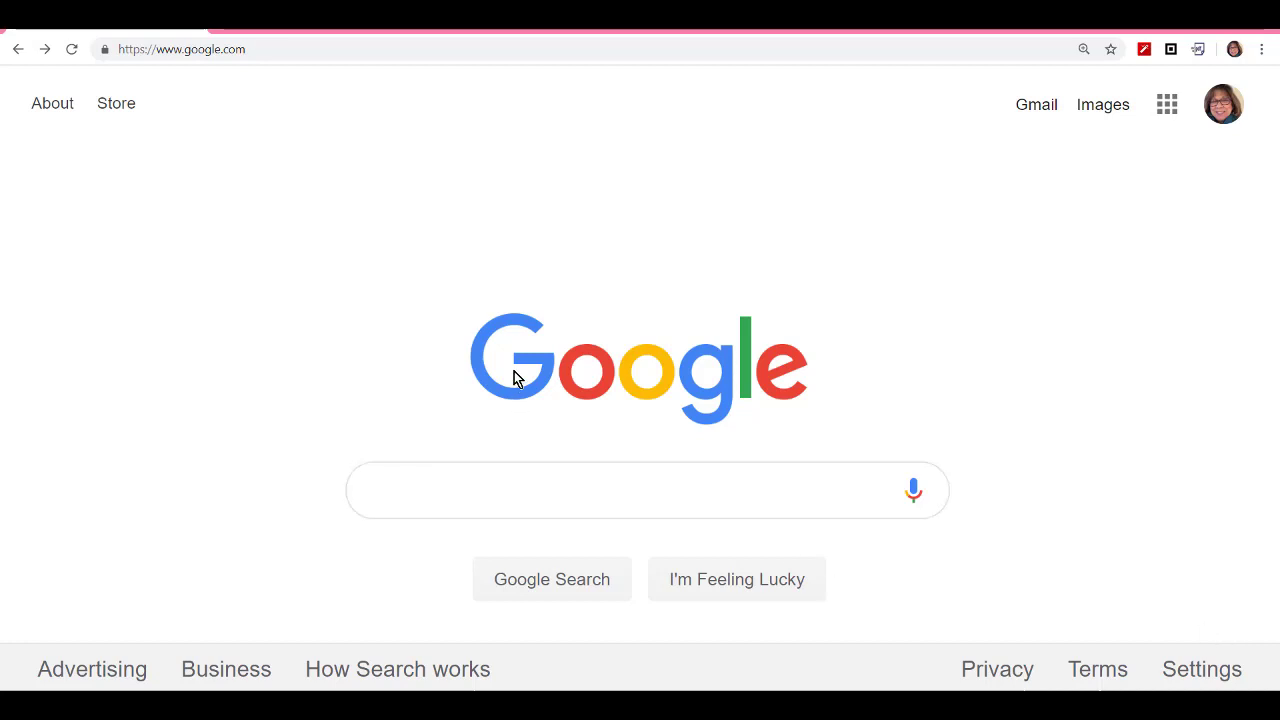
Search Google for "puppy" and show the image results.
{"action": "left_click", "coordinate": [423, 496]}
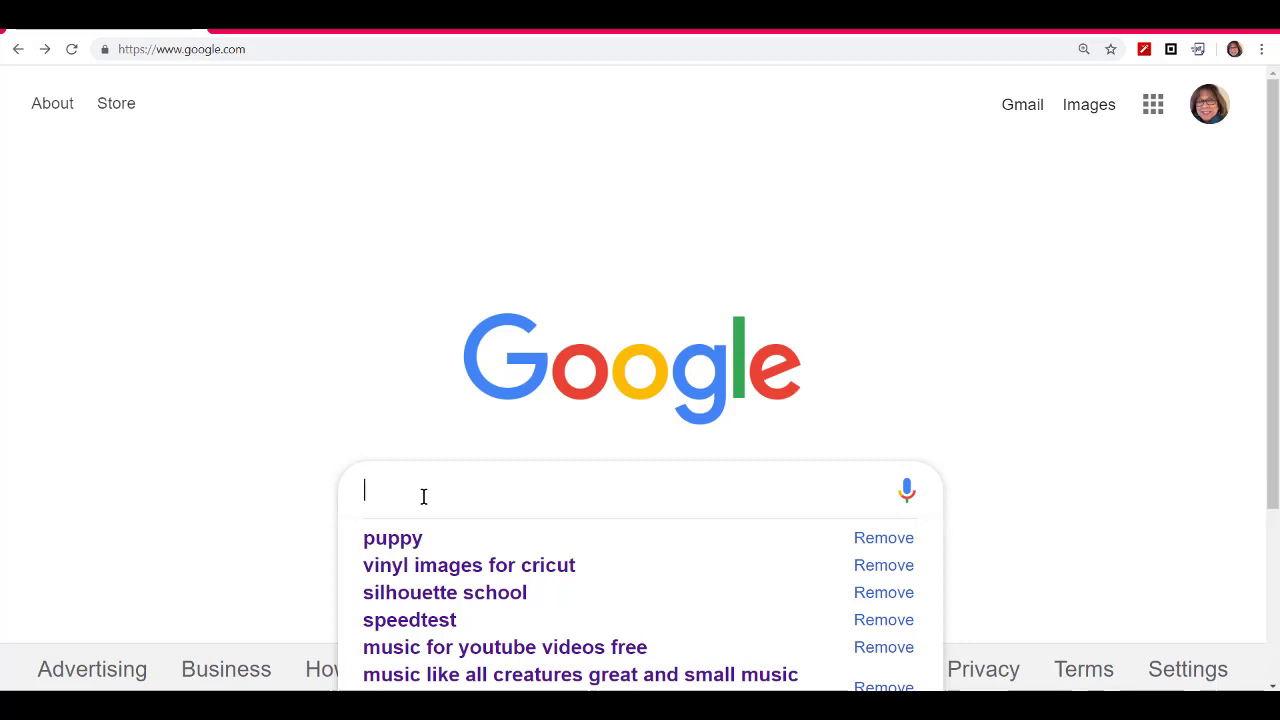
{"action": "type", "text": "puppy"}
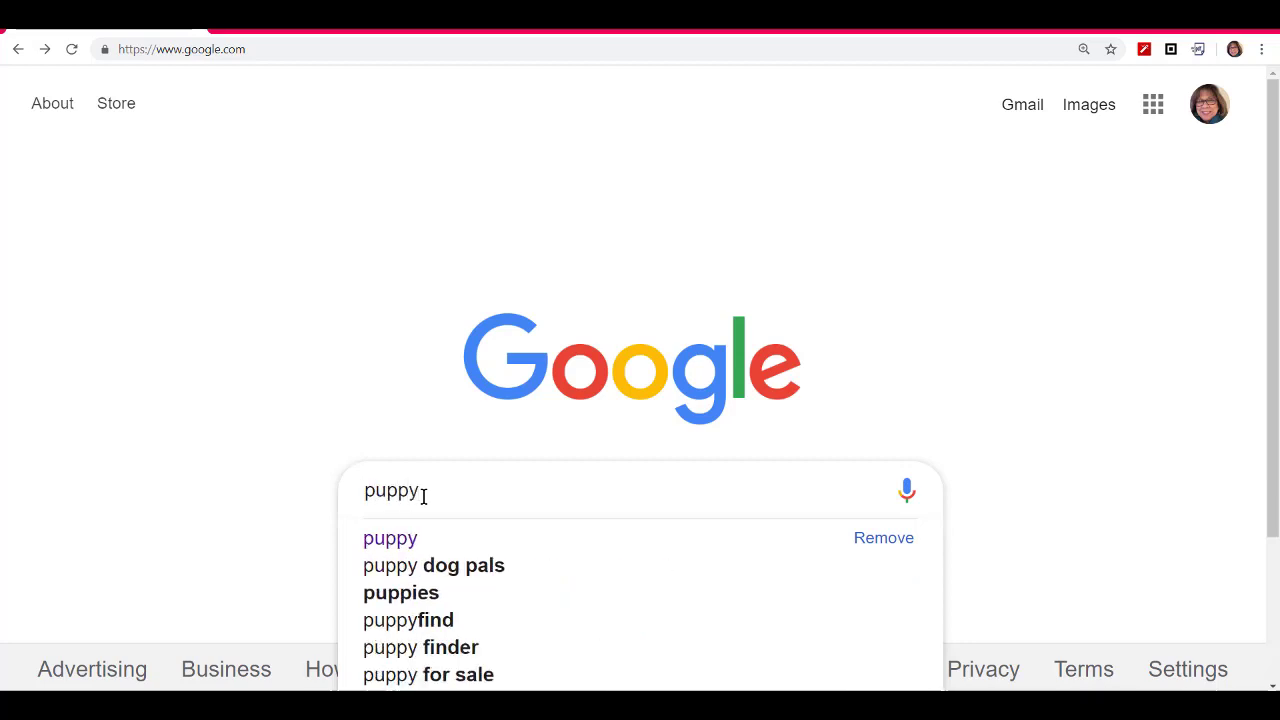
{"action": "key", "text": "Return"}
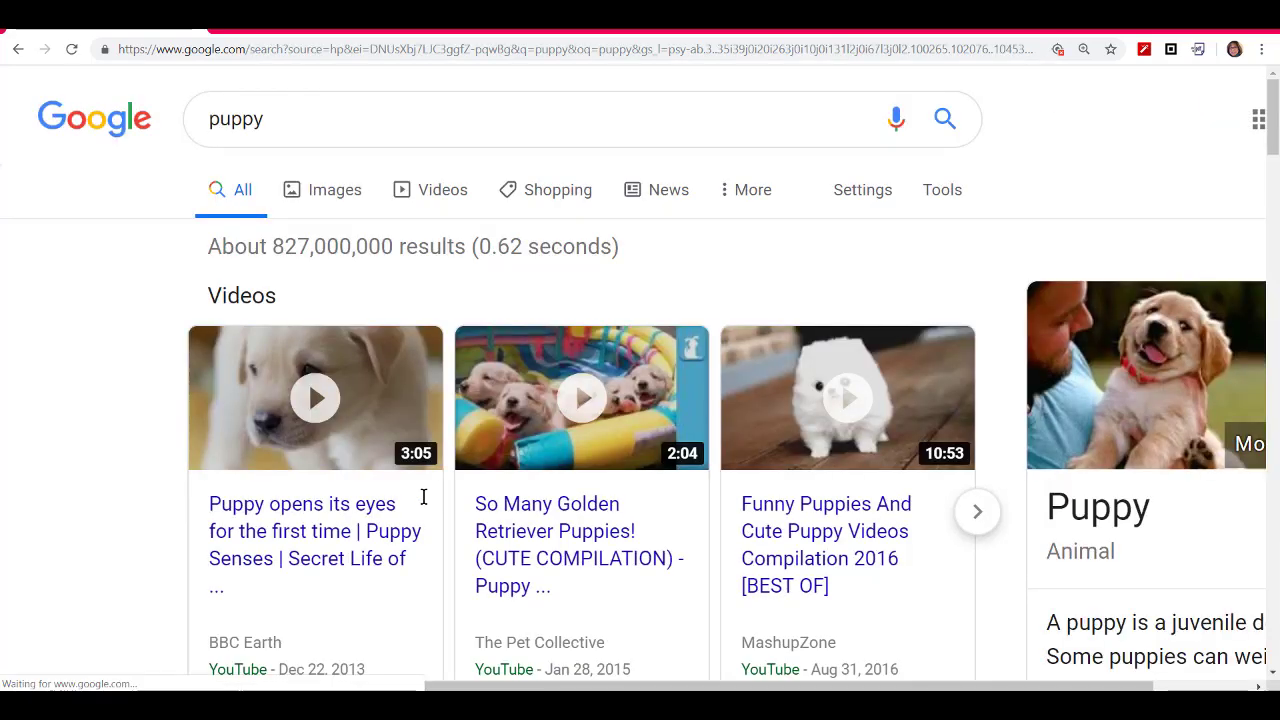
{"action": "scroll", "coordinate": [1005, 508], "scroll_direction": "down", "scroll_amount": 4}
{"action": "scroll", "coordinate": [990, 515], "scroll_direction": "down", "scroll_amount": 8}
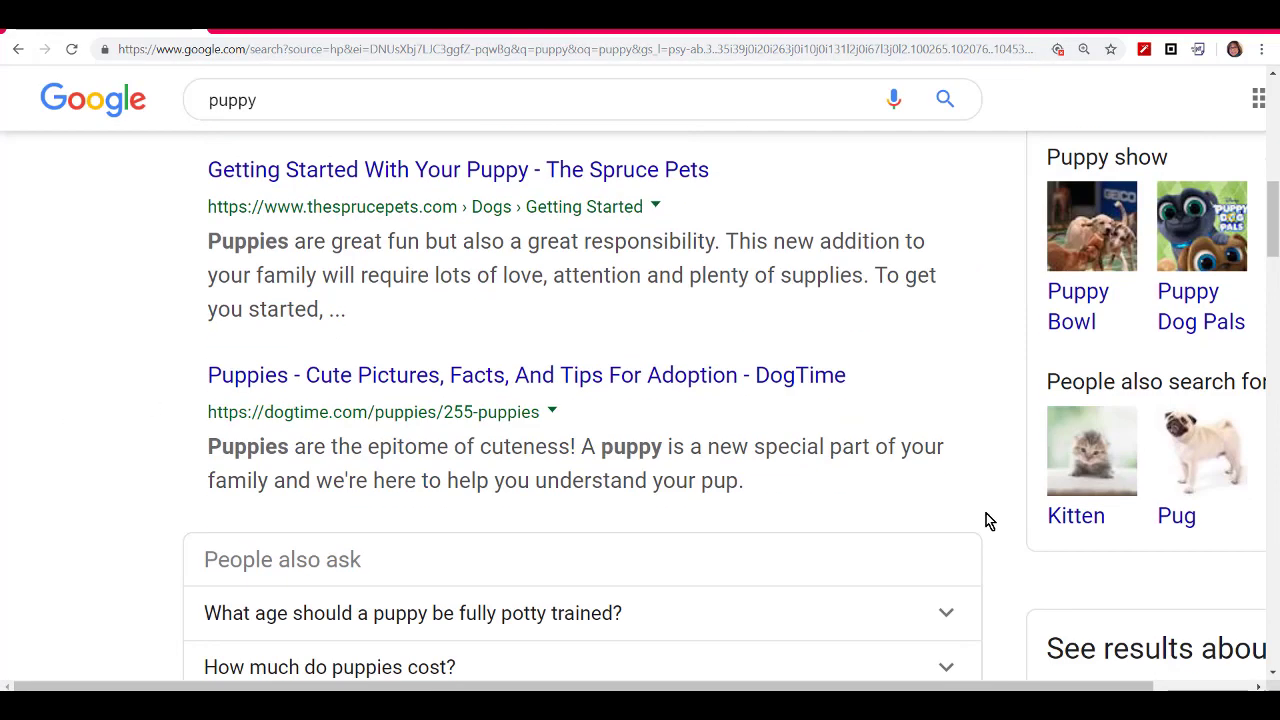
{"action": "scroll", "coordinate": [900, 528], "scroll_direction": "up", "scroll_amount": 12}
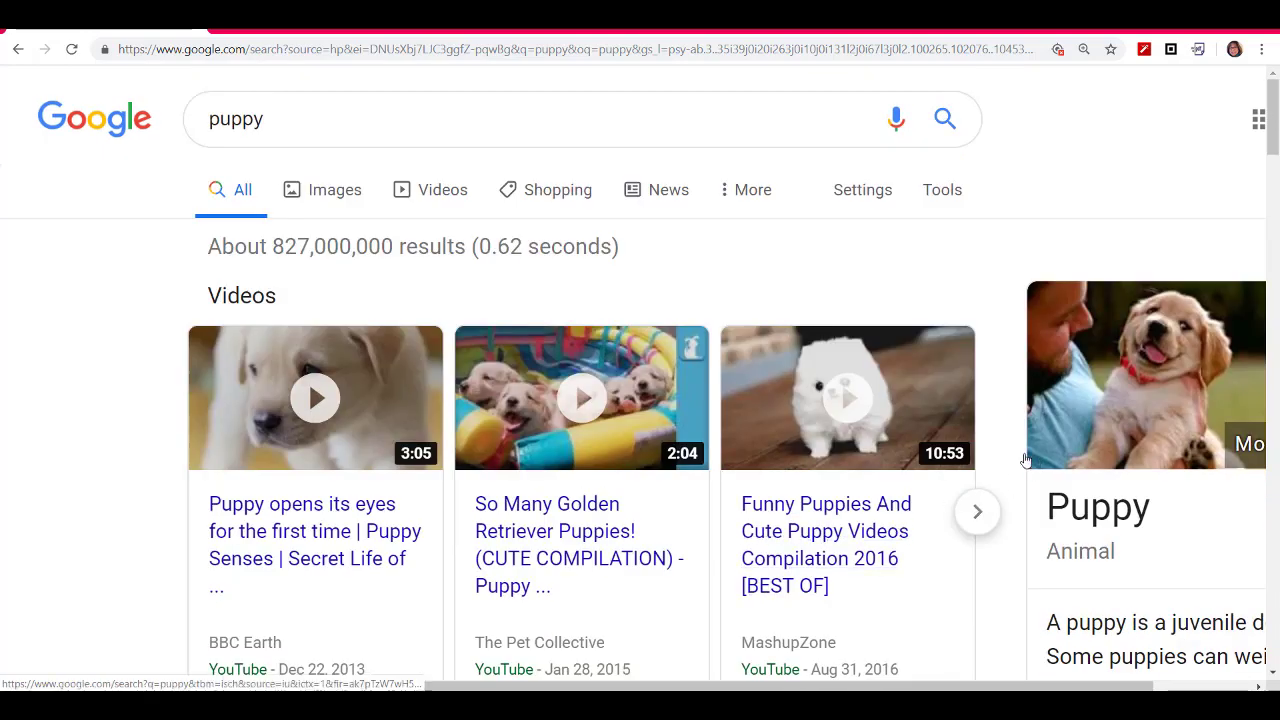
{"action": "left_click", "coordinate": [335, 190]}
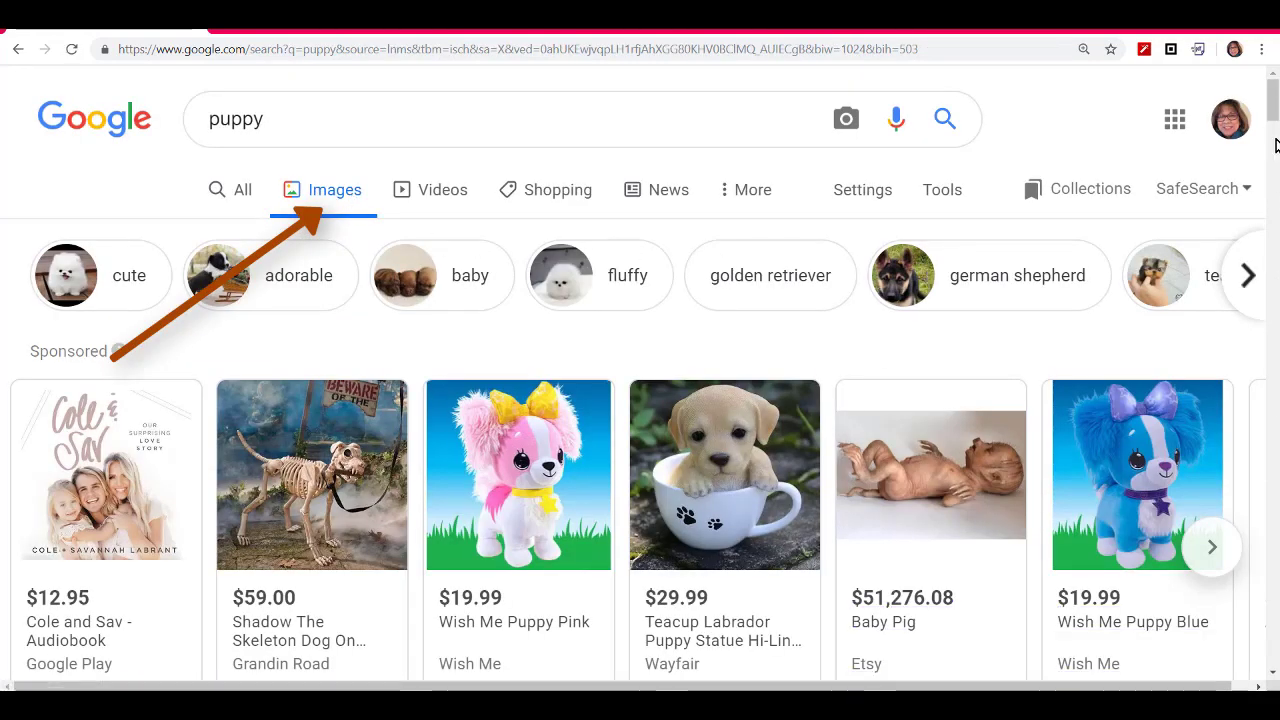
{"action": "mouse_move", "coordinate": [1274, 110]}
{"action": "left_mouse_down"}
{"action": "mouse_move", "coordinate": [1272, 175]}
{"action": "mouse_move", "coordinate": [1273, 93]}
{"action": "left_mouse_up"}
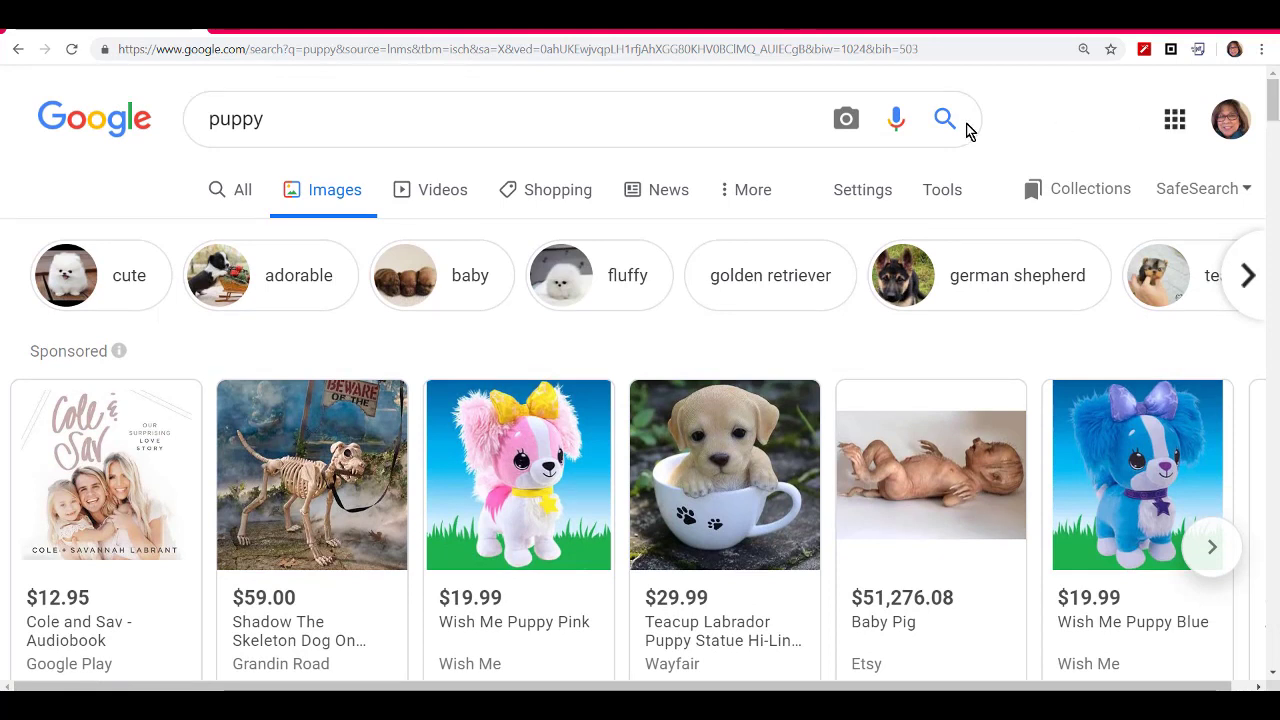
Filter the puppy image results by type to Clip art.
{"action": "left_click", "coordinate": [968, 202]}
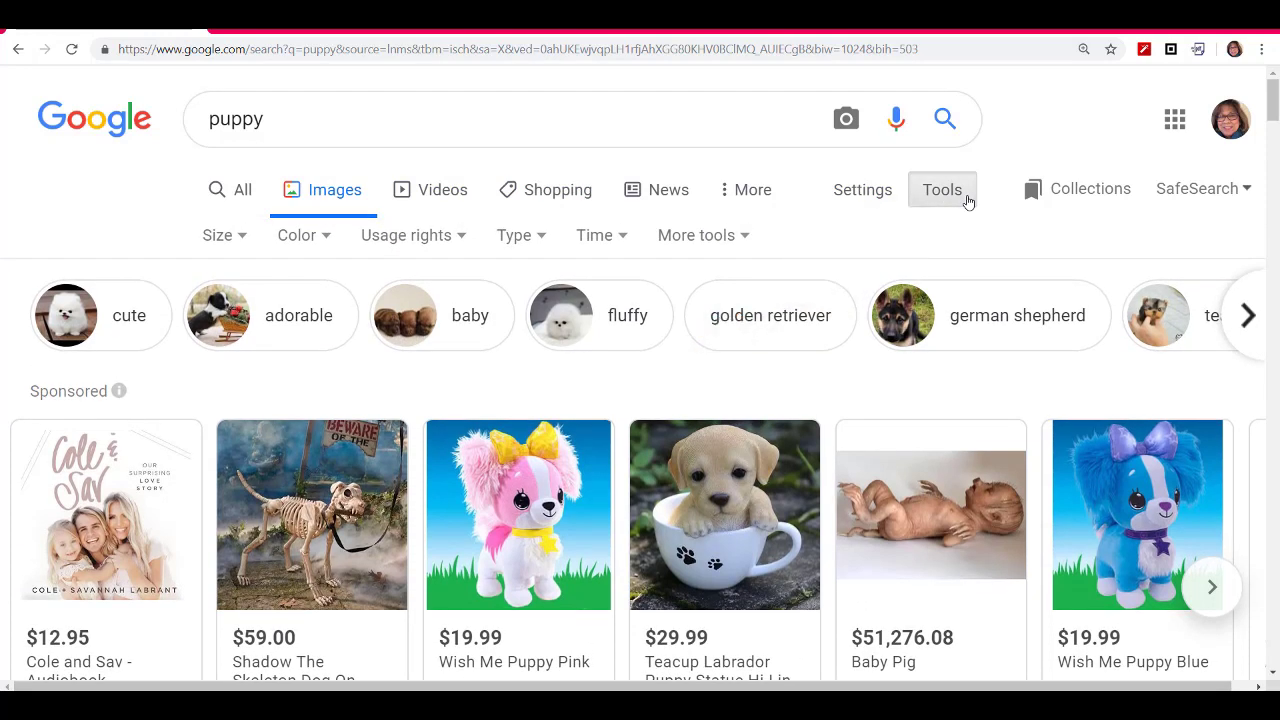
{"action": "left_click", "coordinate": [516, 236]}
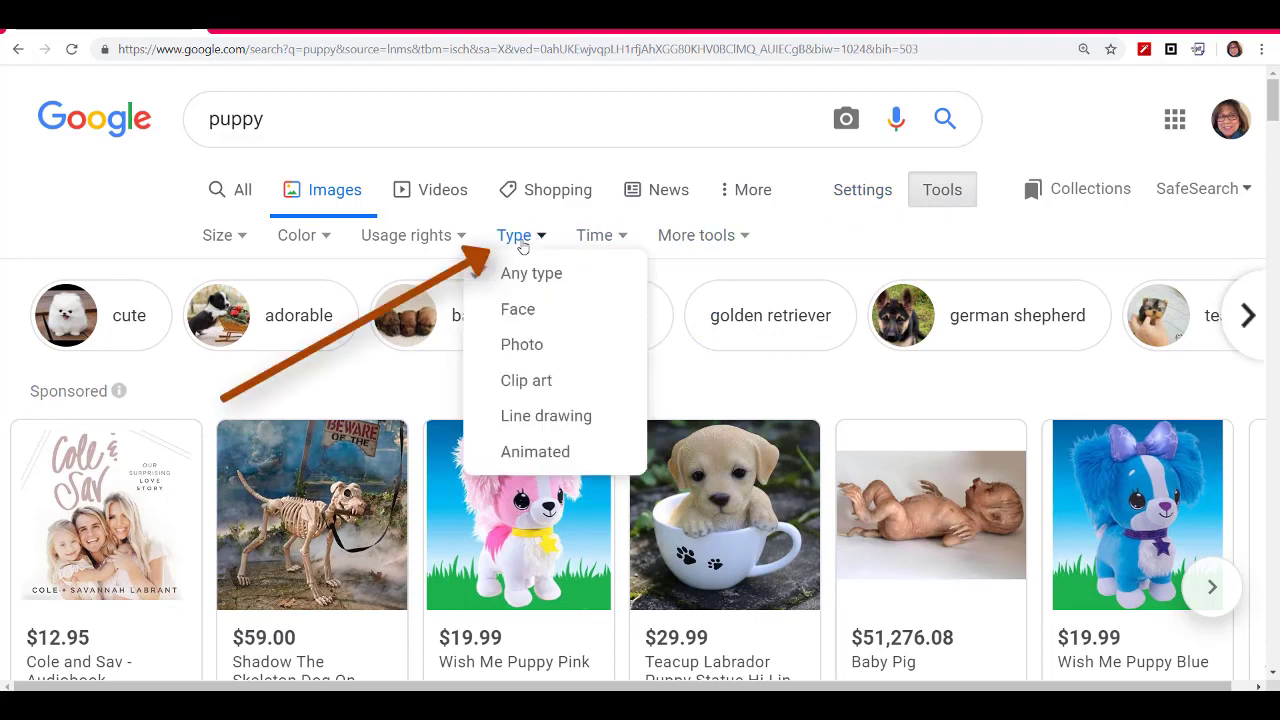
{"action": "left_click", "coordinate": [568, 387]}
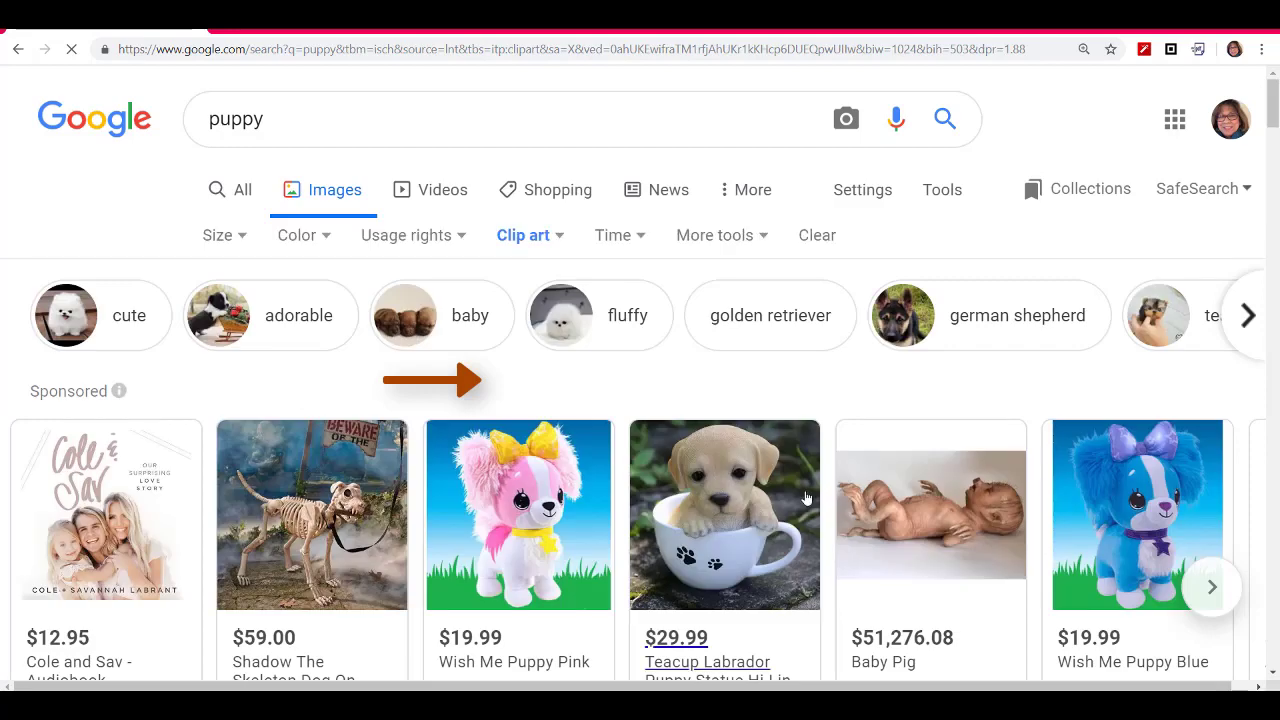
{"action": "mouse_move", "coordinate": [1274, 112]}
{"action": "left_mouse_down"}
{"action": "mouse_move", "coordinate": [1275, 240]}
{"action": "mouse_move", "coordinate": [1275, 85]}
{"action": "left_mouse_up"}
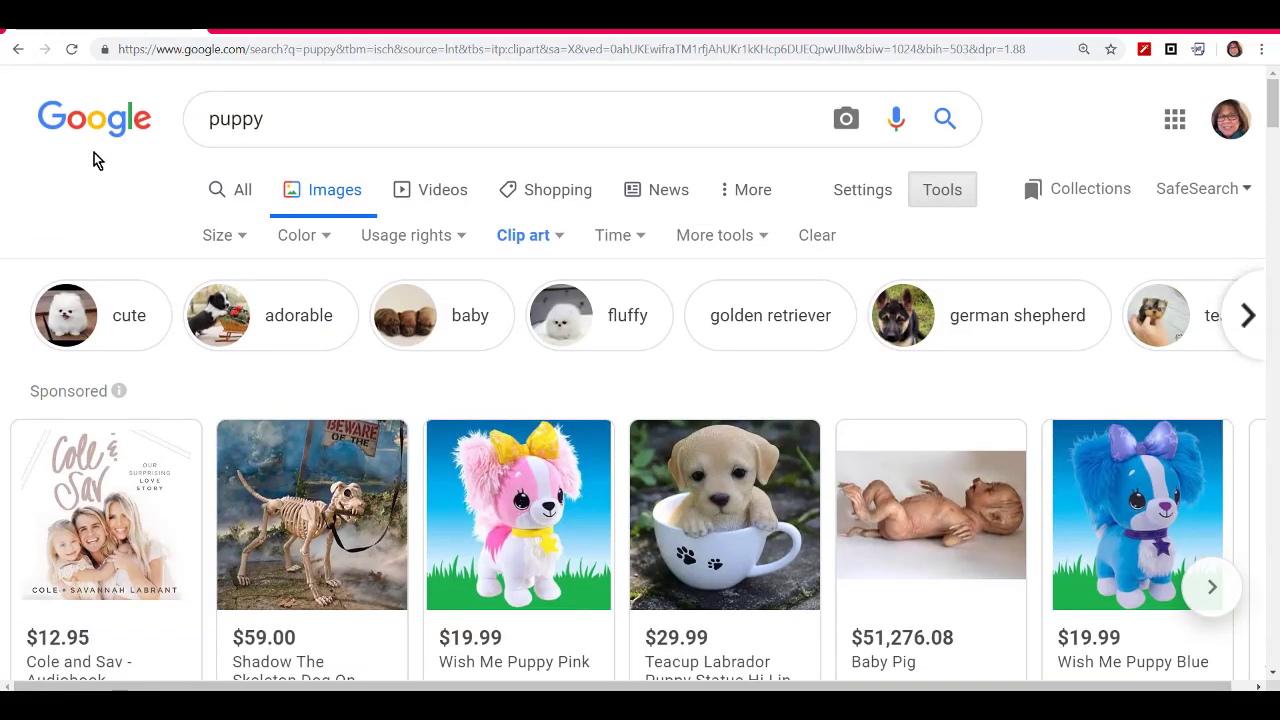
Limit the clip art to sizes larger than 1024×768 and open the black and white puppy image from clipart-library.com.
{"action": "left_click", "coordinate": [222, 237]}
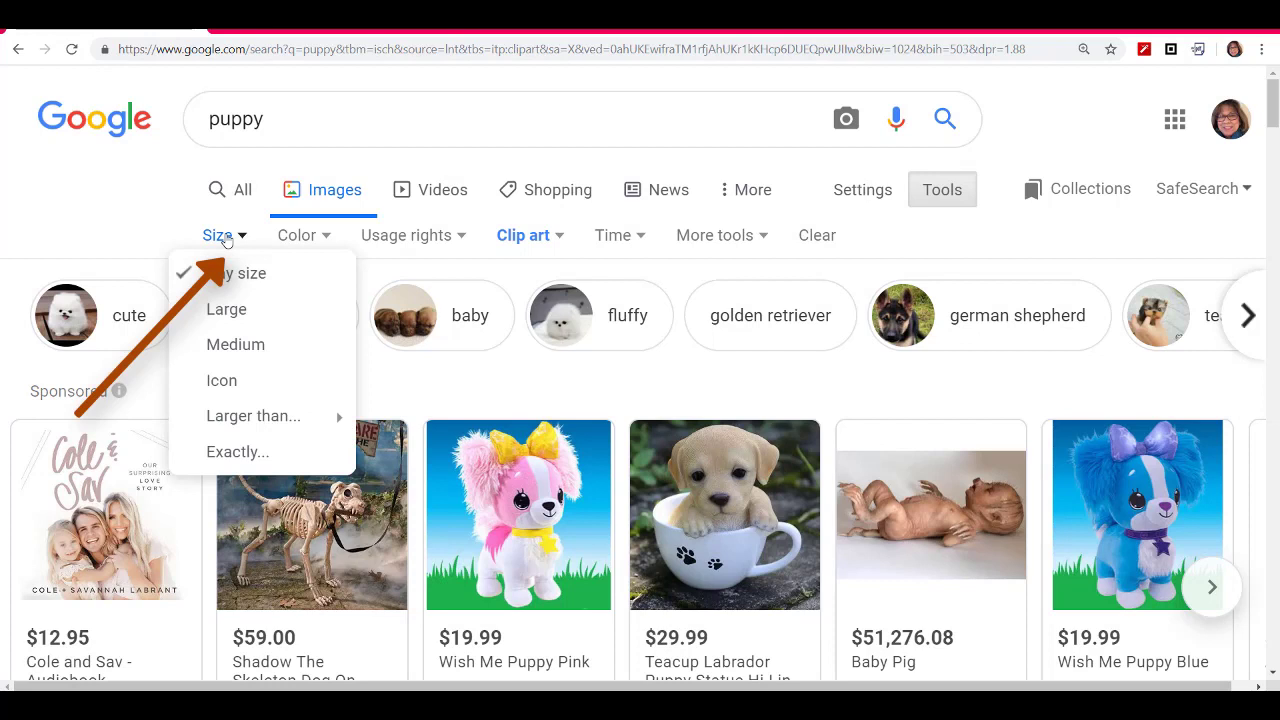
{"action": "mouse_move", "coordinate": [270, 432]}
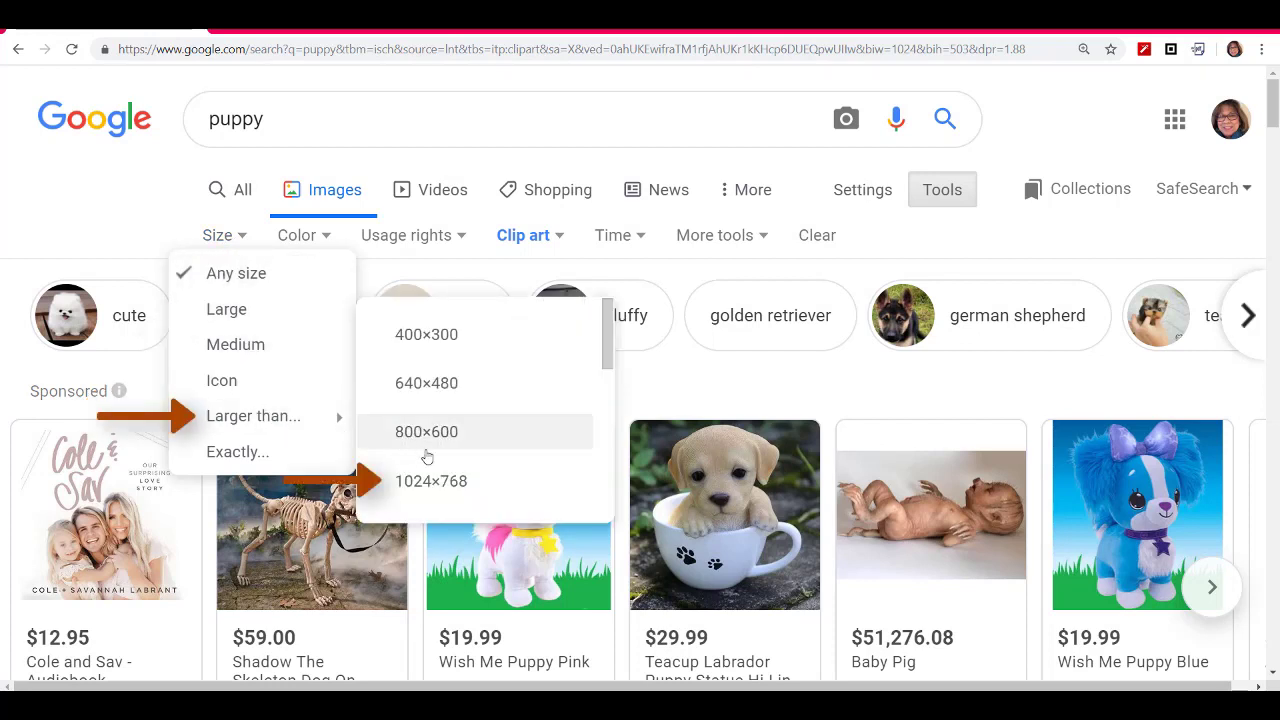
{"action": "left_click", "coordinate": [481, 486]}
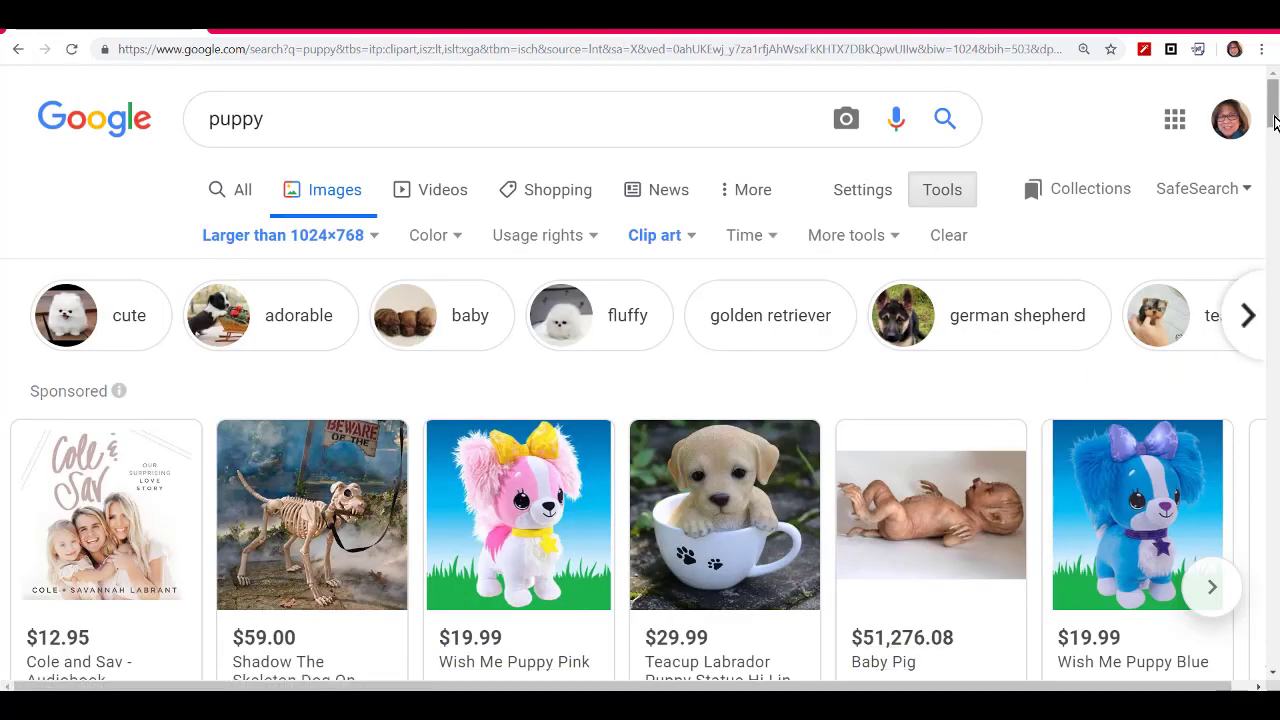
{"action": "left_click_drag", "start_coordinate": [1273, 120], "coordinate": [1273, 169]}
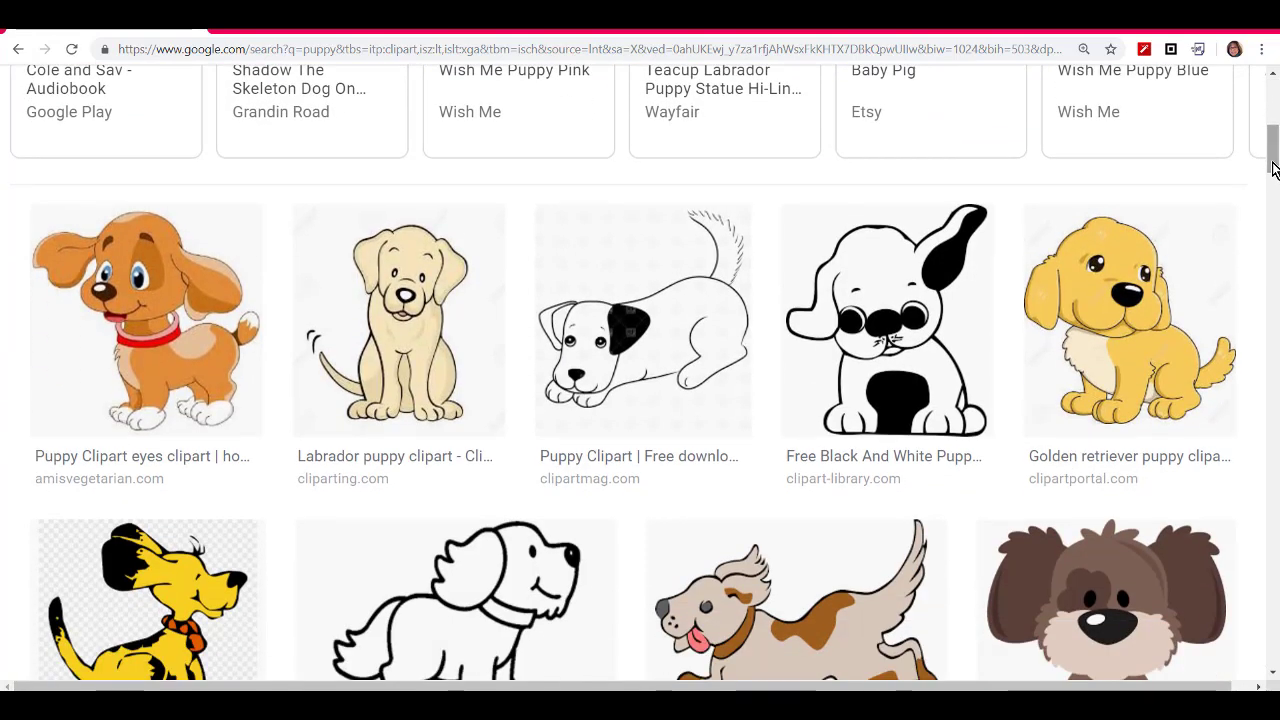
{"action": "left_click", "coordinate": [893, 342]}
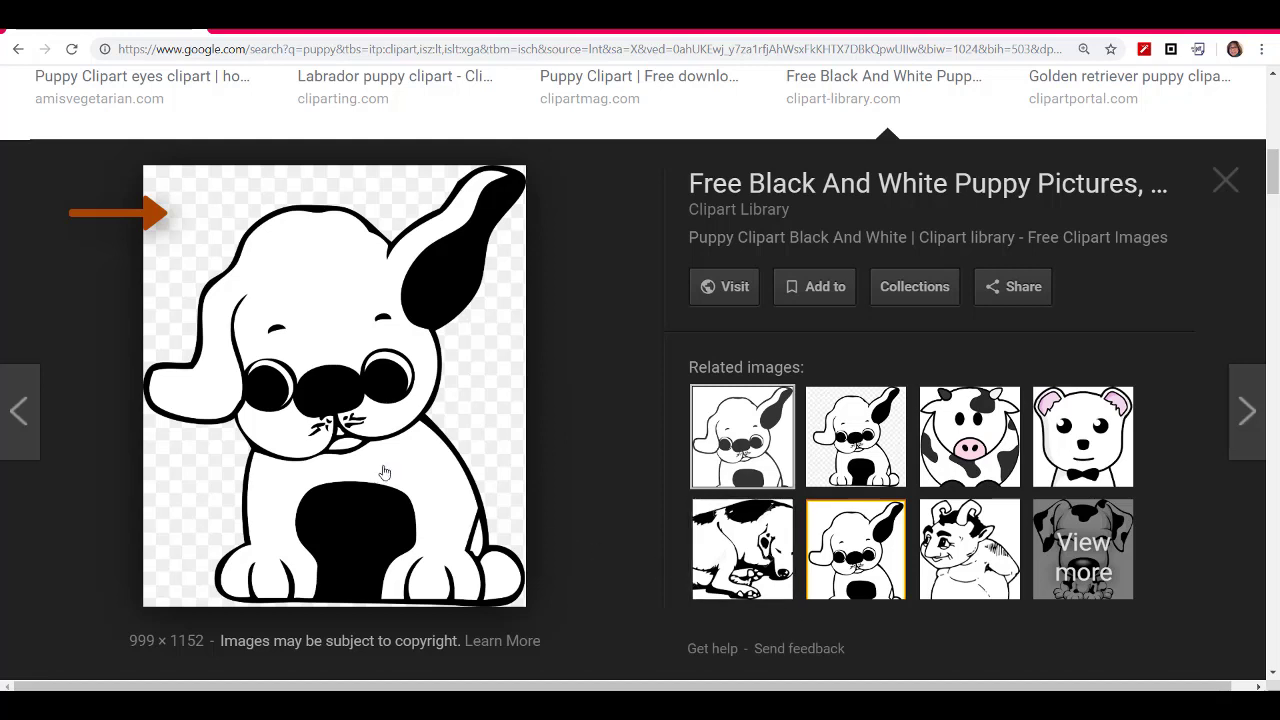
Try copying the black and white puppy image, pasting it onto the Silhouette Studio page, and delete the pasted copy.
{"action": "right_click", "coordinate": [384, 427]}
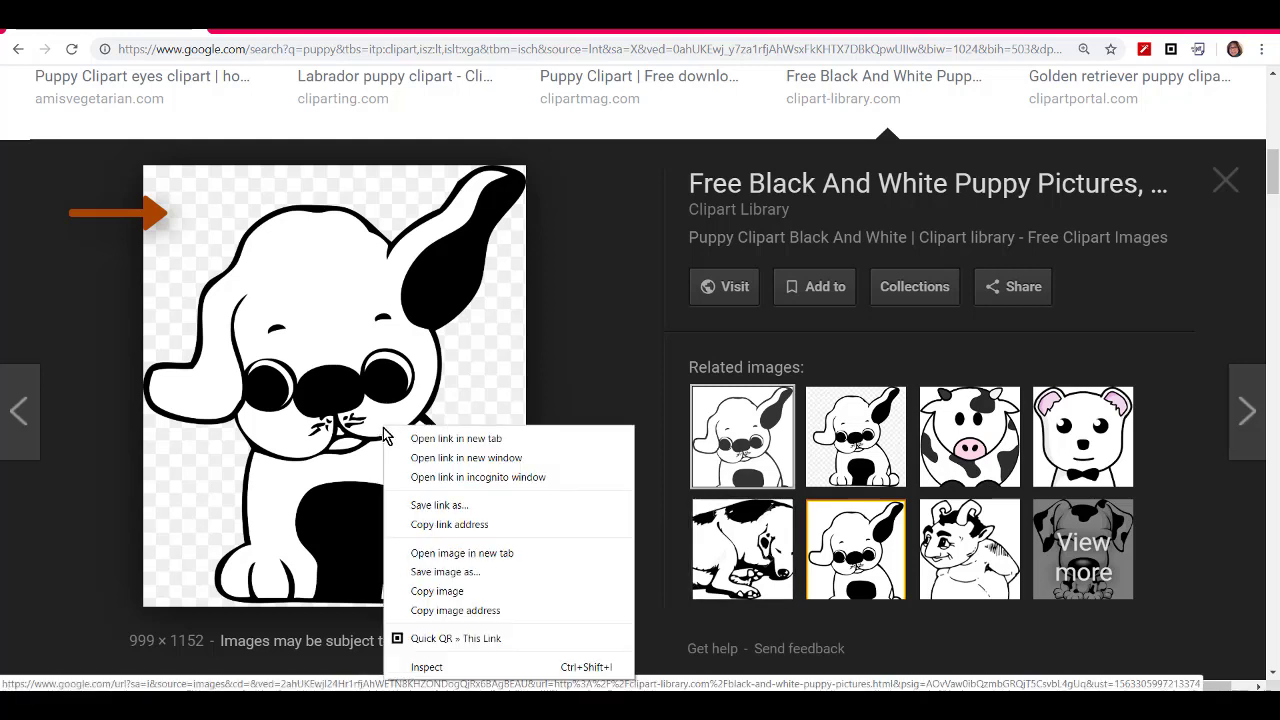
{"action": "left_click", "coordinate": [439, 592]}
{"action": "left_click", "coordinate": [456, 706]}
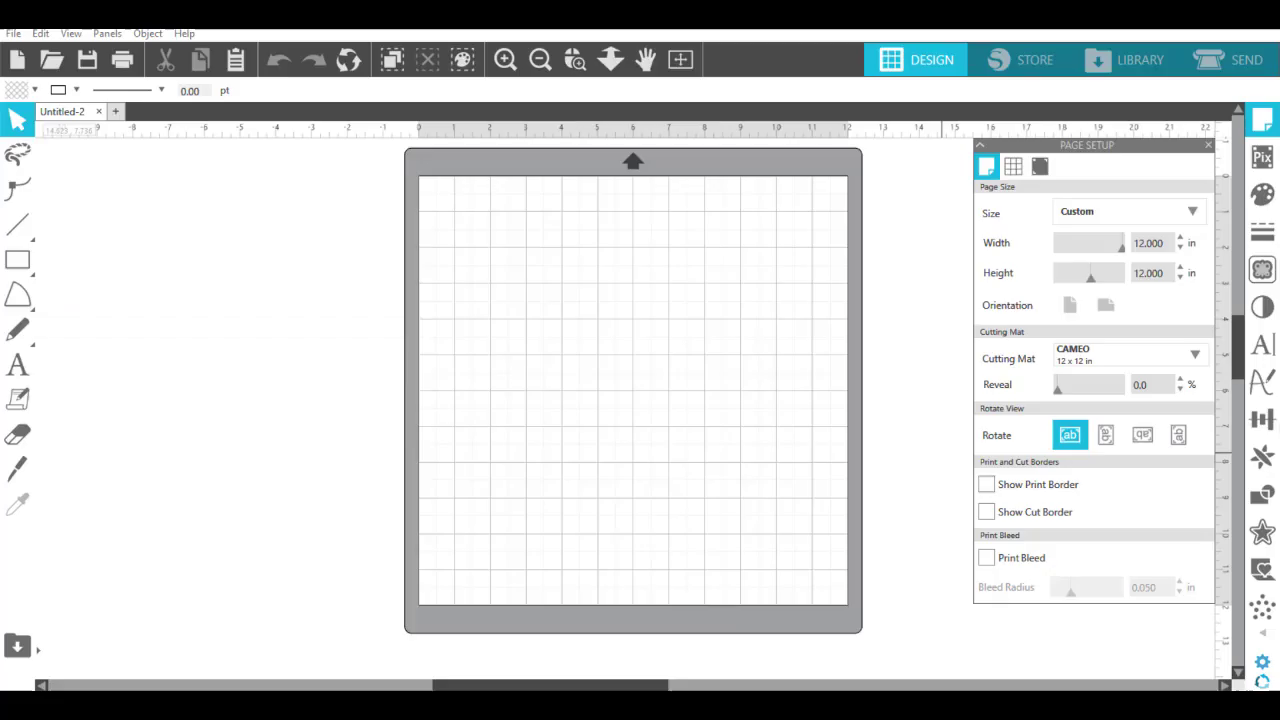
{"action": "right_click", "coordinate": [489, 325]}
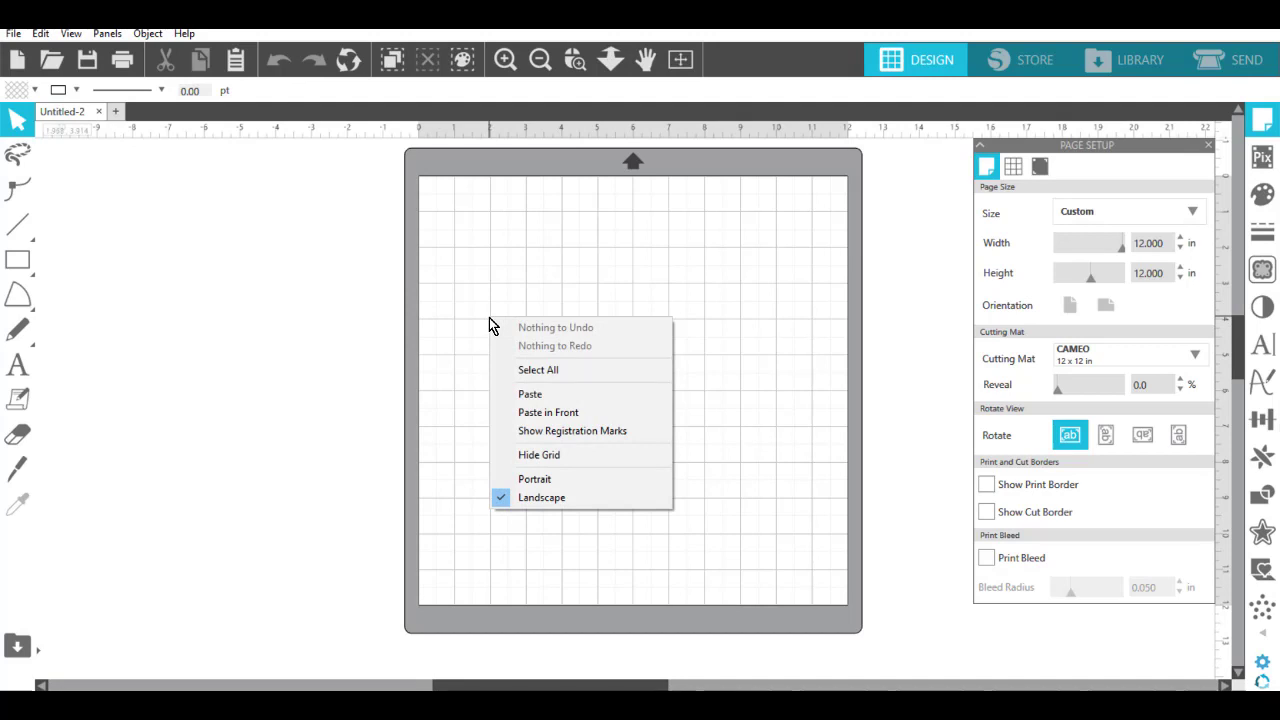
{"action": "left_click", "coordinate": [532, 395]}
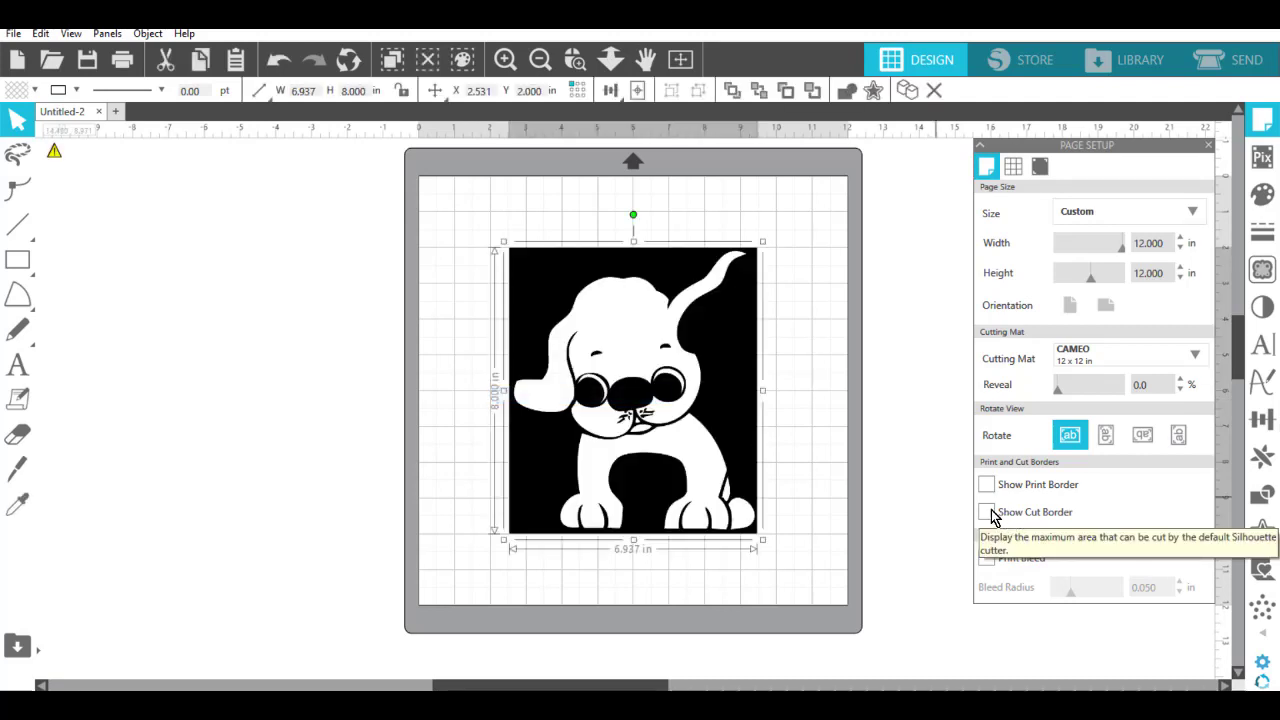
{"action": "key", "text": "Delete"}
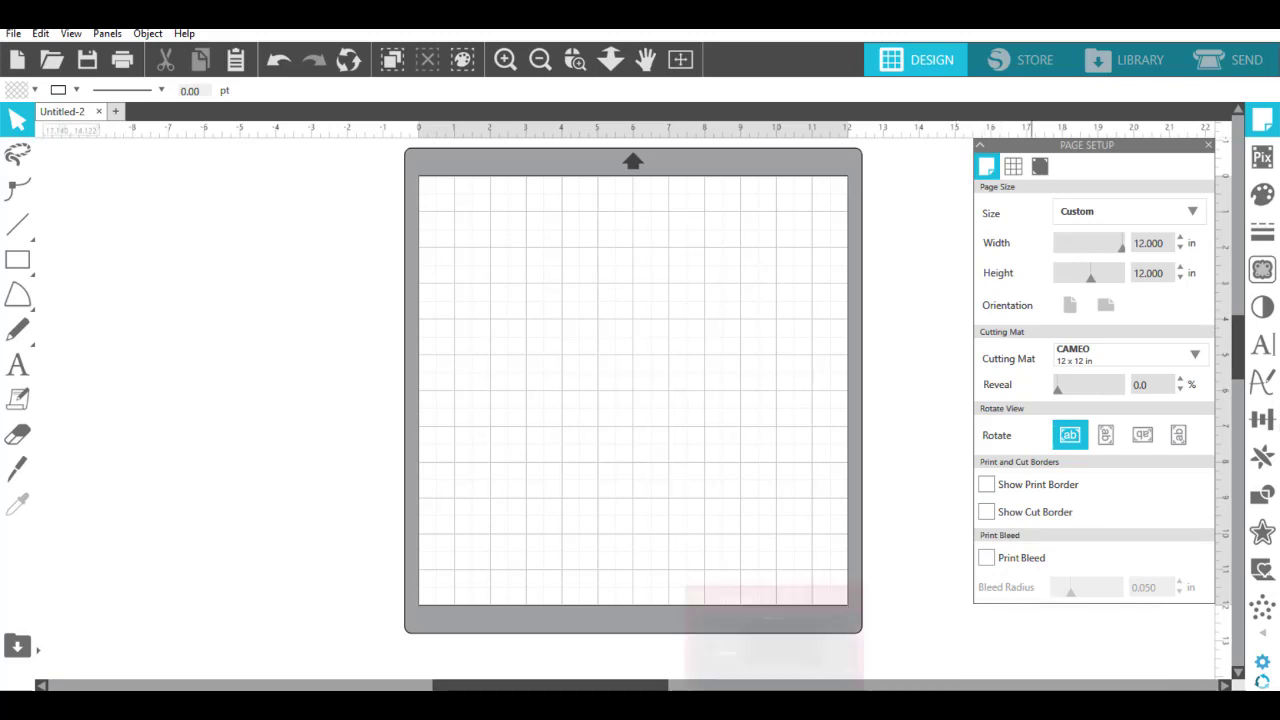
Switch back to the browser and save the puppy image in Downloads as "free black and white puppy".
{"action": "left_click", "coordinate": [570, 706]}
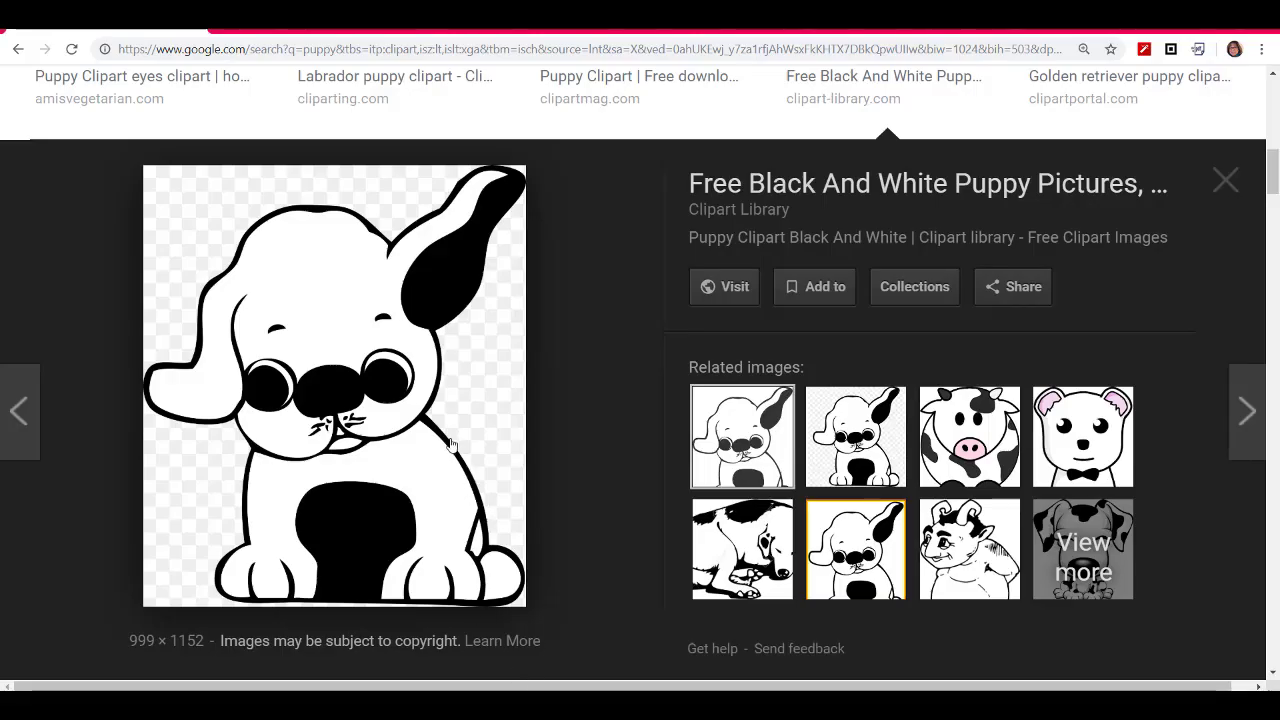
{"action": "right_click", "coordinate": [380, 310]}
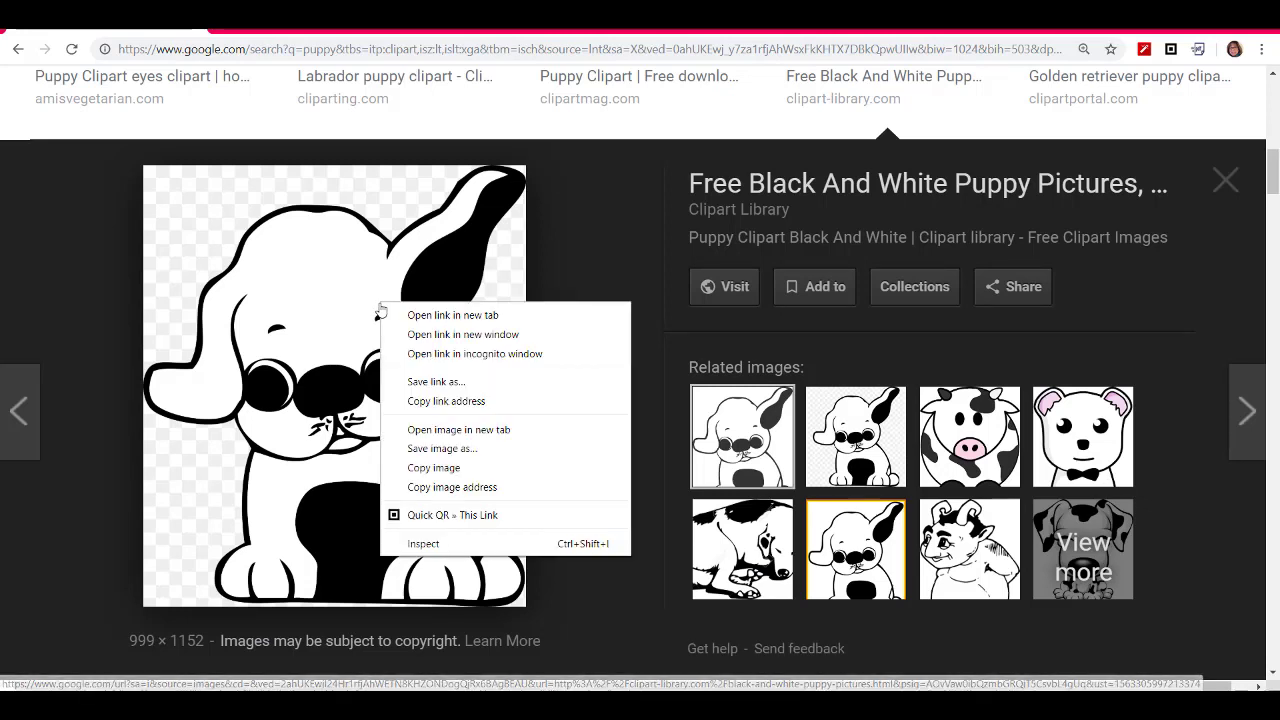
{"action": "left_click", "coordinate": [502, 452]}
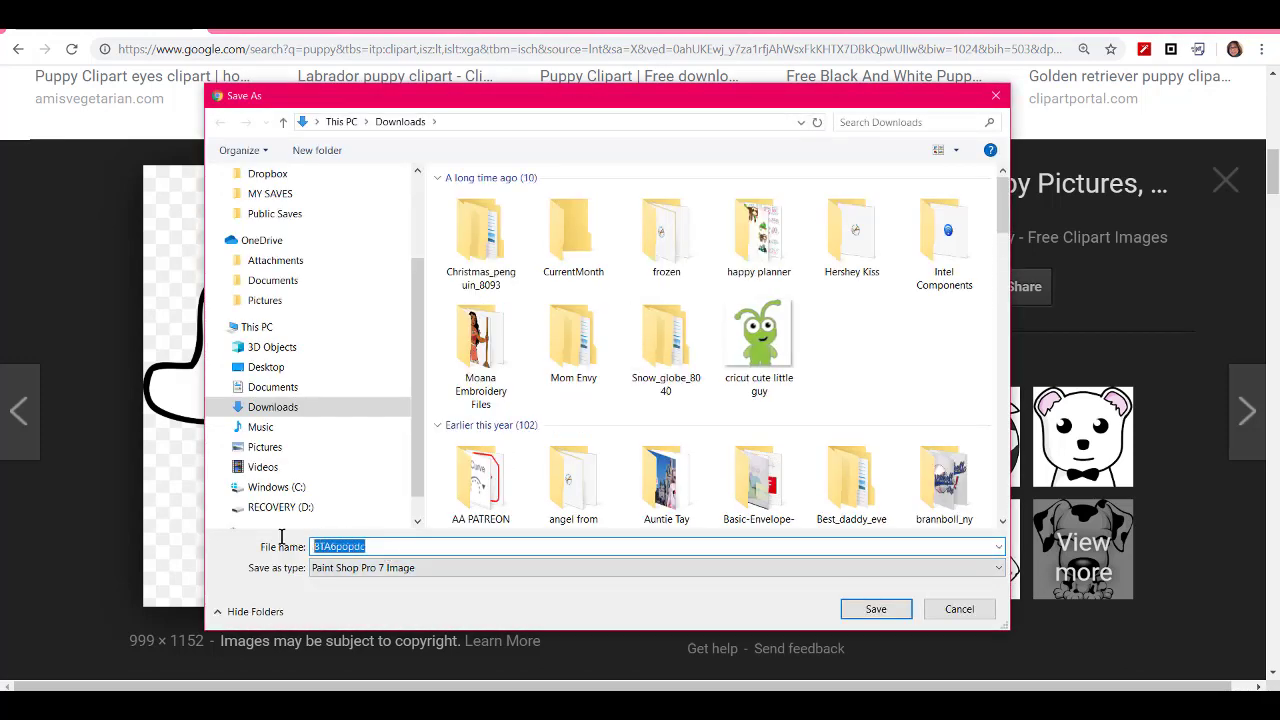
{"action": "type", "text": "fr"}
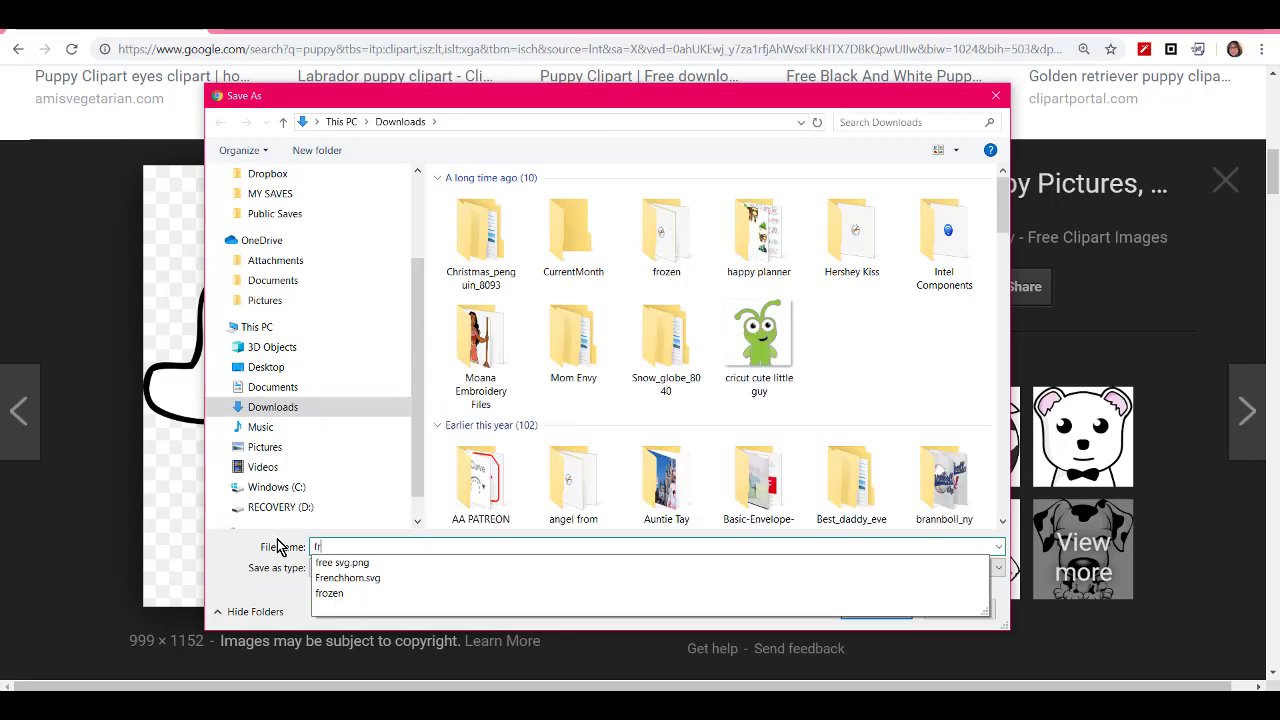
{"action": "type", "text": "ee bla"}
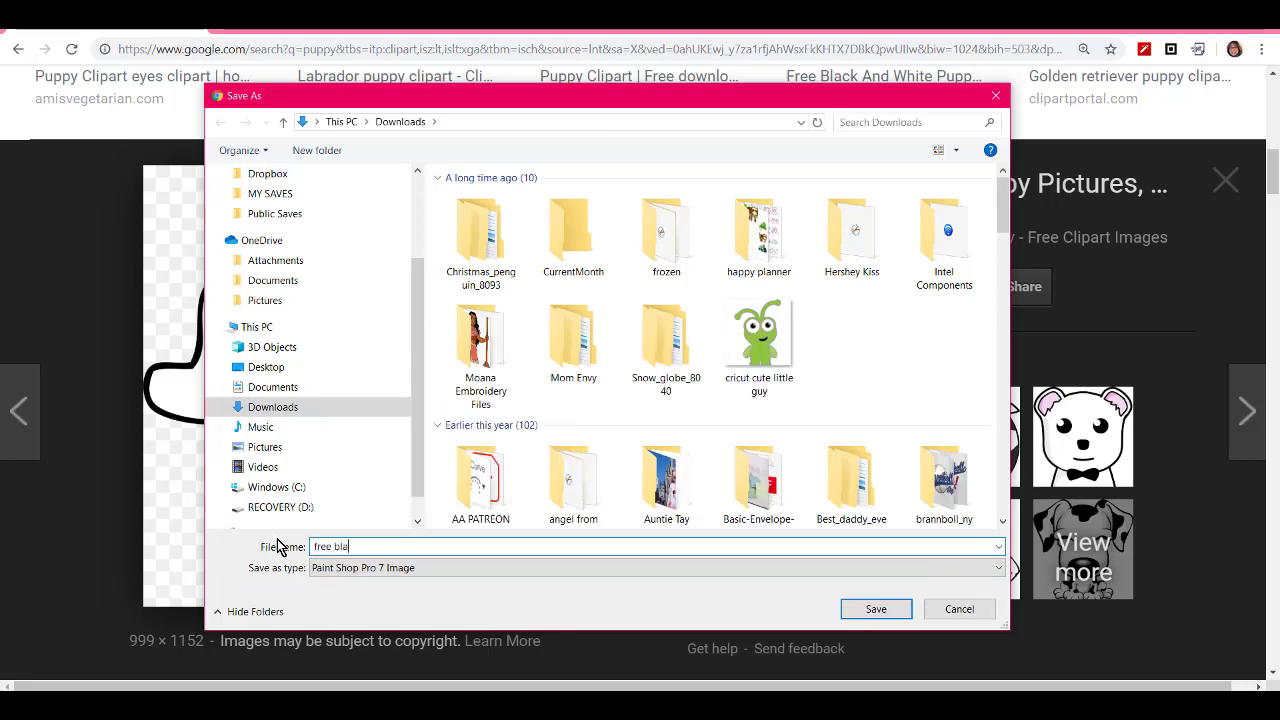
{"action": "type", "text": "ck and white puppy"}
{"action": "left_click", "coordinate": [546, 570]}
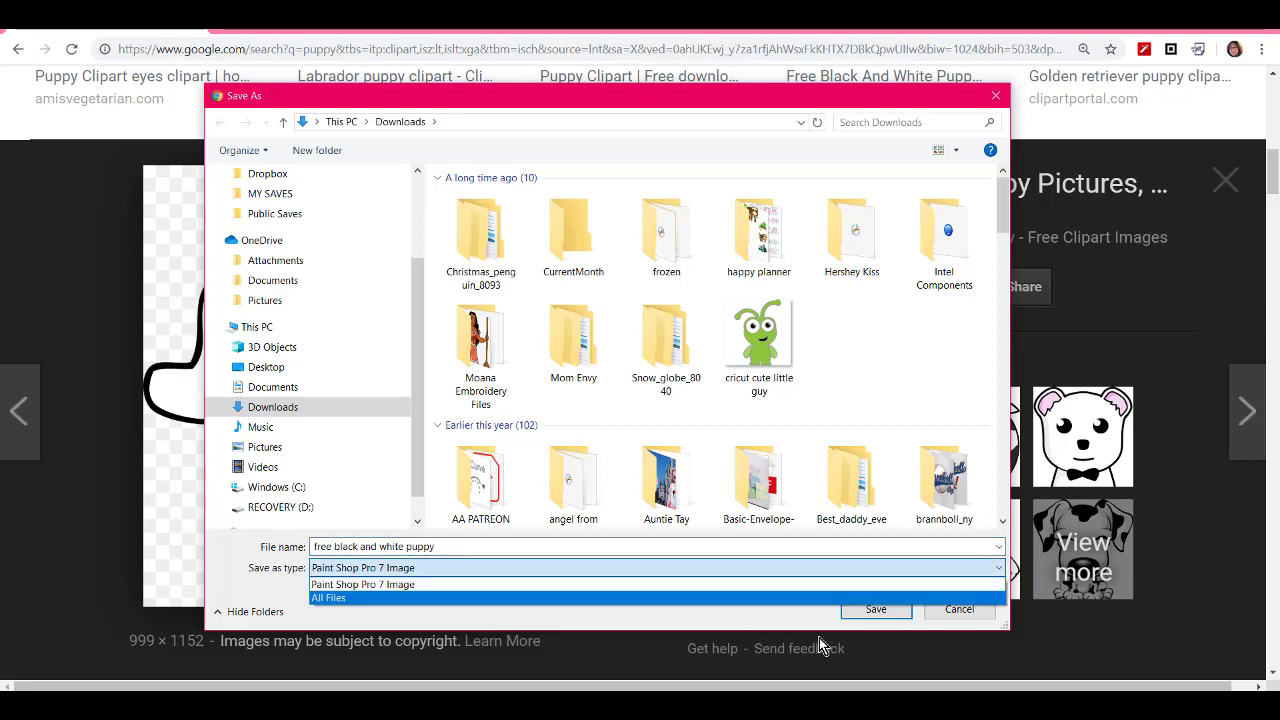
{"action": "left_click", "coordinate": [871, 617]}
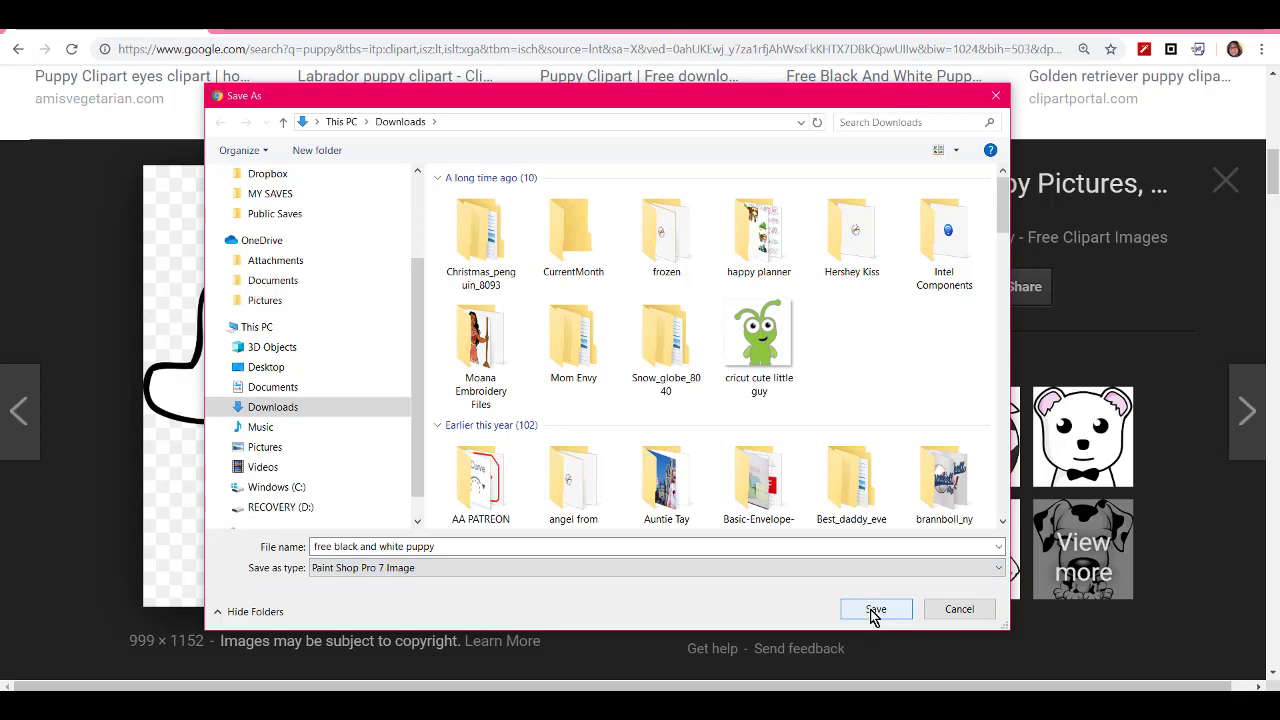
{"action": "left_click", "coordinate": [871, 617]}
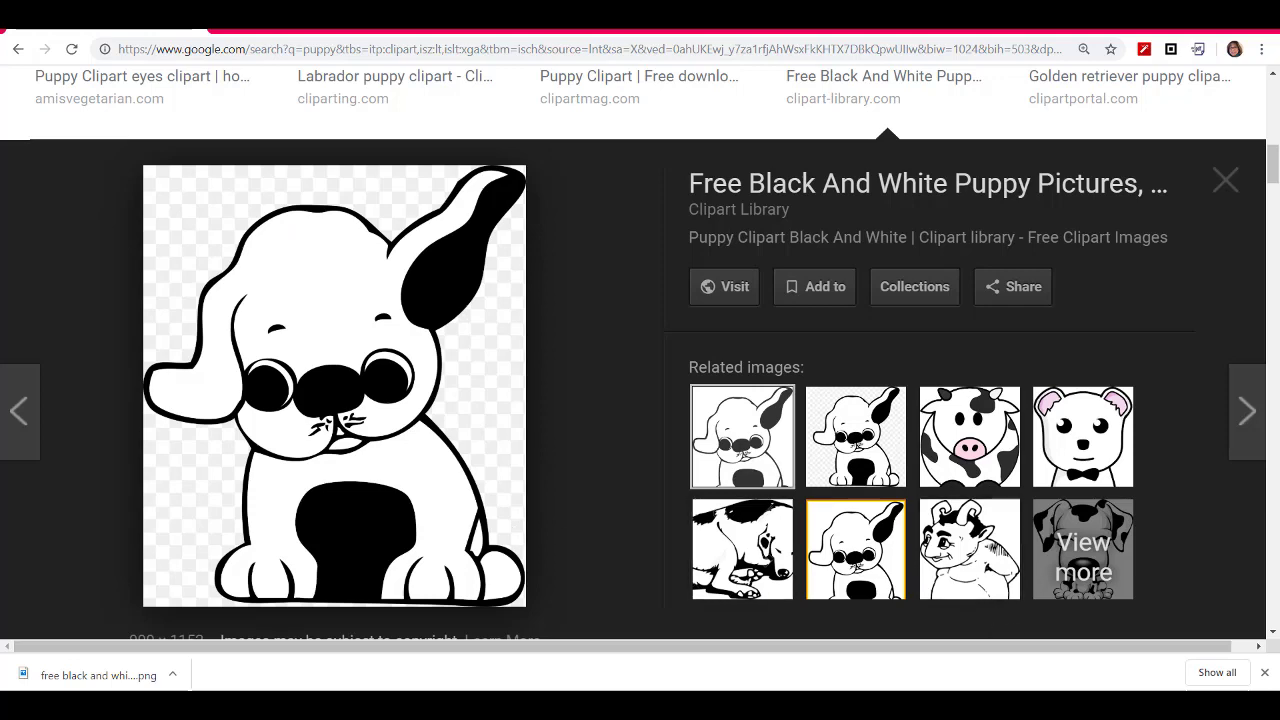
Switch to Silhouette Studio and merge the "free black and white puppy" image from Downloads into the design.
{"action": "left_click", "coordinate": [1024, 704]}
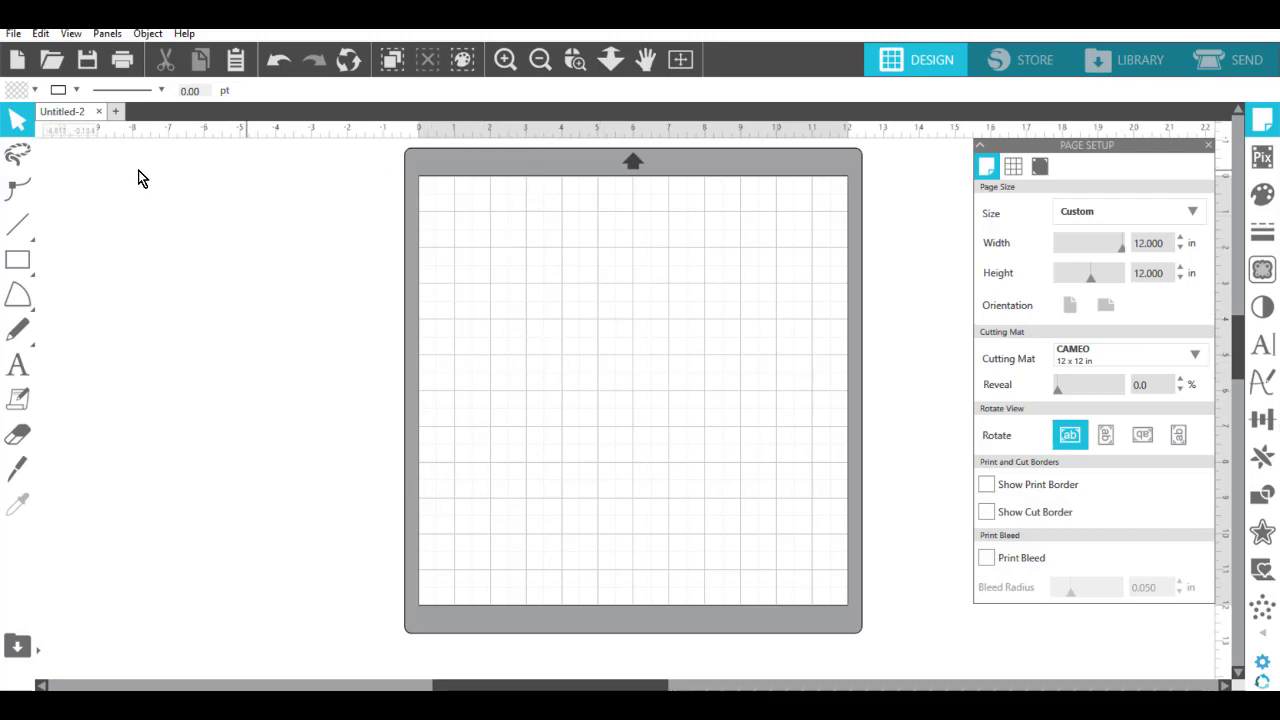
{"action": "left_click_drag", "start_coordinate": [519, 689], "coordinate": [549, 689]}
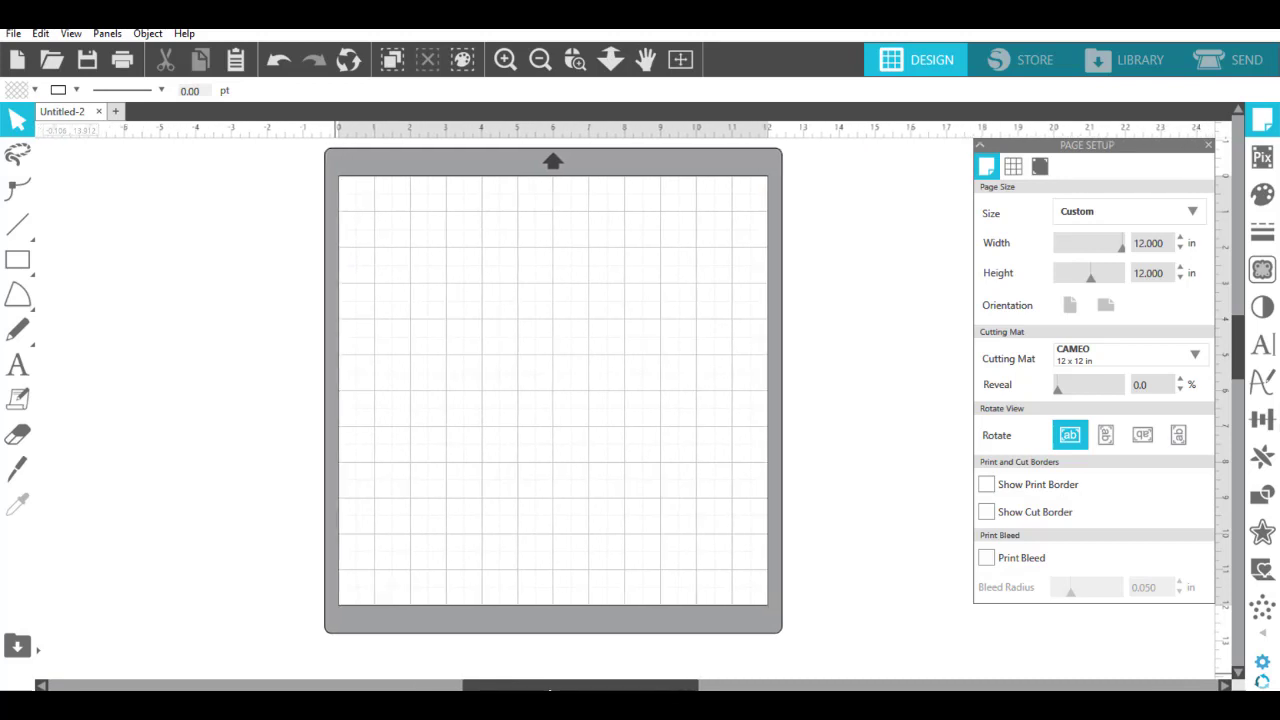
{"action": "left_click", "coordinate": [12, 34]}
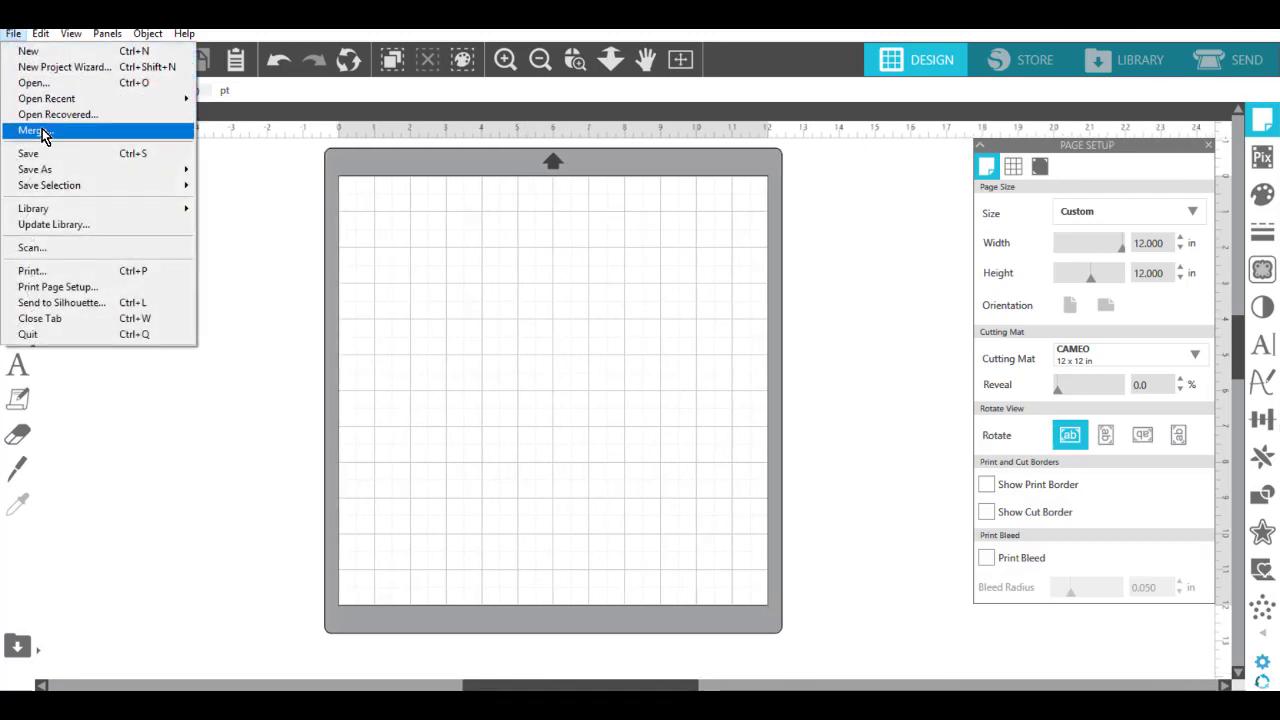
{"action": "left_click", "coordinate": [43, 130]}
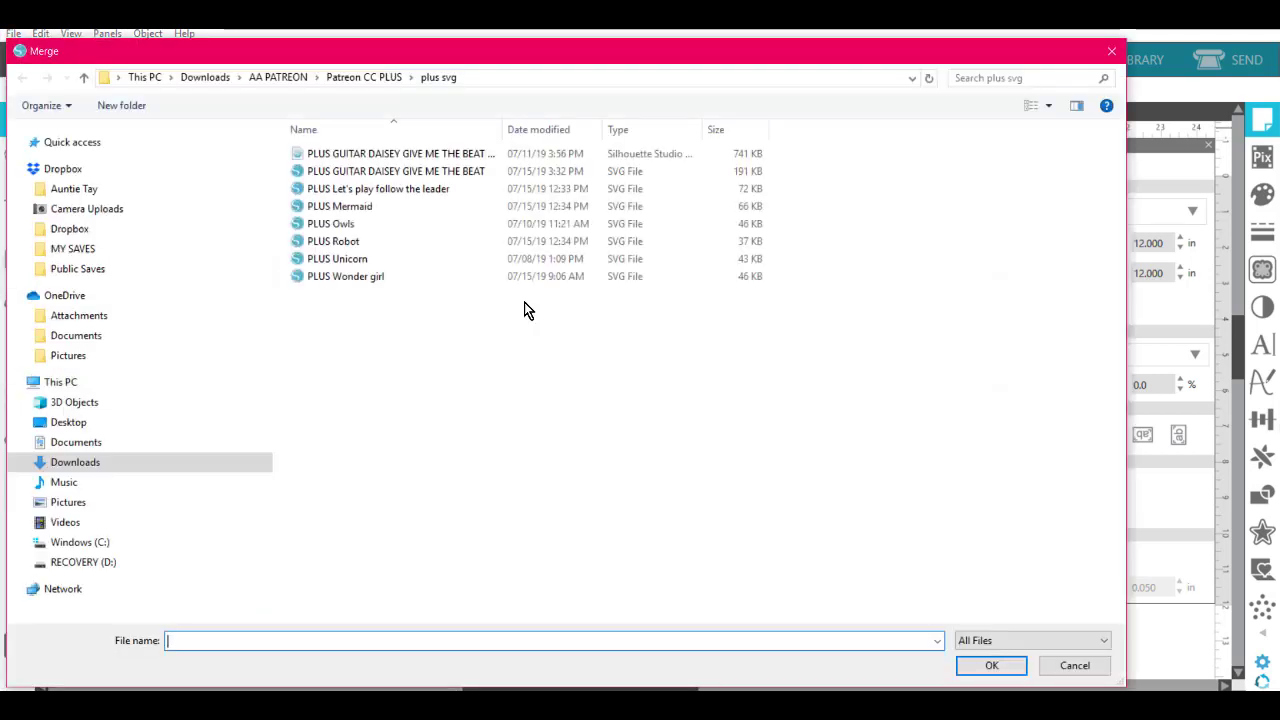
{"action": "left_click", "coordinate": [84, 77]}
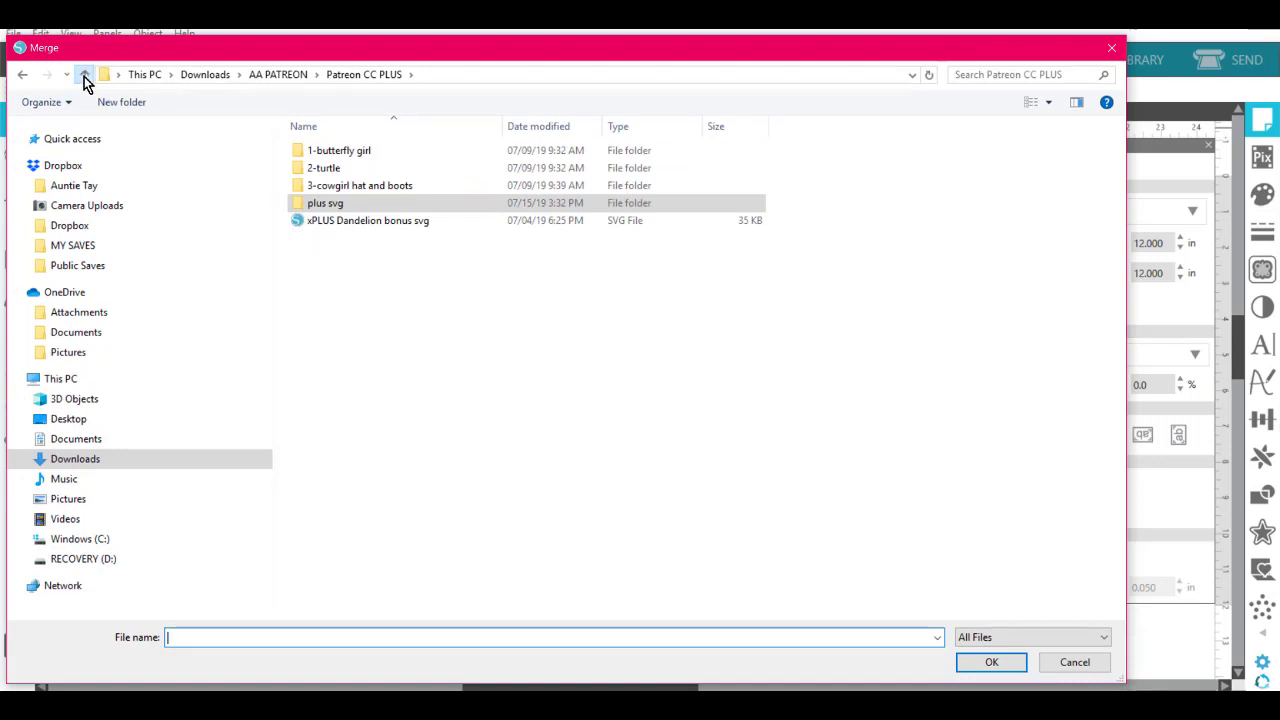
{"action": "left_click", "coordinate": [84, 77]}
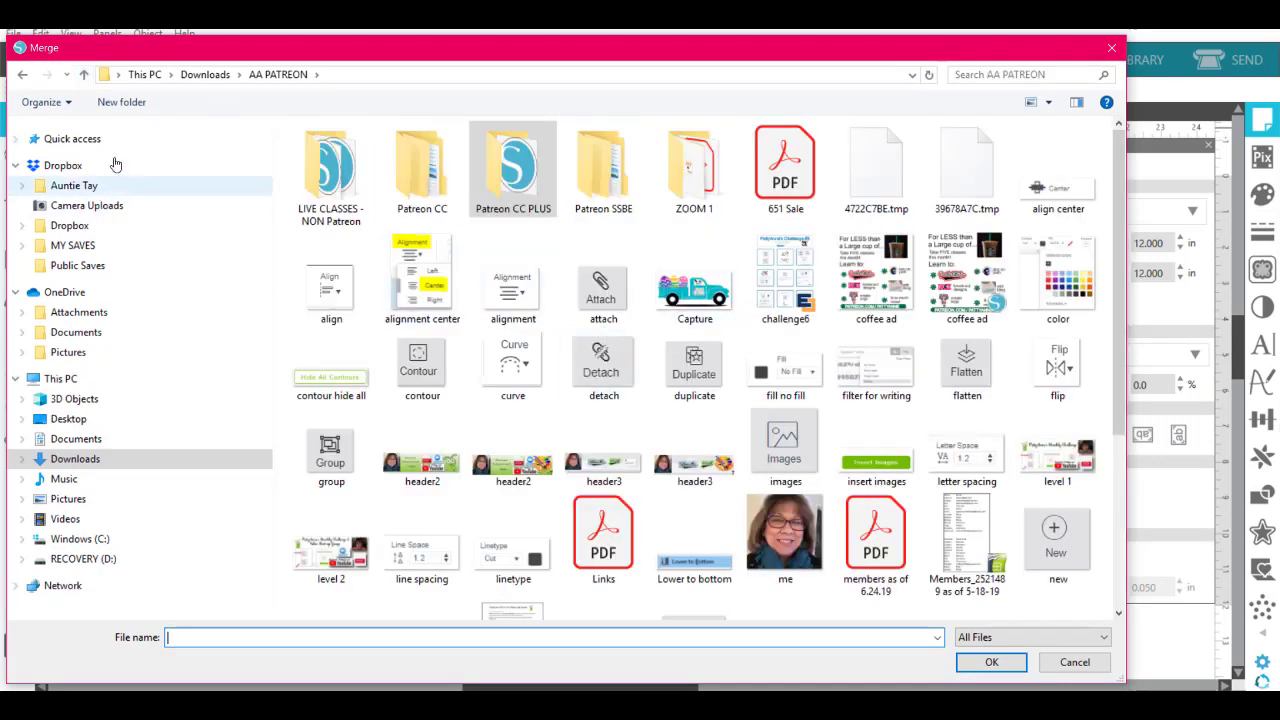
{"action": "left_click", "coordinate": [84, 77]}
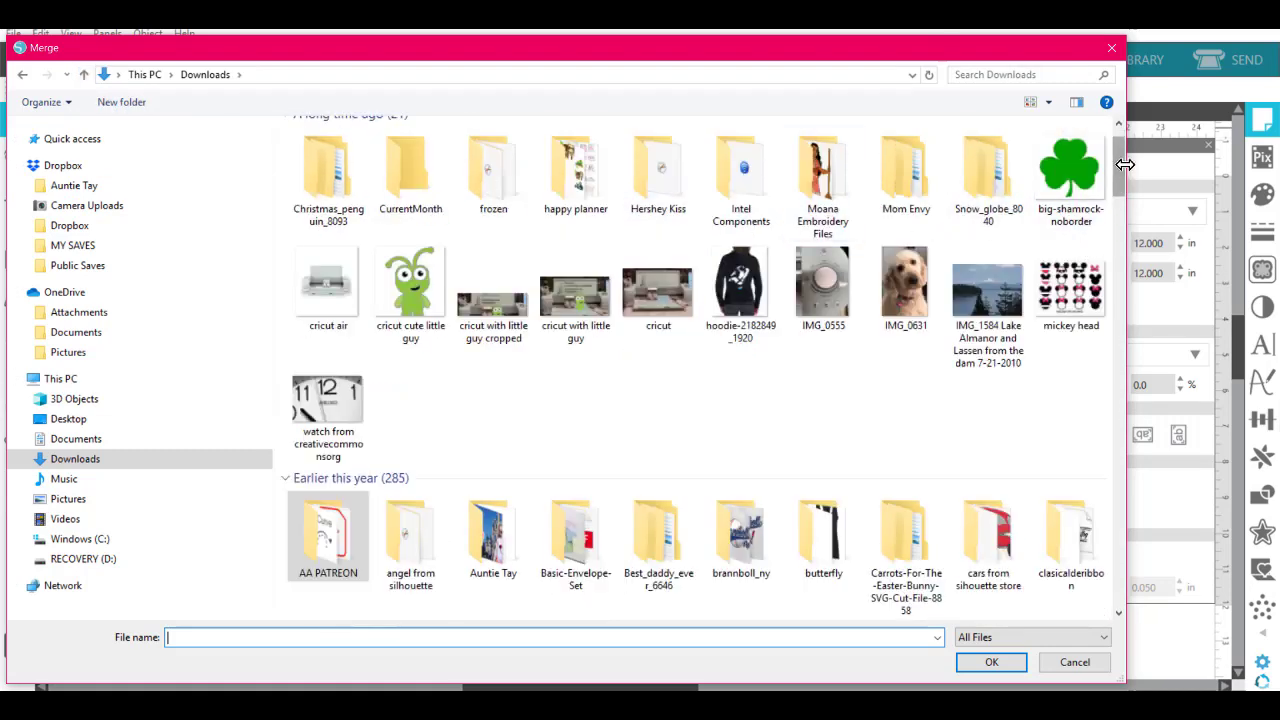
{"action": "left_click_drag", "start_coordinate": [1121, 164], "coordinate": [1133, 610]}
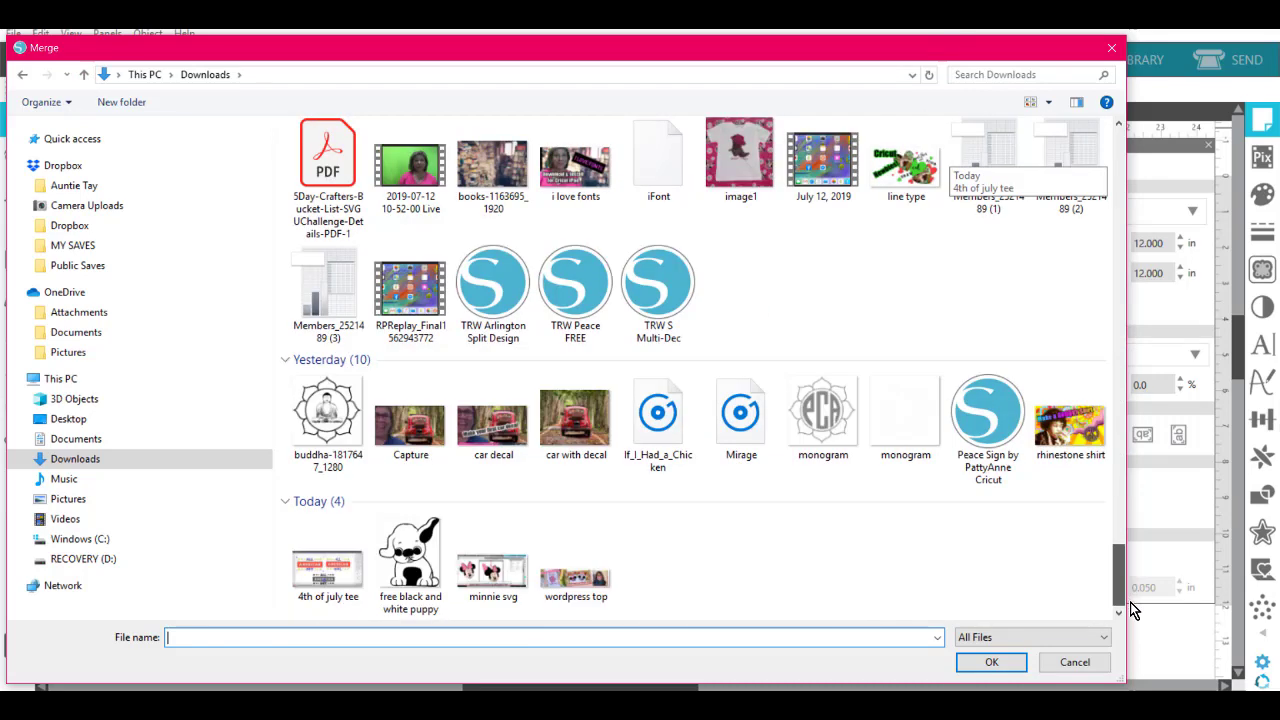
{"action": "left_click", "coordinate": [412, 586]}
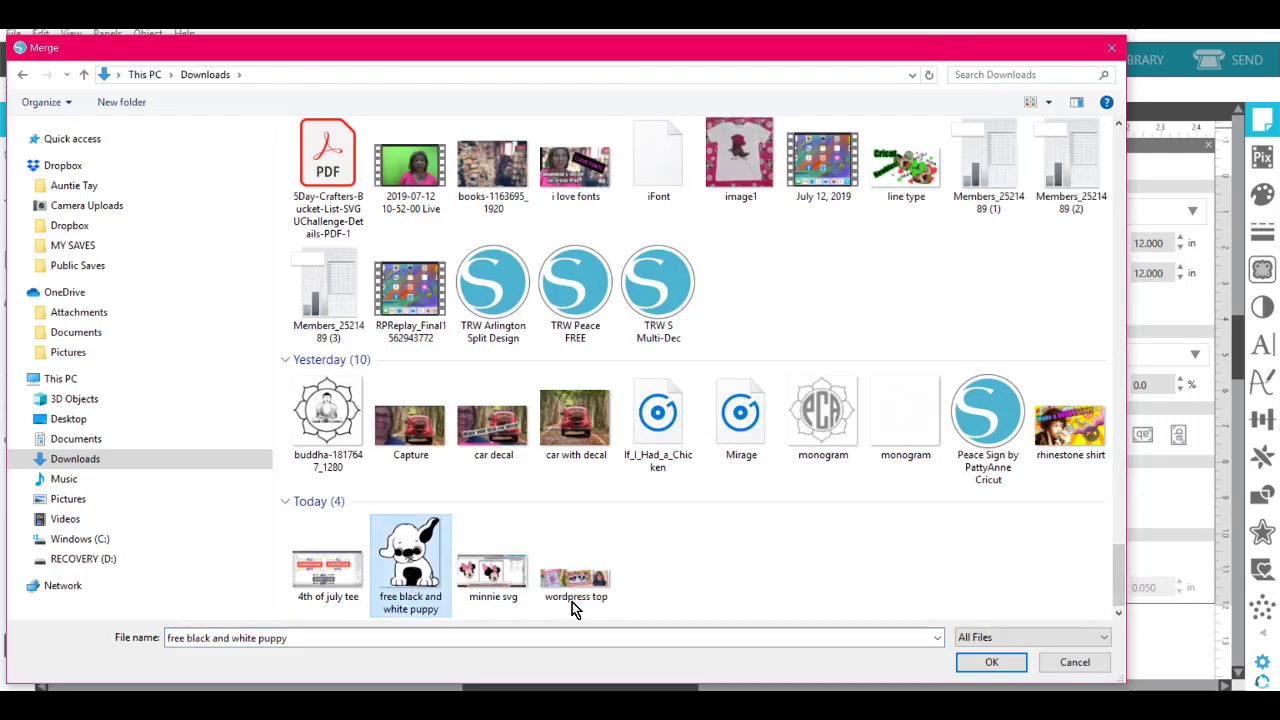
{"action": "left_click", "coordinate": [991, 662]}
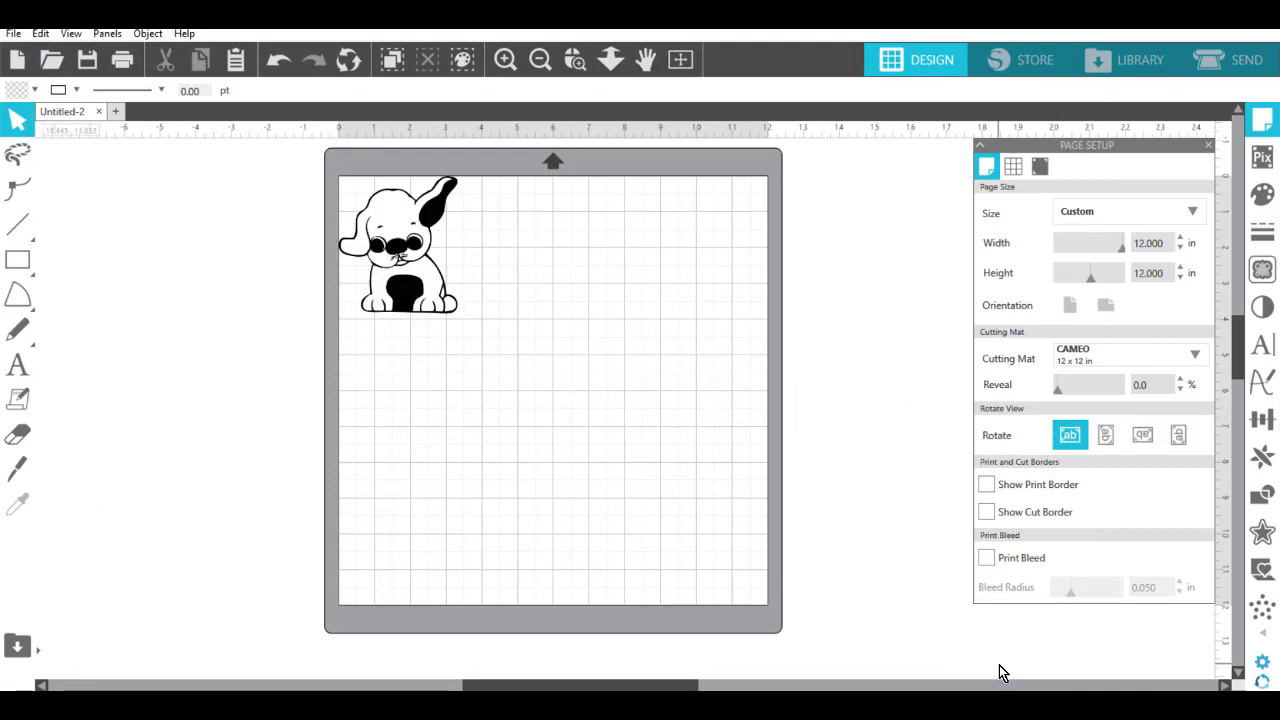
Enlarge the puppy image to about 12.62 in wide by 14.55 in high and shift it over the mat.
{"action": "left_click", "coordinate": [408, 293]}
{"action": "left_click_drag", "start_coordinate": [465, 318], "coordinate": [853, 471]}
{"action": "left_click_drag", "start_coordinate": [540, 229], "coordinate": [463, 232]}
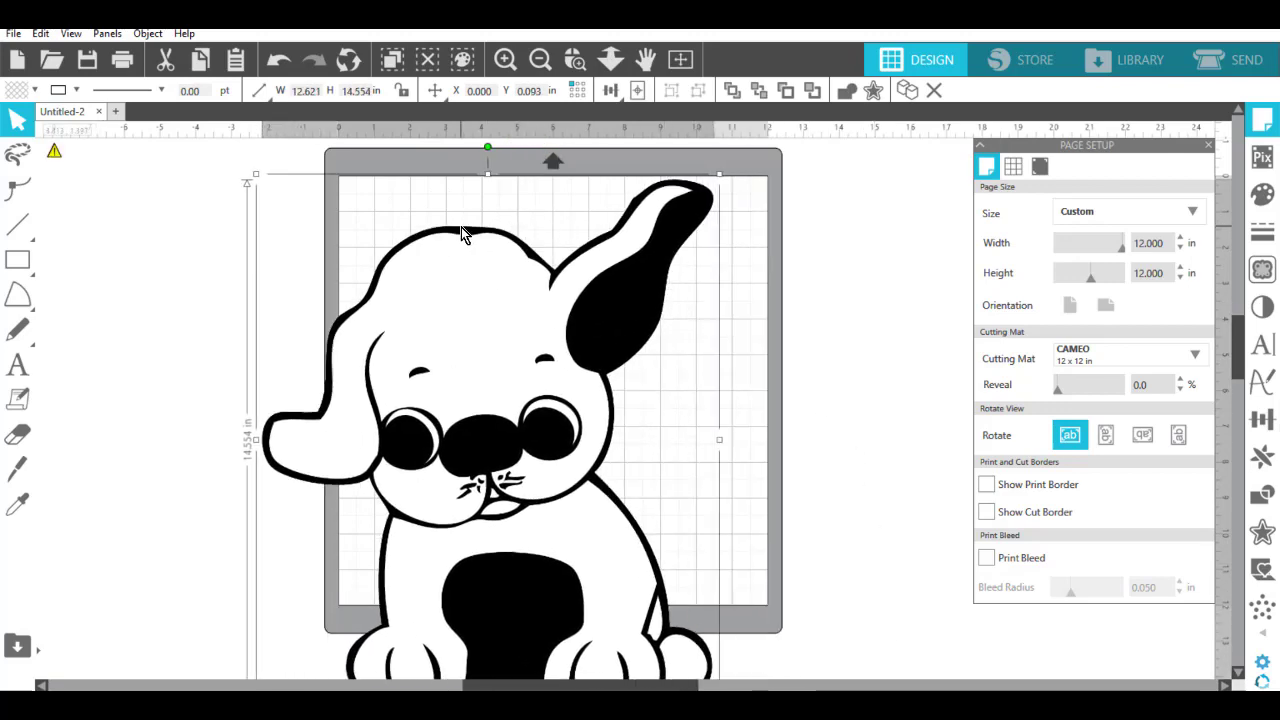
Examine the outline of the puppy's head up close for edge quality, shifting the image slightly, and return to the full page view.
{"action": "left_click", "coordinate": [580, 60]}
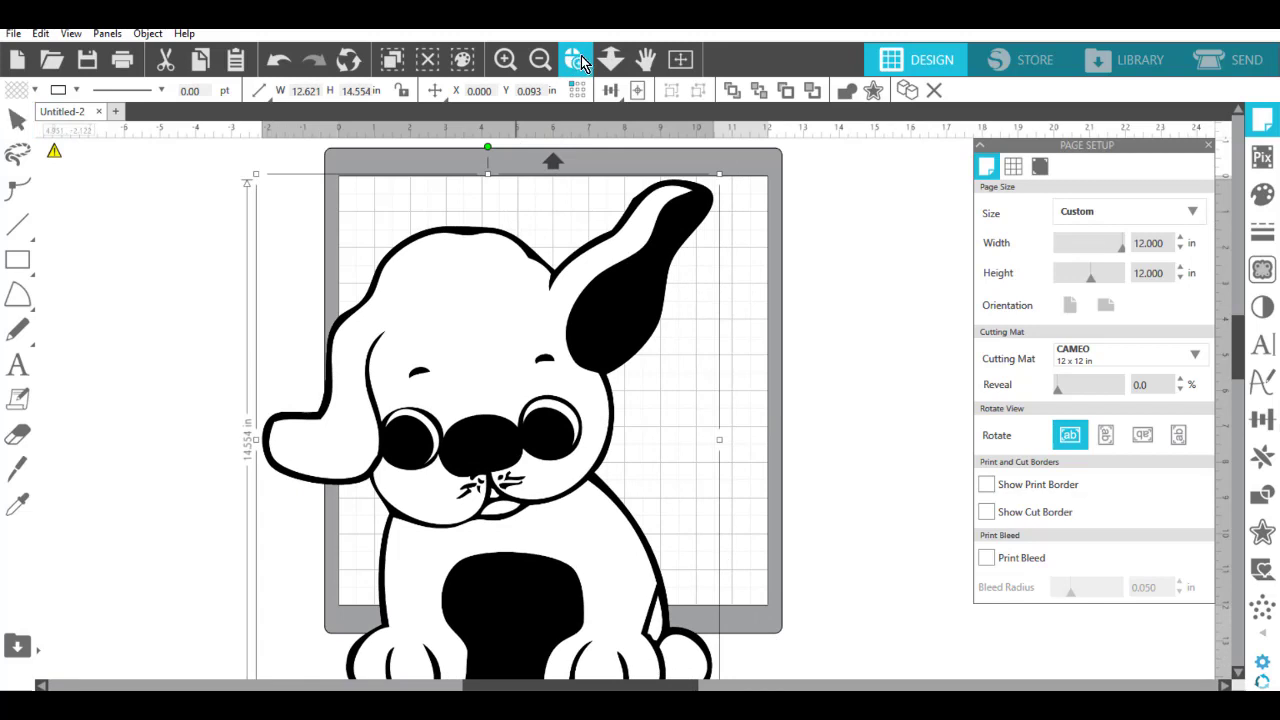
{"action": "left_click_drag", "start_coordinate": [377, 209], "coordinate": [522, 318]}
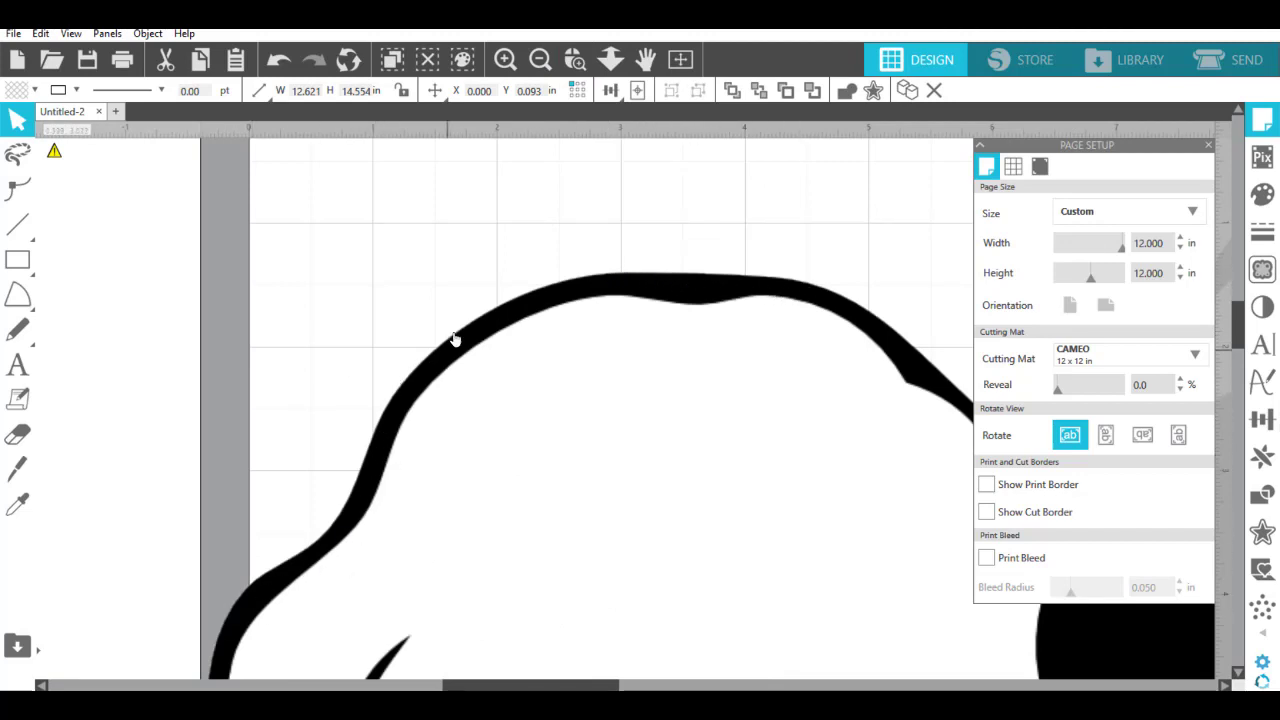
{"action": "left_click_drag", "start_coordinate": [457, 342], "coordinate": [366, 223]}
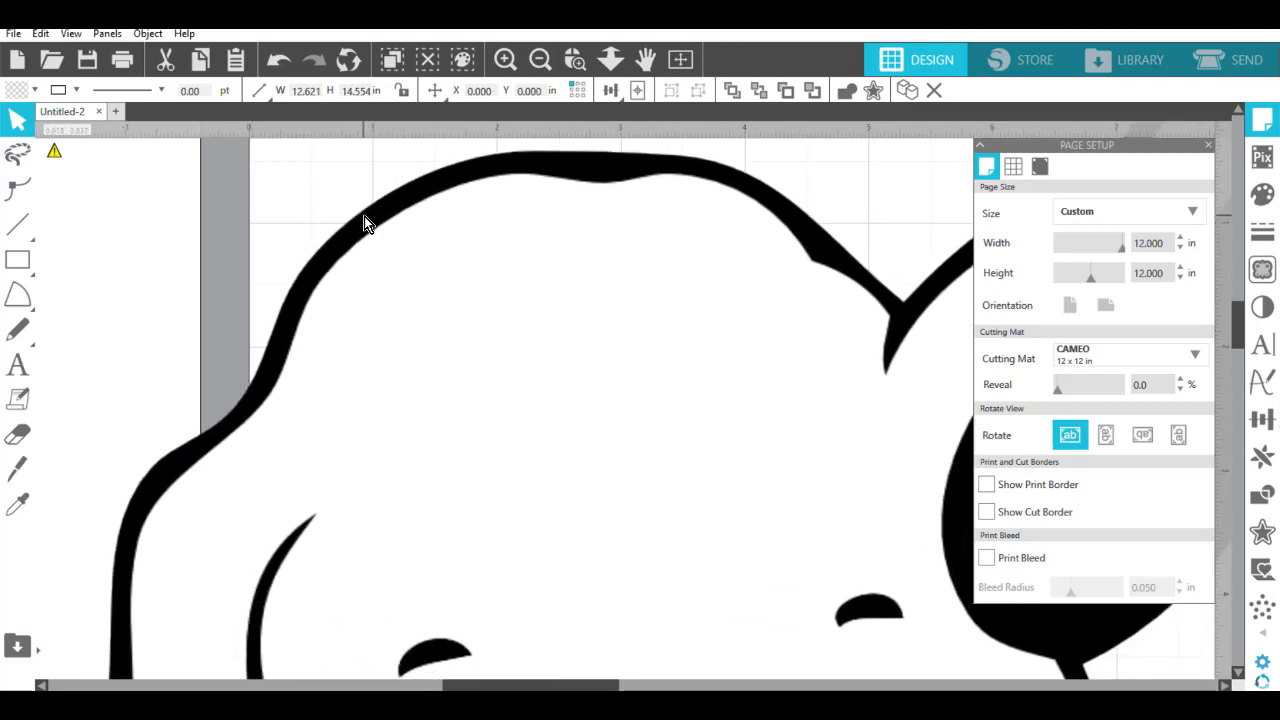
{"action": "left_click", "coordinate": [681, 62]}
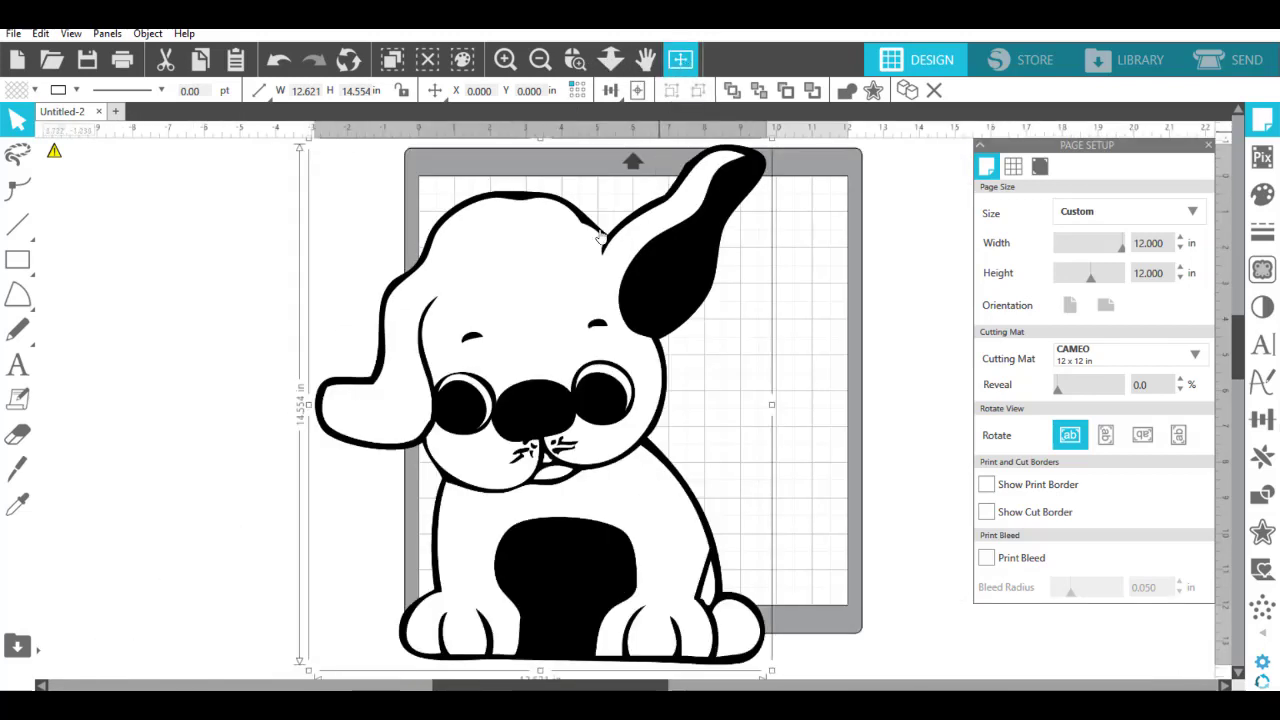
Shrink the puppy image to about 7.98 in wide by 9.2 in high and place it within the page.
{"action": "left_click_drag", "start_coordinate": [575, 308], "coordinate": [598, 298]}
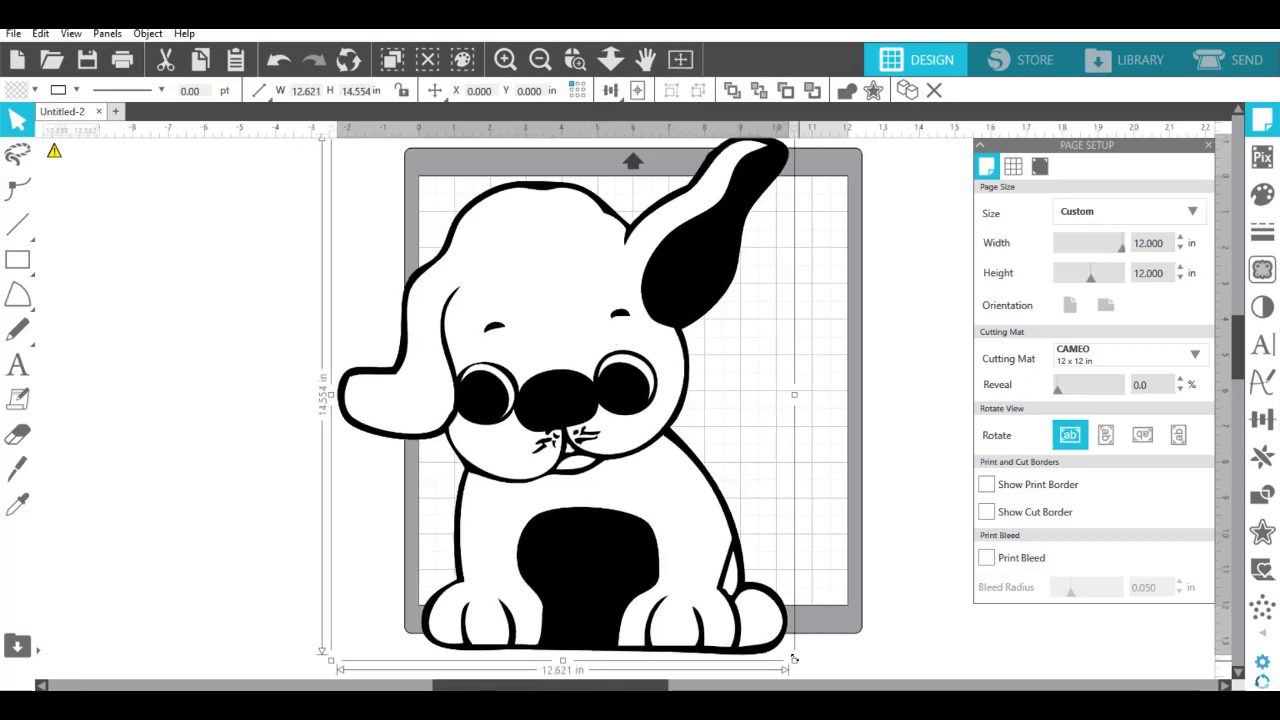
{"action": "left_click_drag", "start_coordinate": [795, 660], "coordinate": [575, 500]}
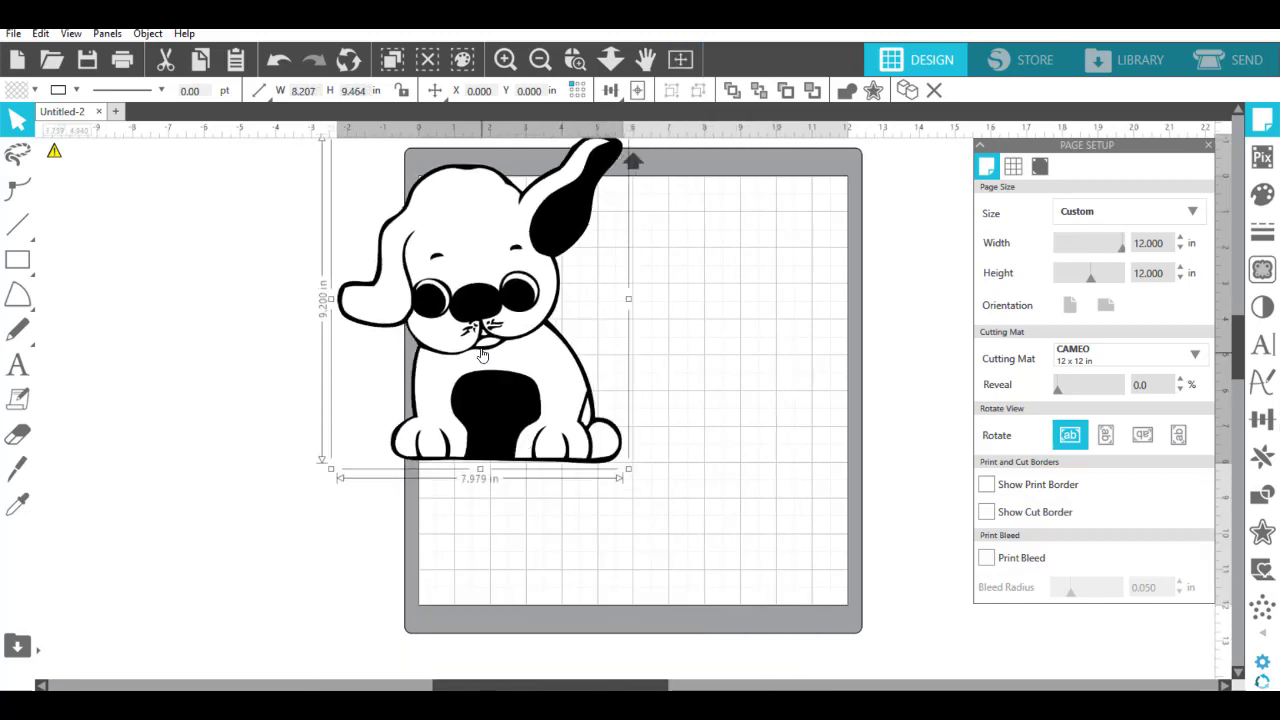
{"action": "left_click_drag", "start_coordinate": [483, 357], "coordinate": [605, 428]}
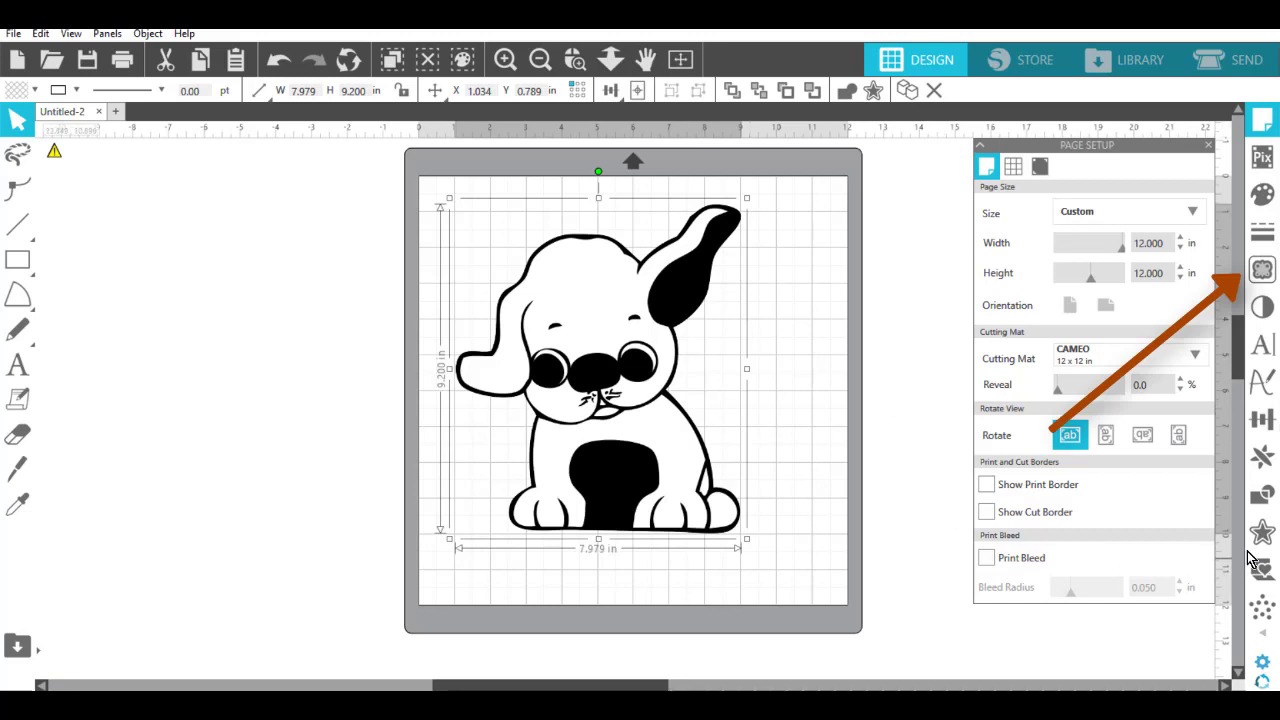
Select a trace area of about 10 by 10.67 in around the whole puppy.
{"action": "left_click", "coordinate": [1263, 272]}
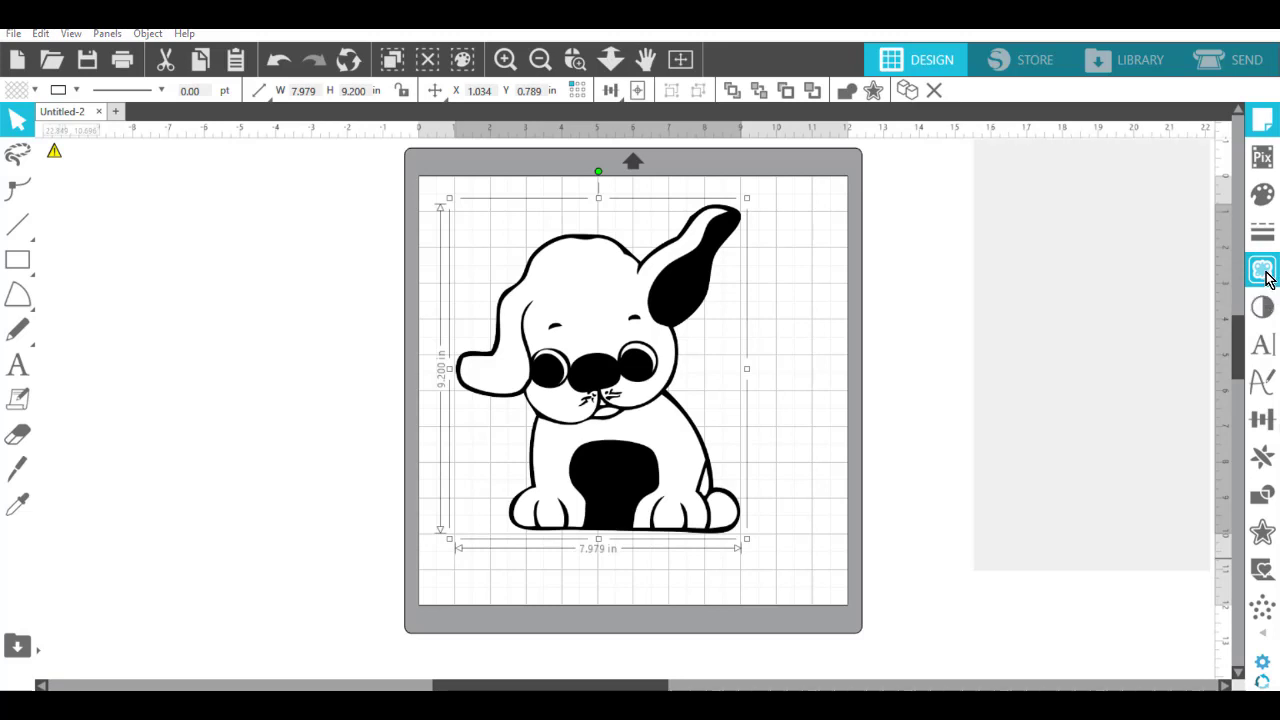
{"action": "left_click_drag", "start_coordinate": [1105, 147], "coordinate": [1017, 169]}
{"action": "left_click", "coordinate": [953, 237]}
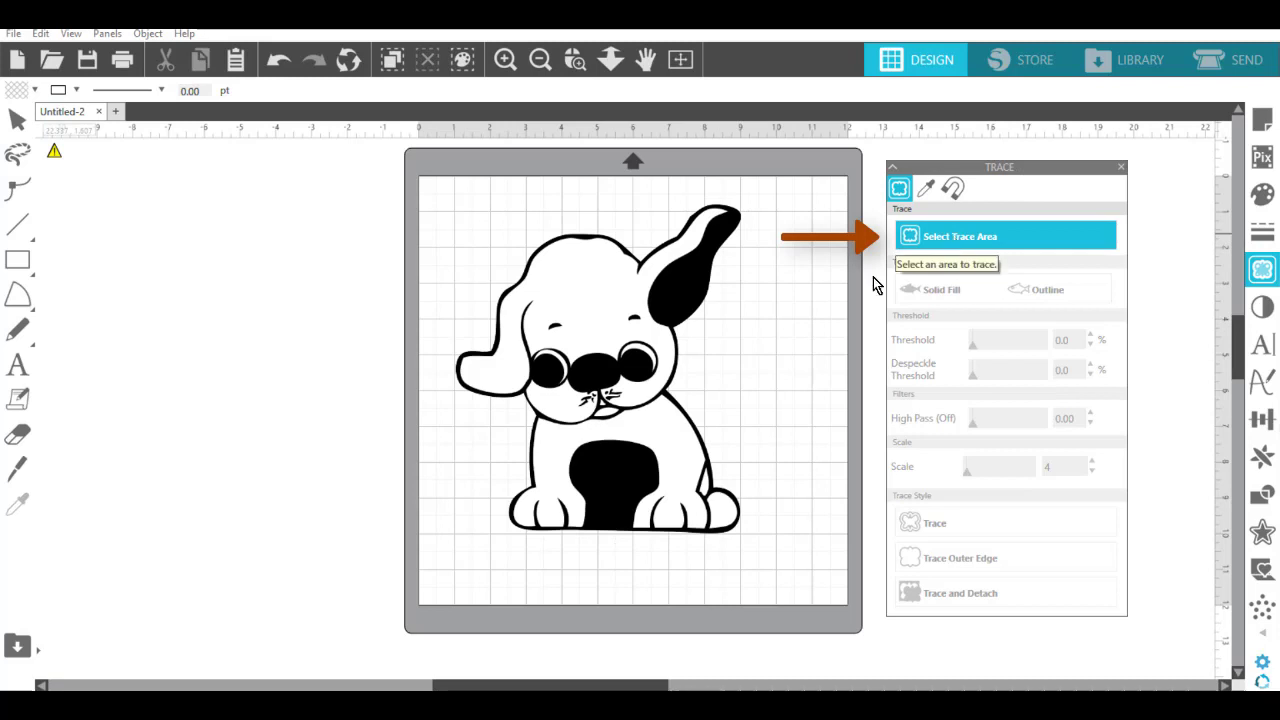
{"action": "mouse_move", "coordinate": [437, 189]}
{"action": "left_mouse_down"}
{"action": "mouse_move", "coordinate": [775, 488]}
{"action": "mouse_move", "coordinate": [802, 580]}
{"action": "left_mouse_up"}
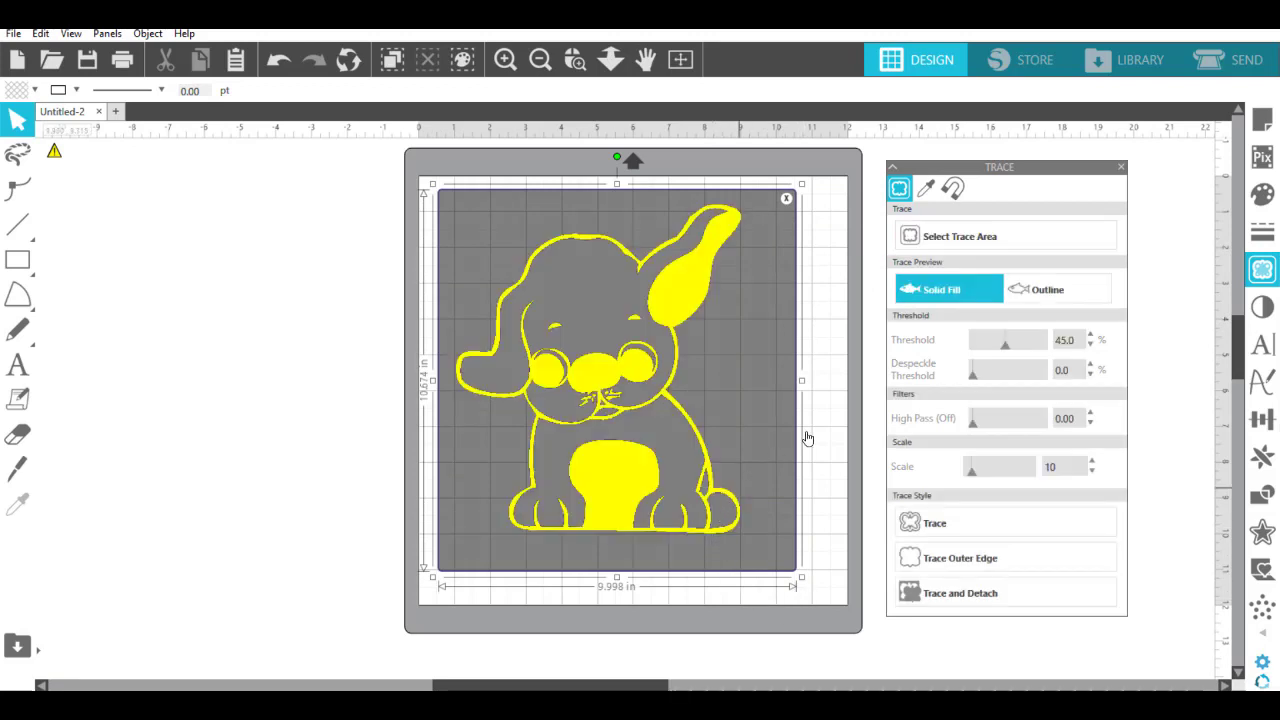
Try trace thresholds of 33%, 7% and 2%, checking the thin outline around the puppy's eye.
{"action": "left_click", "coordinate": [996, 345]}
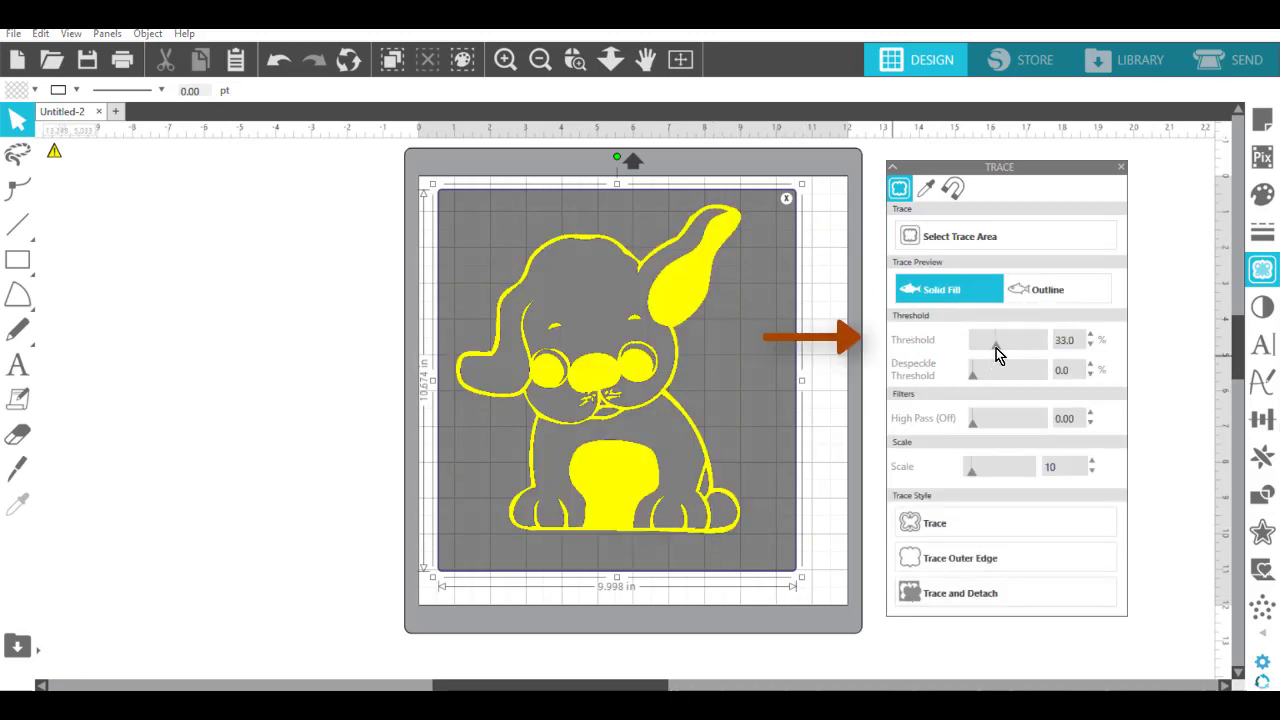
{"action": "left_click_drag", "start_coordinate": [996, 348], "coordinate": [990, 350]}
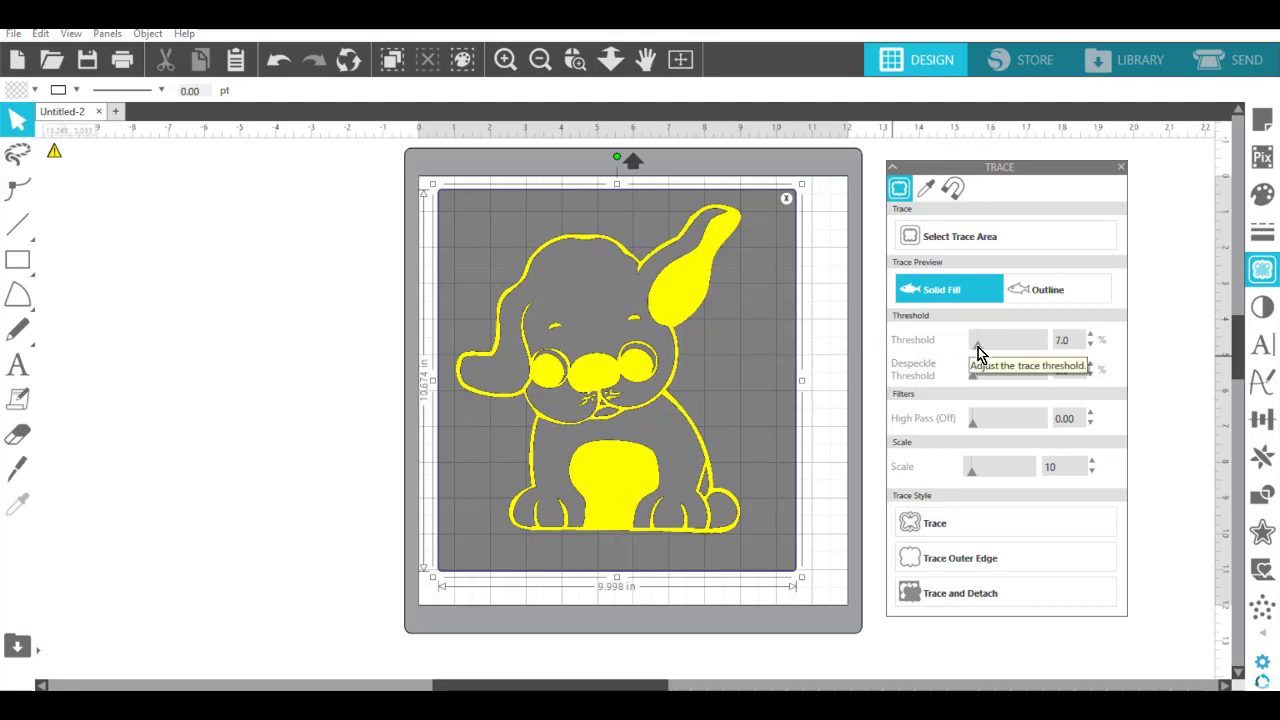
{"action": "left_click", "coordinate": [574, 62]}
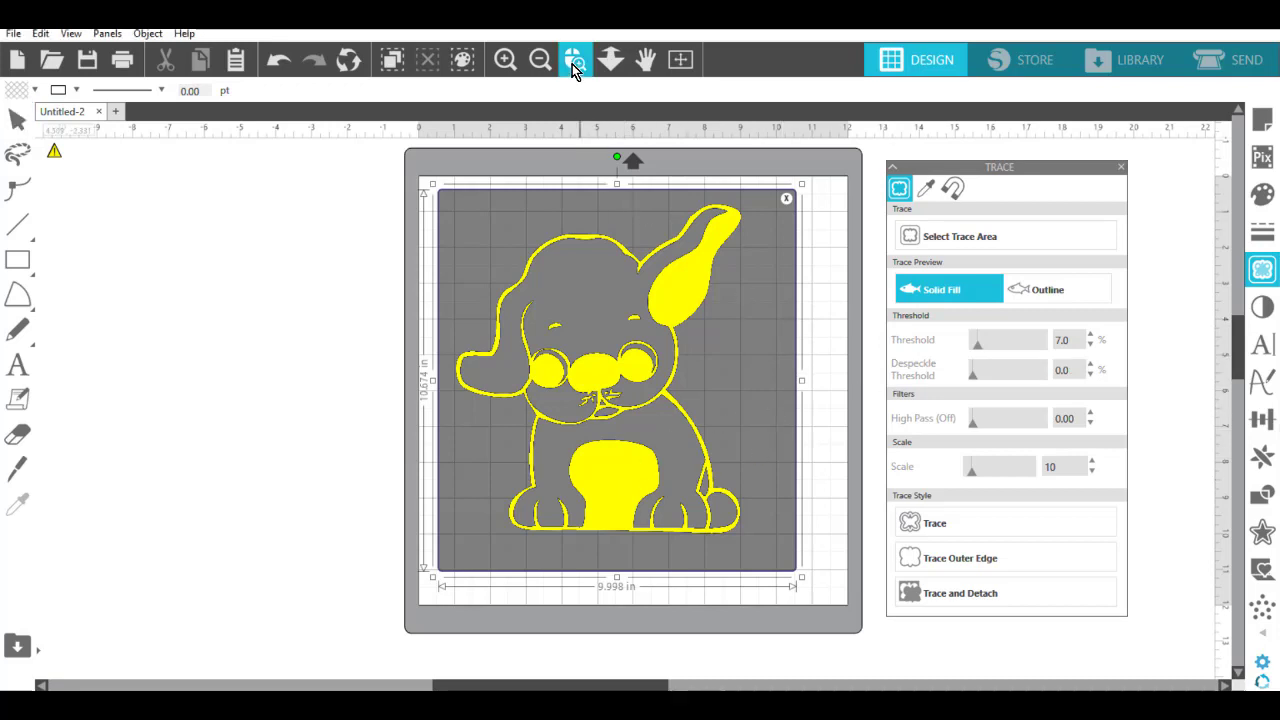
{"action": "left_click", "coordinate": [587, 373]}
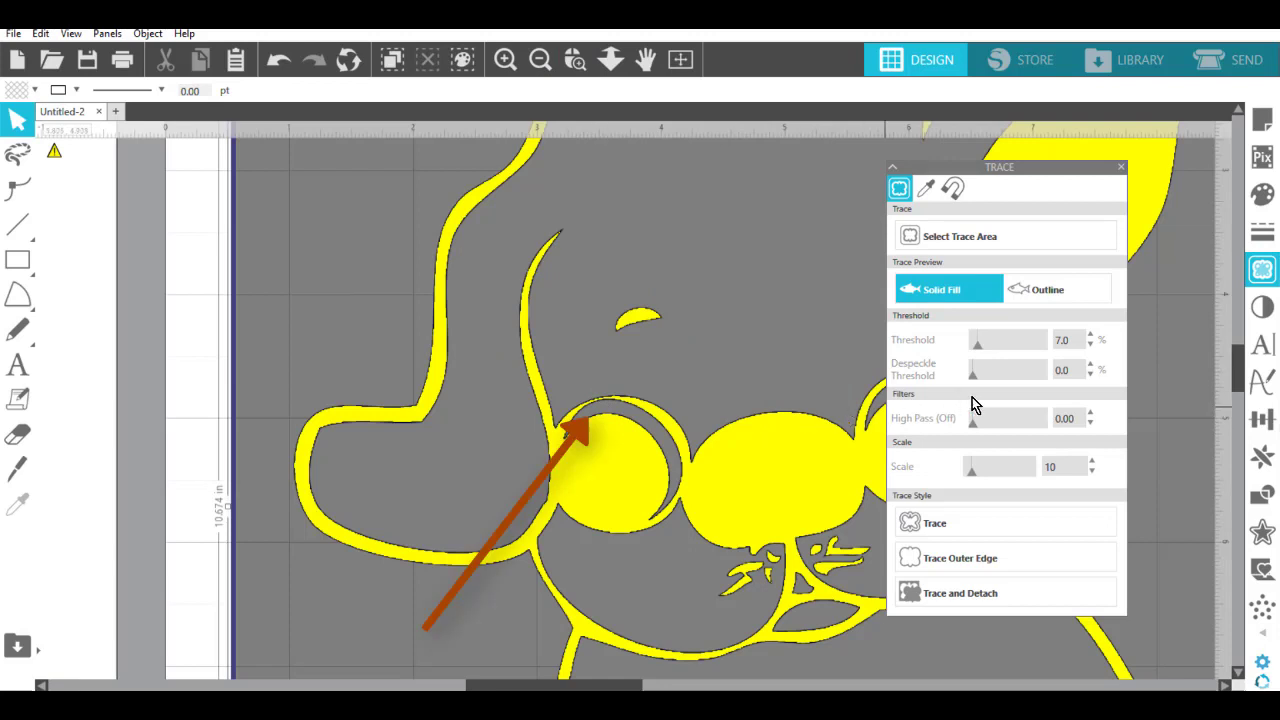
{"action": "left_click_drag", "start_coordinate": [975, 350], "coordinate": [973, 351]}
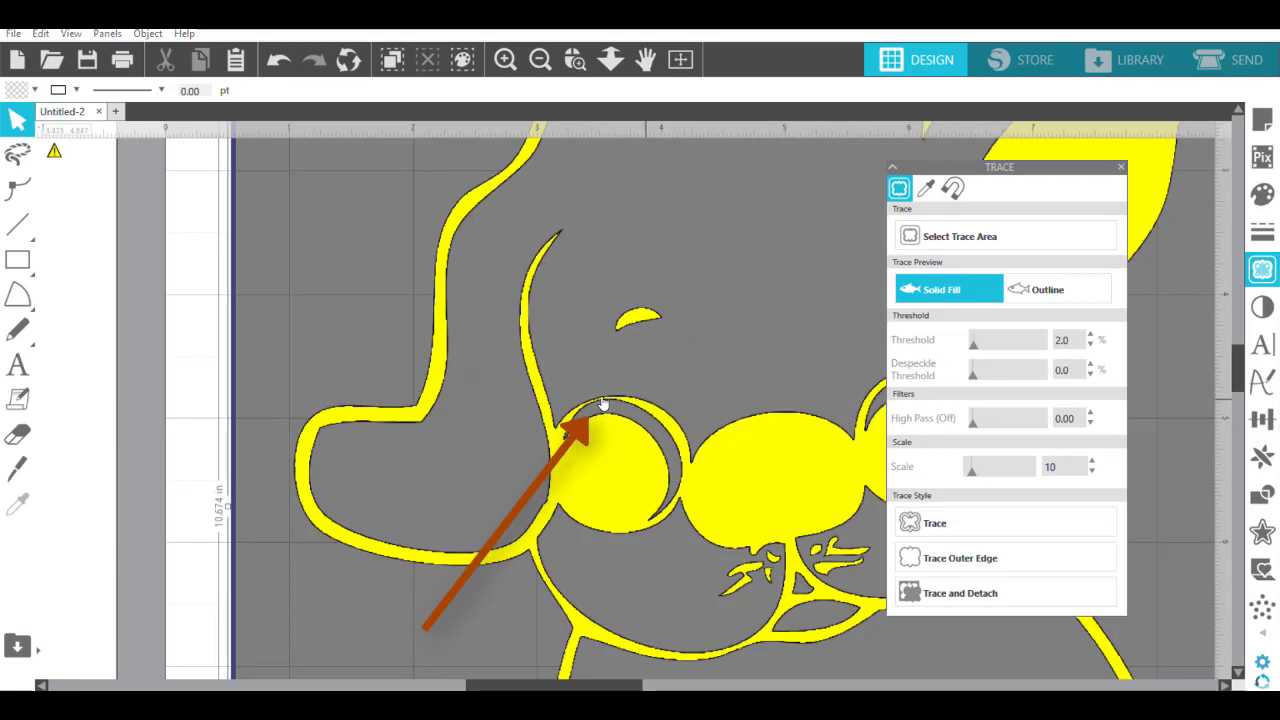
Set the trace threshold to 25% and trace the puppy with the standard Trace style.
{"action": "left_click", "coordinate": [988, 350]}
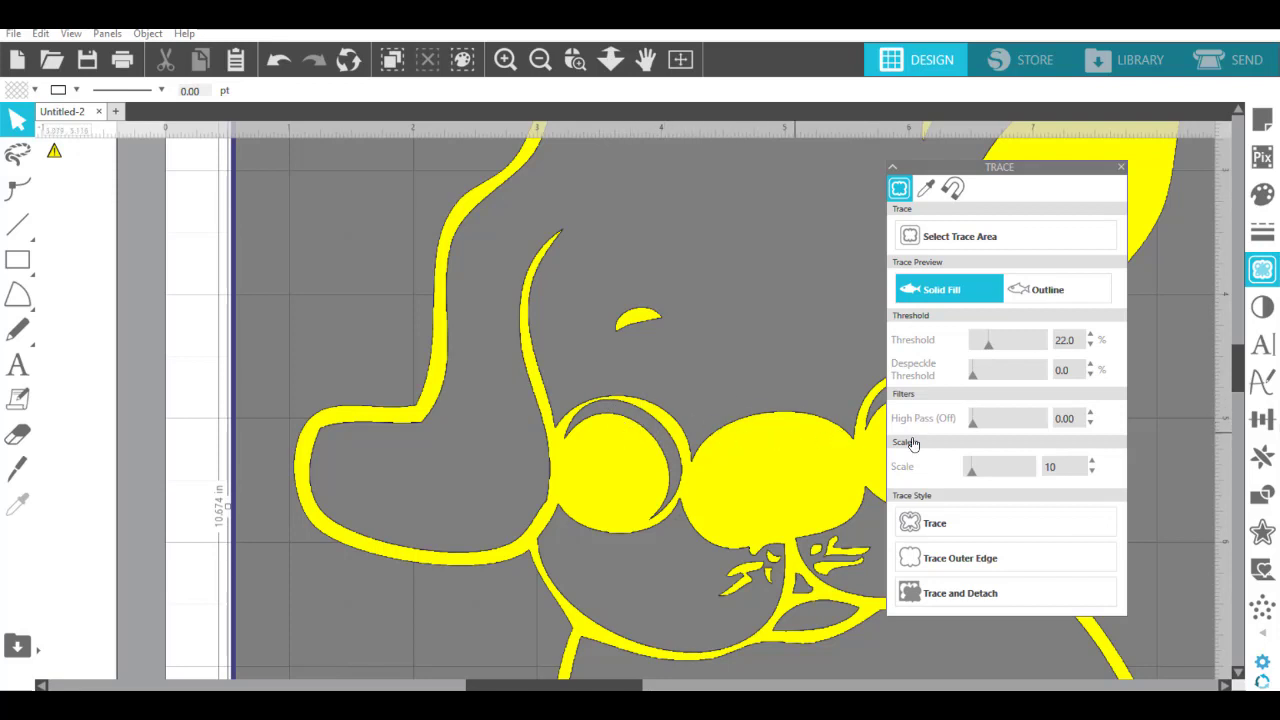
{"action": "left_click", "coordinate": [991, 349]}
{"action": "left_click", "coordinate": [948, 528]}
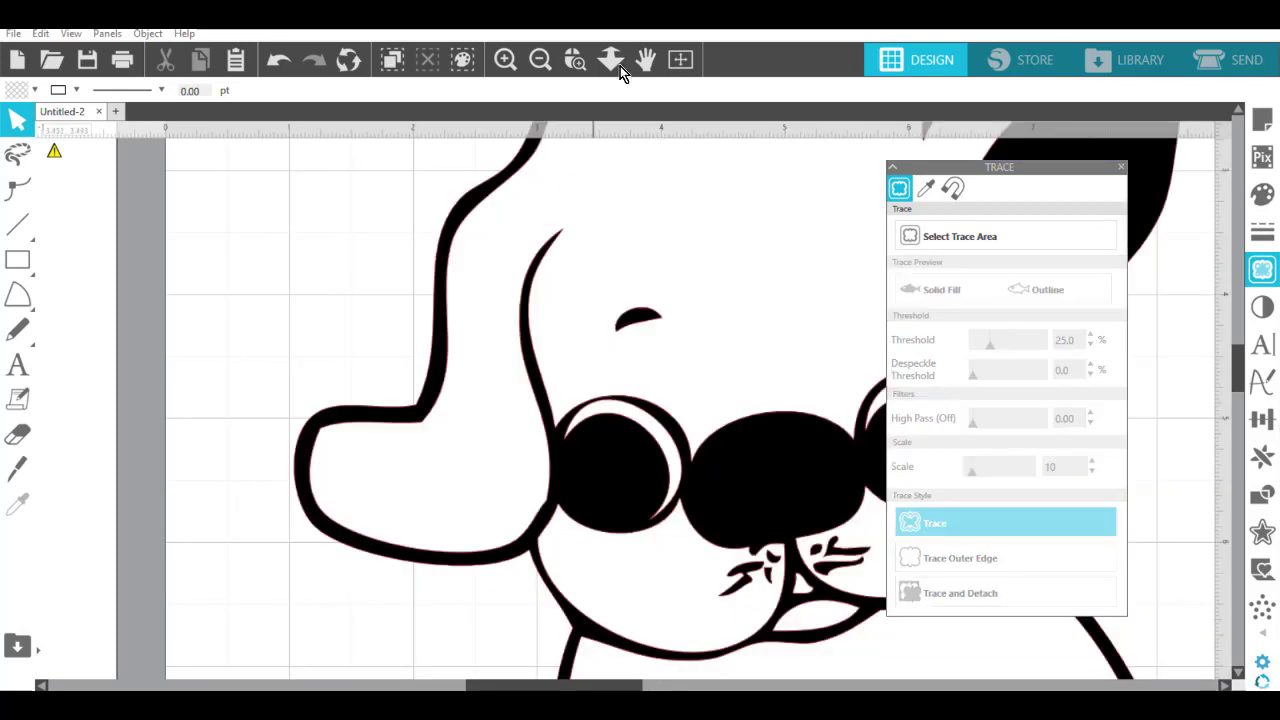
Move the original puppy image off the mat to its left, leaving the traced outline in place, and deselect it.
{"action": "left_click", "coordinate": [684, 57]}
{"action": "mouse_move", "coordinate": [665, 302]}
{"action": "left_mouse_down"}
{"action": "mouse_move", "coordinate": [487, 322]}
{"action": "mouse_move", "coordinate": [258, 310]}
{"action": "left_mouse_up"}
{"action": "left_click", "coordinate": [432, 331]}
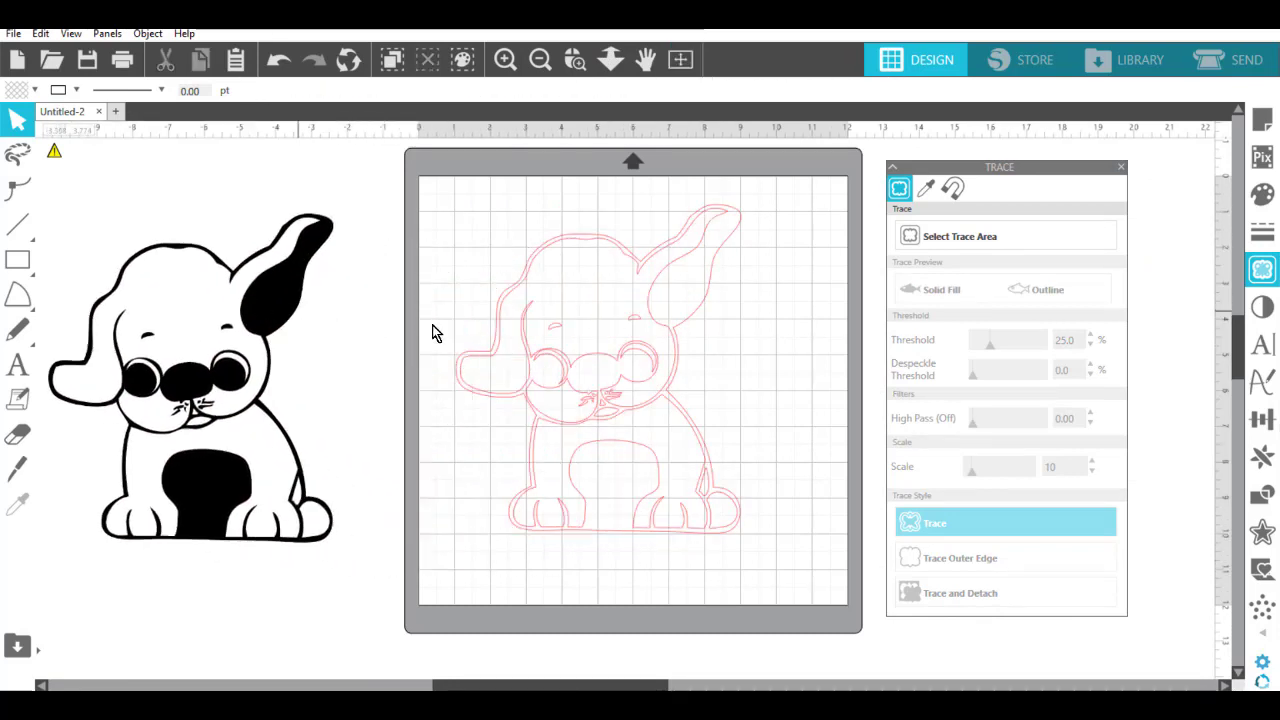
Fill the traced puppy outline with light blue.
{"action": "left_click", "coordinate": [572, 242]}
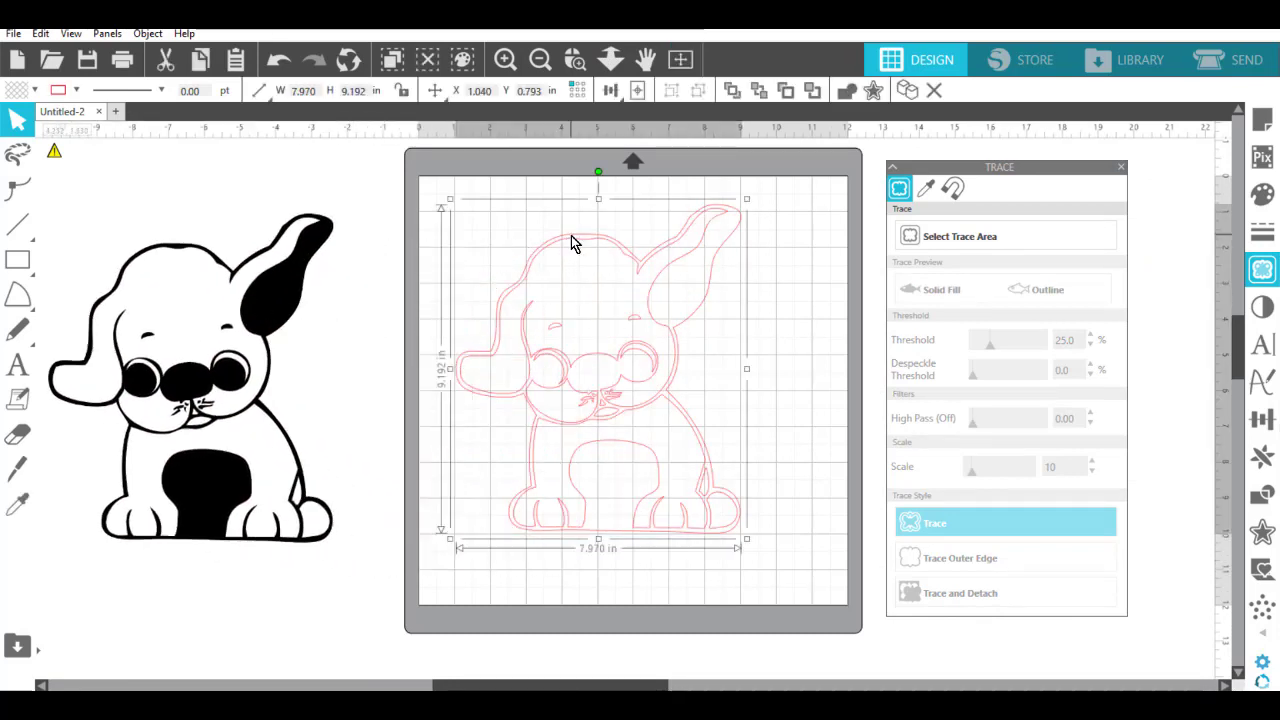
{"action": "left_click", "coordinate": [10, 97]}
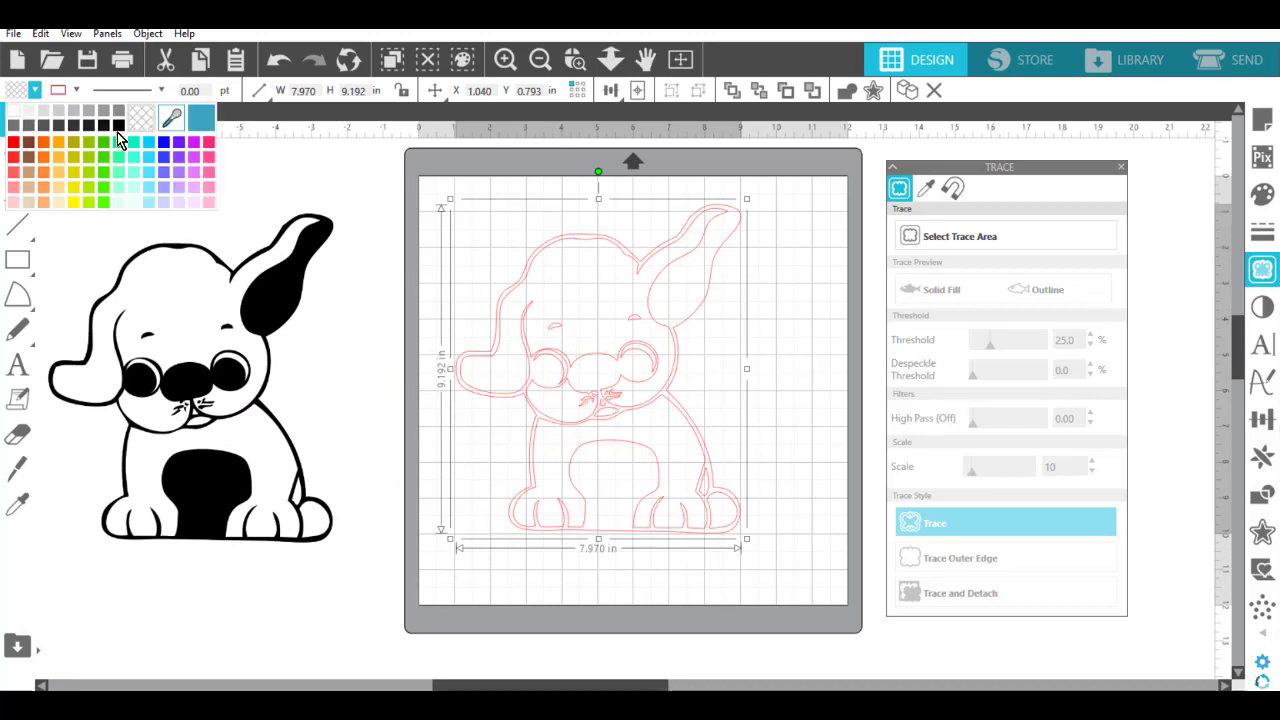
{"action": "left_click", "coordinate": [147, 205]}
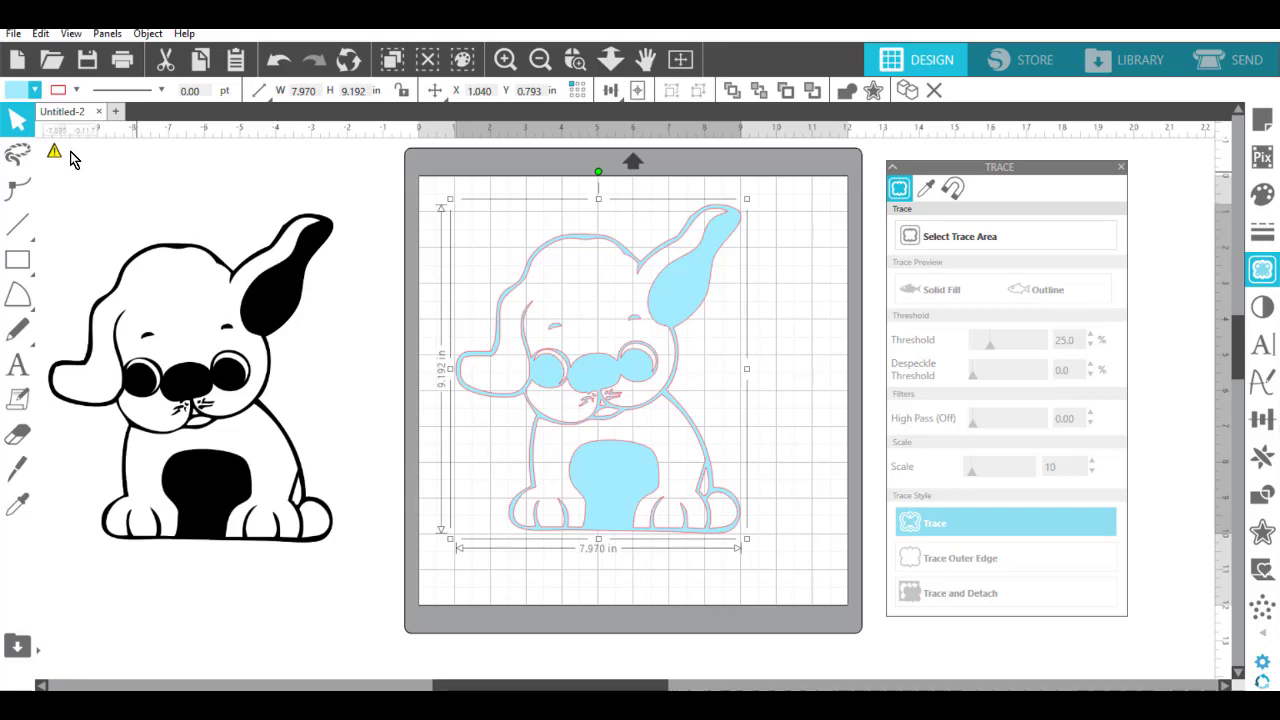
Change the traced puppy's fill colour to black and deselect it.
{"action": "left_click", "coordinate": [20, 94]}
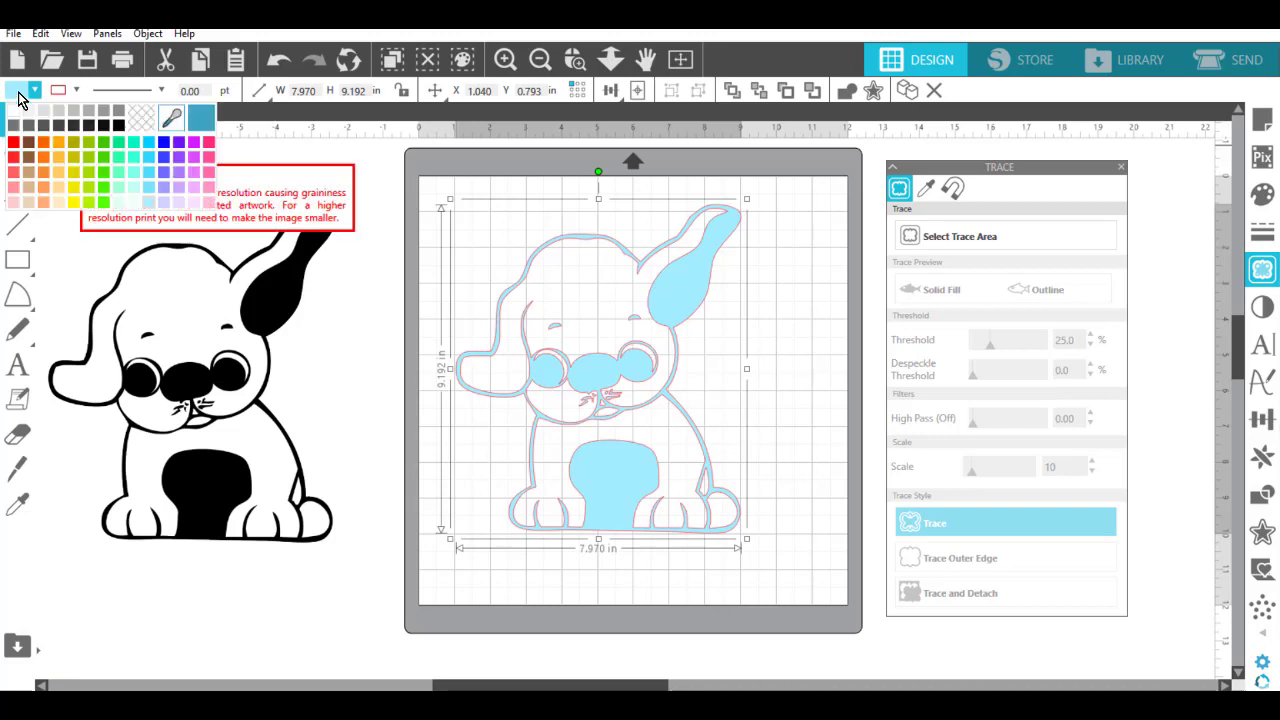
{"action": "left_click", "coordinate": [114, 125]}
{"action": "left_click", "coordinate": [870, 423]}
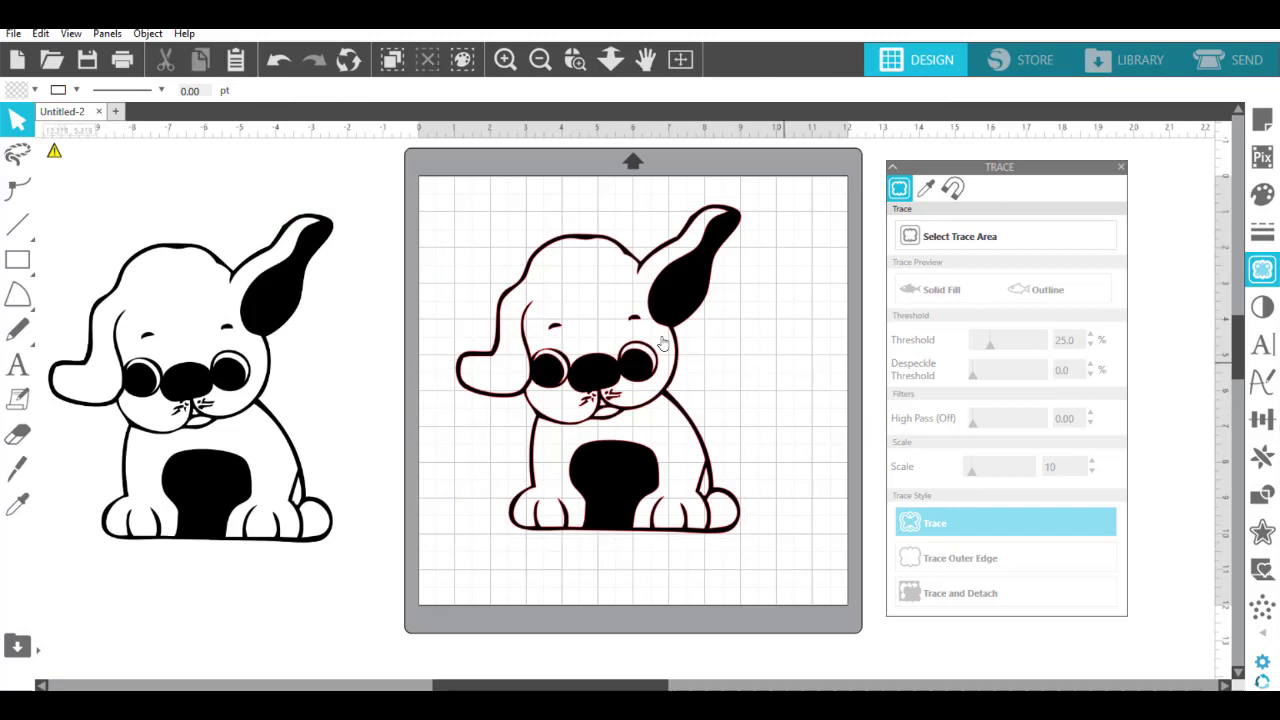
Set the traced puppy's line colour to transparent.
{"action": "left_click", "coordinate": [537, 257]}
{"action": "left_click", "coordinate": [77, 89]}
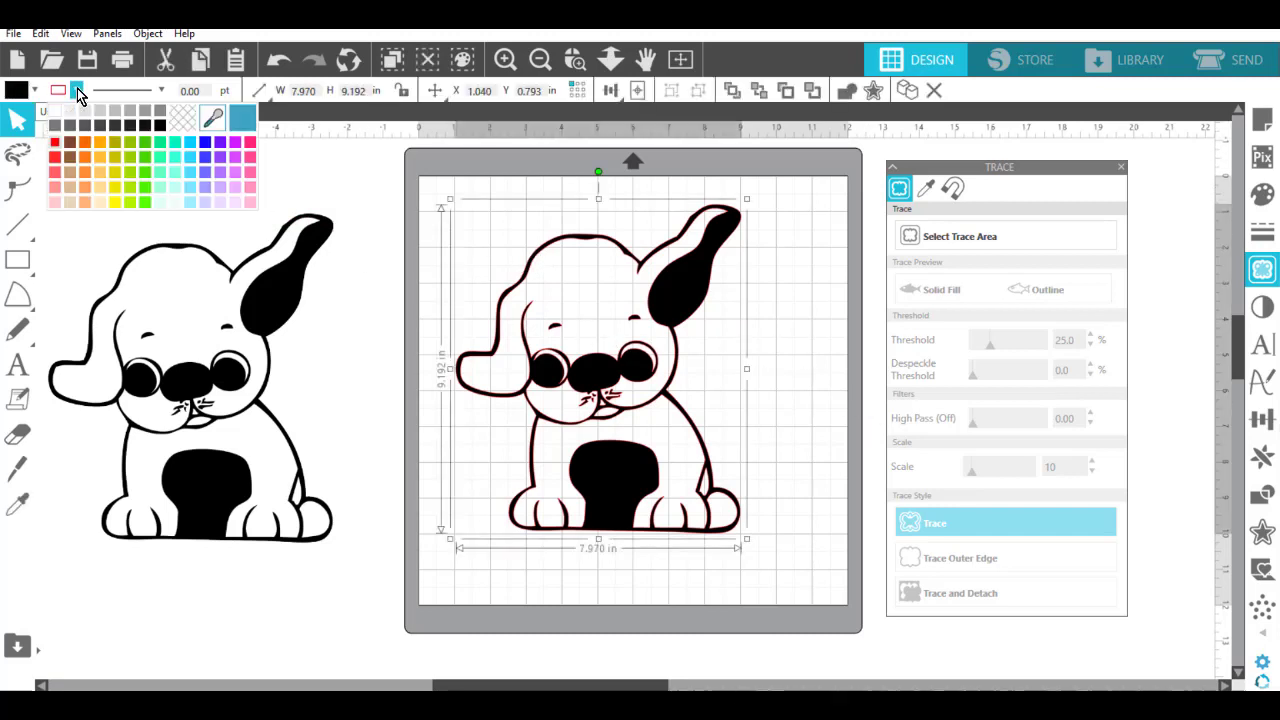
{"action": "left_click", "coordinate": [186, 122]}
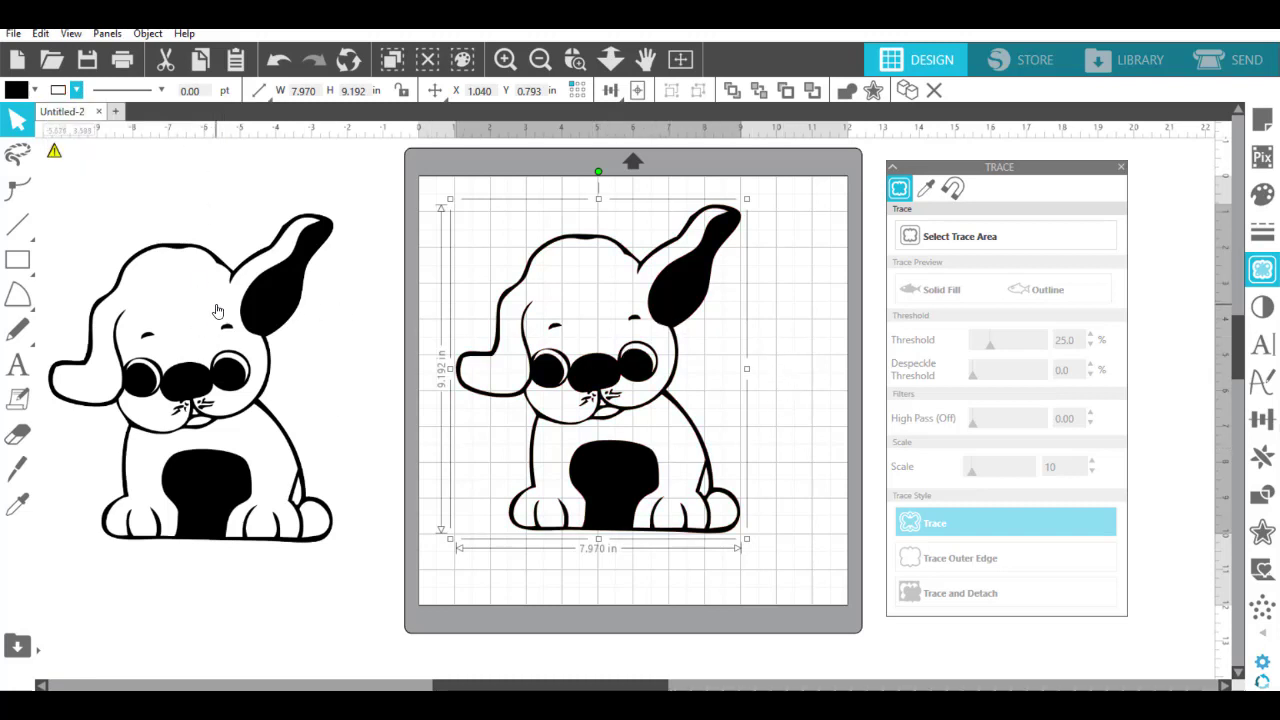
Move the original puppy image lower, away from the mat, and release the traced puppy's compound path, leaving it deselected.
{"action": "left_click_drag", "start_coordinate": [212, 318], "coordinate": [58, 590]}
{"action": "left_click", "coordinate": [569, 246]}
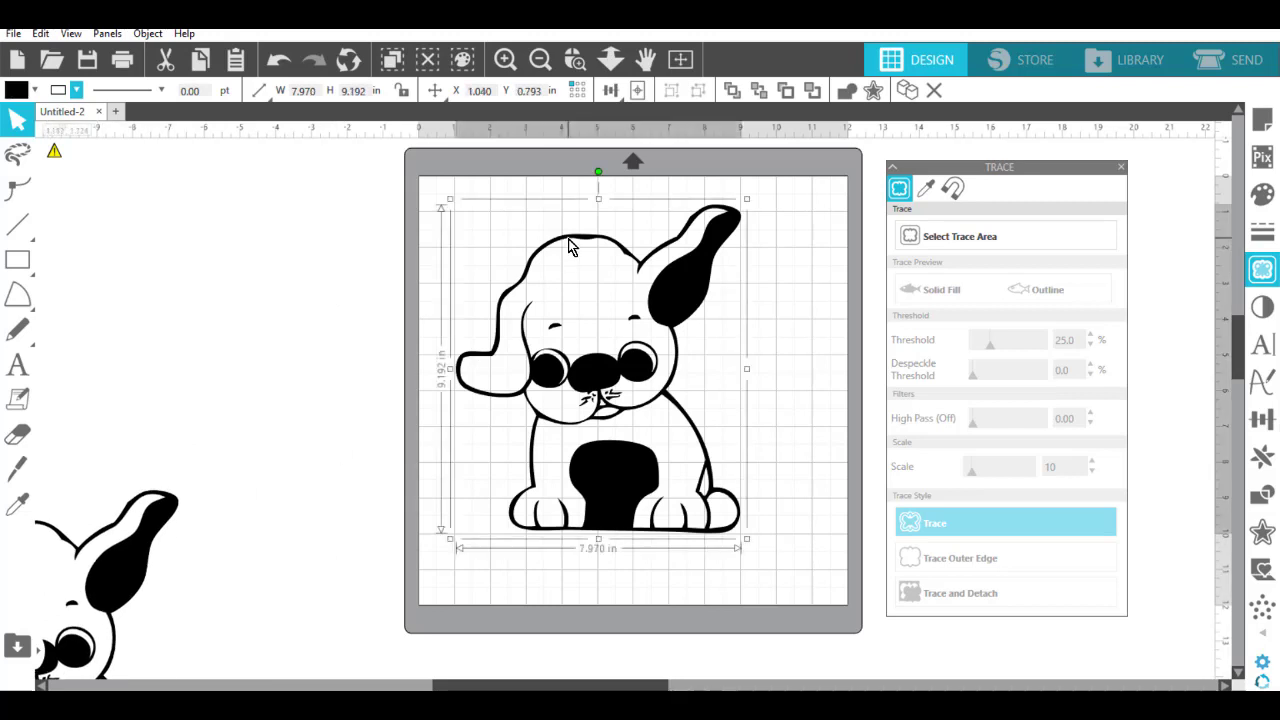
{"action": "left_click", "coordinate": [148, 33]}
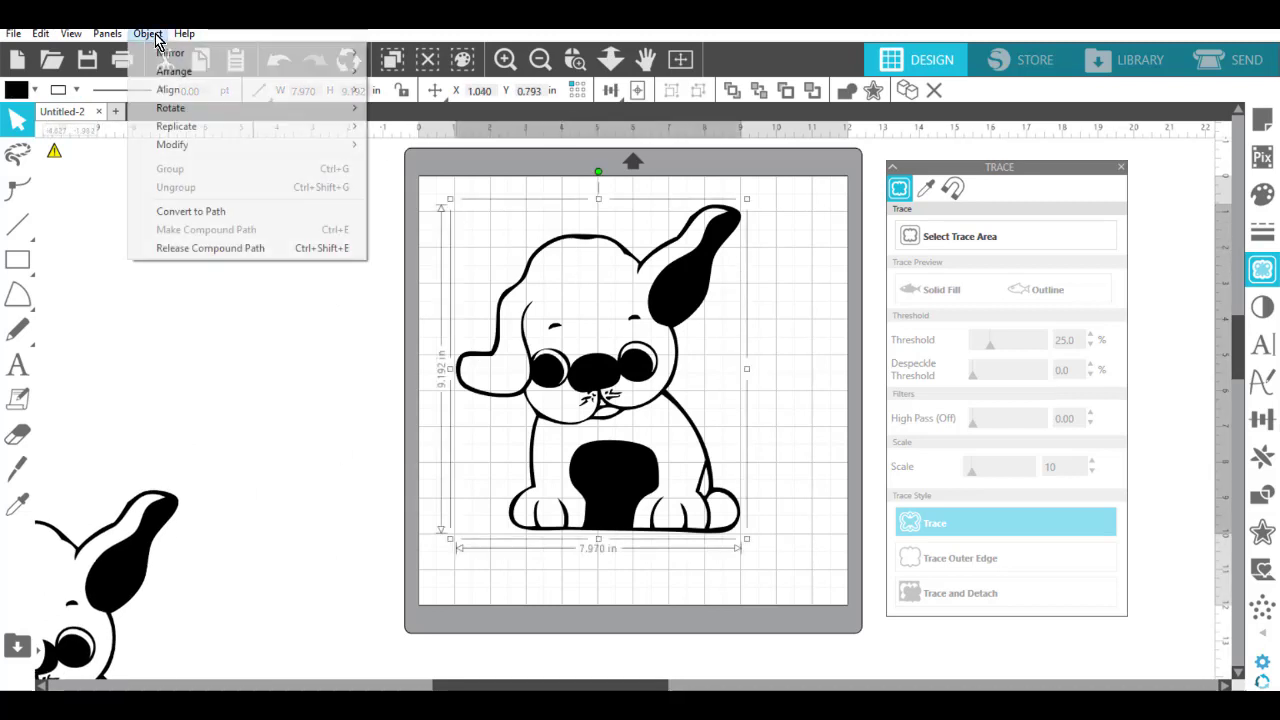
{"action": "left_click", "coordinate": [228, 248]}
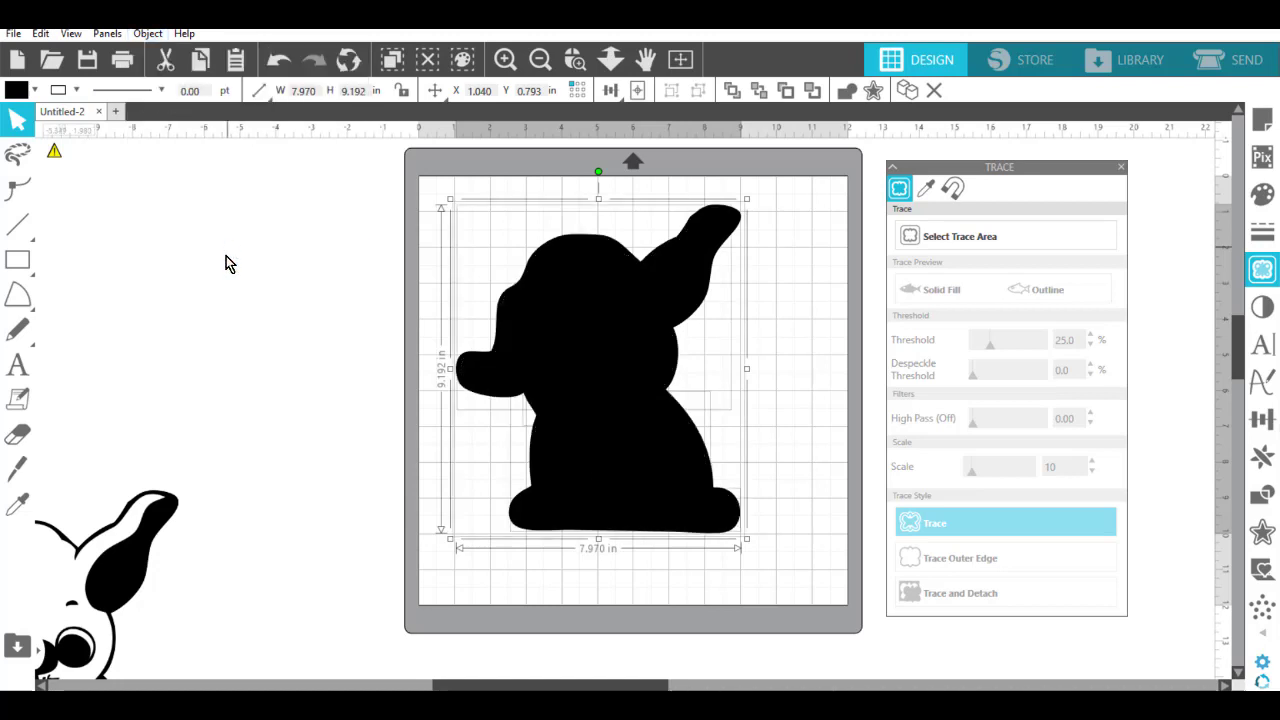
{"action": "left_click", "coordinate": [780, 378]}
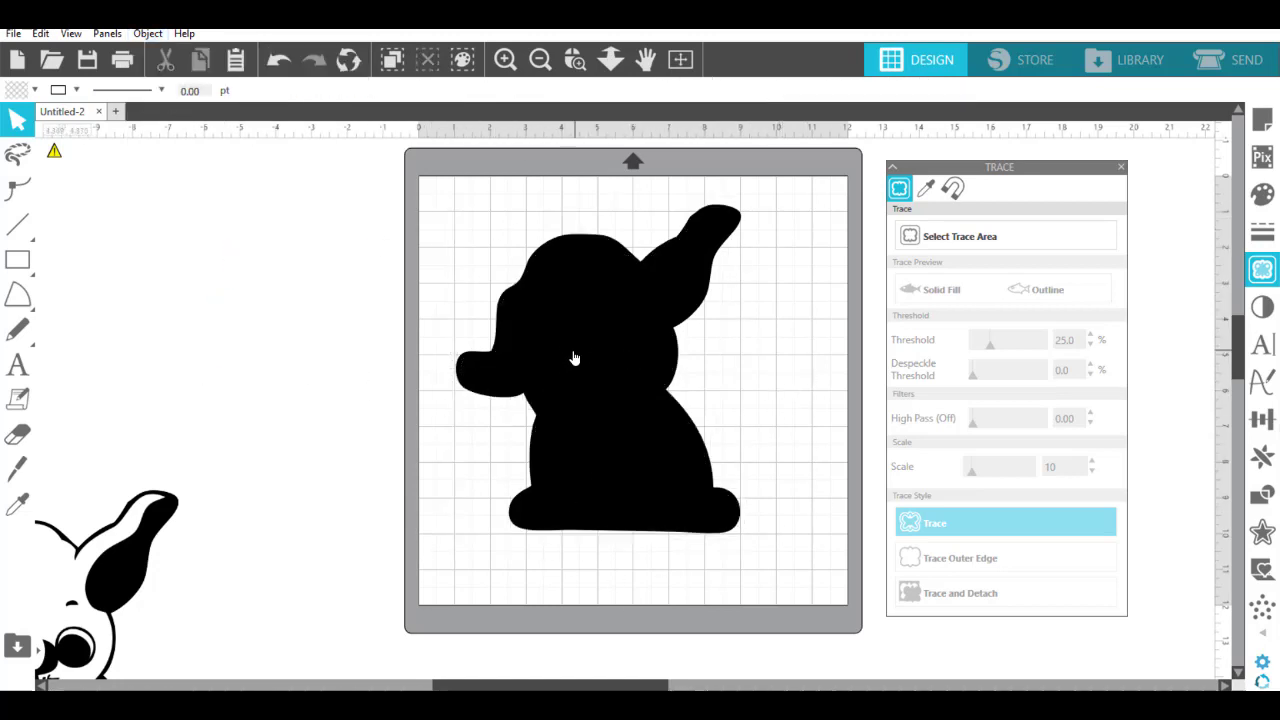
Move the solid black puppy silhouette off the mat and fill all the remaining puppy pieces with white.
{"action": "mouse_move", "coordinate": [710, 215]}
{"action": "left_mouse_down"}
{"action": "mouse_move", "coordinate": [430, 195]}
{"action": "mouse_move", "coordinate": [380, 178]}
{"action": "left_mouse_up"}
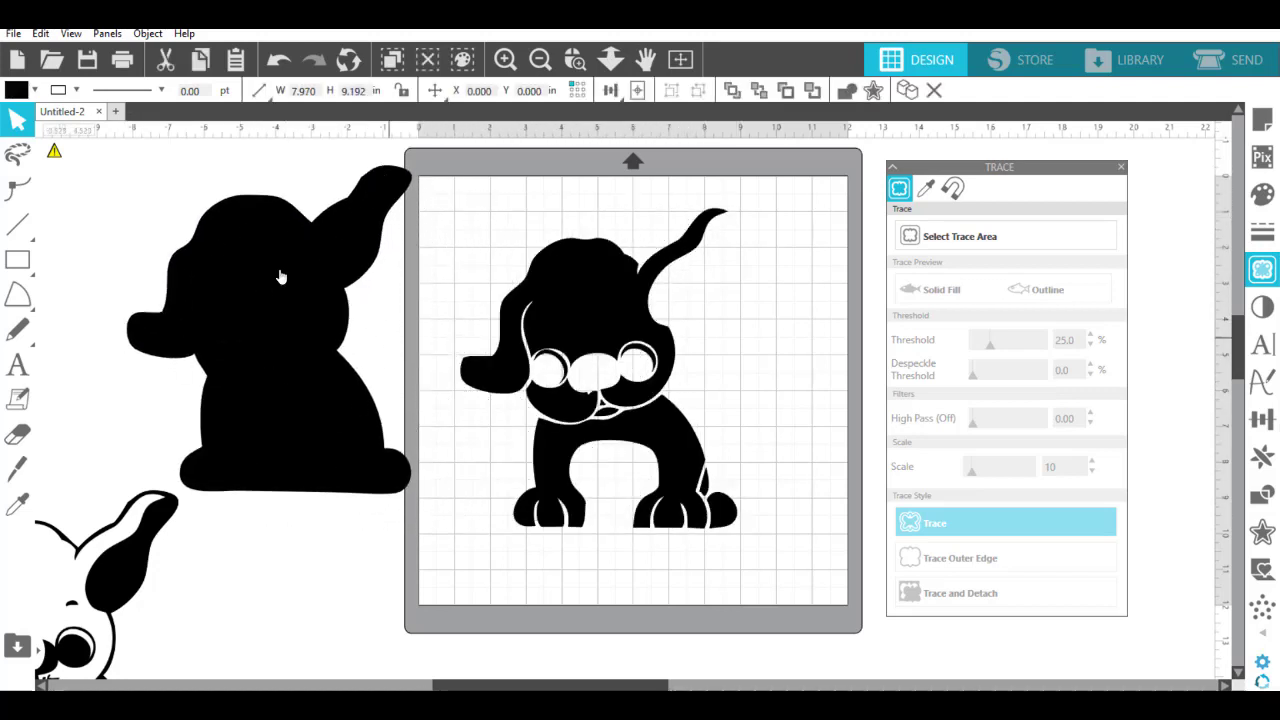
{"action": "mouse_move", "coordinate": [464, 212]}
{"action": "left_mouse_down"}
{"action": "mouse_move", "coordinate": [606, 328]}
{"action": "mouse_move", "coordinate": [766, 551]}
{"action": "left_mouse_up"}
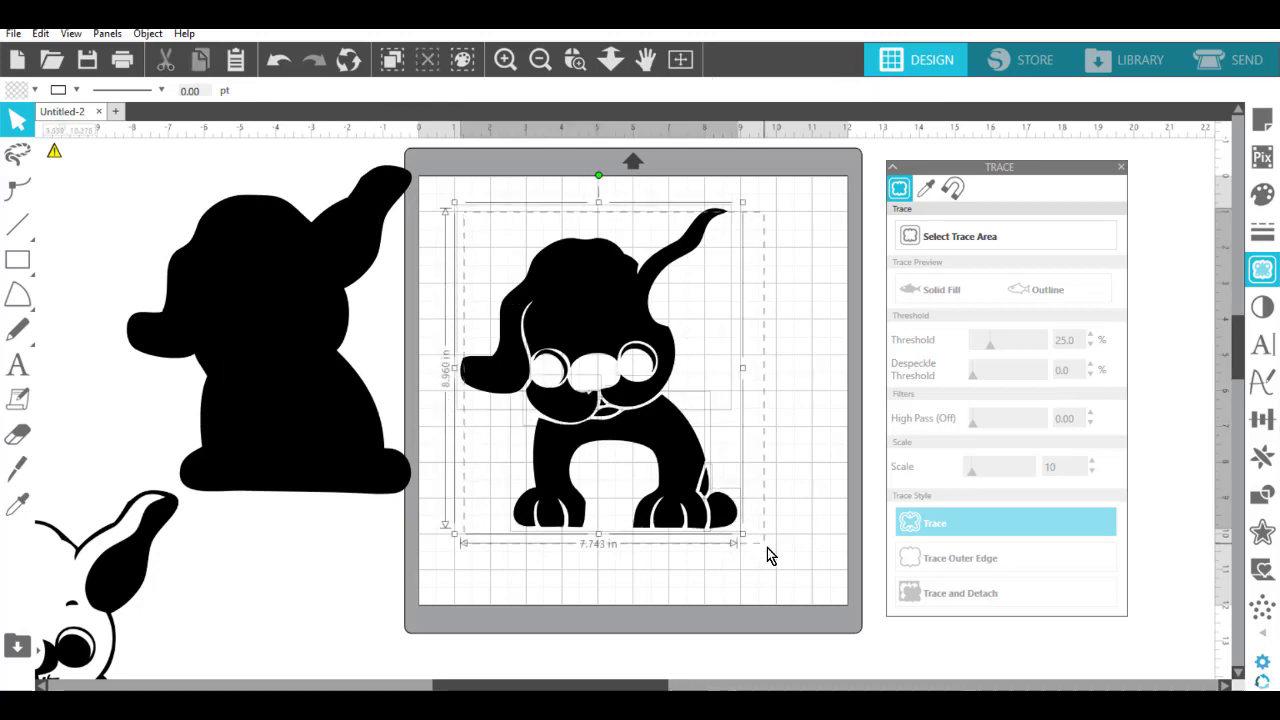
{"action": "left_click", "coordinate": [16, 92]}
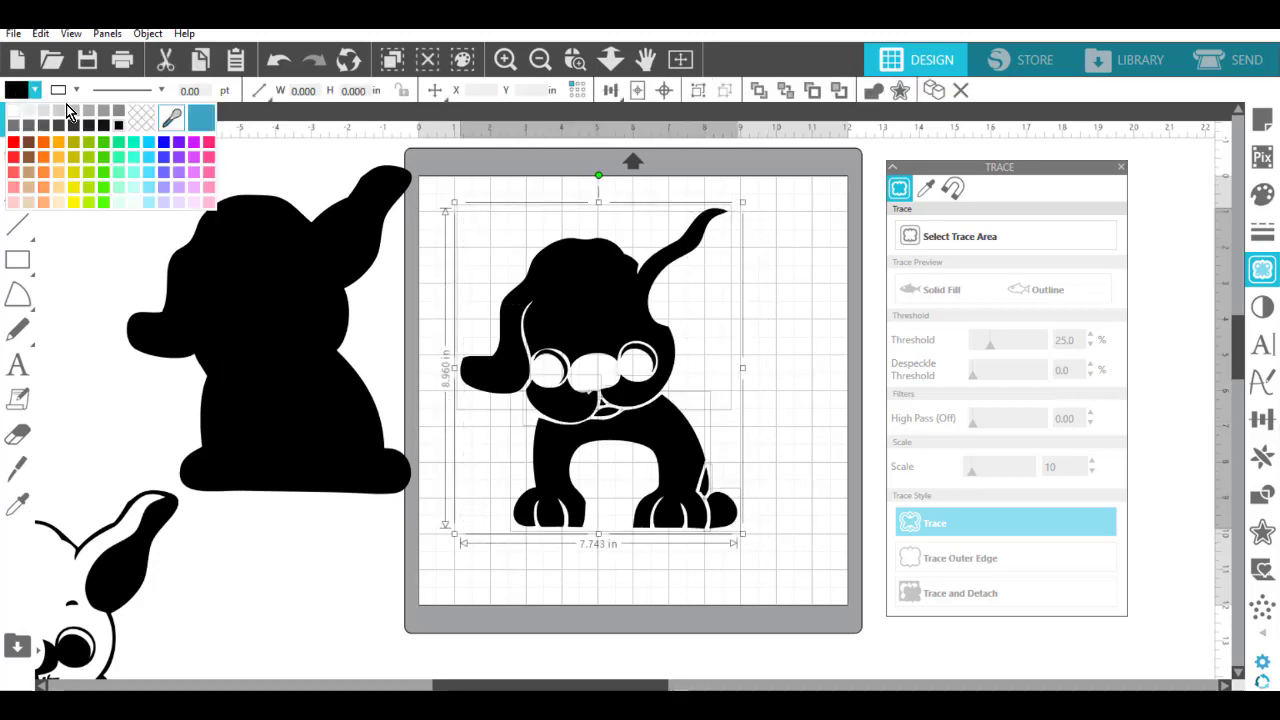
{"action": "left_click", "coordinate": [18, 118]}
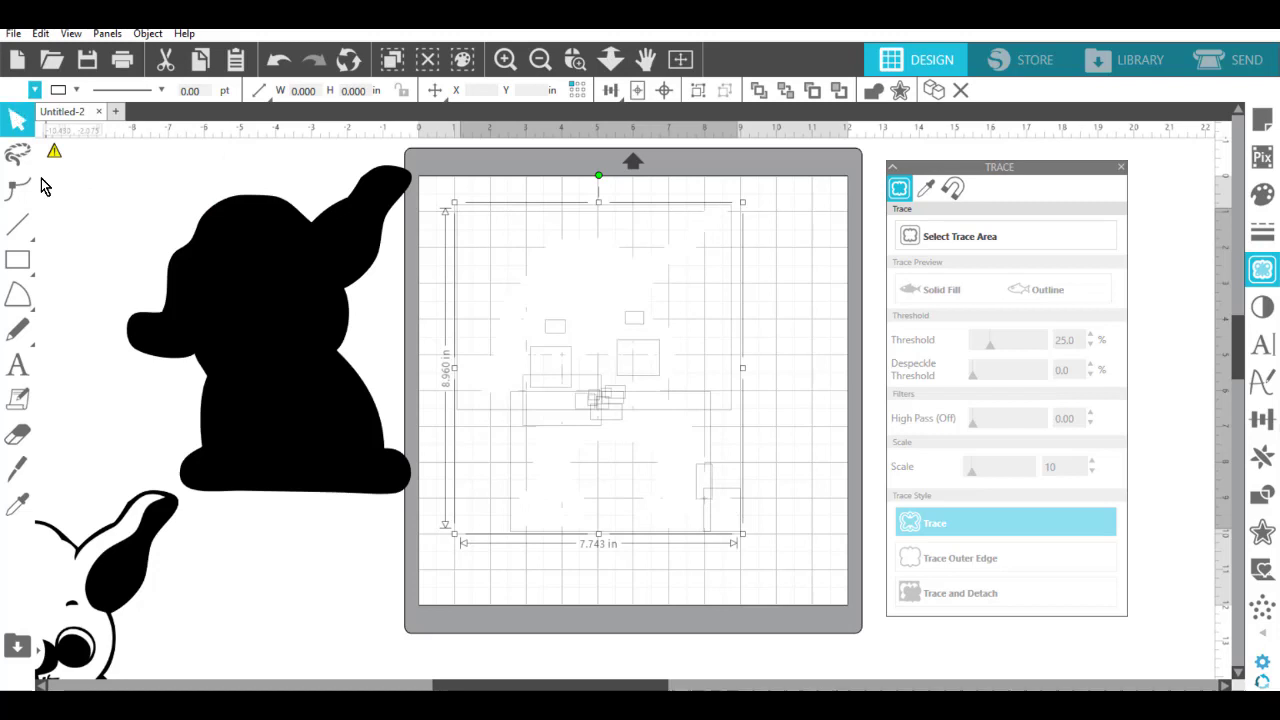
Make the white puppy pieces one compound path and move the black silhouette back onto the mat behind them.
{"action": "left_click", "coordinate": [148, 33]}
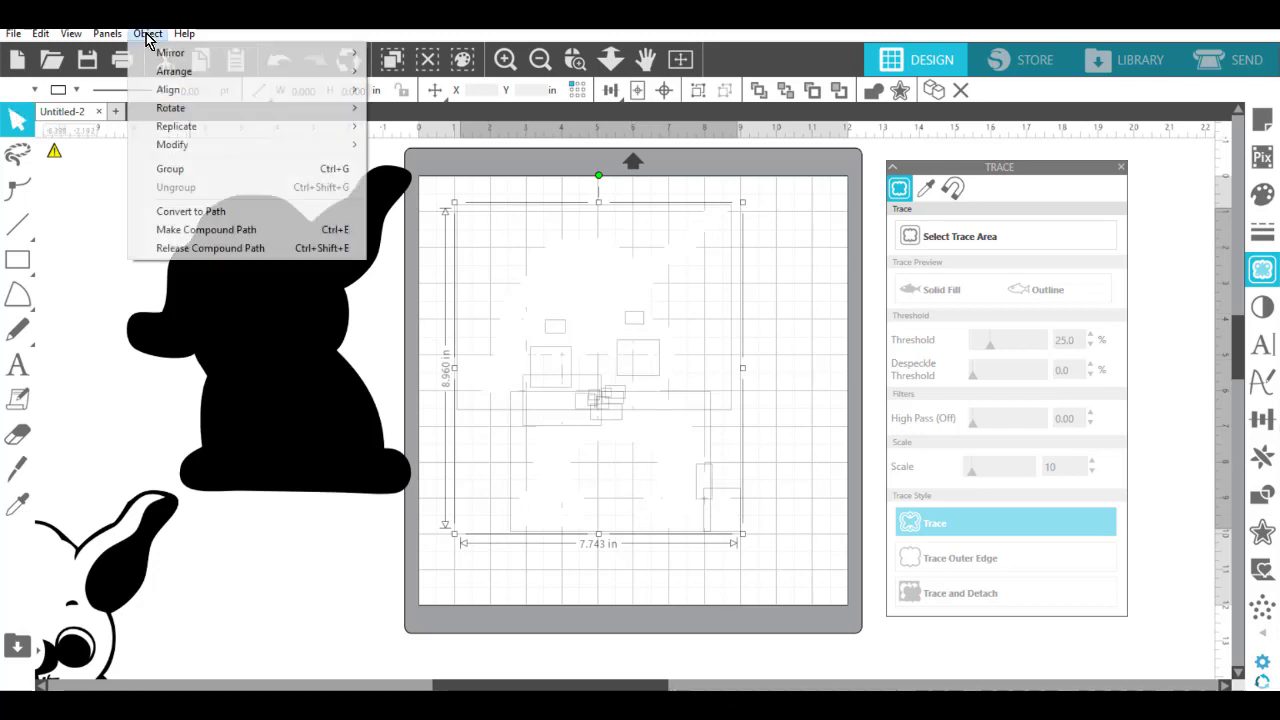
{"action": "left_click", "coordinate": [230, 230]}
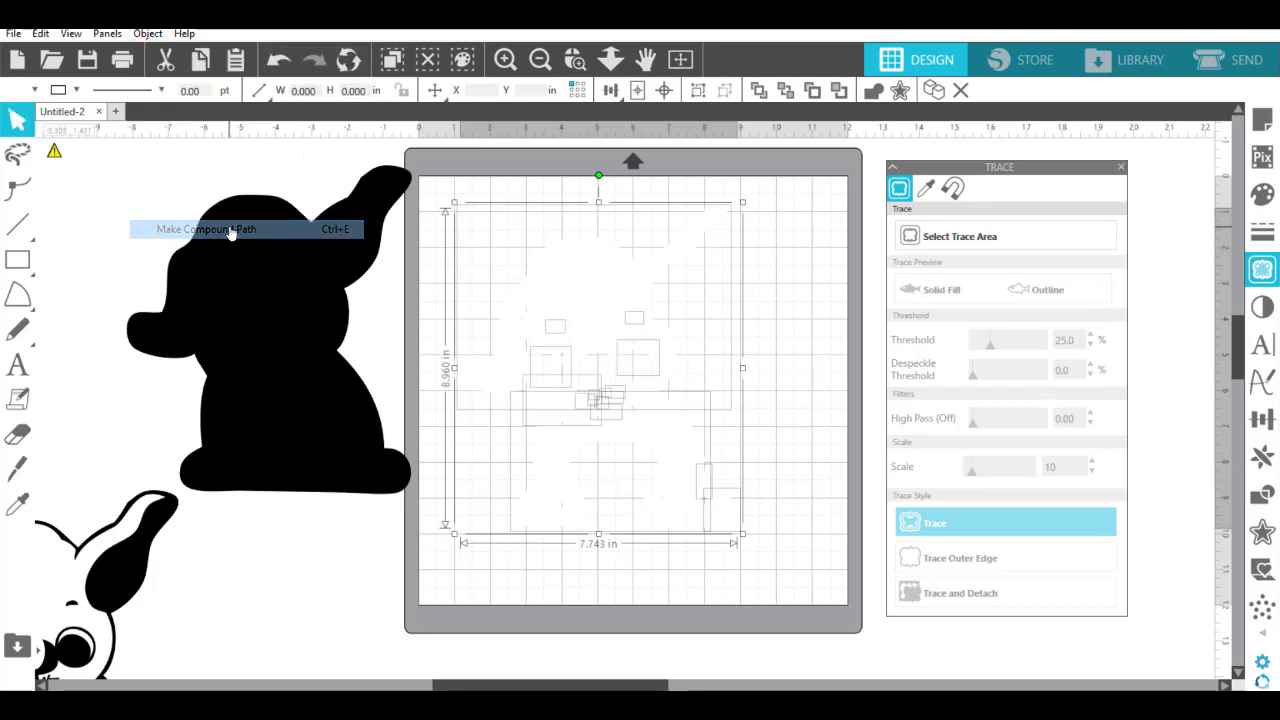
{"action": "left_click_drag", "start_coordinate": [280, 383], "coordinate": [607, 421]}
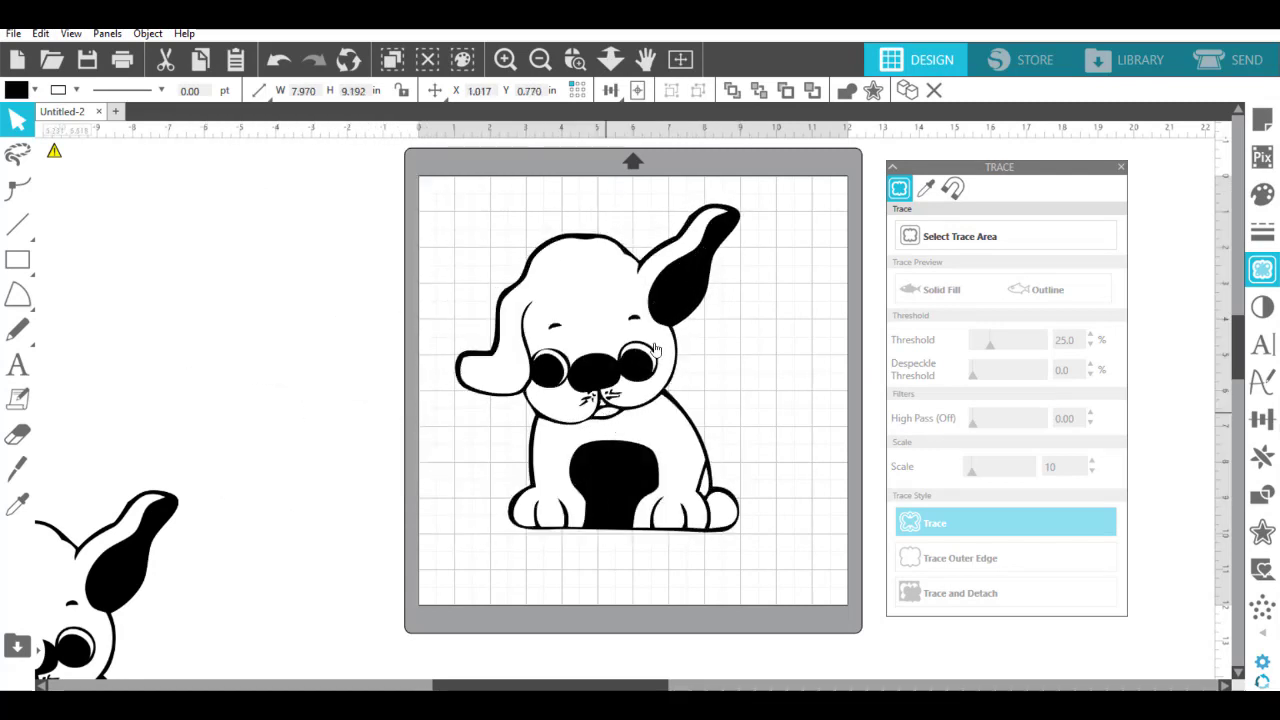
Shift the black silhouette partly out from behind the white puppy layer and fill the white layer with grey.
{"action": "left_click_drag", "start_coordinate": [680, 306], "coordinate": [614, 300]}
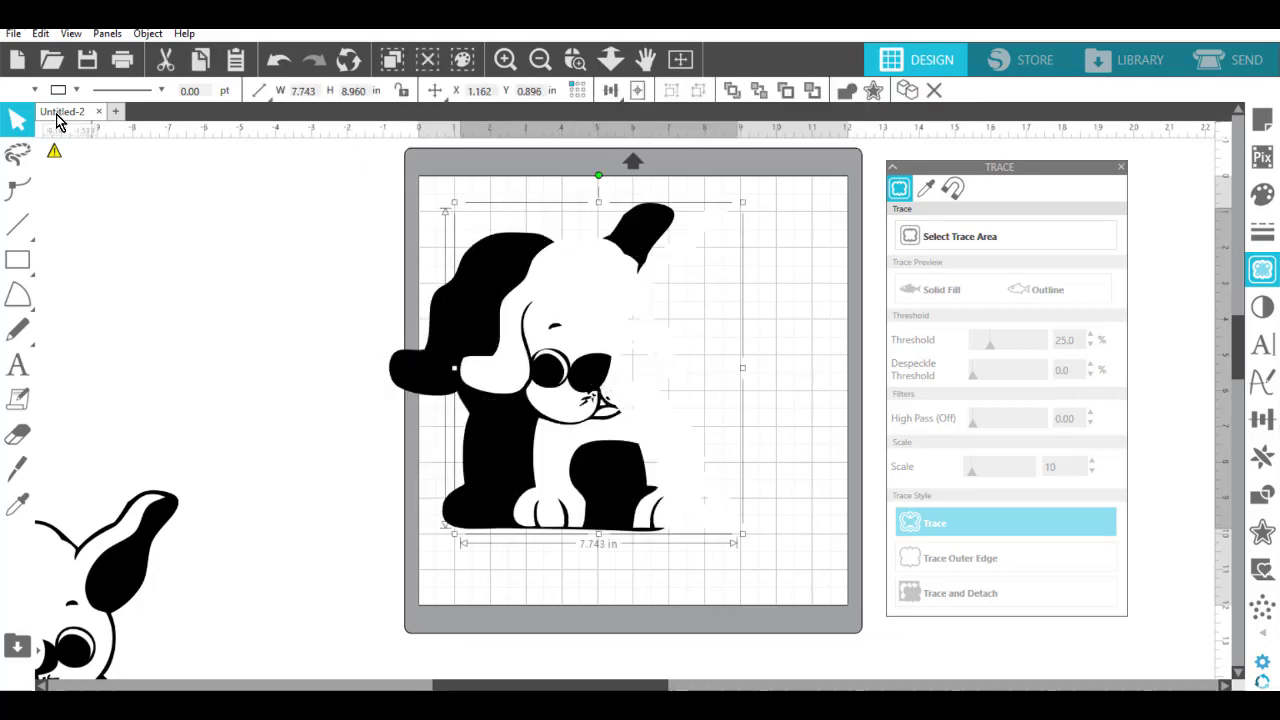
{"action": "left_click", "coordinate": [13, 94]}
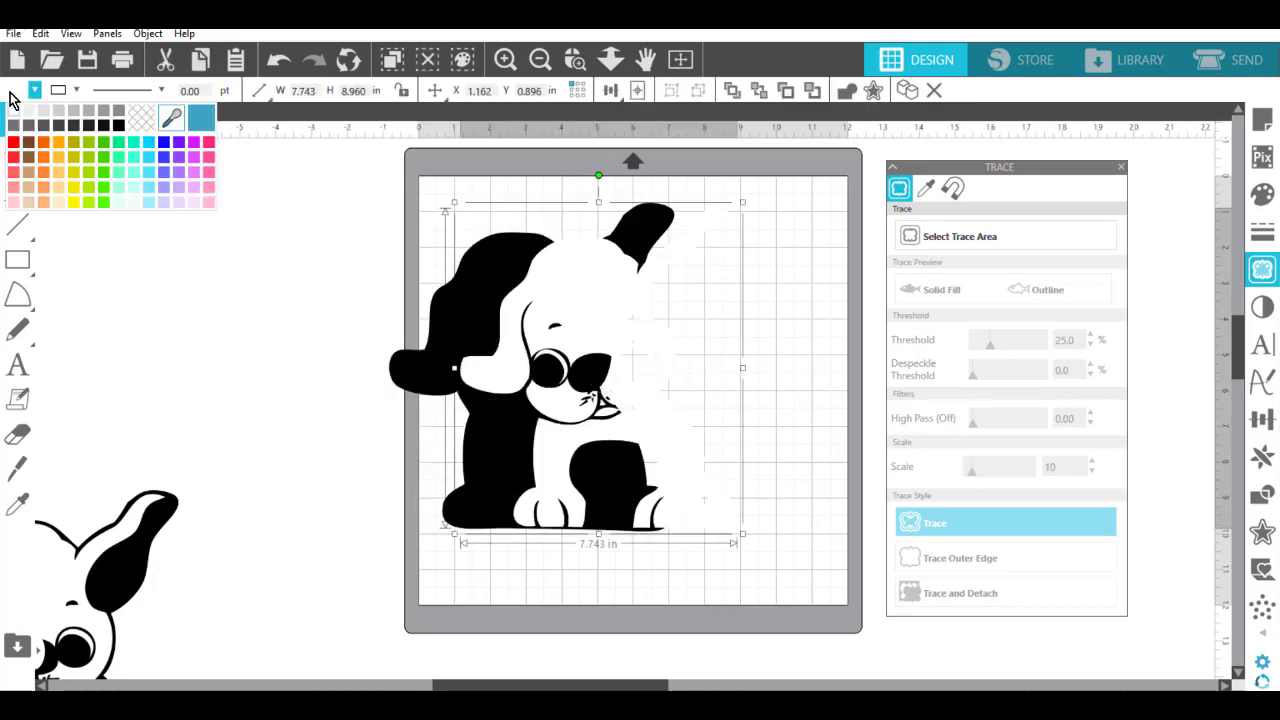
{"action": "left_click", "coordinate": [88, 112]}
Separate the black silhouette from the grey layer, raise the grey layer on the mat, and realign the silhouette behind it.
{"action": "left_click_drag", "start_coordinate": [470, 284], "coordinate": [226, 243]}
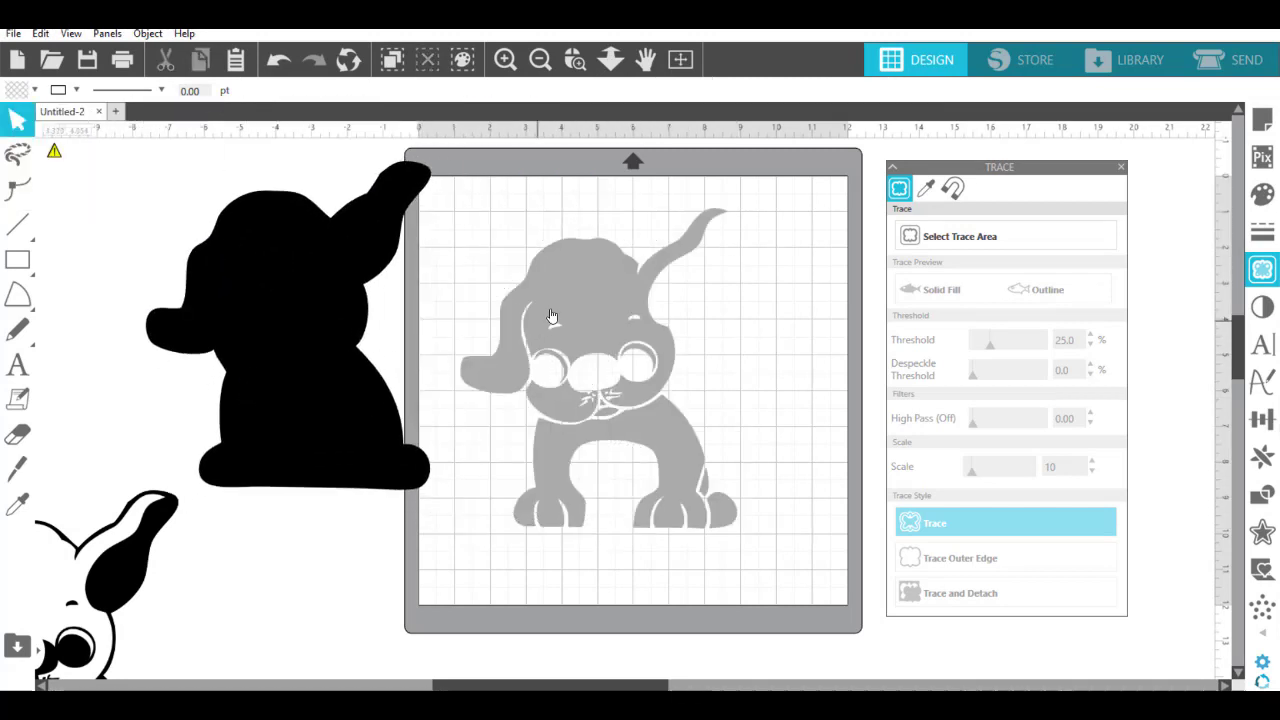
{"action": "left_click_drag", "start_coordinate": [577, 277], "coordinate": [587, 249]}
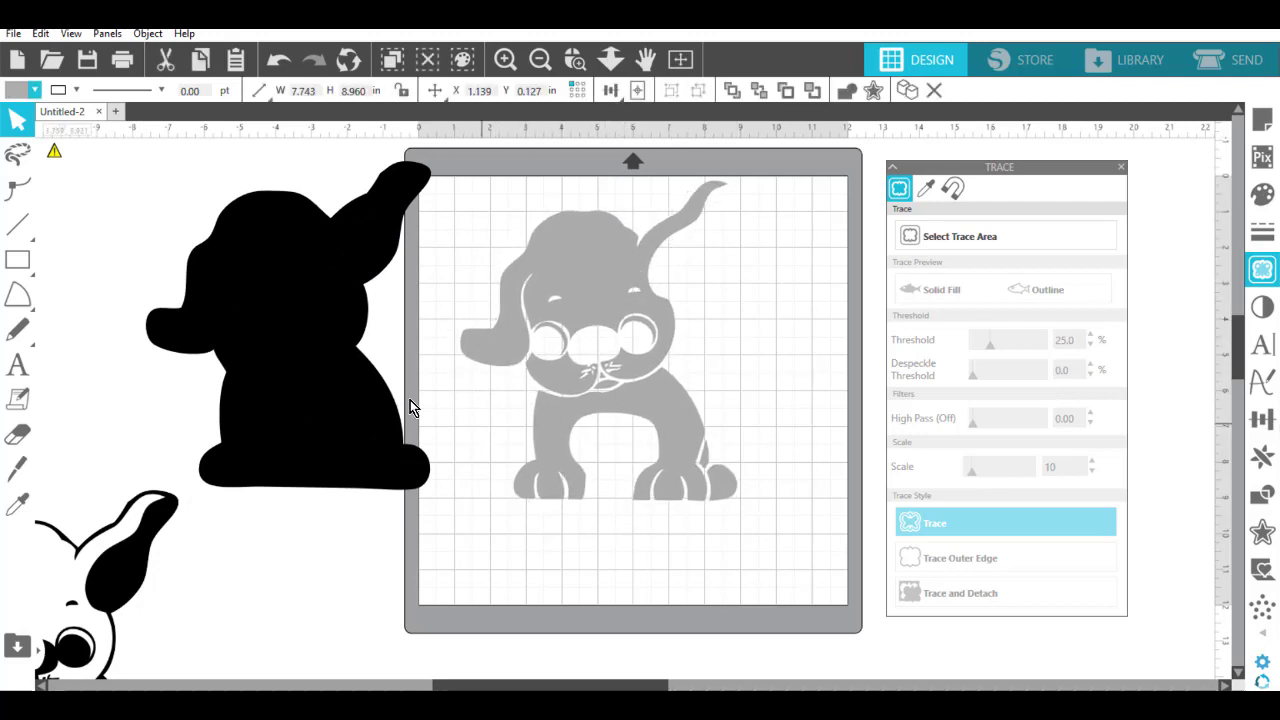
{"action": "left_click_drag", "start_coordinate": [413, 407], "coordinate": [606, 442]}
{"action": "left_click", "coordinate": [795, 273]}
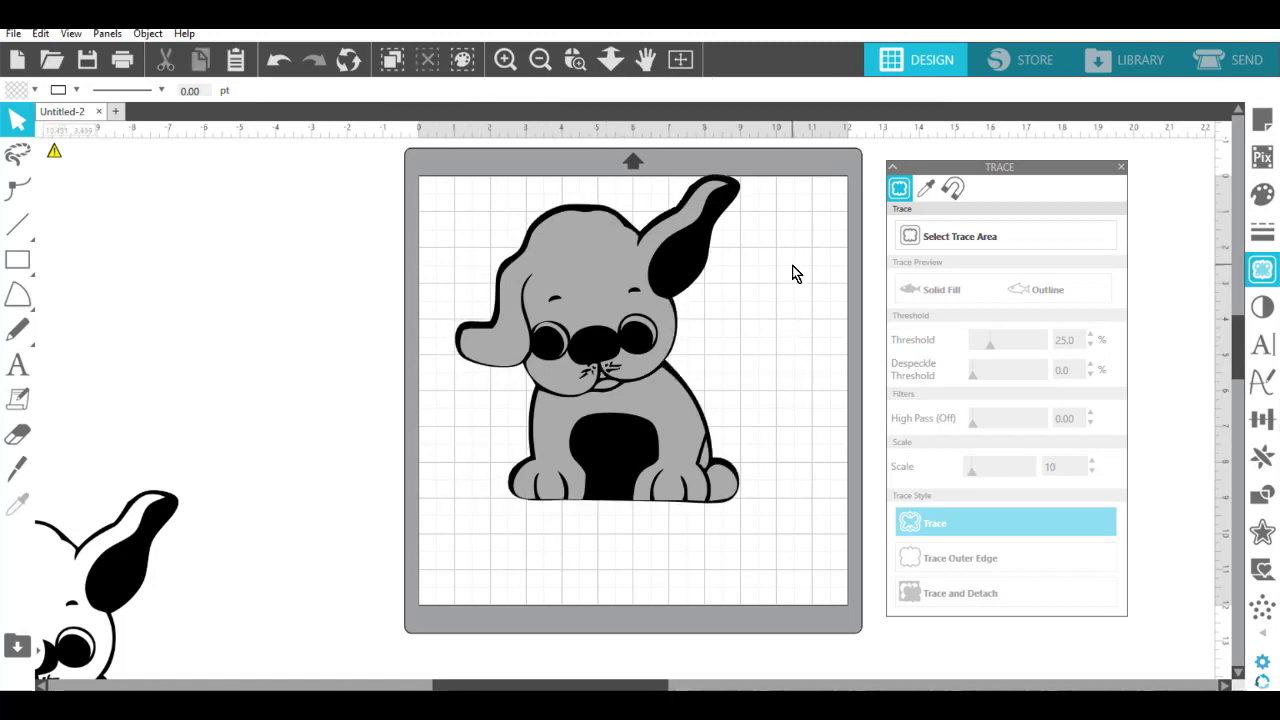
Delete the original puppy image beside the mat, and select and delete the grey and black traced puppy.
{"action": "left_click_drag", "start_coordinate": [120, 552], "coordinate": [332, 305]}
{"action": "left_click", "coordinate": [265, 309]}
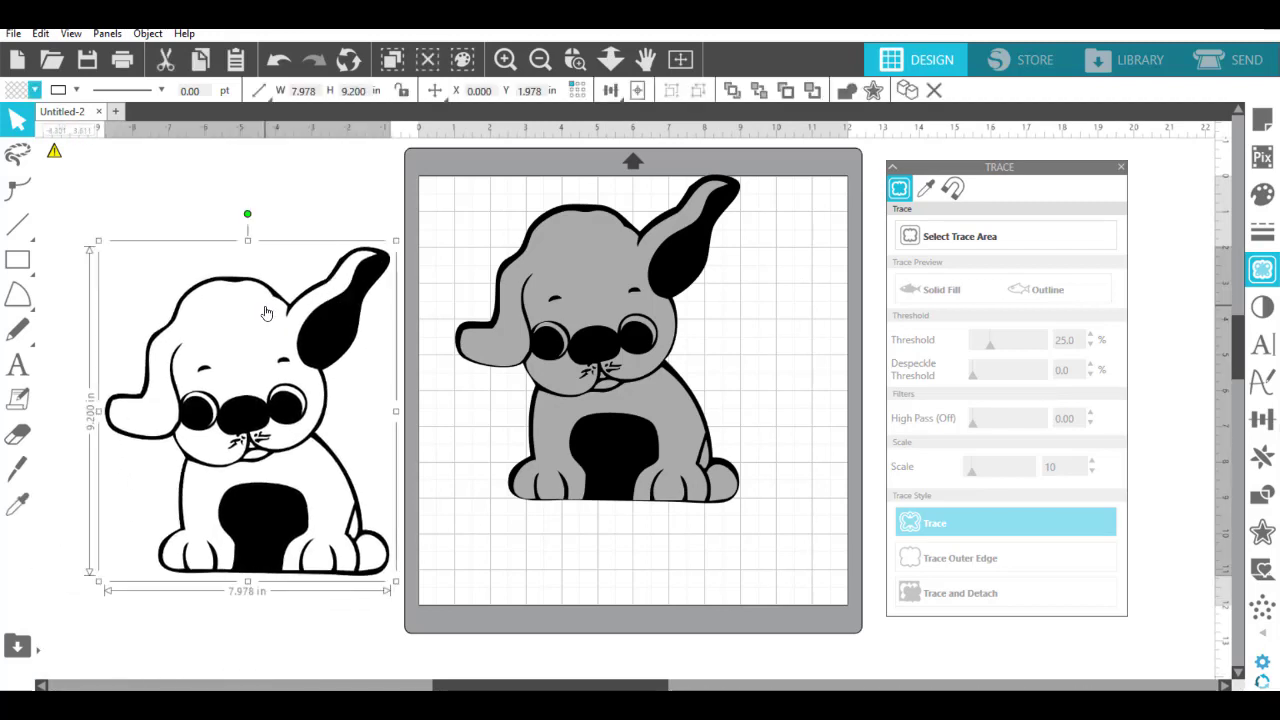
{"action": "key", "text": "Delete"}
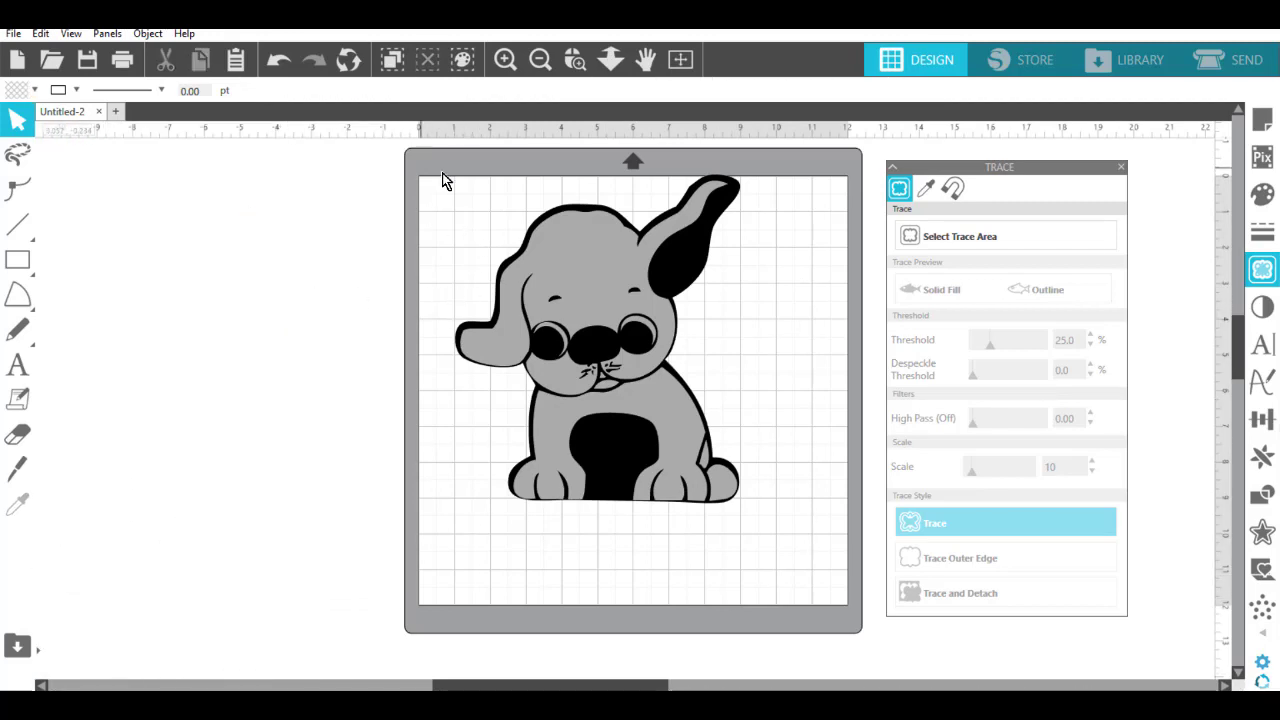
{"action": "left_click", "coordinate": [572, 256]}
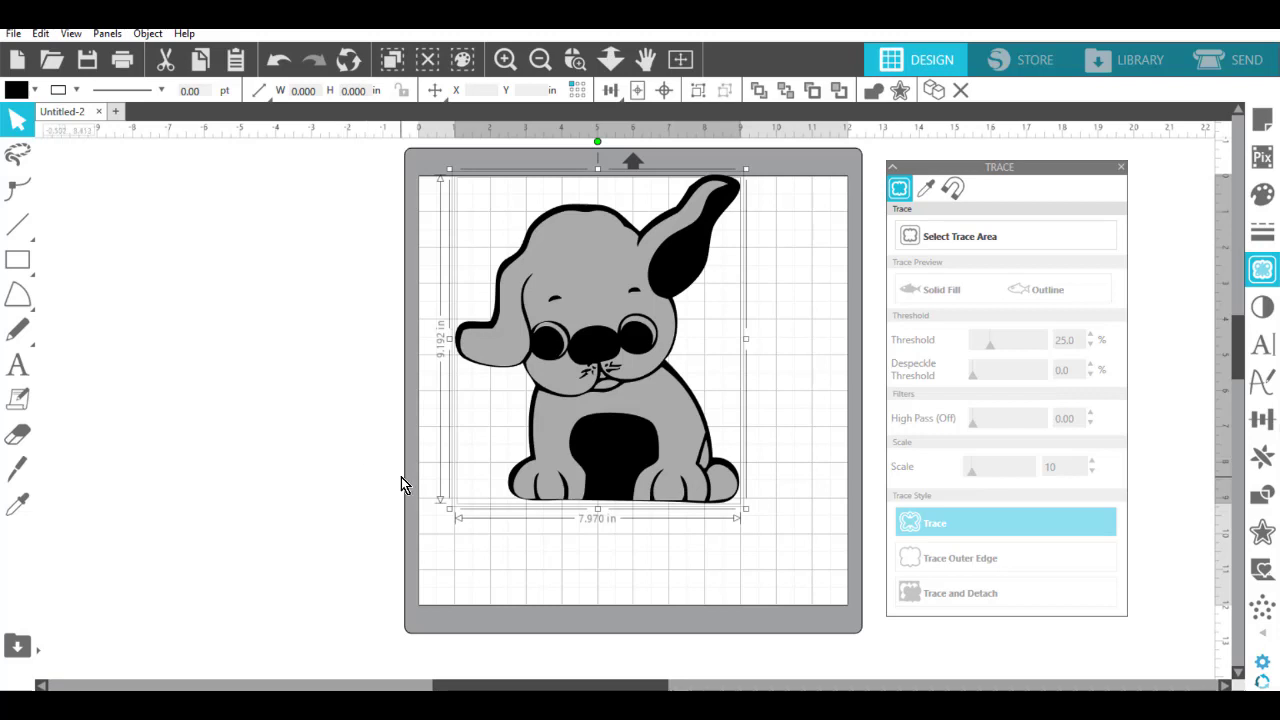
{"action": "key", "text": "Delete"}
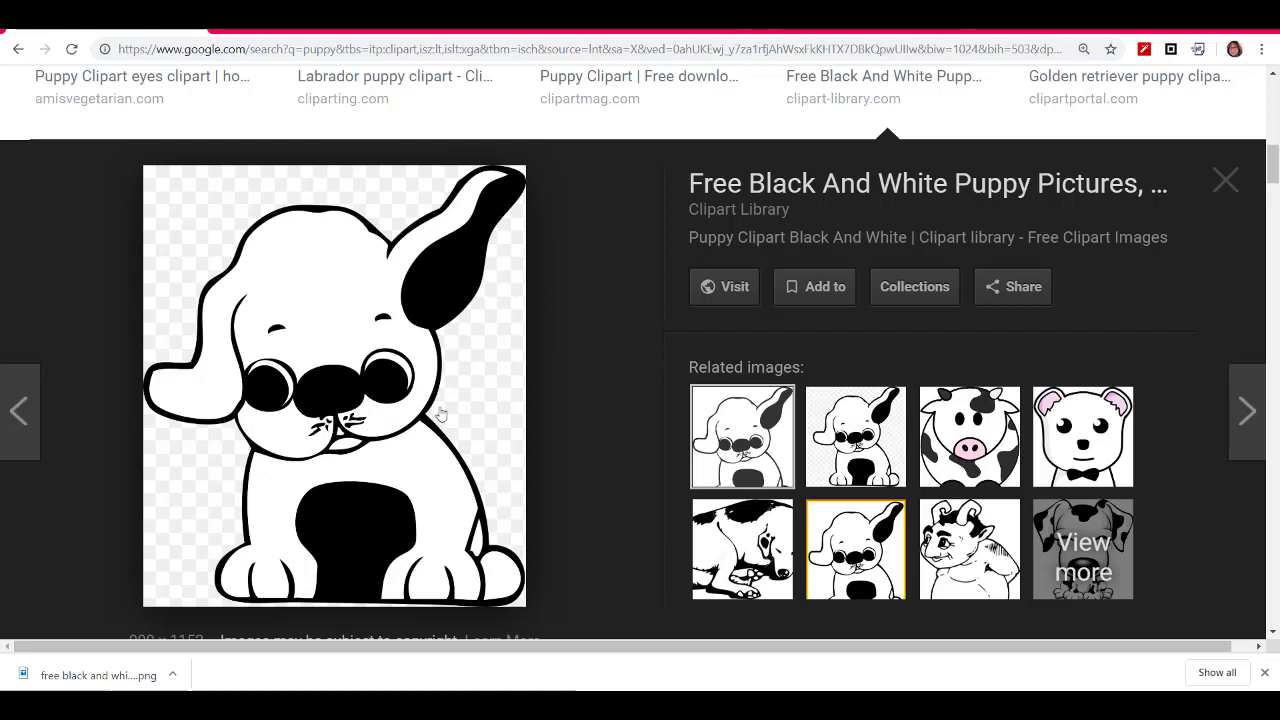
Switch to the browser, go back to the Google puppy clip art results, and filter them to Medium size.
{"action": "left_click", "coordinate": [15, 50]}
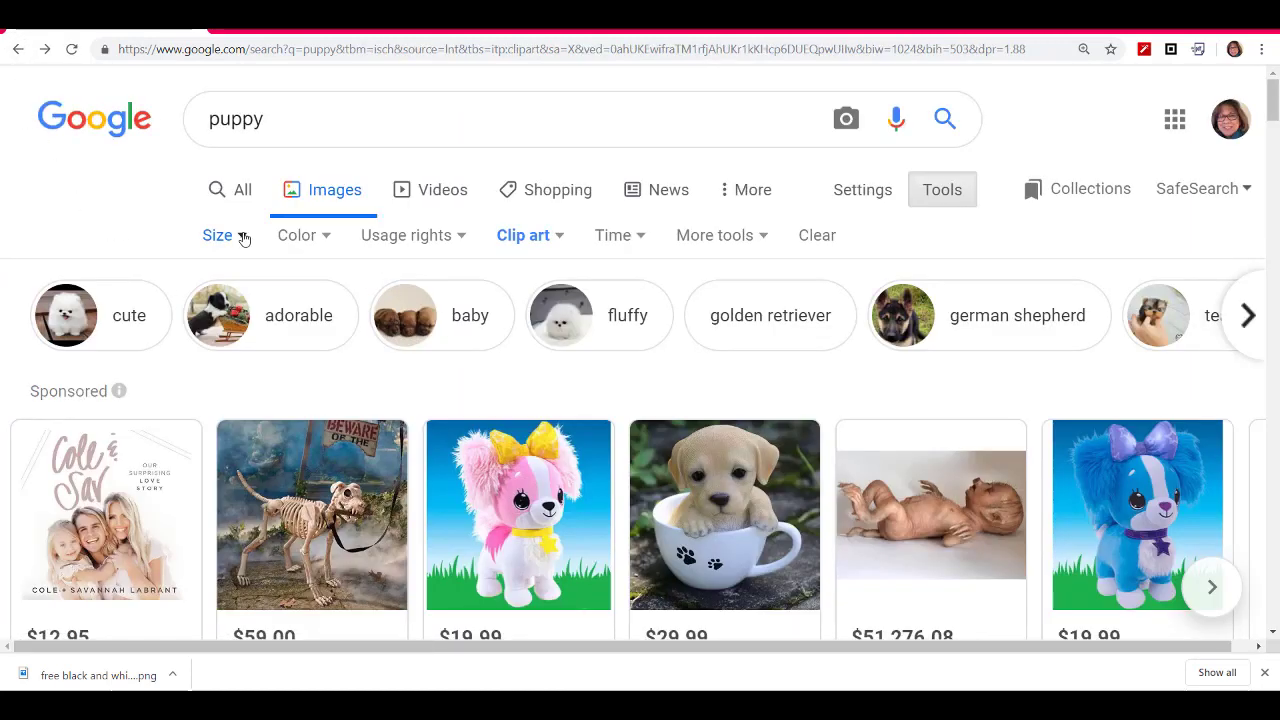
{"action": "left_click", "coordinate": [242, 237]}
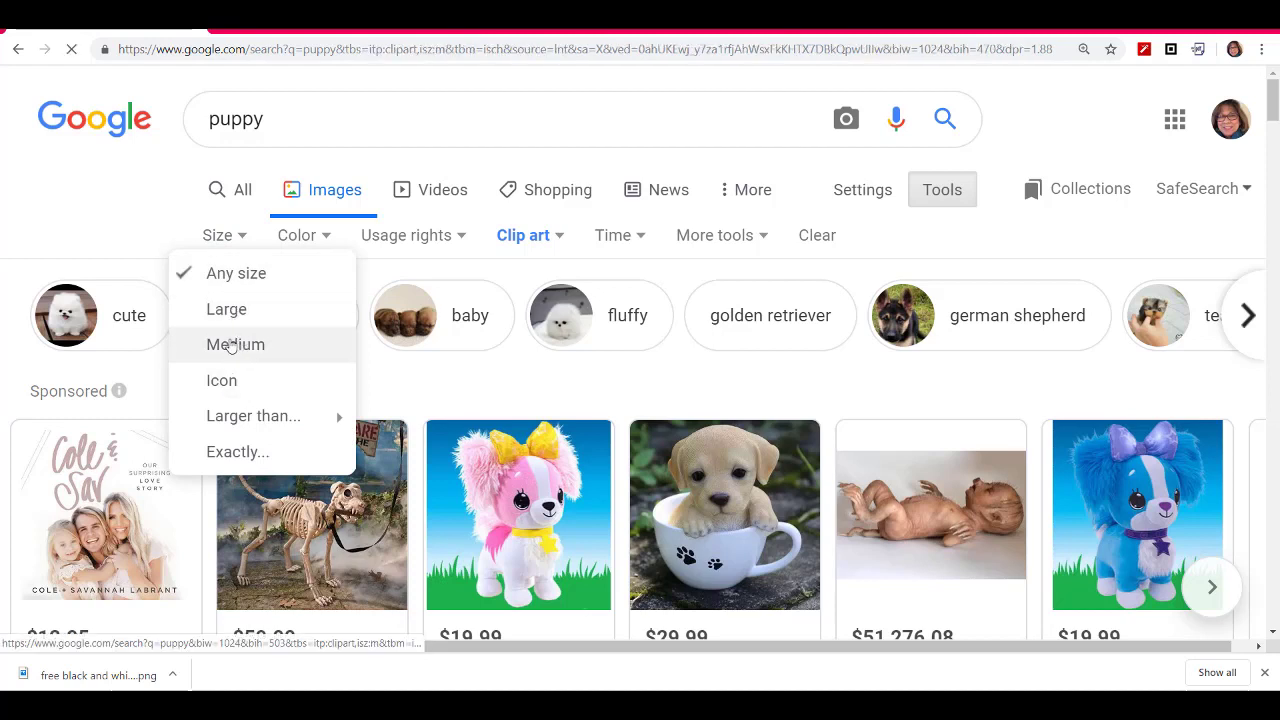
{"action": "left_click", "coordinate": [237, 346]}
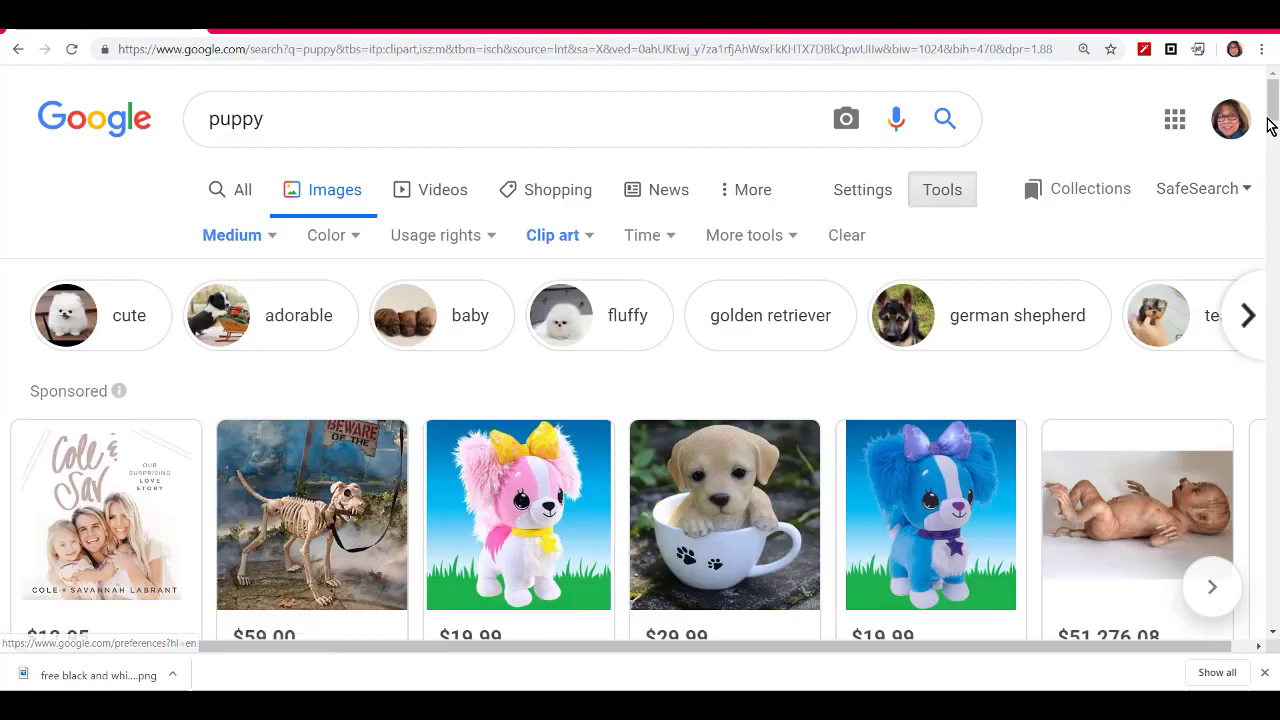
Browse the medium-size puppy clip art results and open the preview of the sleeping Dalmatian puppy from disneyclips.com.
{"action": "left_click_drag", "start_coordinate": [1269, 120], "coordinate": [1272, 325]}
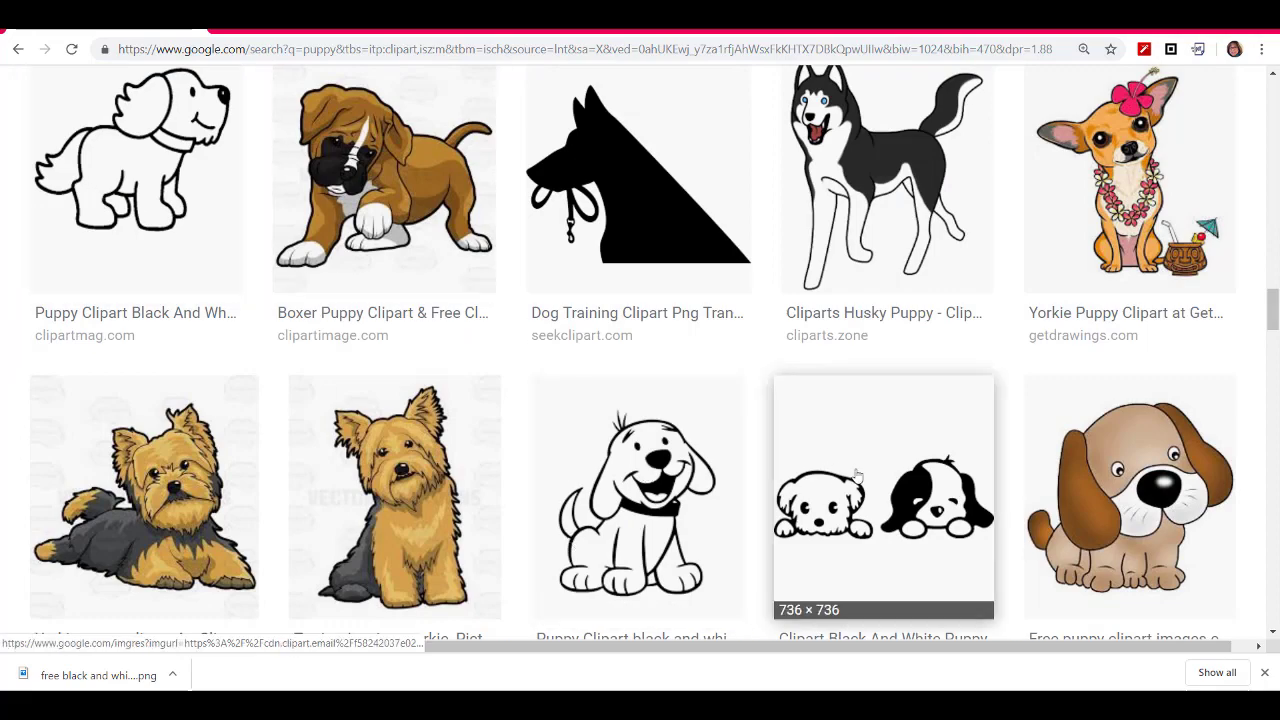
{"action": "left_click_drag", "start_coordinate": [1272, 300], "coordinate": [1249, 434]}
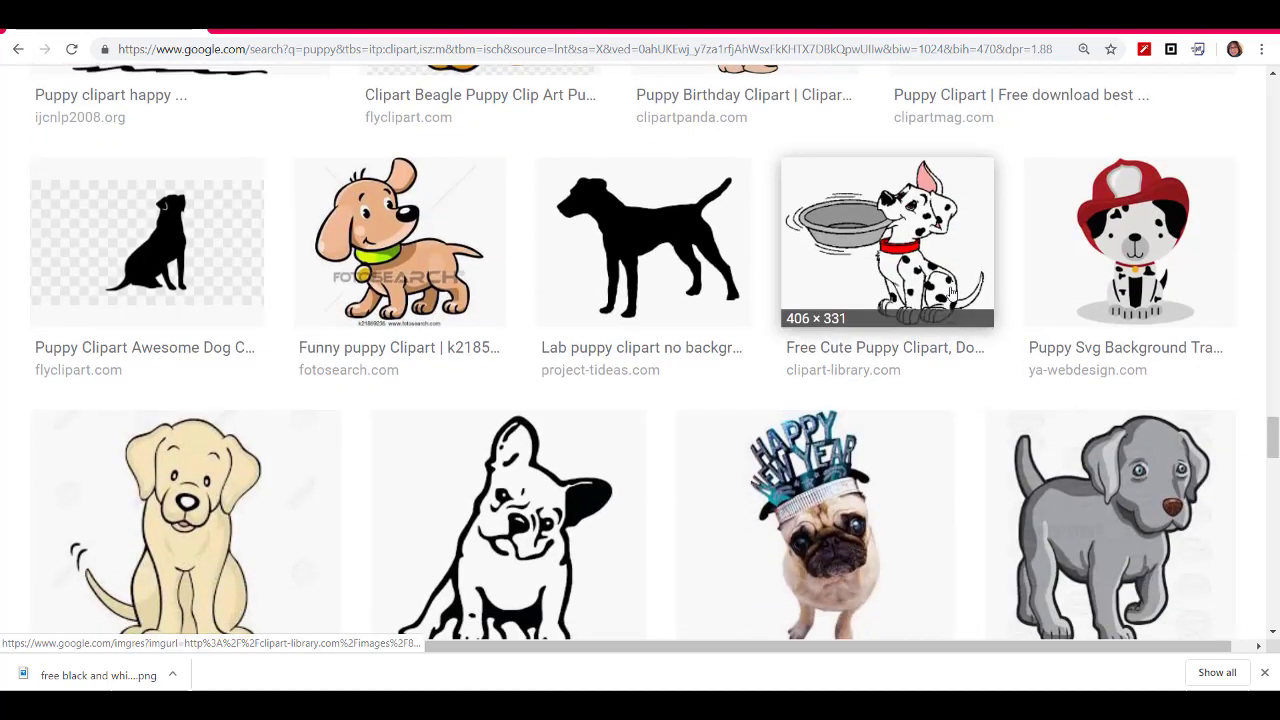
{"action": "scroll", "coordinate": [566, 330], "scroll_direction": "down", "scroll_amount": 3}
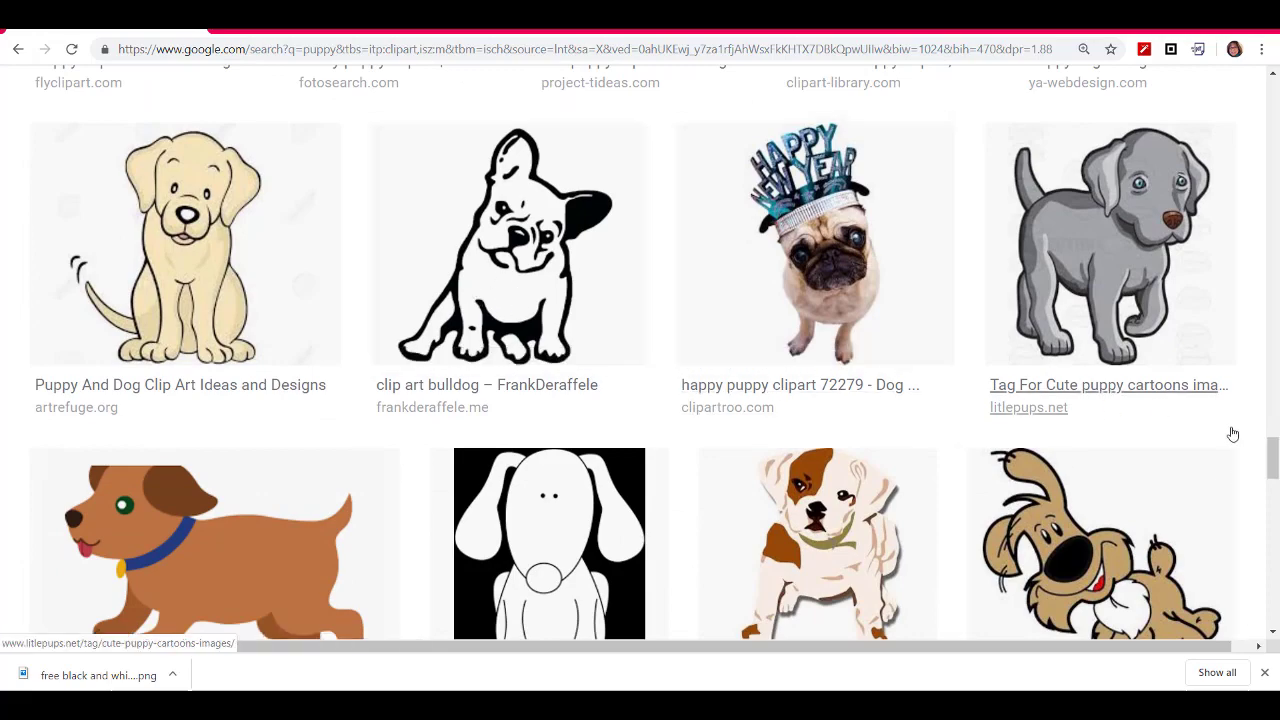
{"action": "left_click_drag", "start_coordinate": [1272, 457], "coordinate": [1274, 560]}
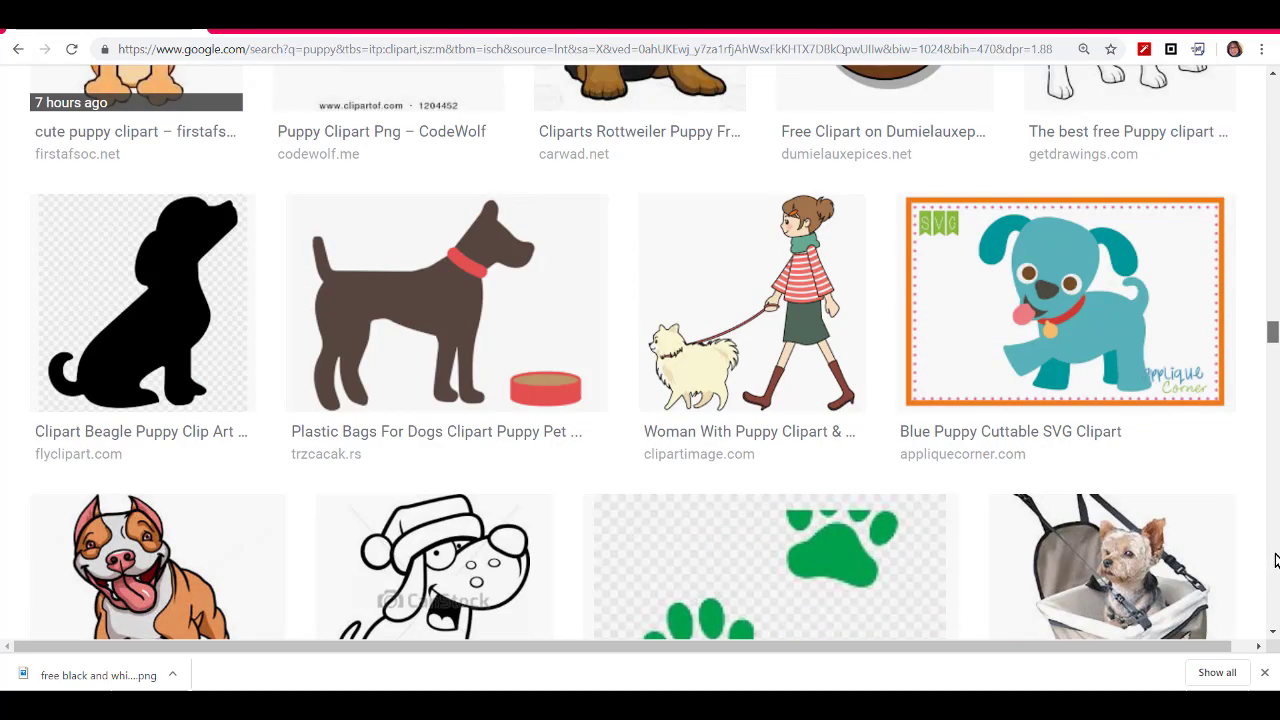
{"action": "scroll", "coordinate": [1275, 560], "scroll_direction": "down", "scroll_amount": 2}
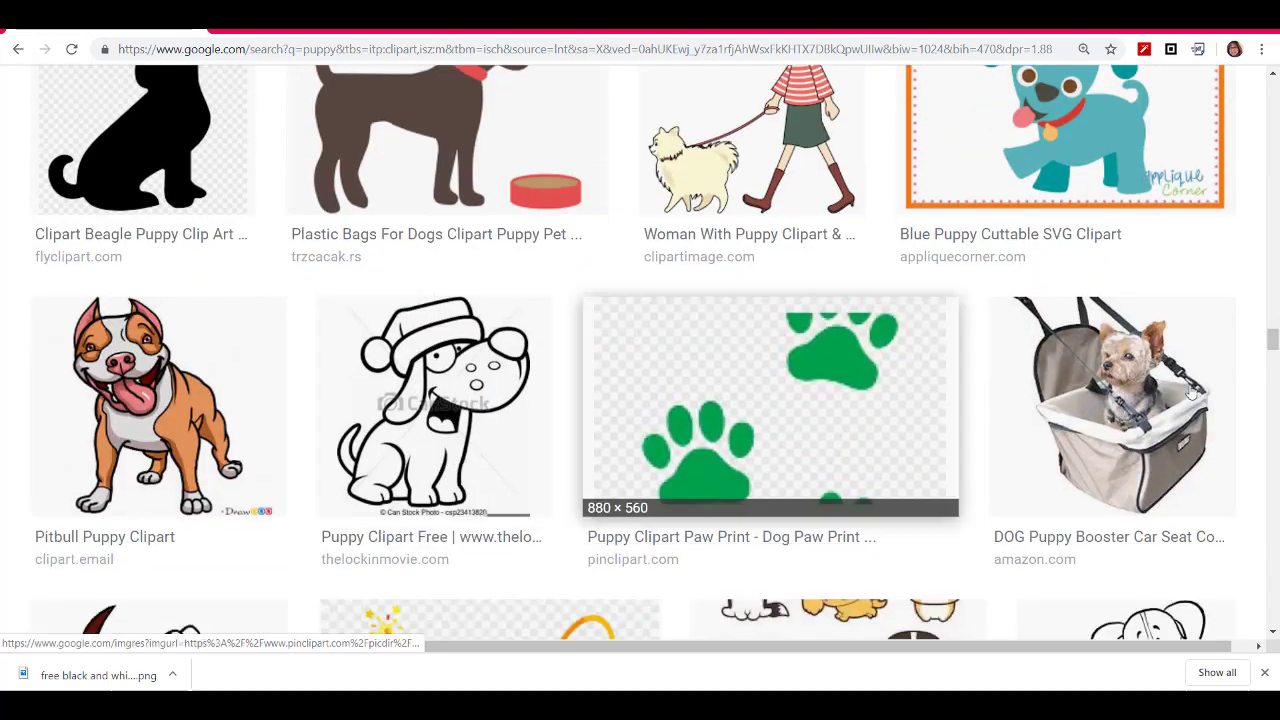
{"action": "left_click_drag", "start_coordinate": [1272, 338], "coordinate": [1274, 376]}
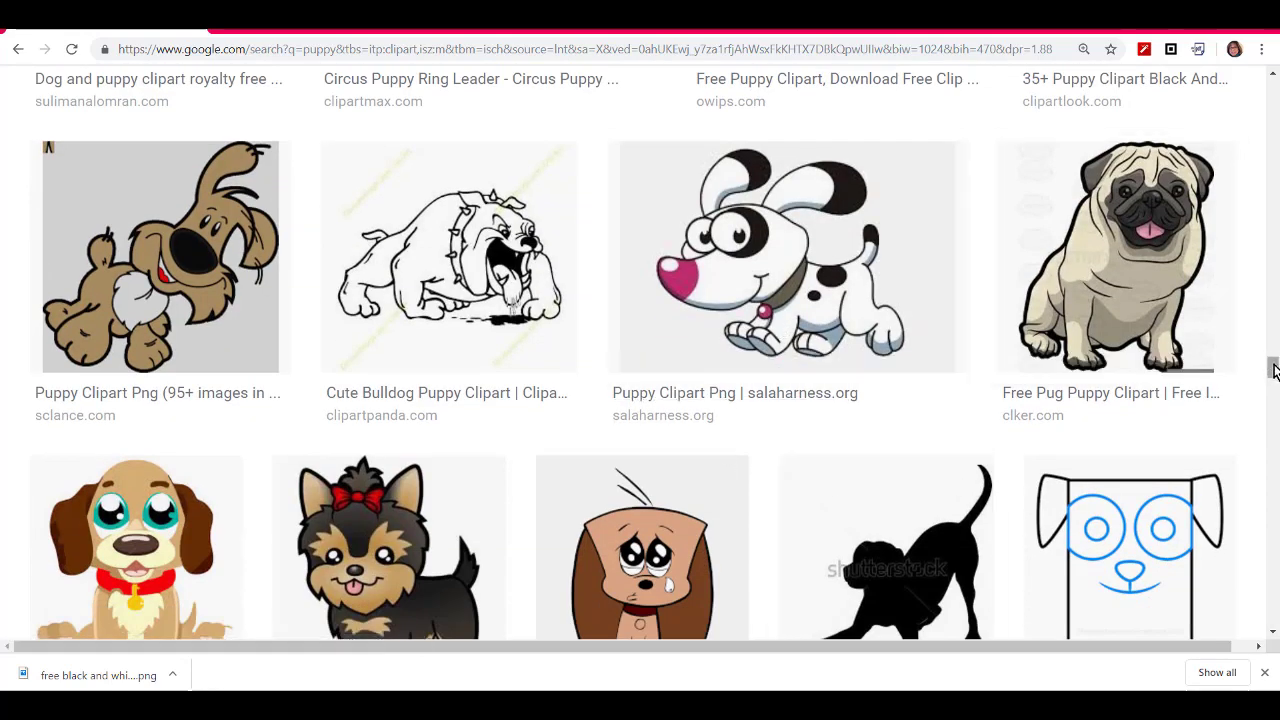
{"action": "left_click_drag", "start_coordinate": [1274, 370], "coordinate": [1272, 414]}
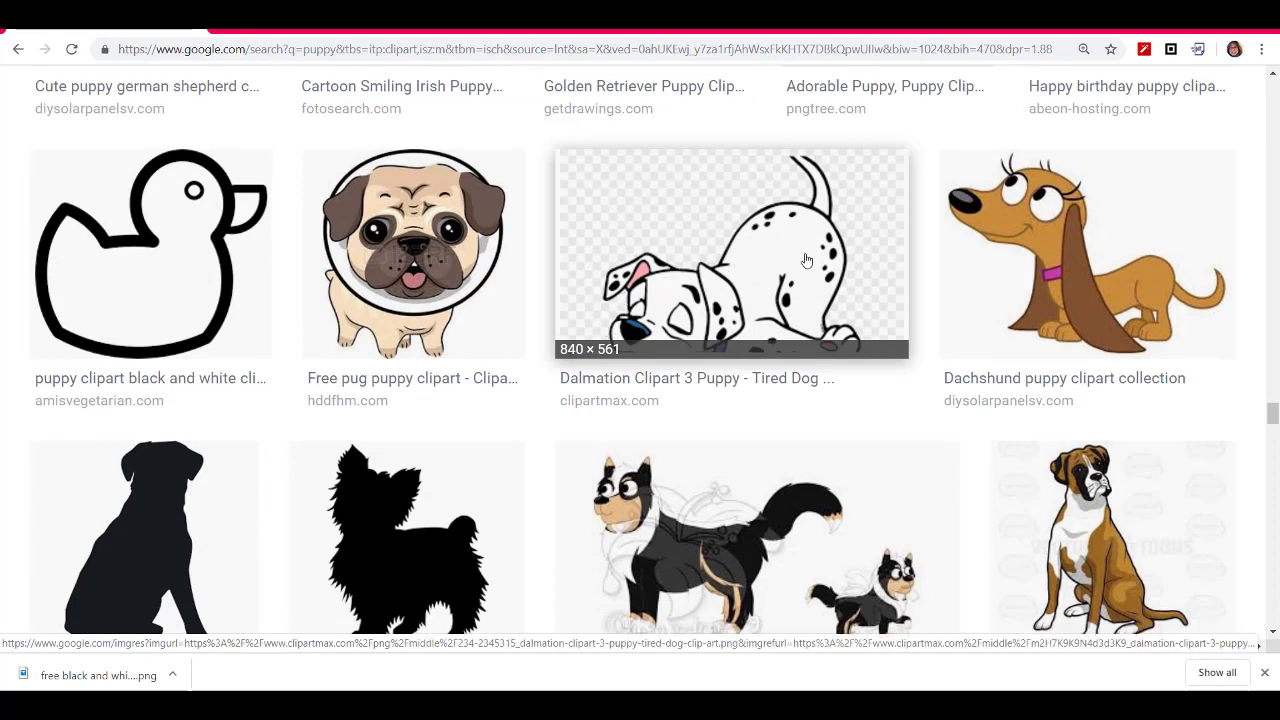
{"action": "left_click_drag", "start_coordinate": [1272, 420], "coordinate": [1274, 447]}
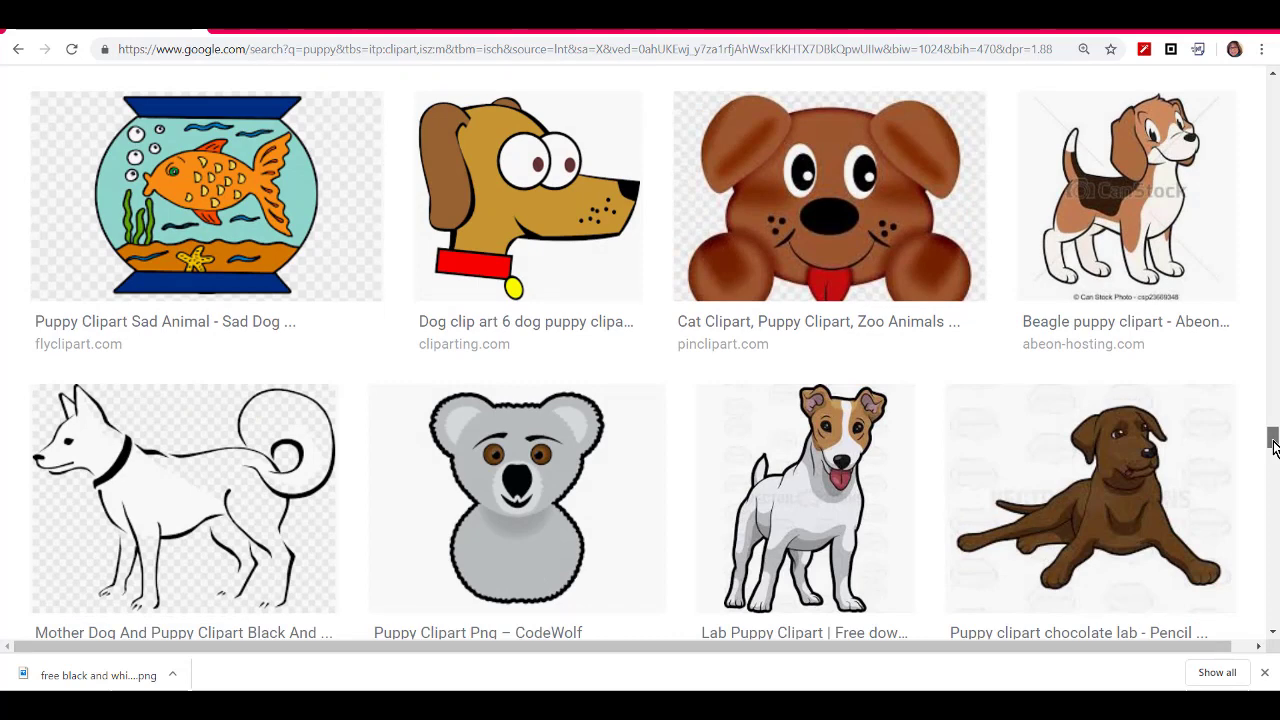
{"action": "left_click_drag", "start_coordinate": [1274, 452], "coordinate": [1273, 556]}
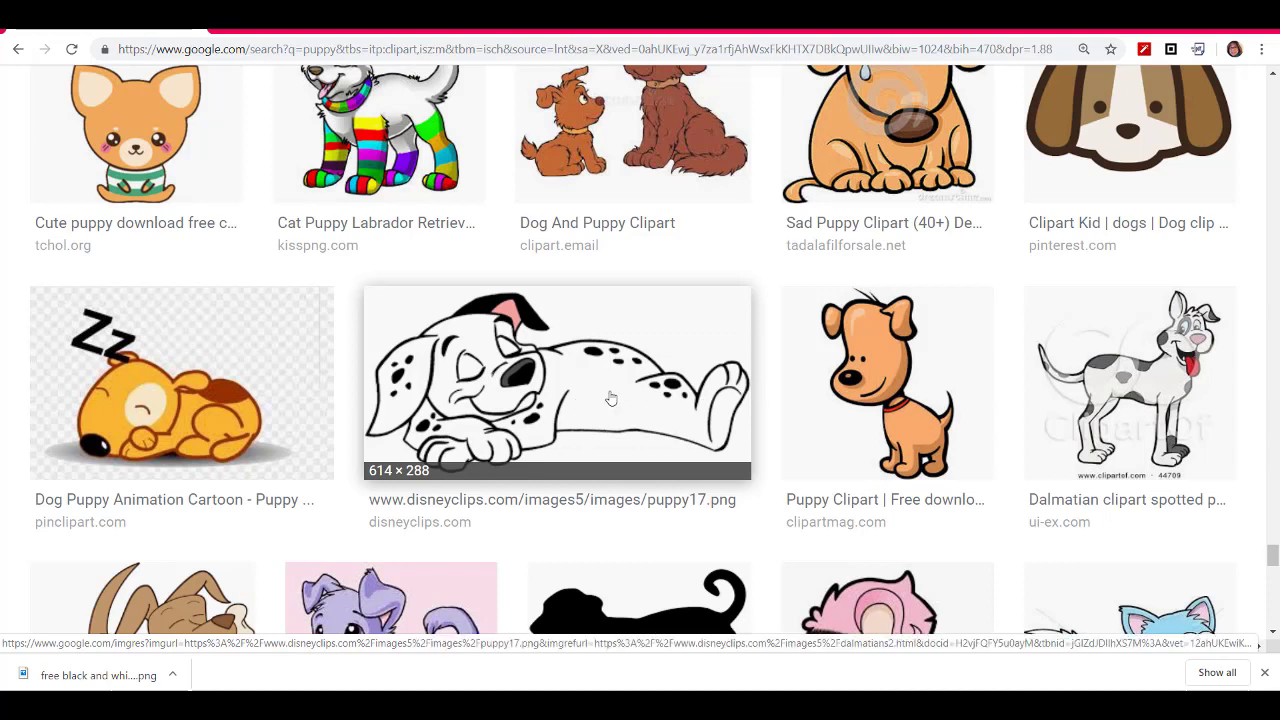
{"action": "right_click", "coordinate": [642, 370]}
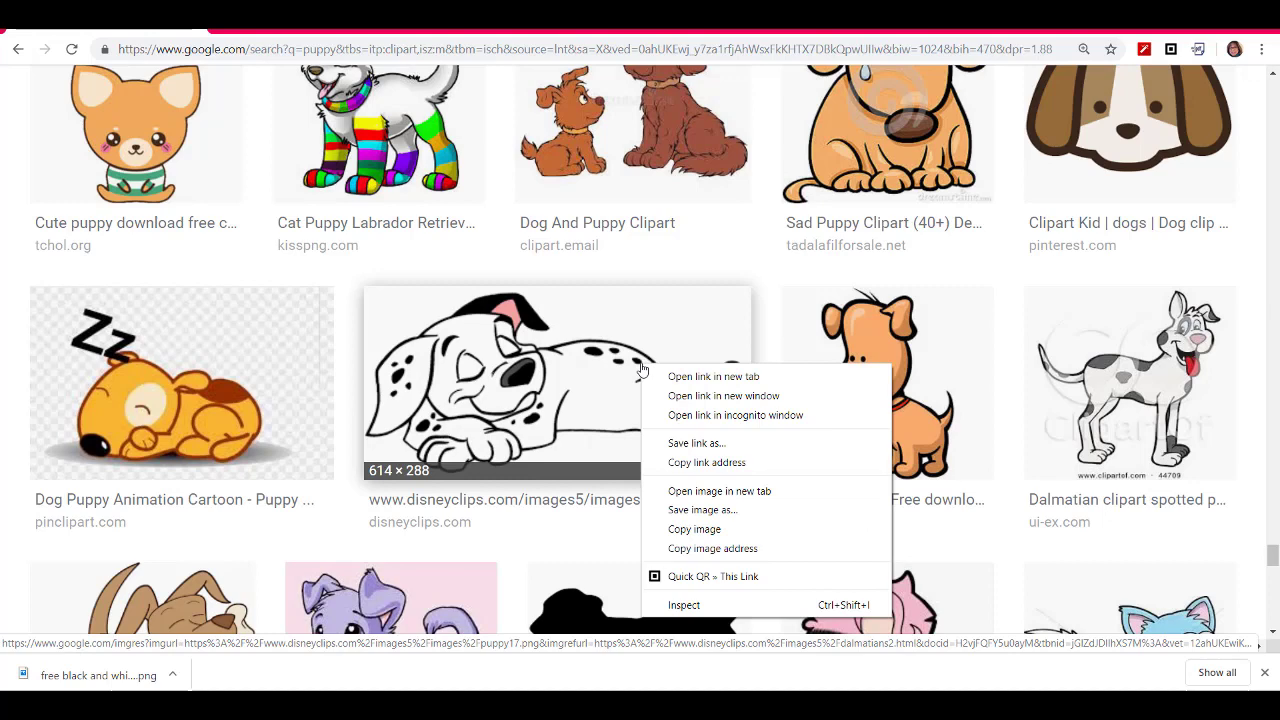
{"action": "left_click", "coordinate": [585, 371]}
{"action": "left_click", "coordinate": [585, 371]}
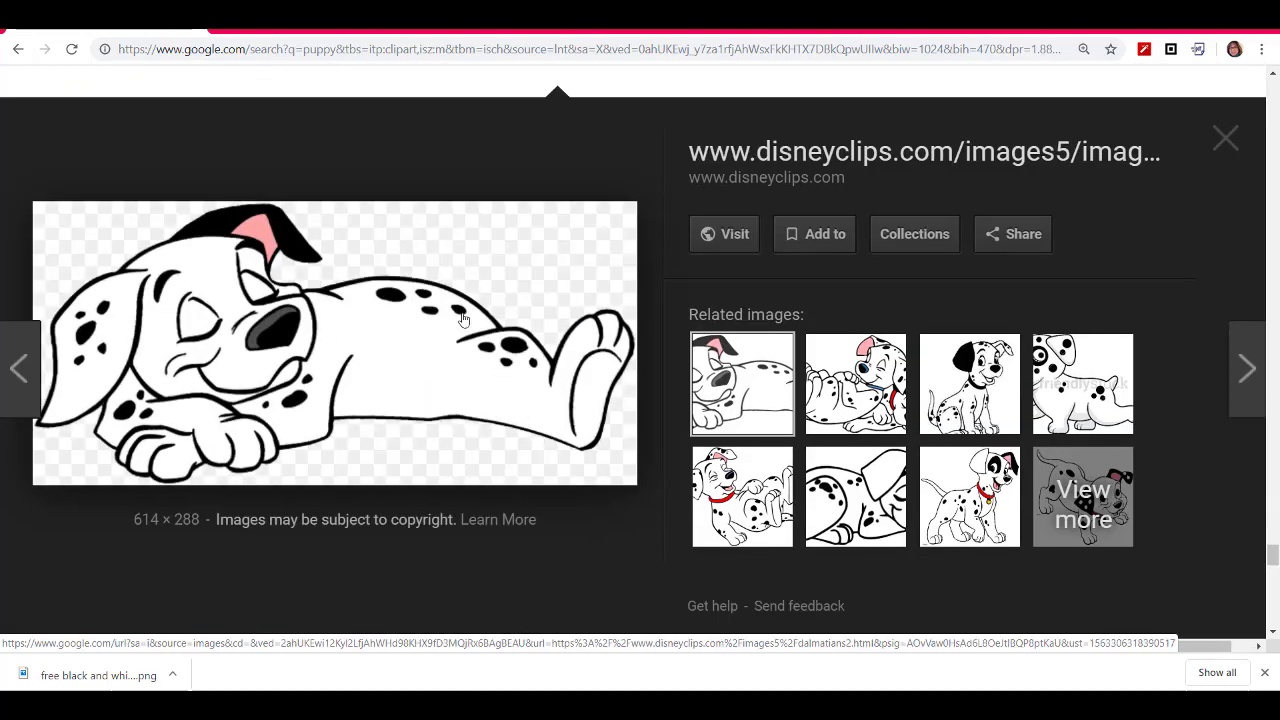
Copy the sleeping Dalmatian image and paste it onto the mat in Silhouette Studio.
{"action": "right_click", "coordinate": [410, 321]}
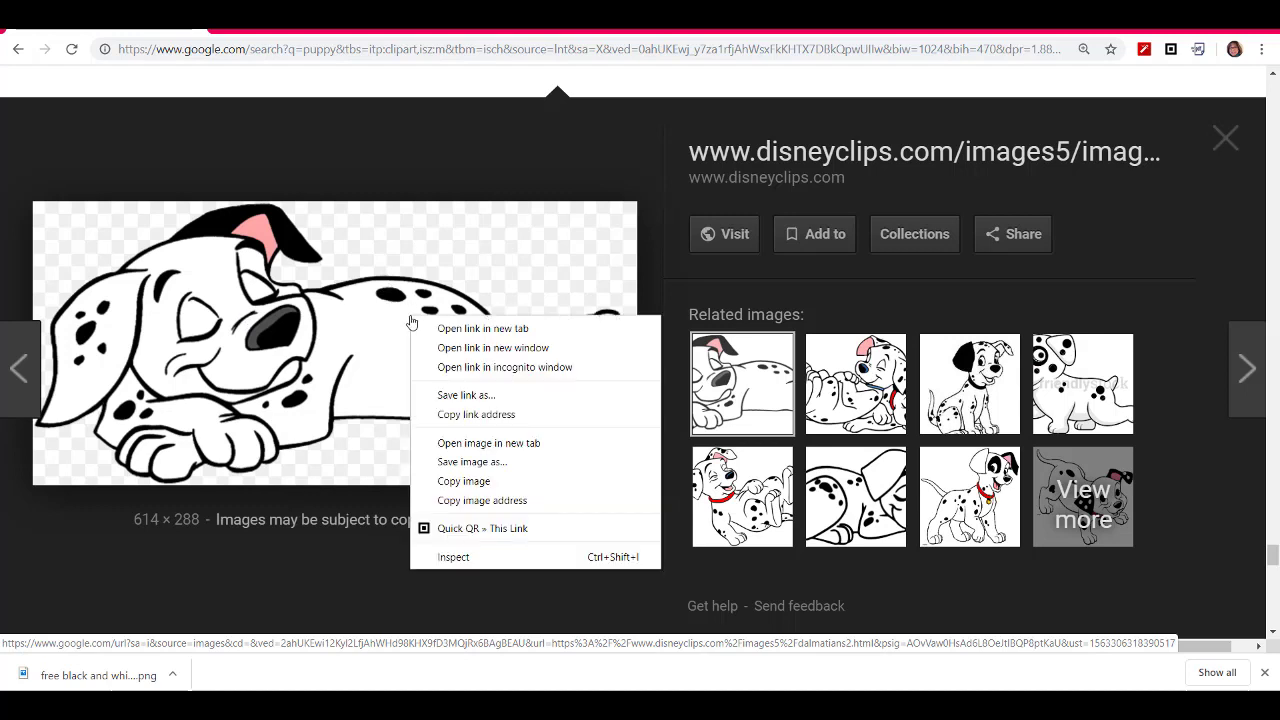
{"action": "left_click", "coordinate": [491, 486]}
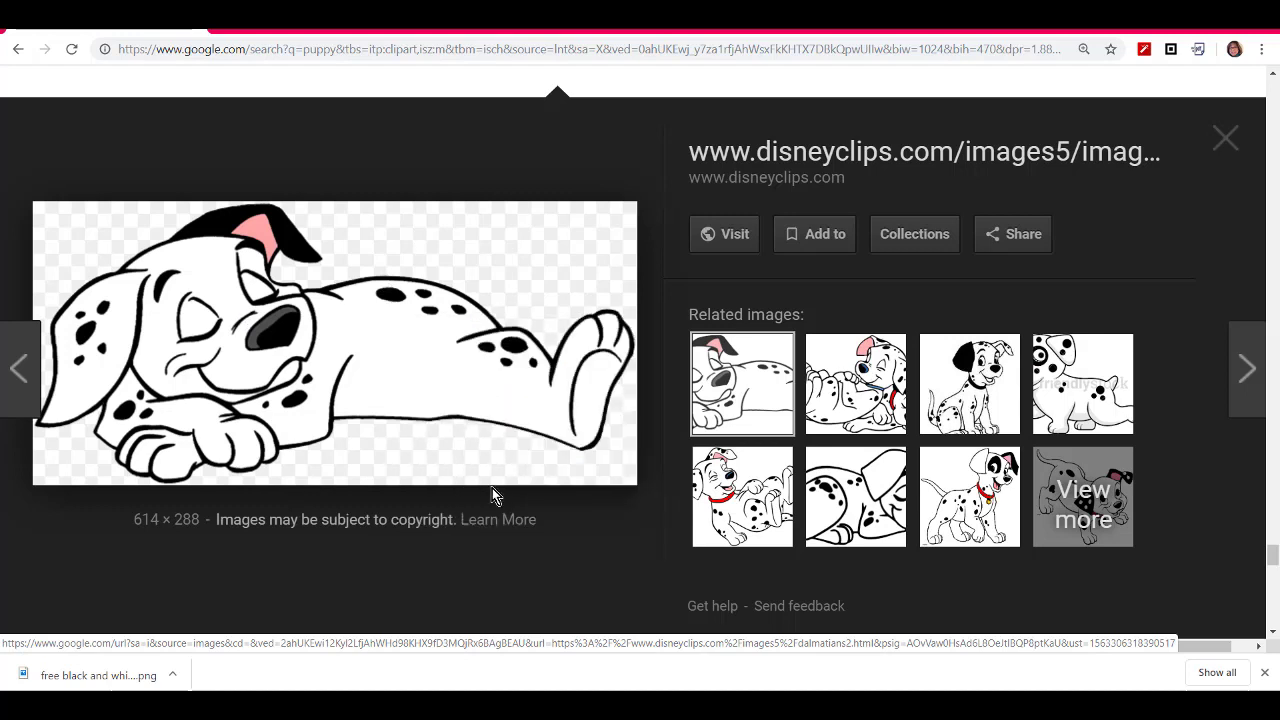
{"action": "right_click", "coordinate": [463, 393]}
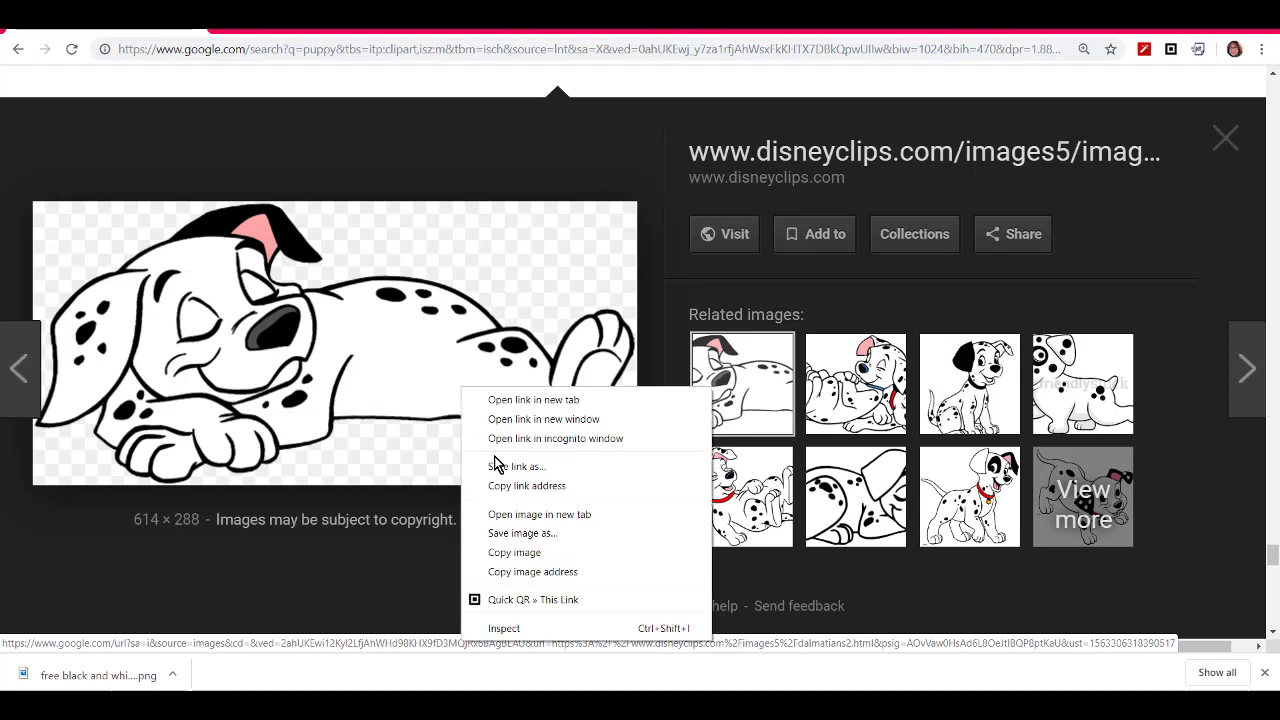
{"action": "left_click", "coordinate": [537, 558]}
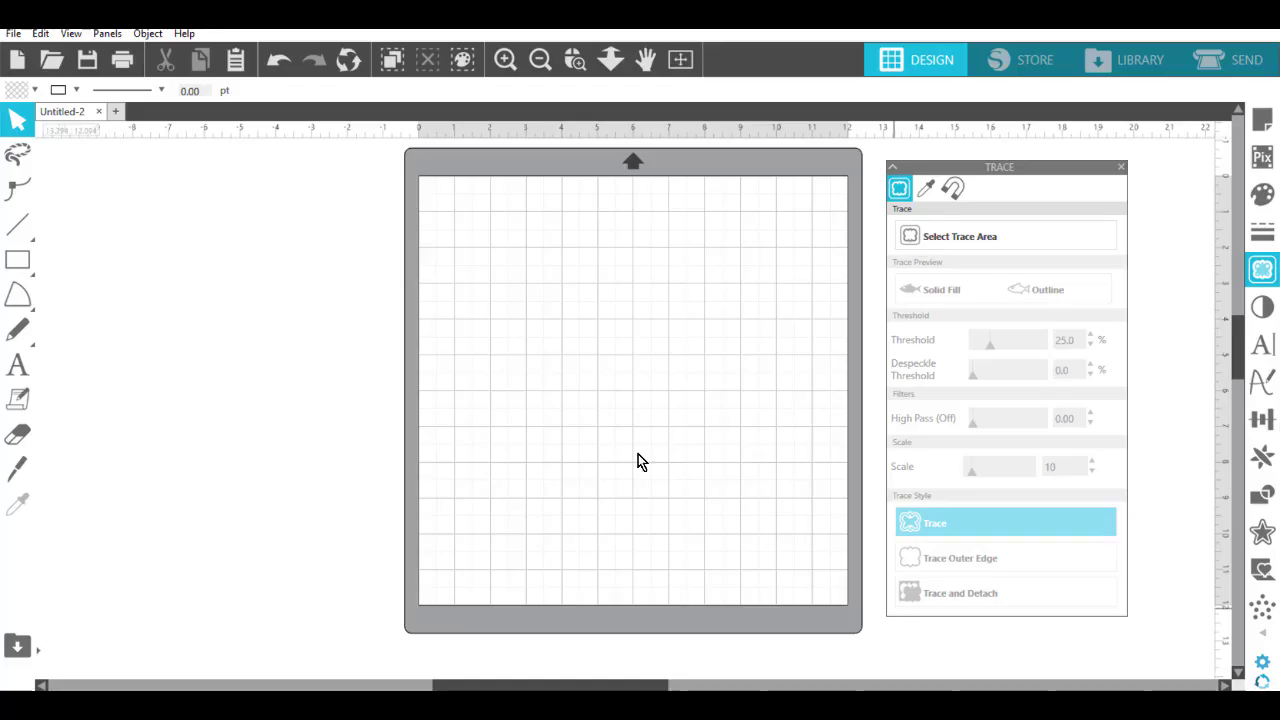
{"action": "right_click", "coordinate": [463, 256]}
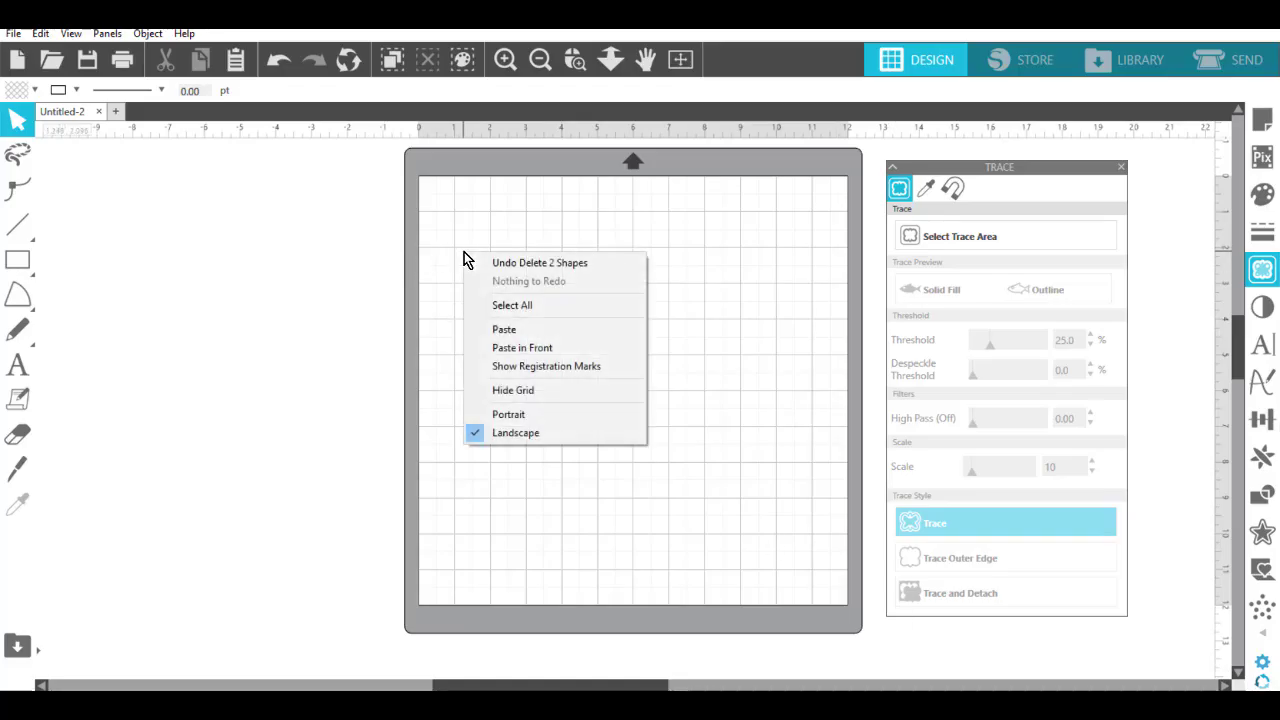
{"action": "left_click", "coordinate": [517, 330]}
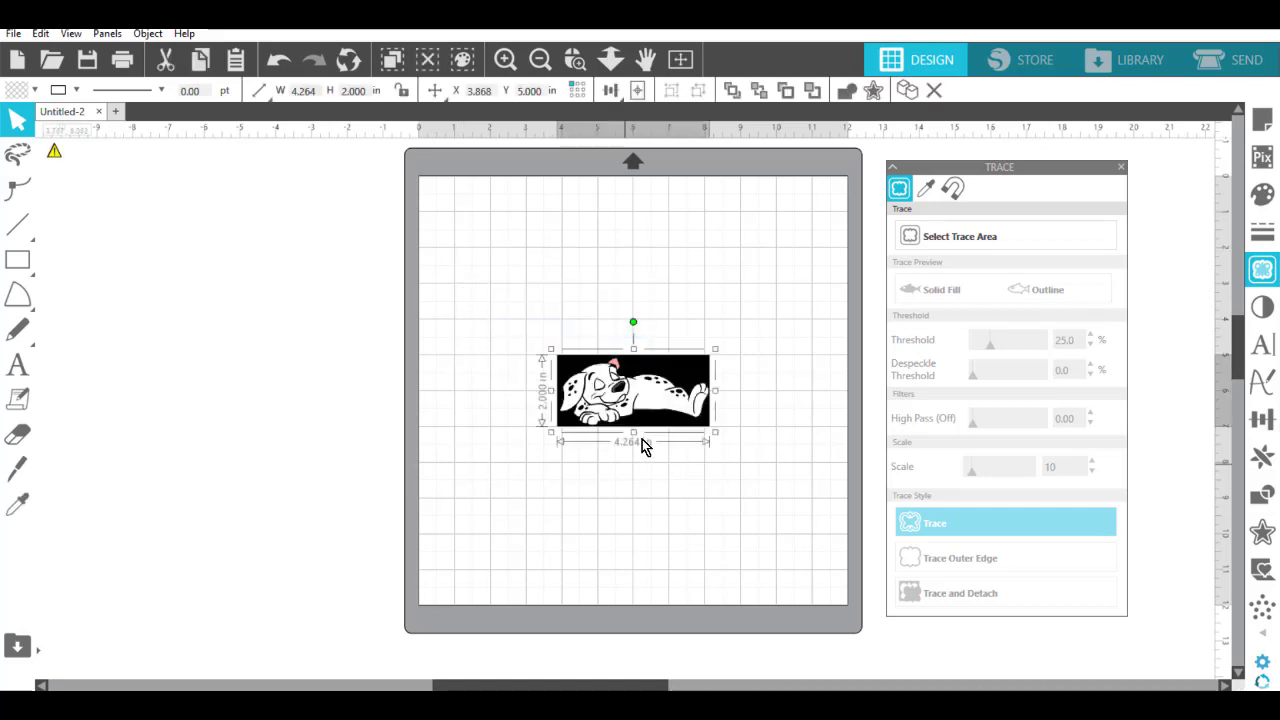
Enlarge the pasted Dalmatian image to about 12.5 by 5.8 inches, and delete it from the mat.
{"action": "left_click_drag", "start_coordinate": [715, 434], "coordinate": [986, 632]}
{"action": "left_click_drag", "start_coordinate": [769, 471], "coordinate": [558, 436]}
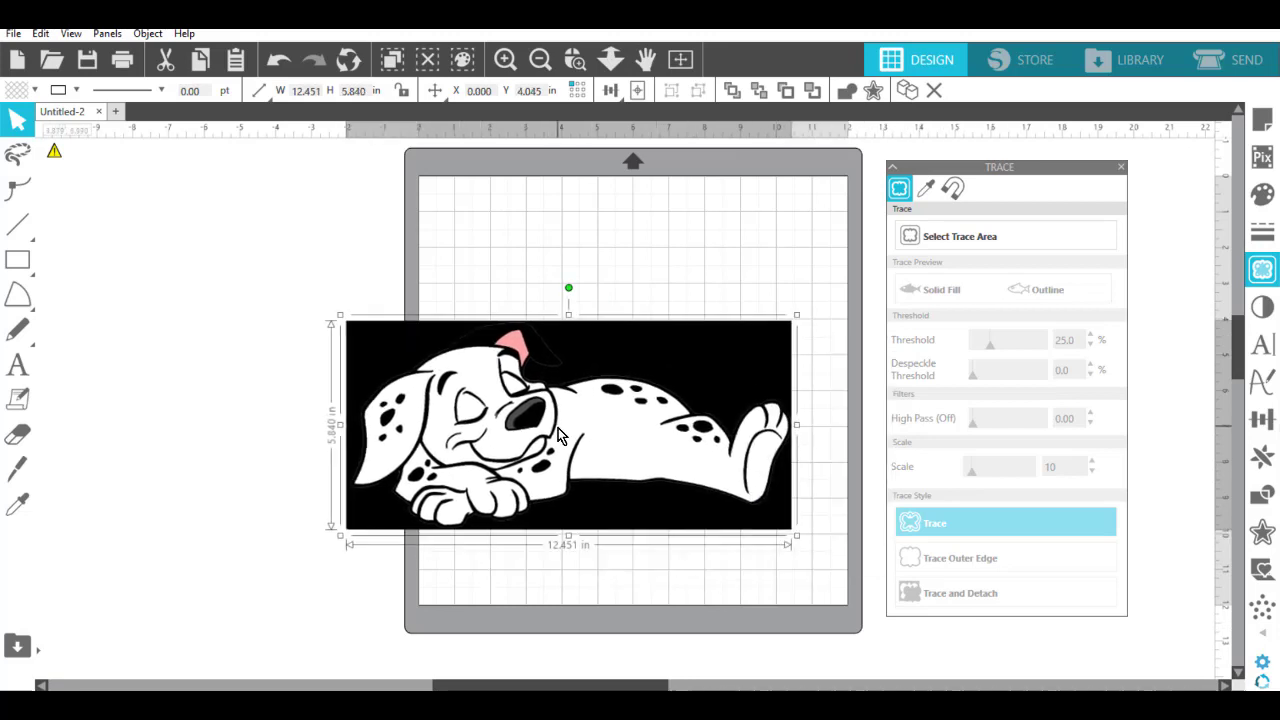
{"action": "key", "text": "Delete"}
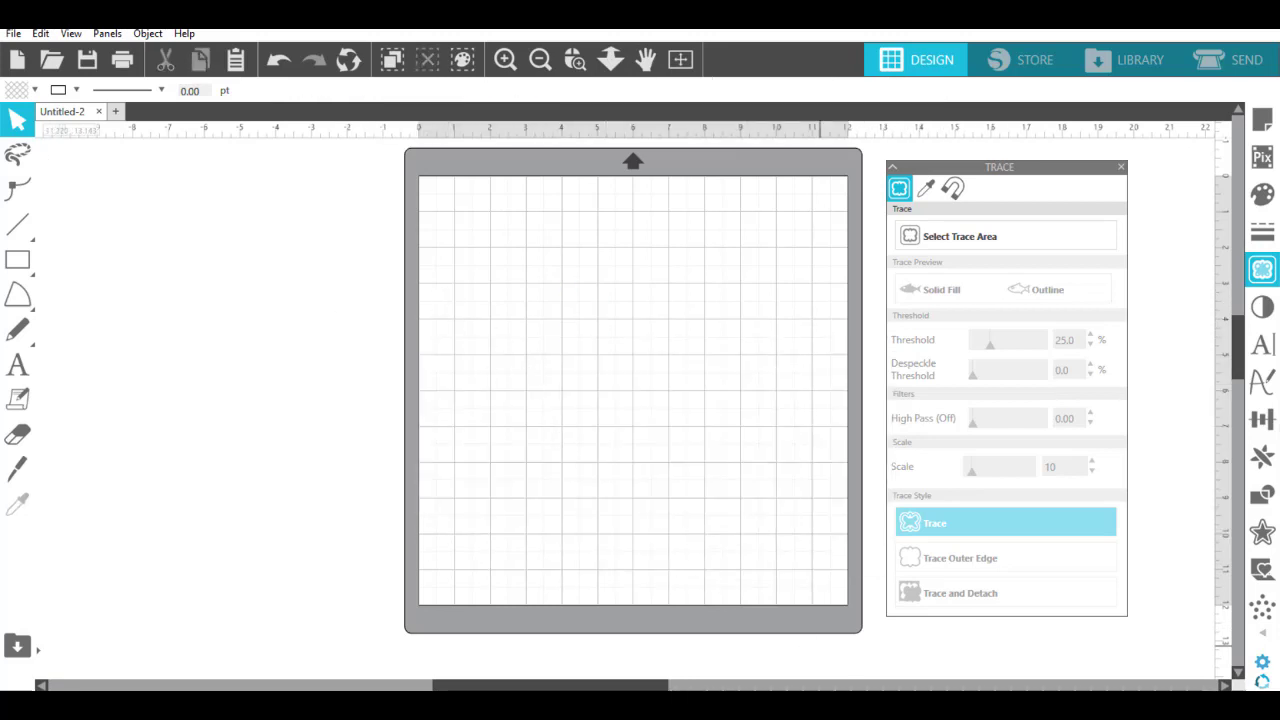
Switch back to the browser and save the sleeping Dalmatian image as puppy17 in the Downloads folder.
{"action": "left_click", "coordinate": [574, 690]}
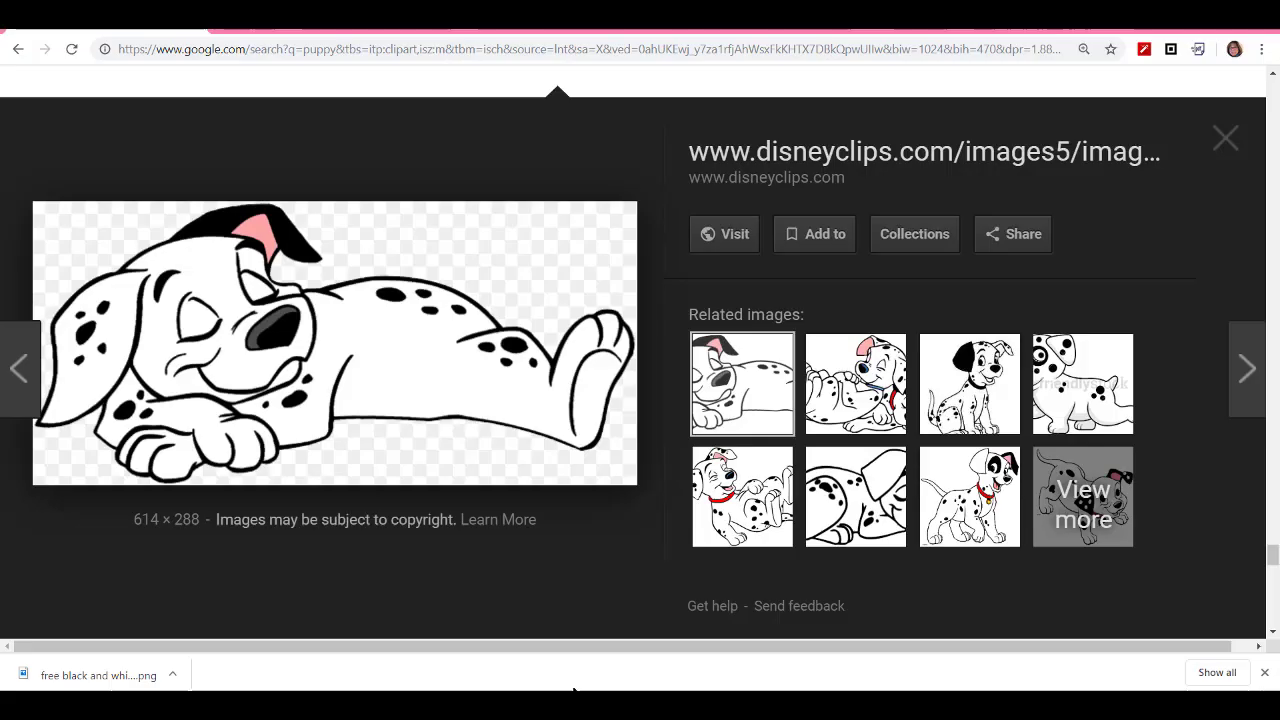
{"action": "right_click", "coordinate": [342, 333]}
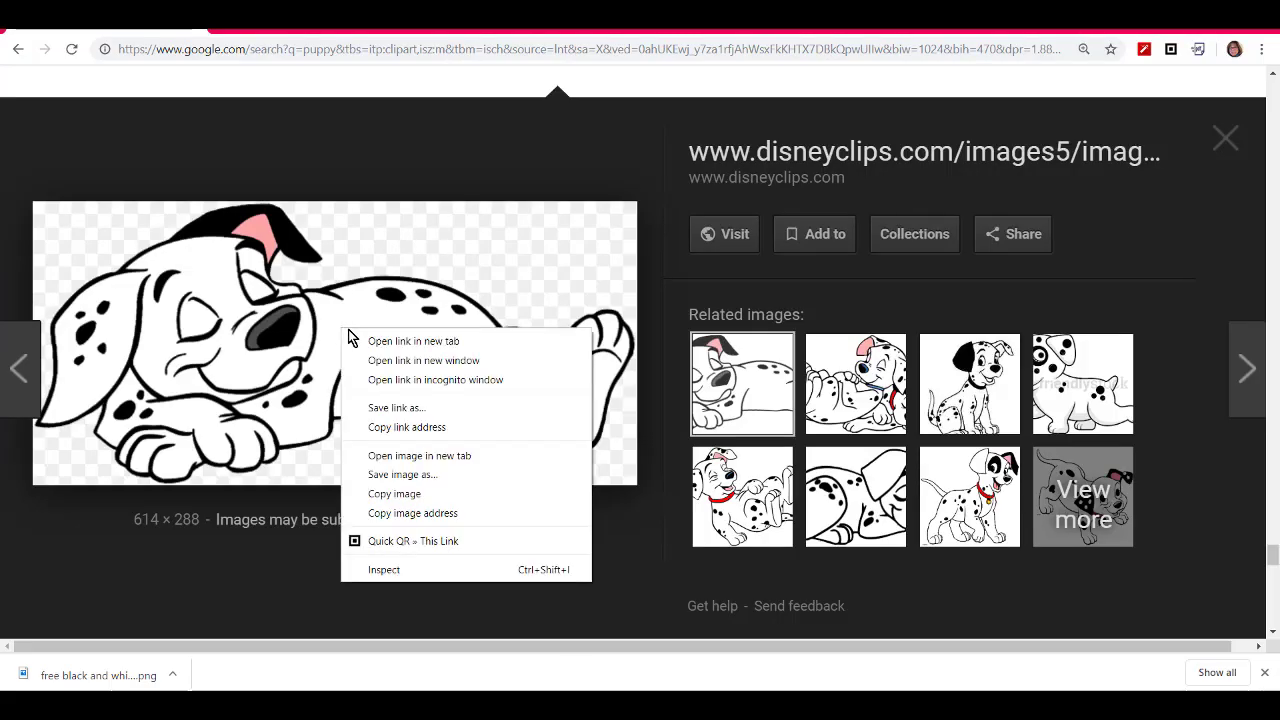
{"action": "left_click", "coordinate": [419, 475]}
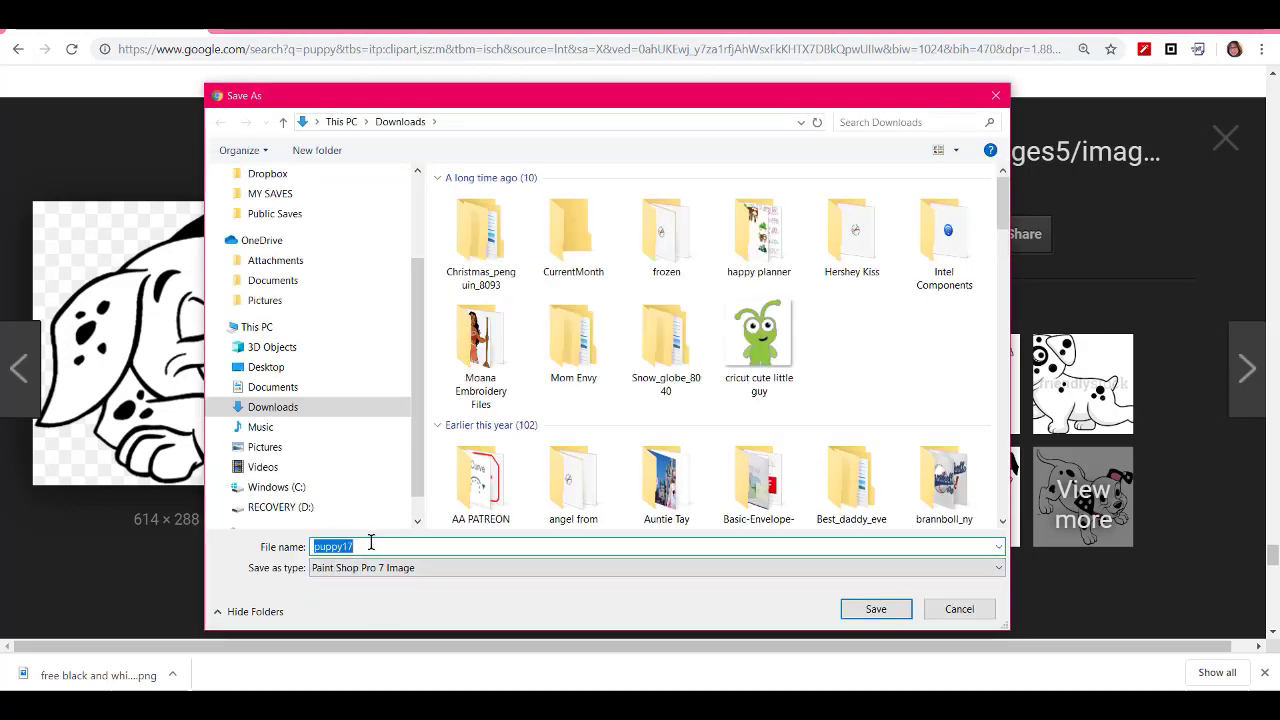
{"action": "left_click", "coordinate": [876, 610]}
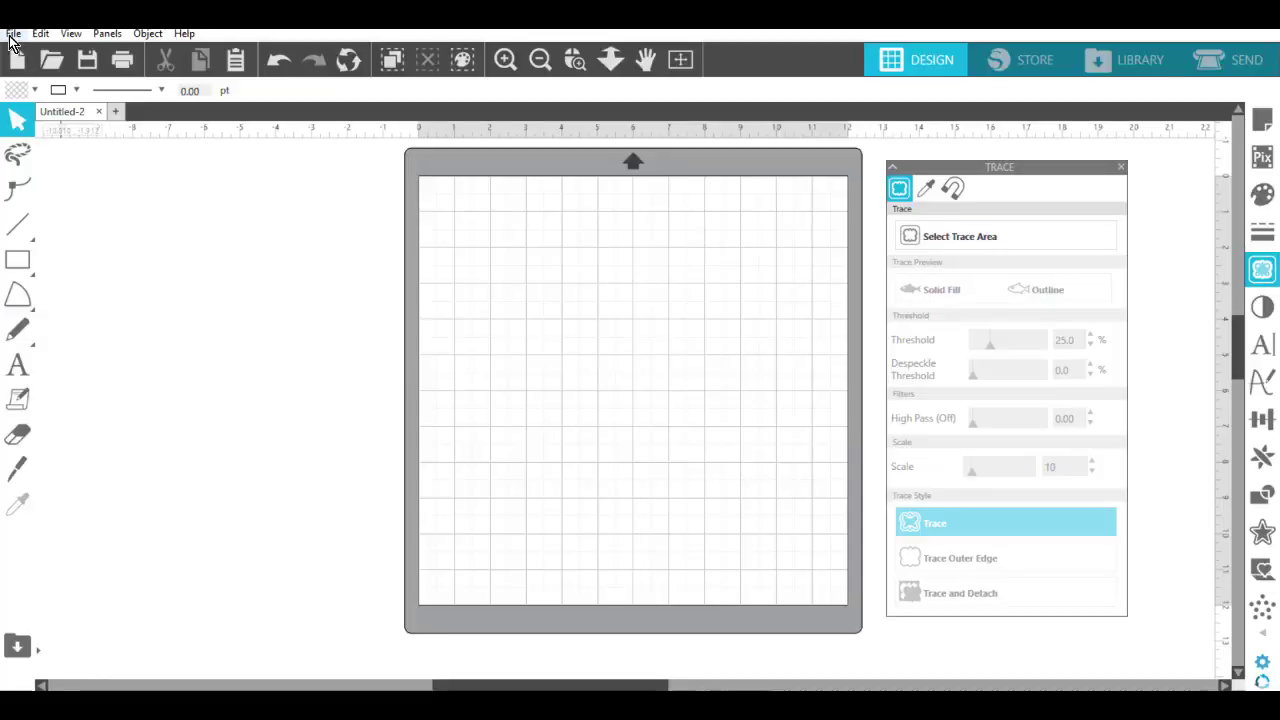
Switch to Silhouette Studio and merge the puppy17 image from the Downloads folder into the design.
{"action": "left_click", "coordinate": [10, 36]}
{"action": "left_click", "coordinate": [59, 130]}
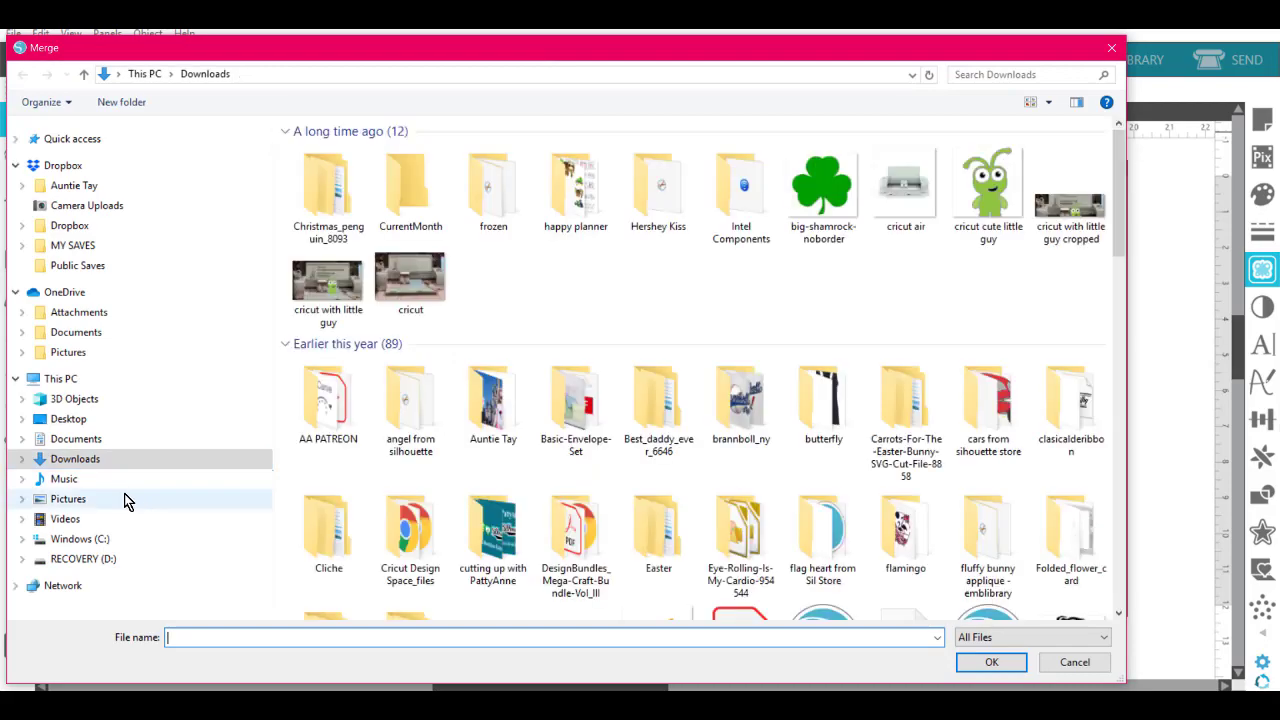
{"action": "left_click_drag", "start_coordinate": [1123, 167], "coordinate": [1122, 620]}
{"action": "left_click", "coordinate": [567, 590]}
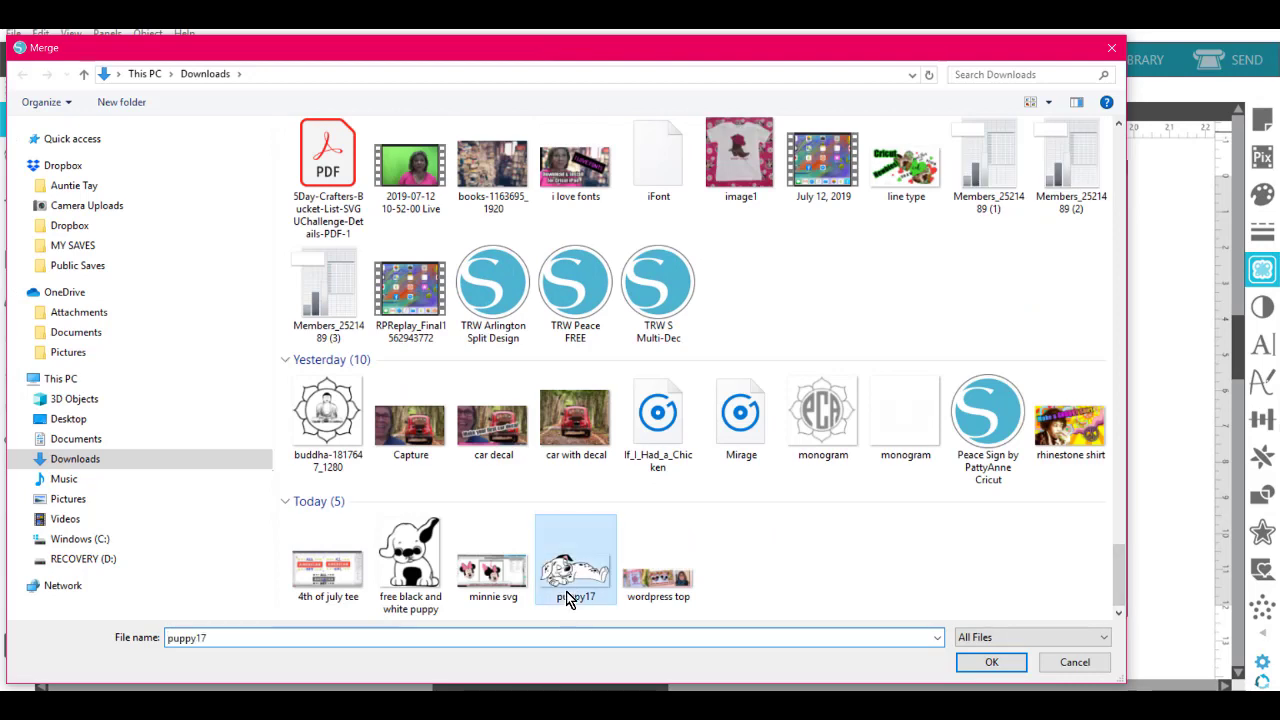
{"action": "left_click", "coordinate": [1000, 662]}
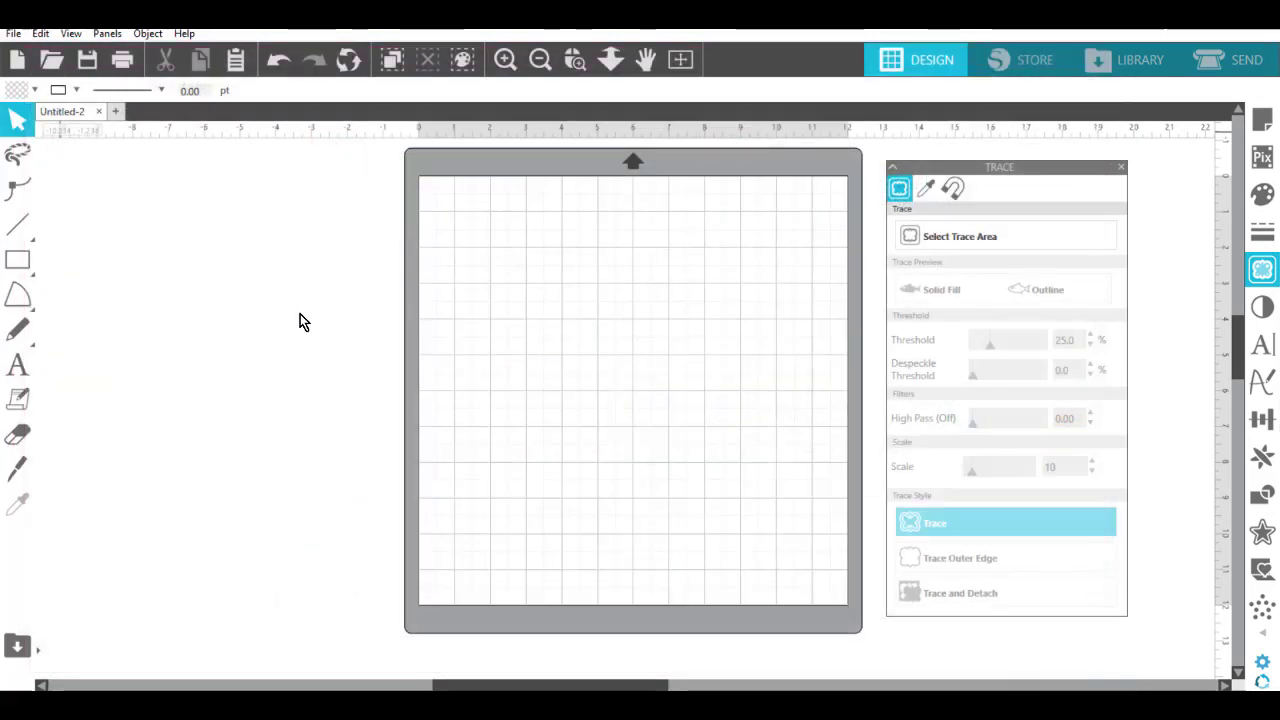
Enlarge the merged Dalmatian image to about 20.6 by 9.7 inches and examine the line quality around its head.
{"action": "left_click", "coordinate": [455, 200]}
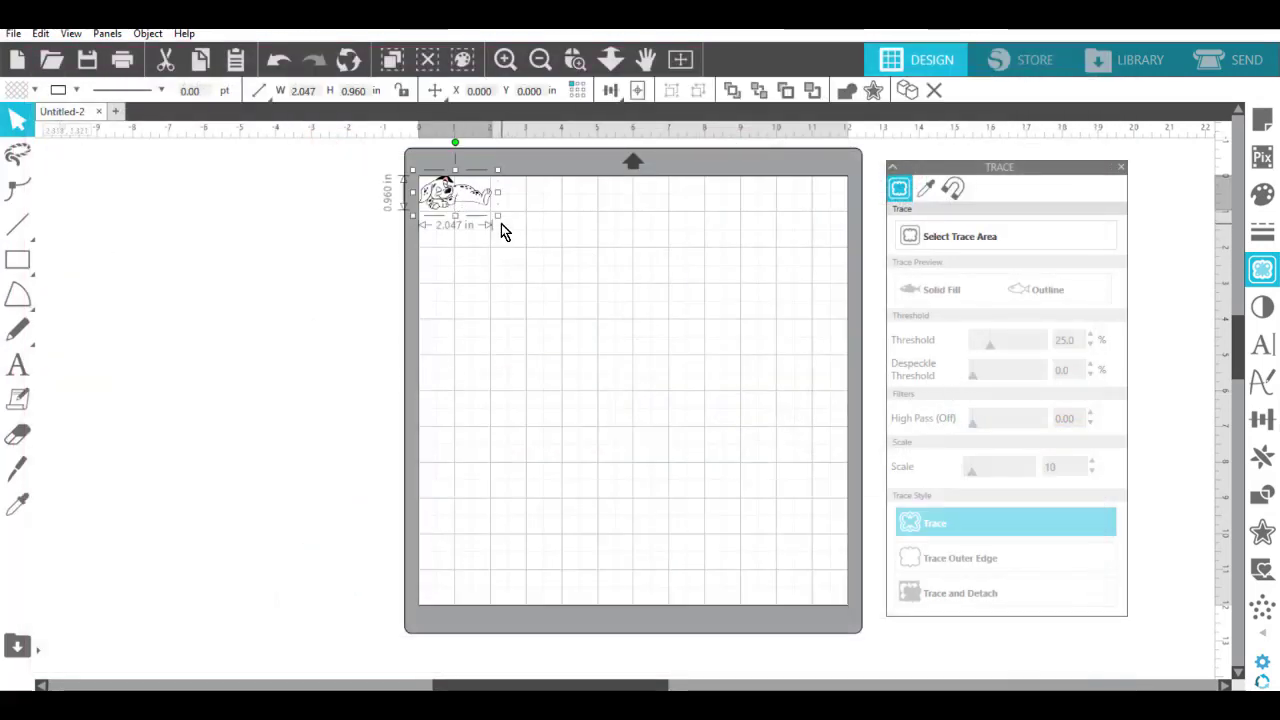
{"action": "left_click_drag", "start_coordinate": [501, 223], "coordinate": [1109, 647]}
{"action": "left_click_drag", "start_coordinate": [826, 376], "coordinate": [528, 407]}
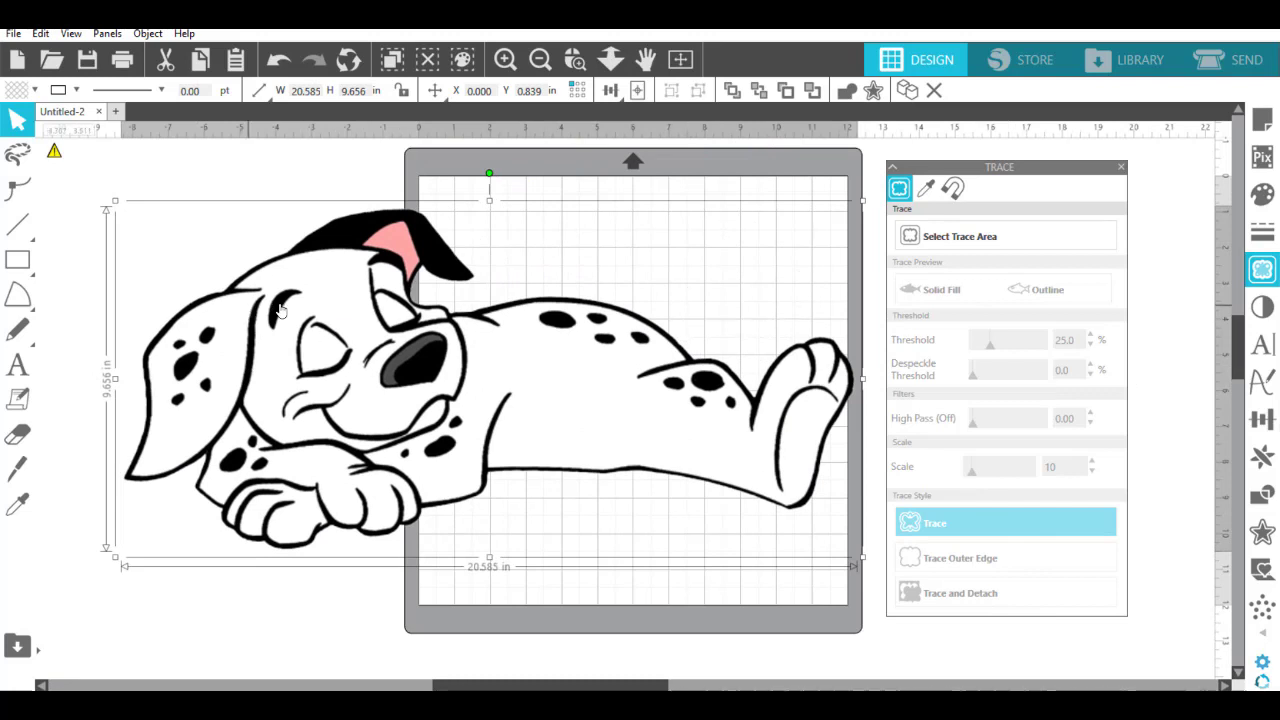
{"action": "left_click", "coordinate": [538, 62]}
{"action": "left_click", "coordinate": [574, 61]}
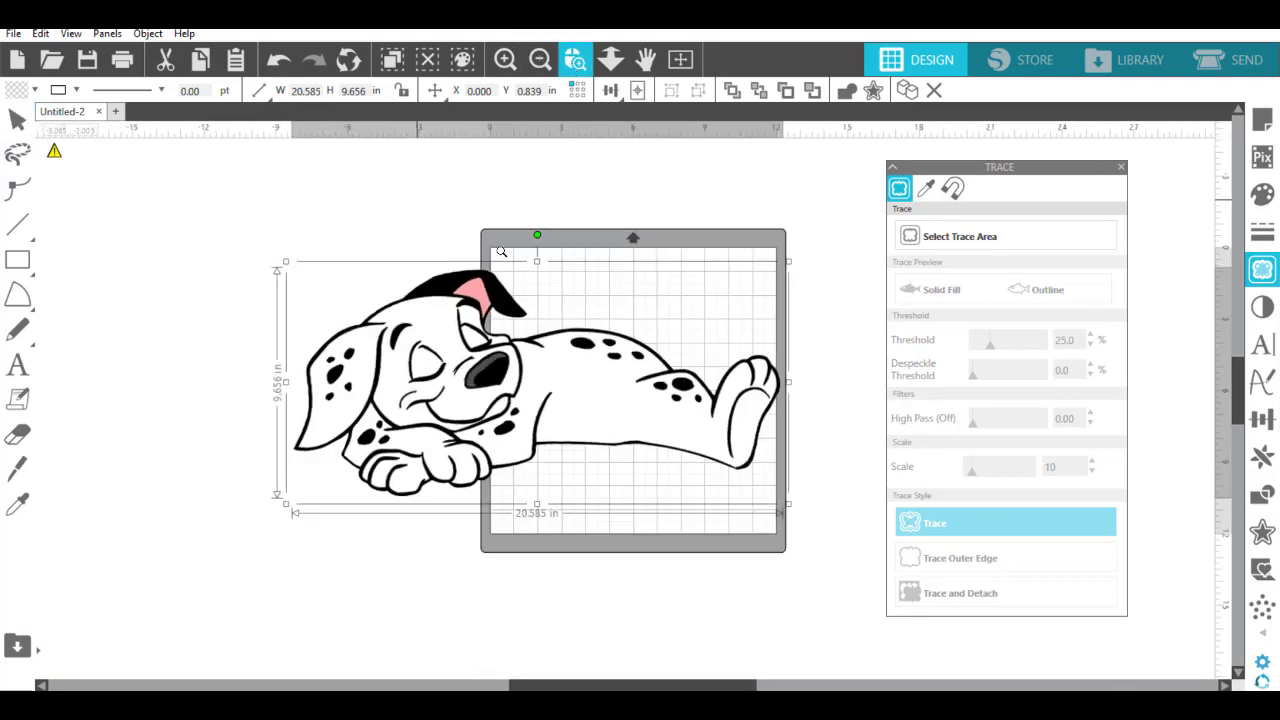
{"action": "left_click_drag", "start_coordinate": [307, 273], "coordinate": [550, 431]}
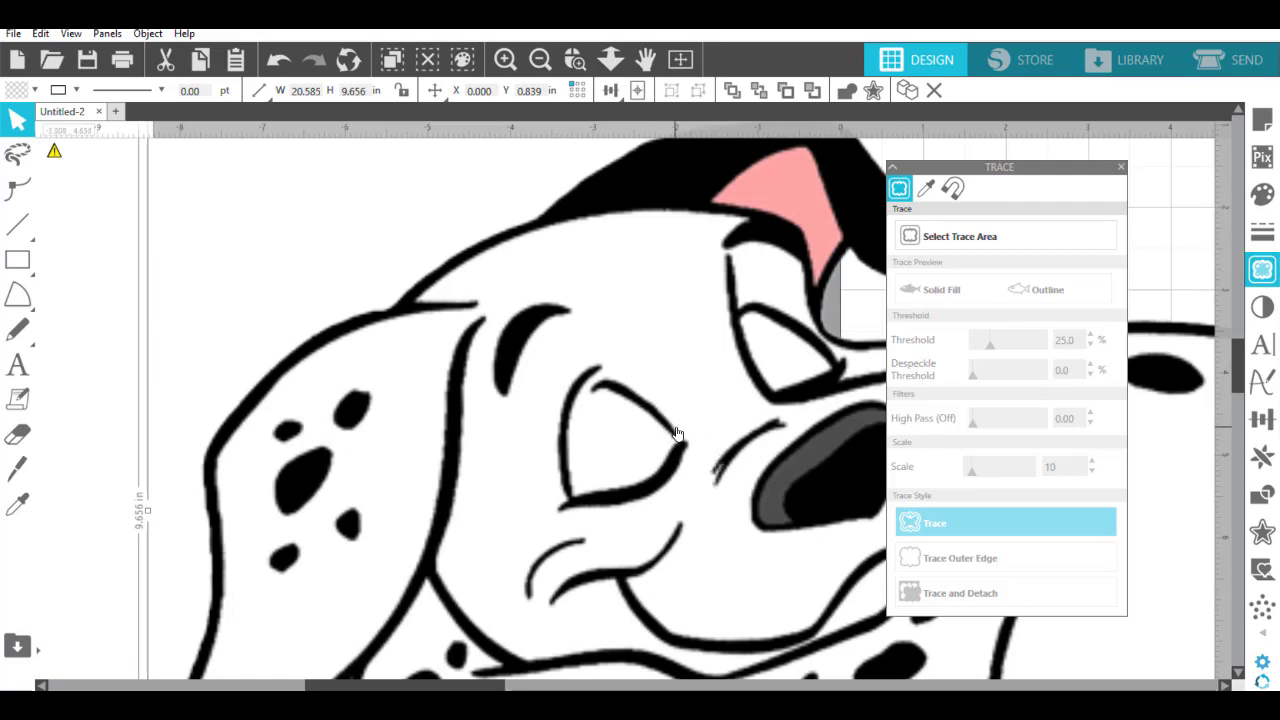
{"action": "left_click_drag", "start_coordinate": [676, 429], "coordinate": [487, 359]}
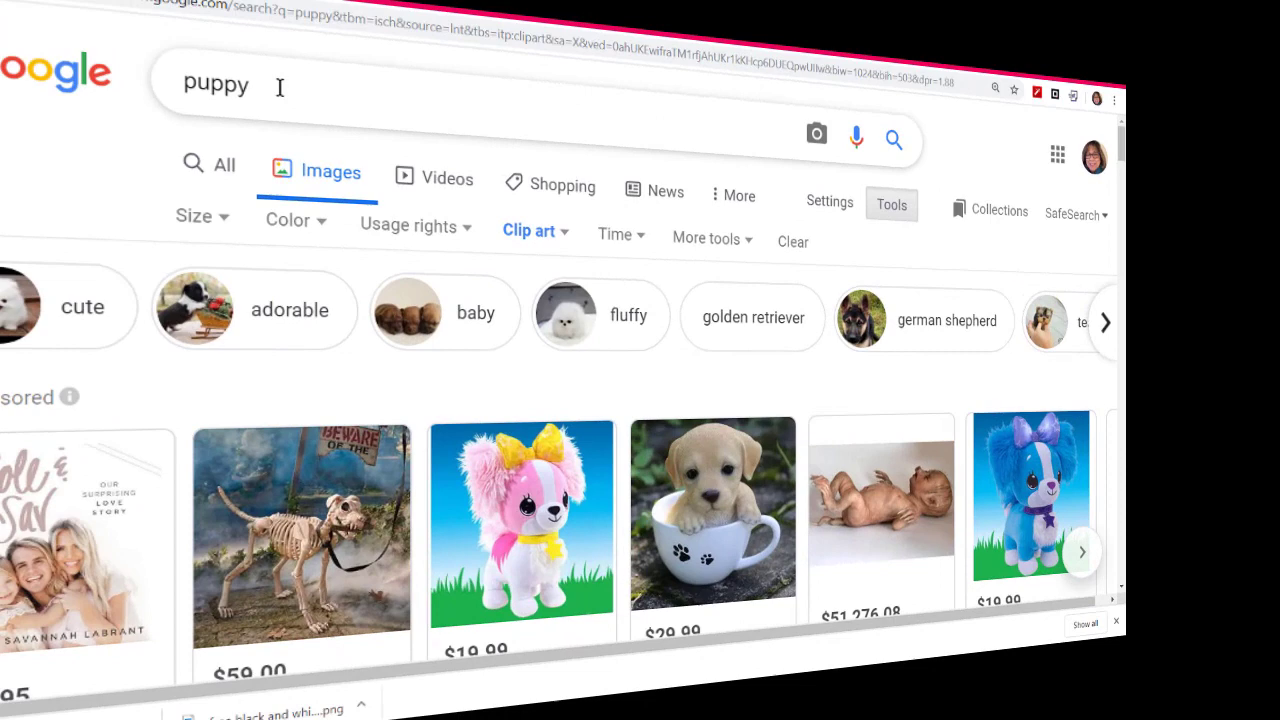
Replace the puppy query with a clip art image search for kitty and browse the results.
{"action": "double_click", "coordinate": [280, 87]}
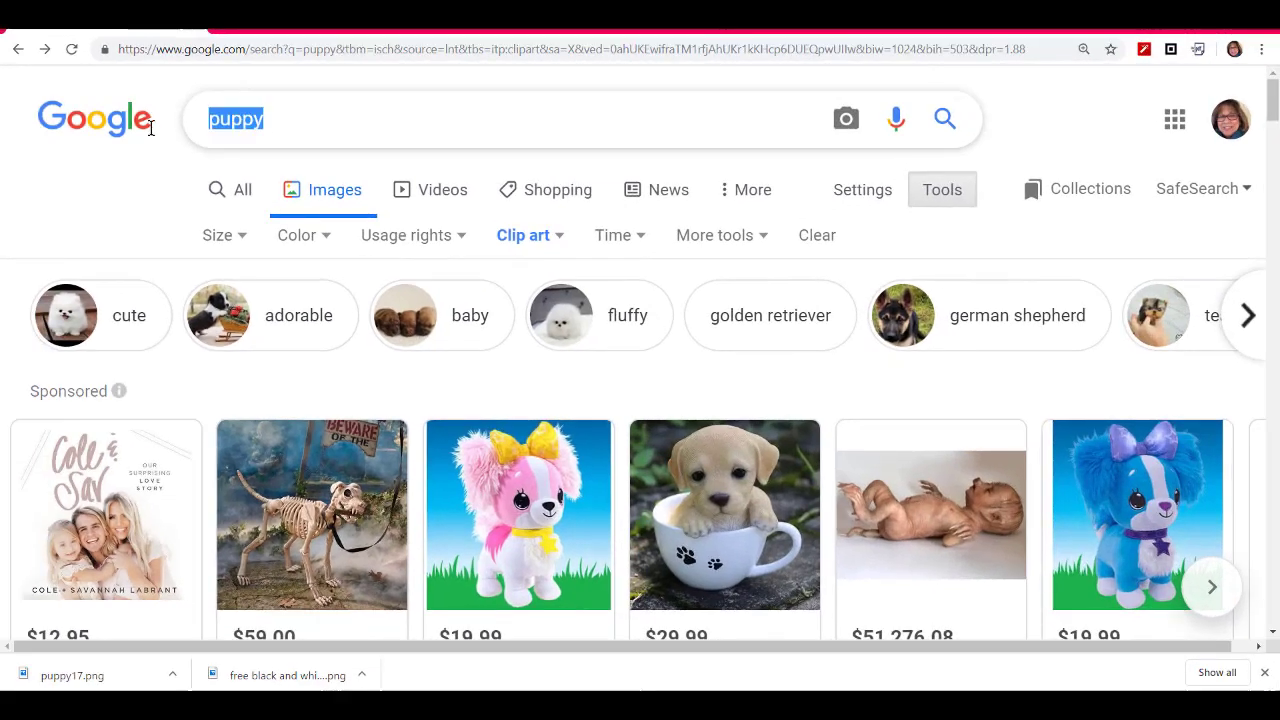
{"action": "type", "text": "kitty"}
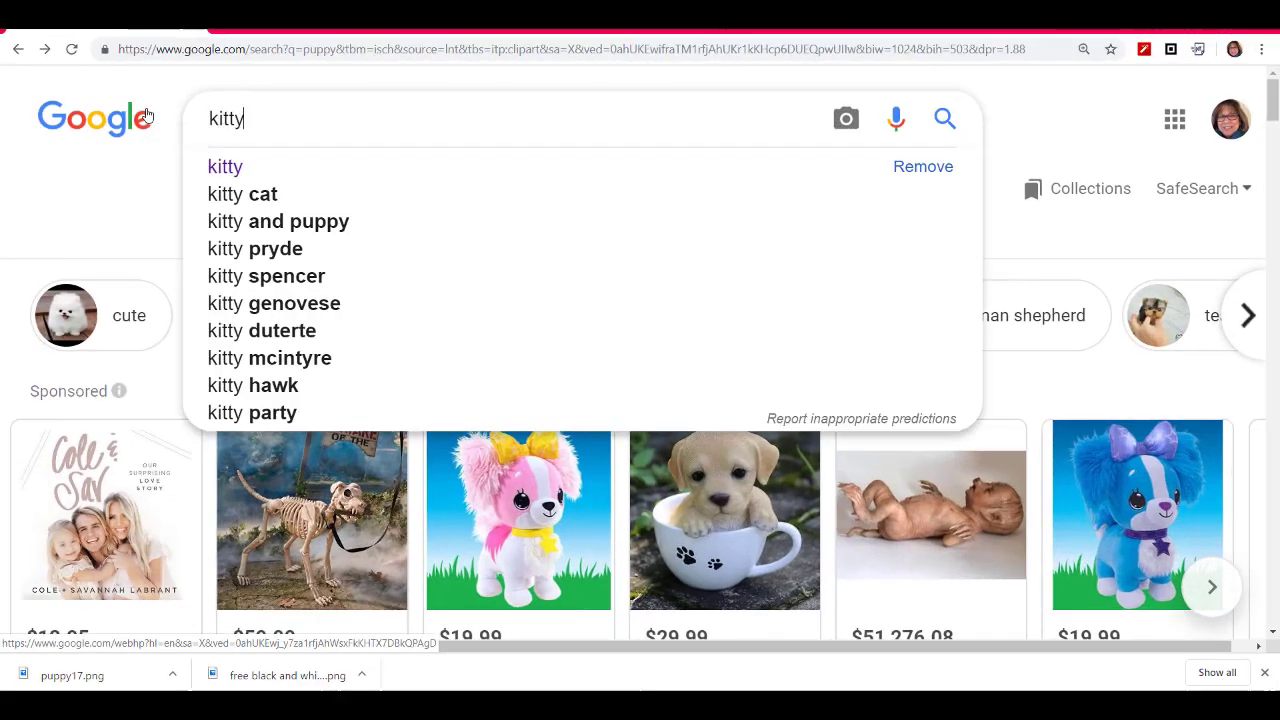
{"action": "key", "text": "Return"}
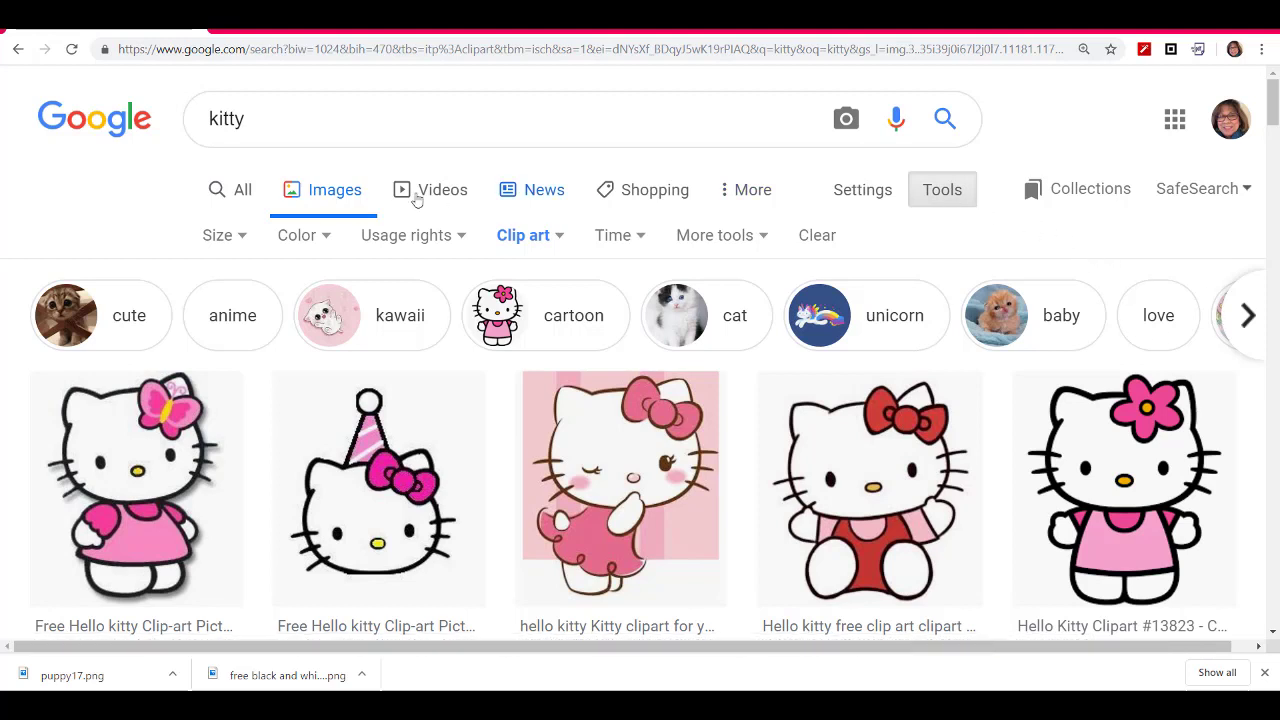
{"action": "left_click", "coordinate": [240, 239]}
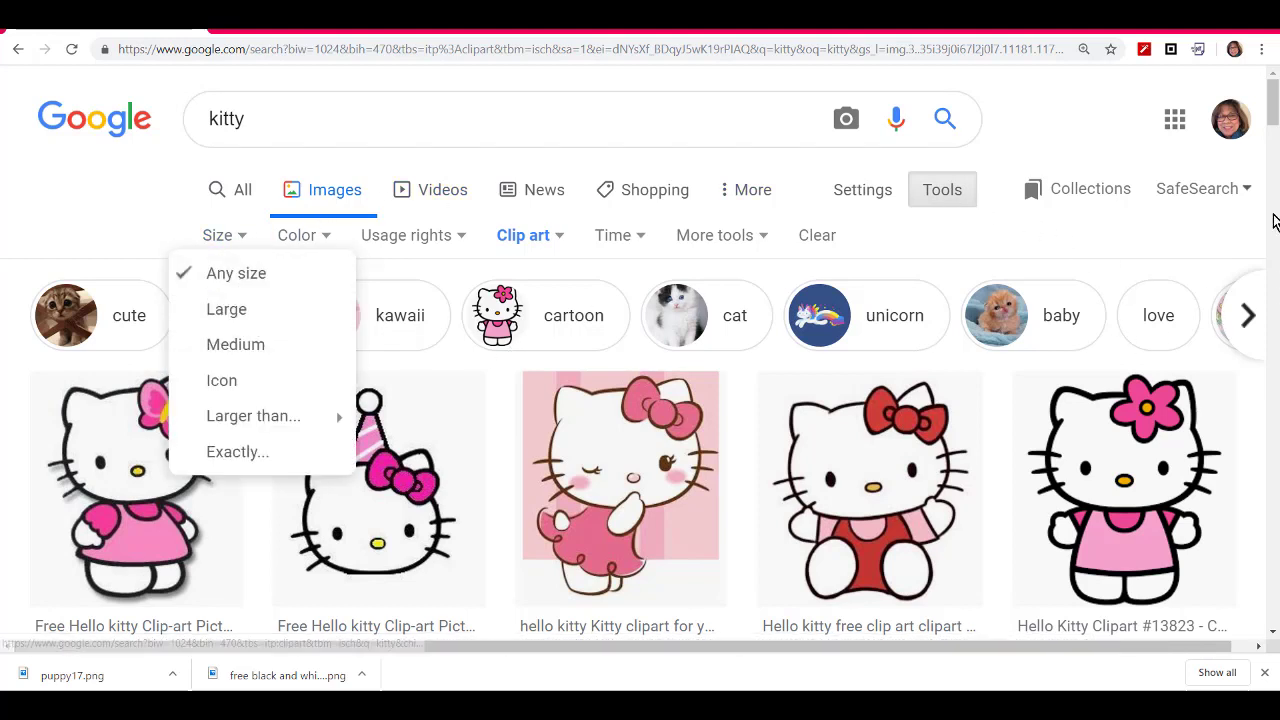
{"action": "left_click_drag", "start_coordinate": [1275, 124], "coordinate": [1275, 140]}
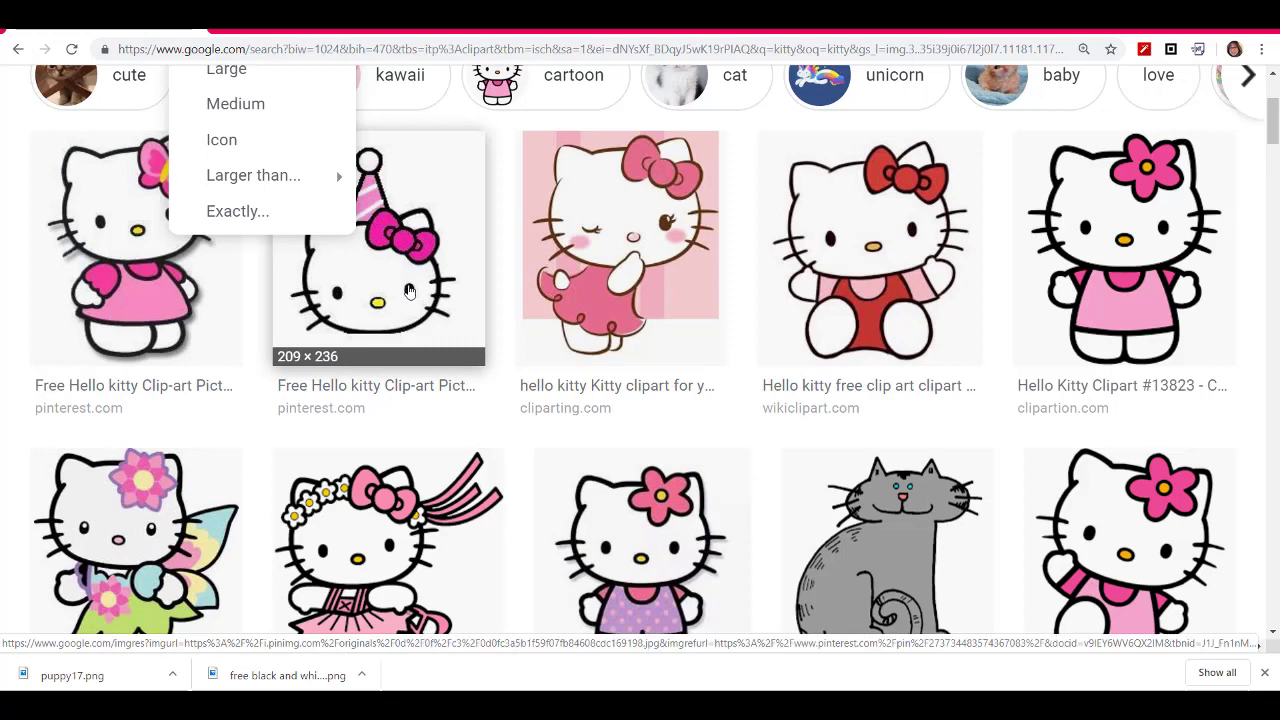
Open the 177 × 232 Hello Kitty clip art with the pink butterfly and copy the image.
{"action": "left_click", "coordinate": [155, 340]}
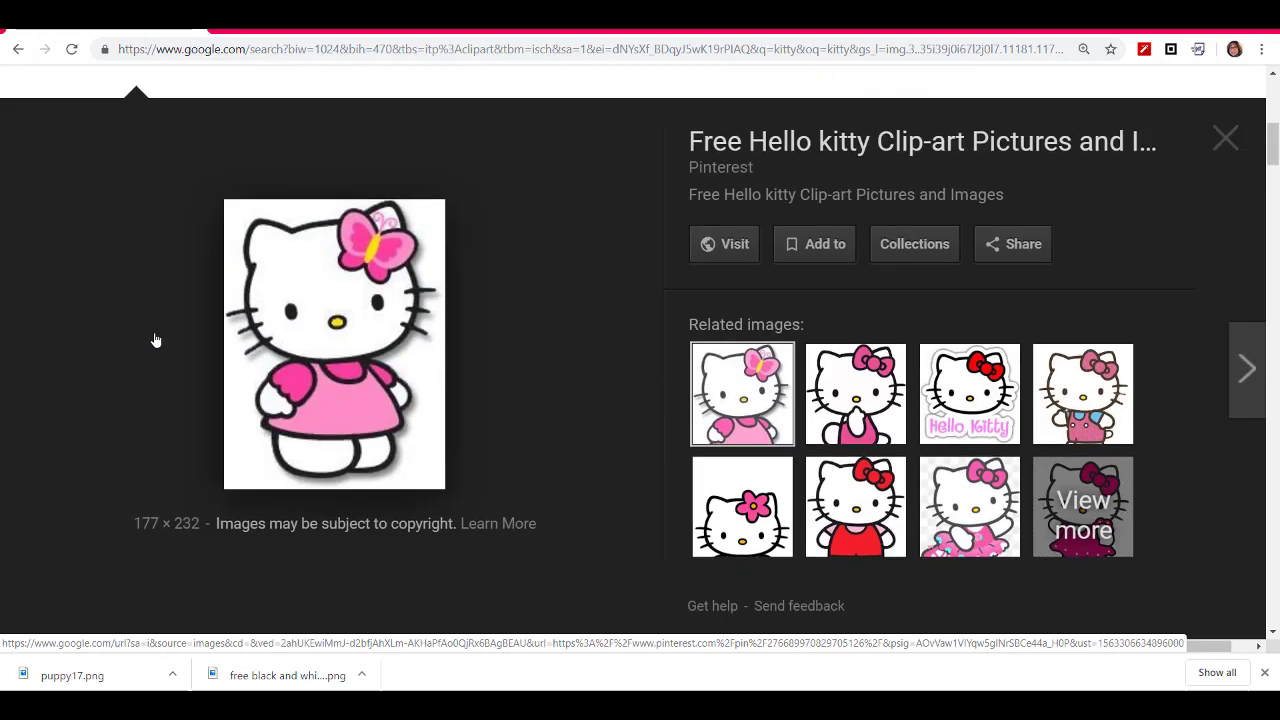
{"action": "left_click", "coordinate": [340, 338]}
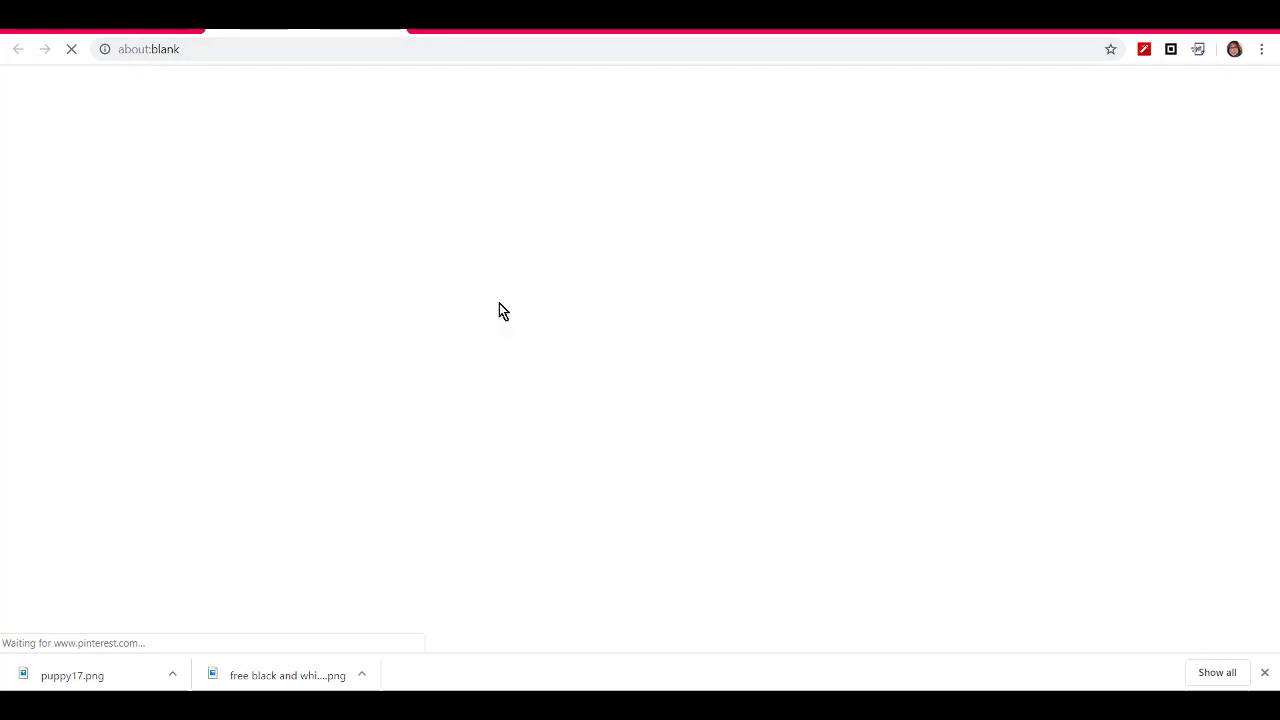
{"action": "left_click", "coordinate": [396, 28]}
{"action": "right_click", "coordinate": [354, 334]}
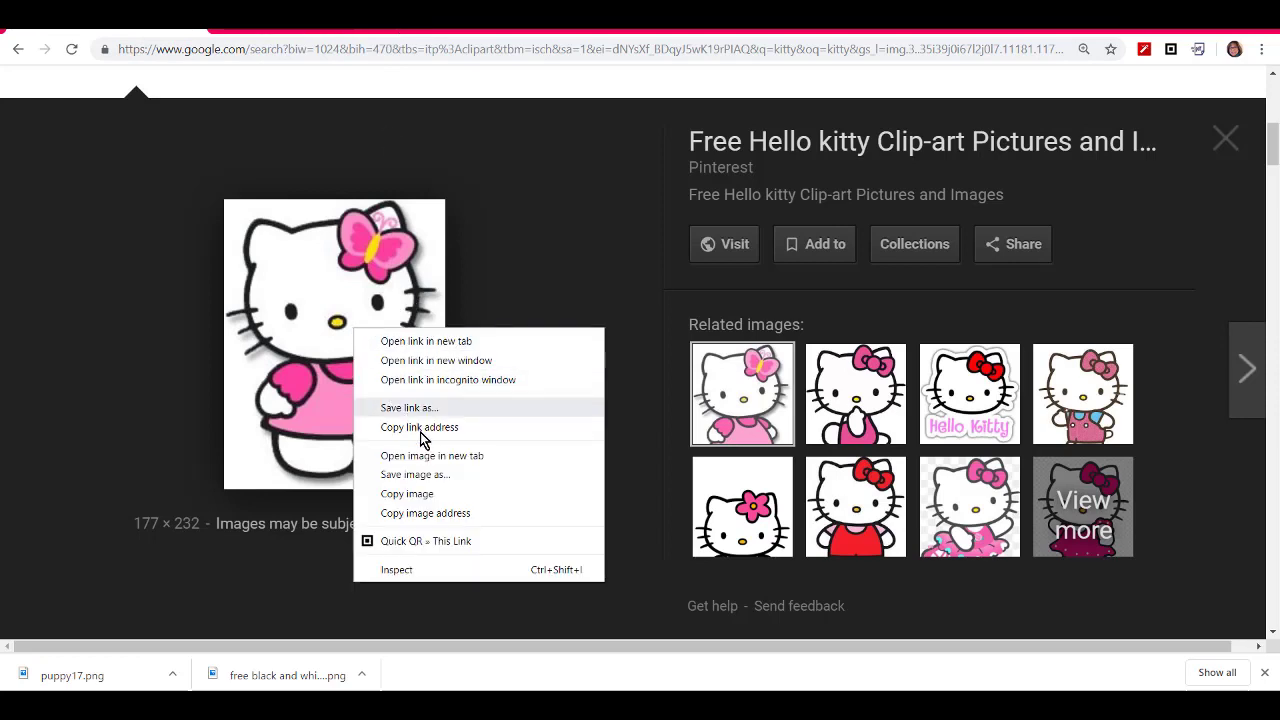
{"action": "left_click", "coordinate": [437, 494]}
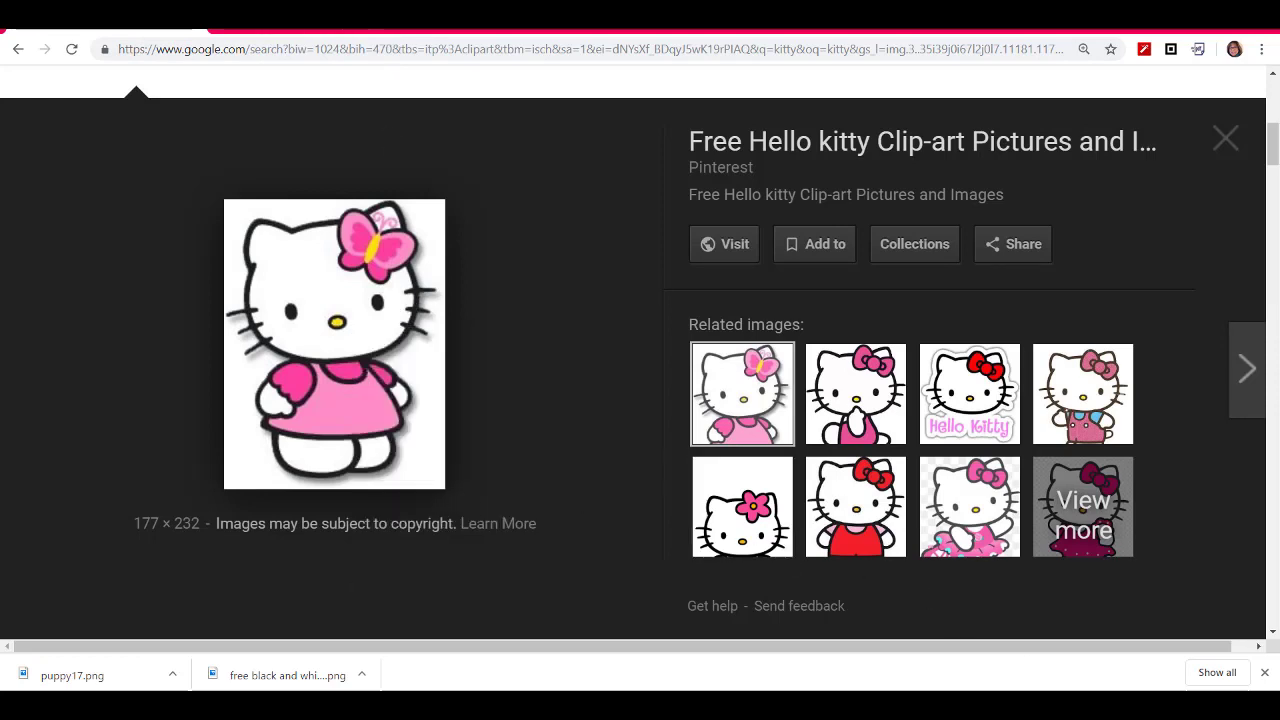
Switch to Silhouette Studio and paste the copied butterfly Hello Kitty image onto the mat.
{"action": "left_click", "coordinate": [1023, 636]}
{"action": "right_click", "coordinate": [517, 331]}
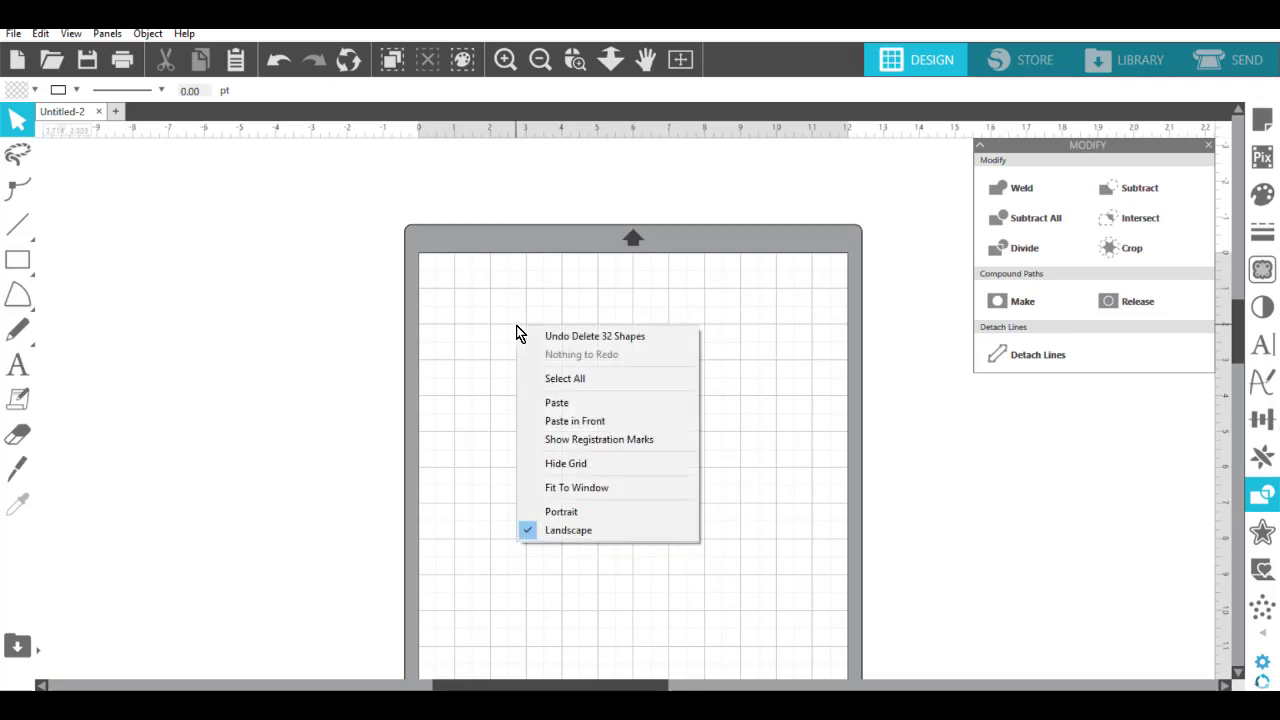
{"action": "left_click", "coordinate": [575, 406]}
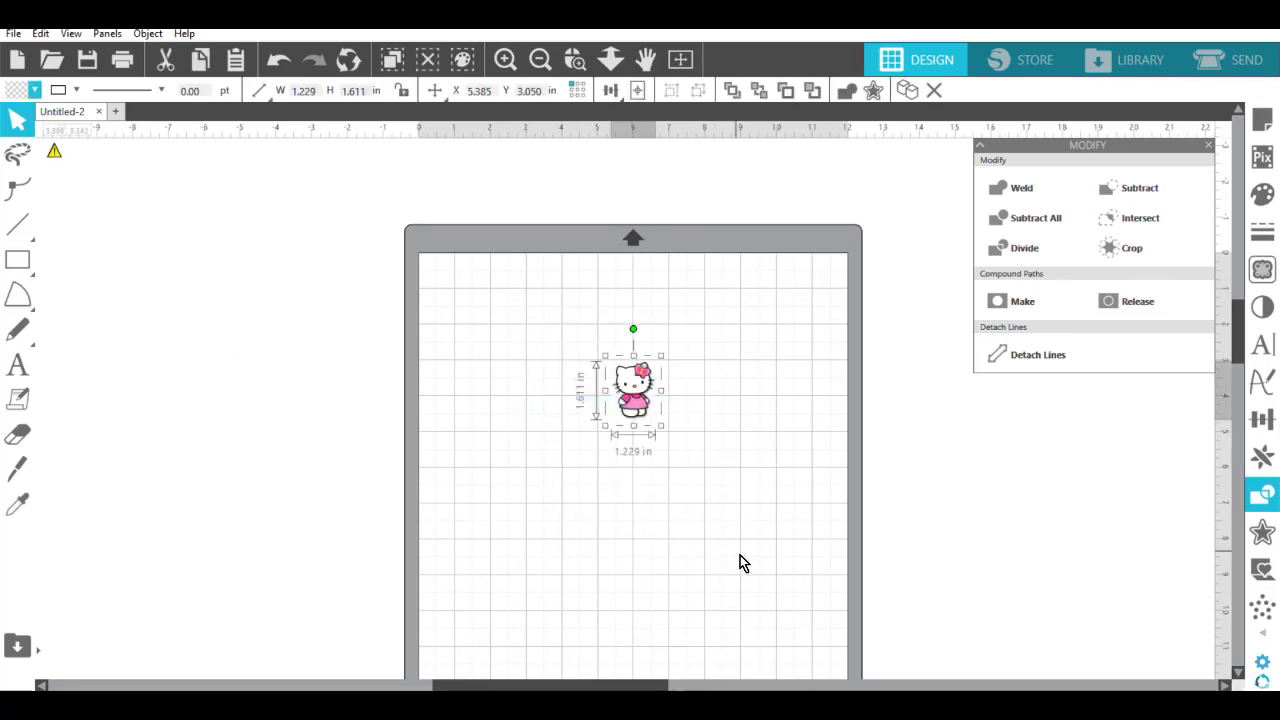
Enlarge the butterfly Hello Kitty image to about 11.0 by 14.4 inches and move it mostly off the mat's left side.
{"action": "left_click_drag", "start_coordinate": [660, 427], "coordinate": [549, 346]}
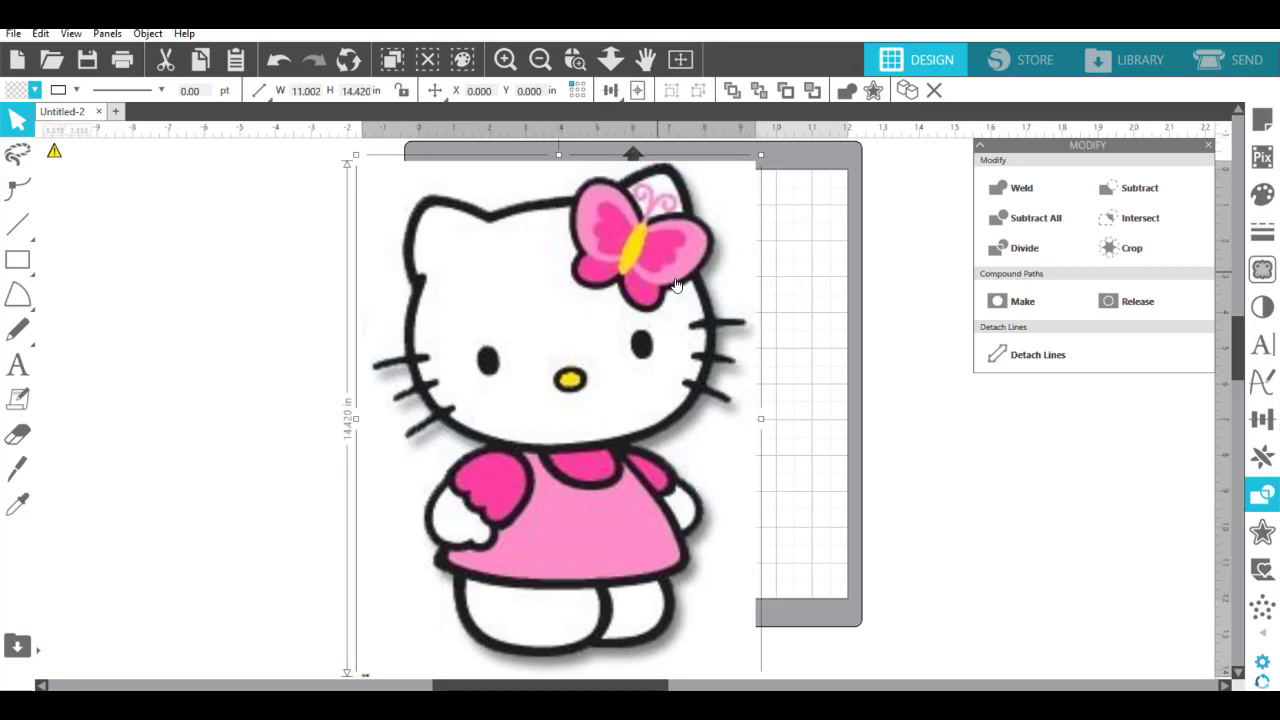
{"action": "left_click_drag", "start_coordinate": [628, 330], "coordinate": [608, 281]}
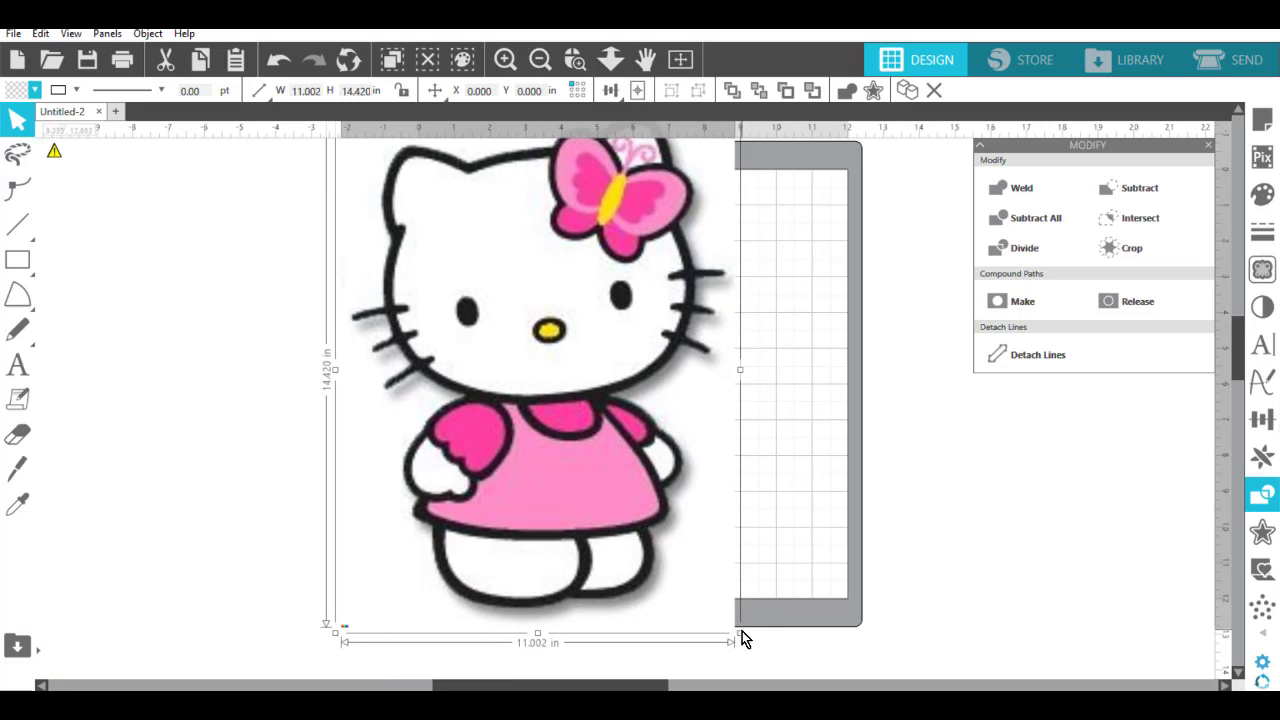
{"action": "left_click_drag", "start_coordinate": [741, 631], "coordinate": [628, 552]}
{"action": "left_click_drag", "start_coordinate": [588, 483], "coordinate": [324, 491]}
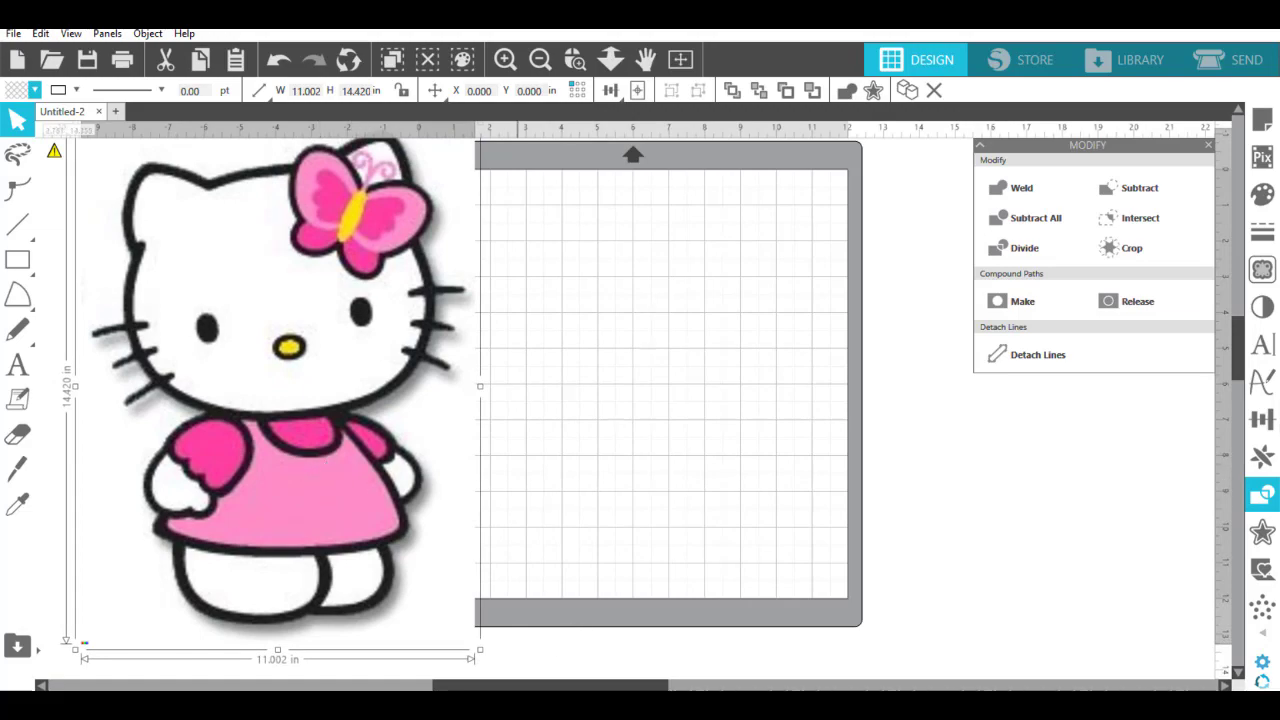
Switch back to the browser, return to the puppy clip art results and filter them to images larger than 1024×768.
{"action": "key", "text": "alt+Tab"}
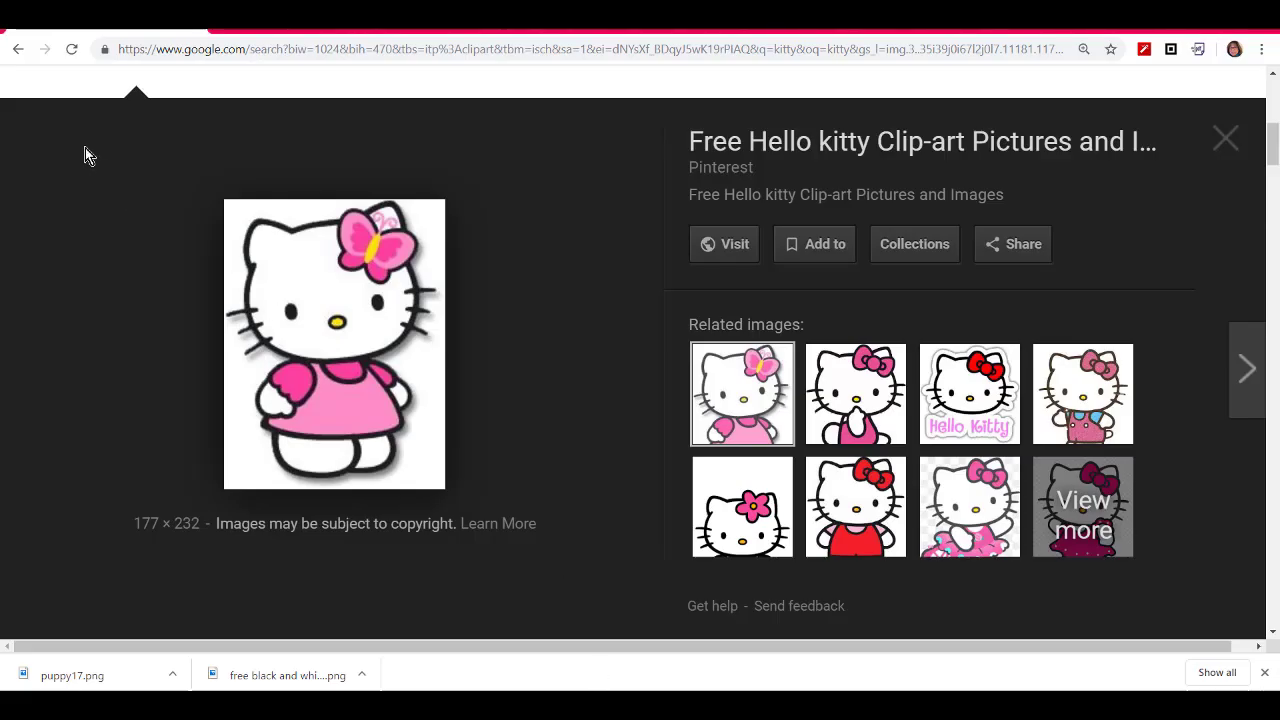
{"action": "left_click", "coordinate": [18, 50]}
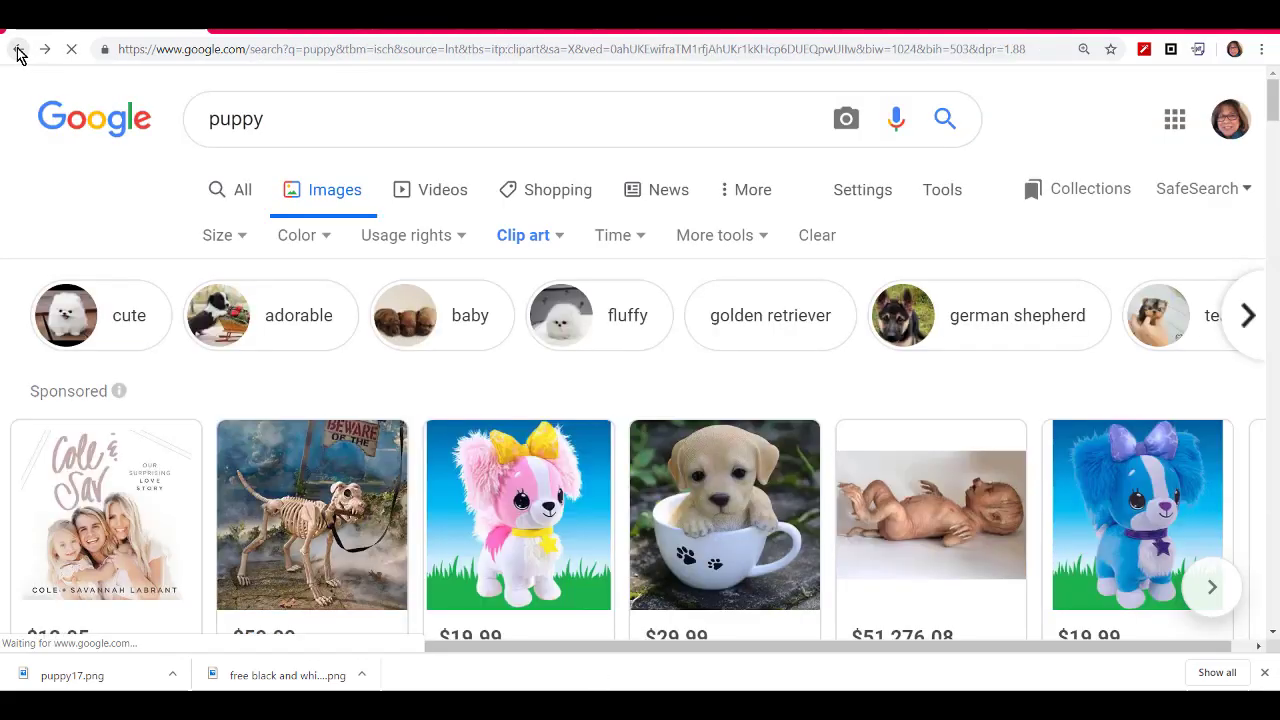
{"action": "left_click", "coordinate": [233, 244]}
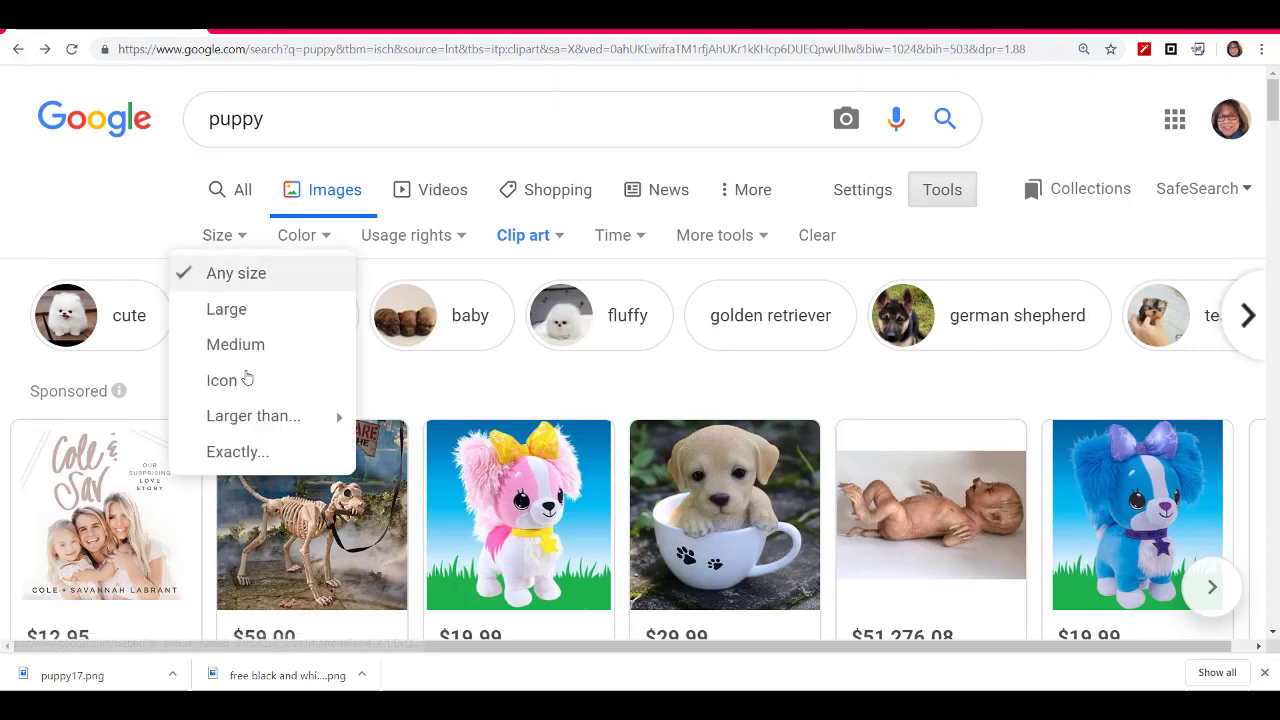
{"action": "mouse_move", "coordinate": [256, 431]}
{"action": "left_click", "coordinate": [445, 482]}
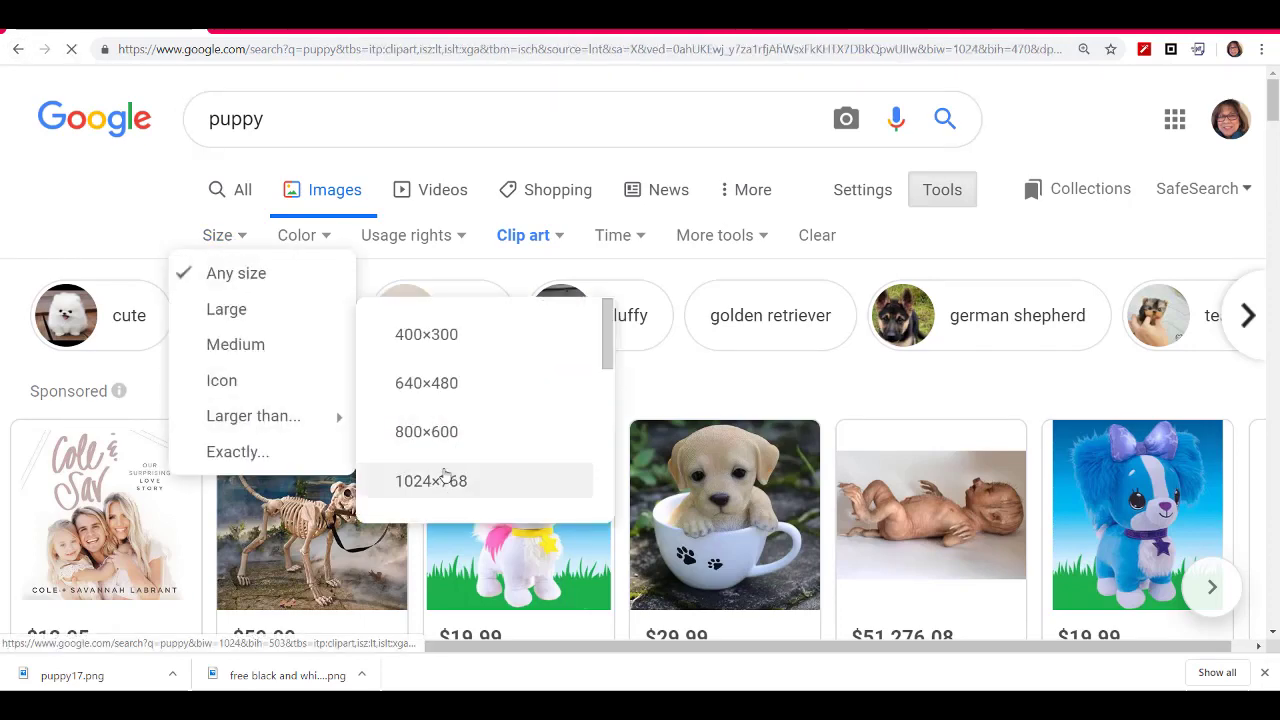
{"action": "scroll", "coordinate": [866, 420], "scroll_direction": "down", "scroll_amount": 10}
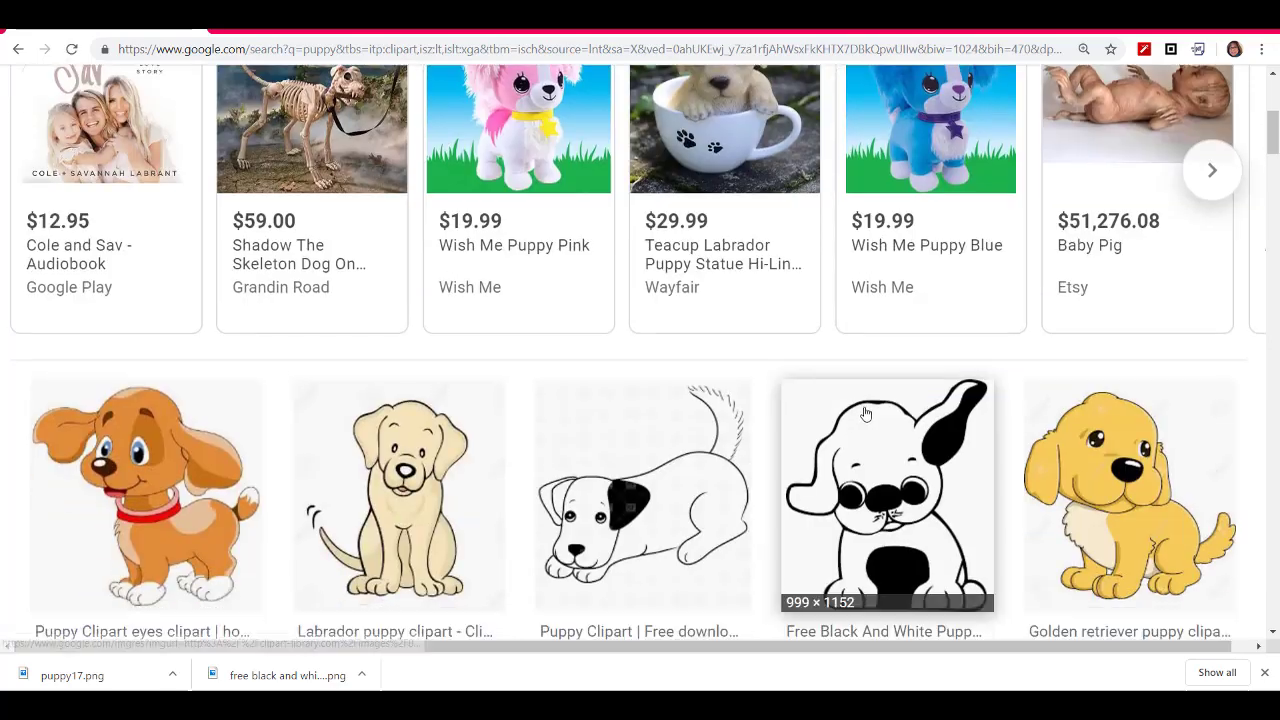
{"action": "scroll", "coordinate": [866, 424], "scroll_direction": "up", "scroll_amount": 10}
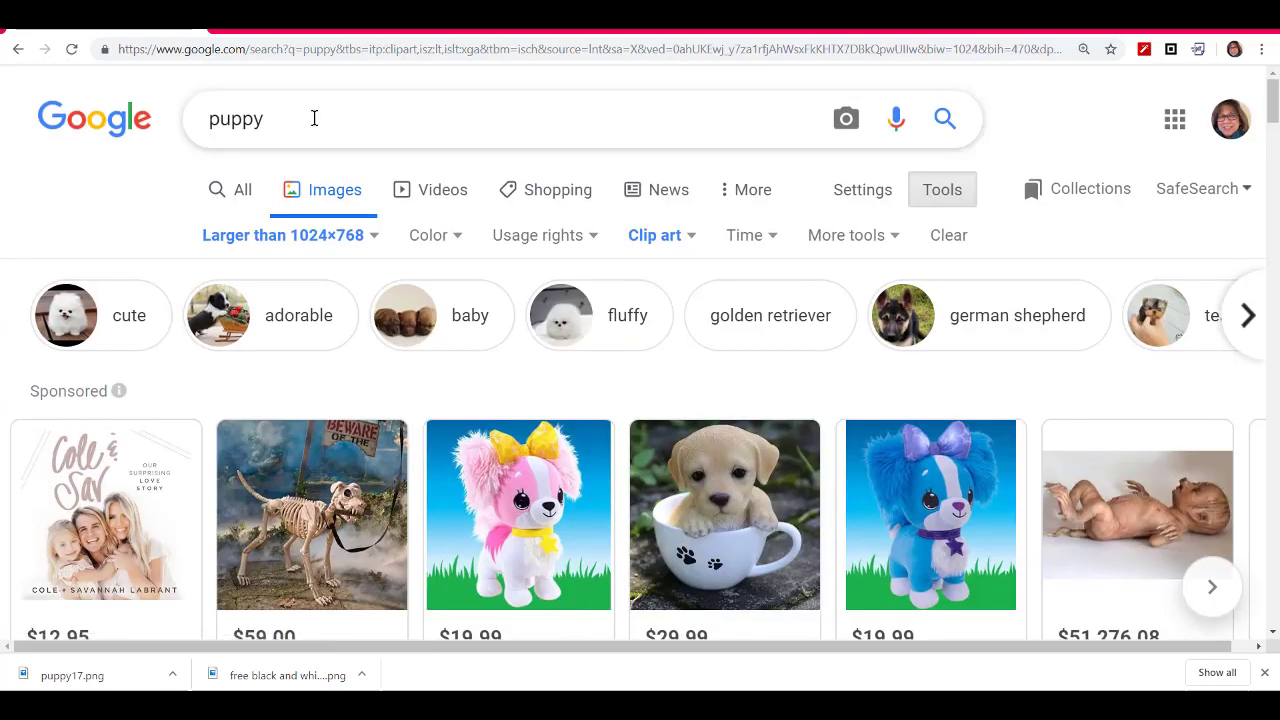
Search for hello kitty while keeping the clip art and size filters.
{"action": "left_click_drag", "start_coordinate": [317, 117], "coordinate": [113, 103]}
{"action": "type", "text": "hello kitty"}
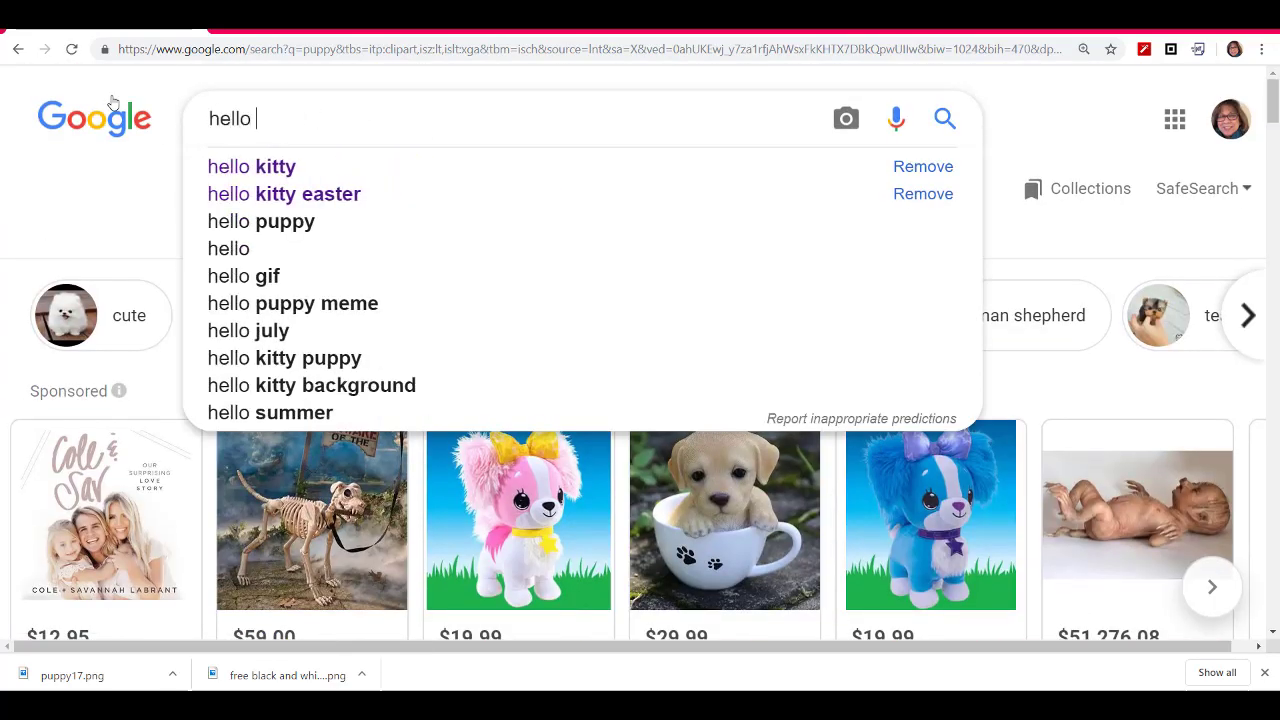
{"action": "key", "text": "Return"}
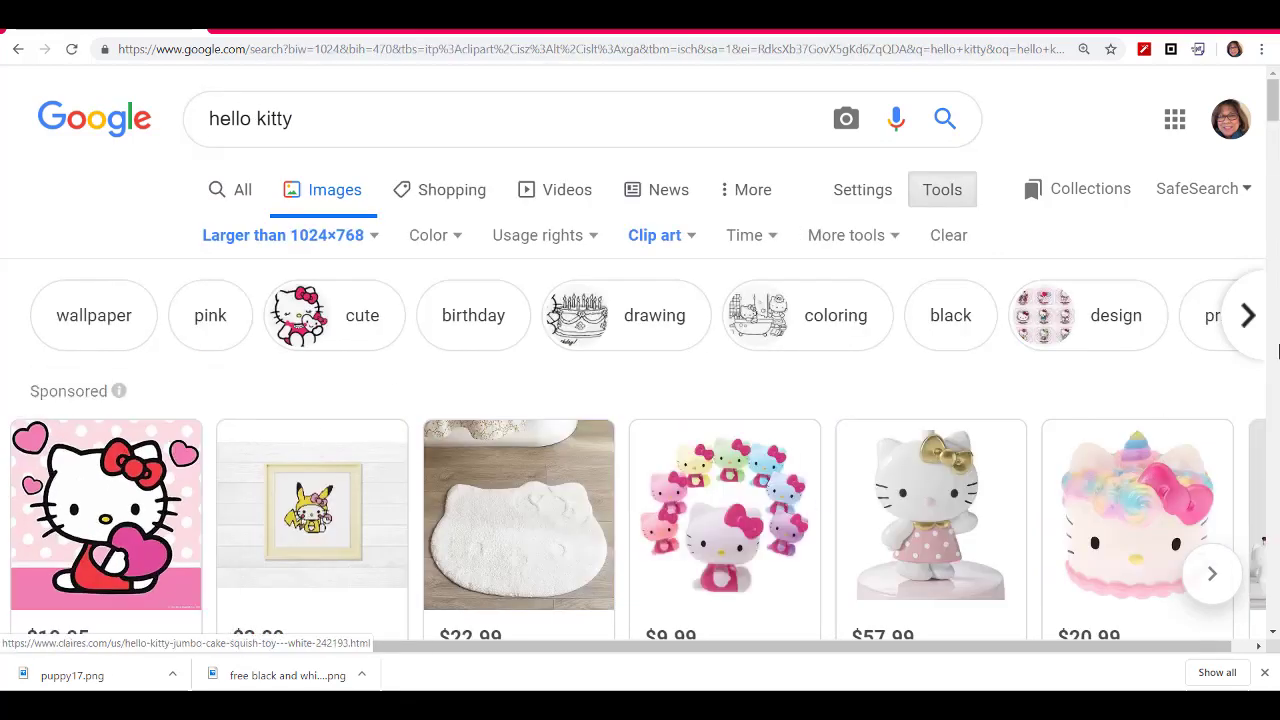
Find the 1607 × 1607 Hello Kitty clip art with the pink flower, open it and copy the image.
{"action": "left_click_drag", "start_coordinate": [1273, 104], "coordinate": [1273, 125]}
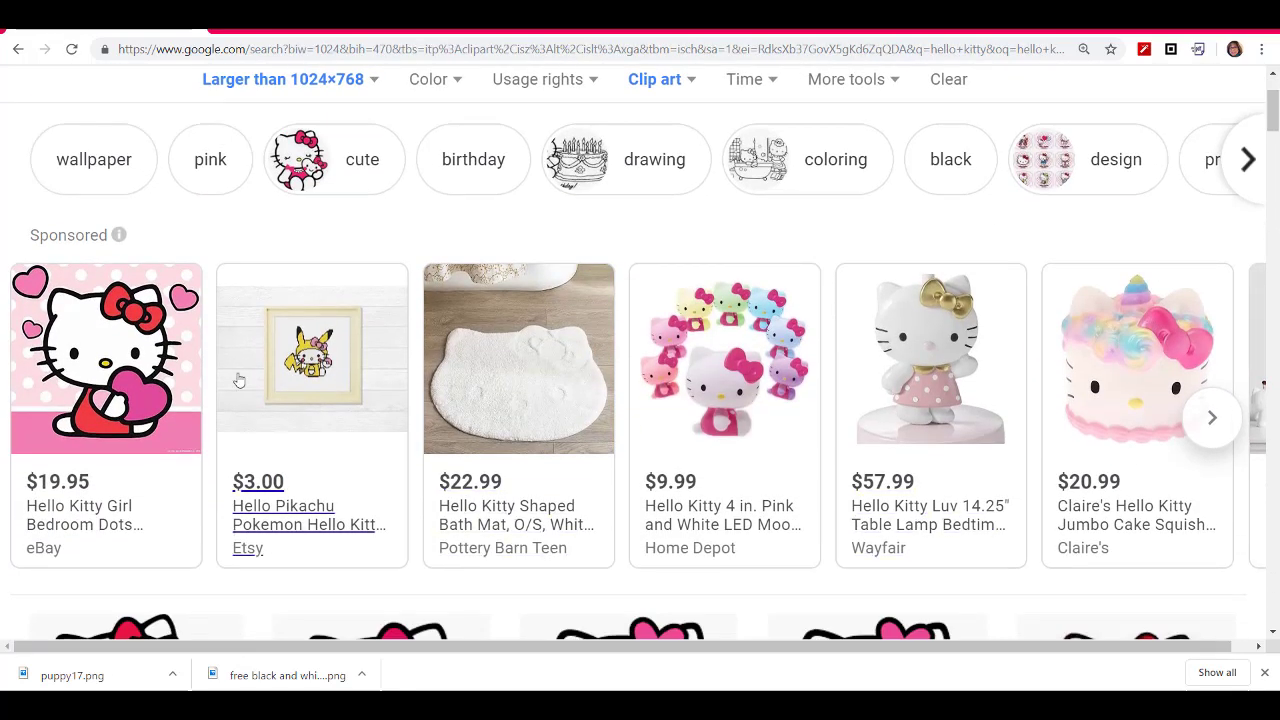
{"action": "scroll", "coordinate": [1010, 474], "scroll_direction": "down", "scroll_amount": 4}
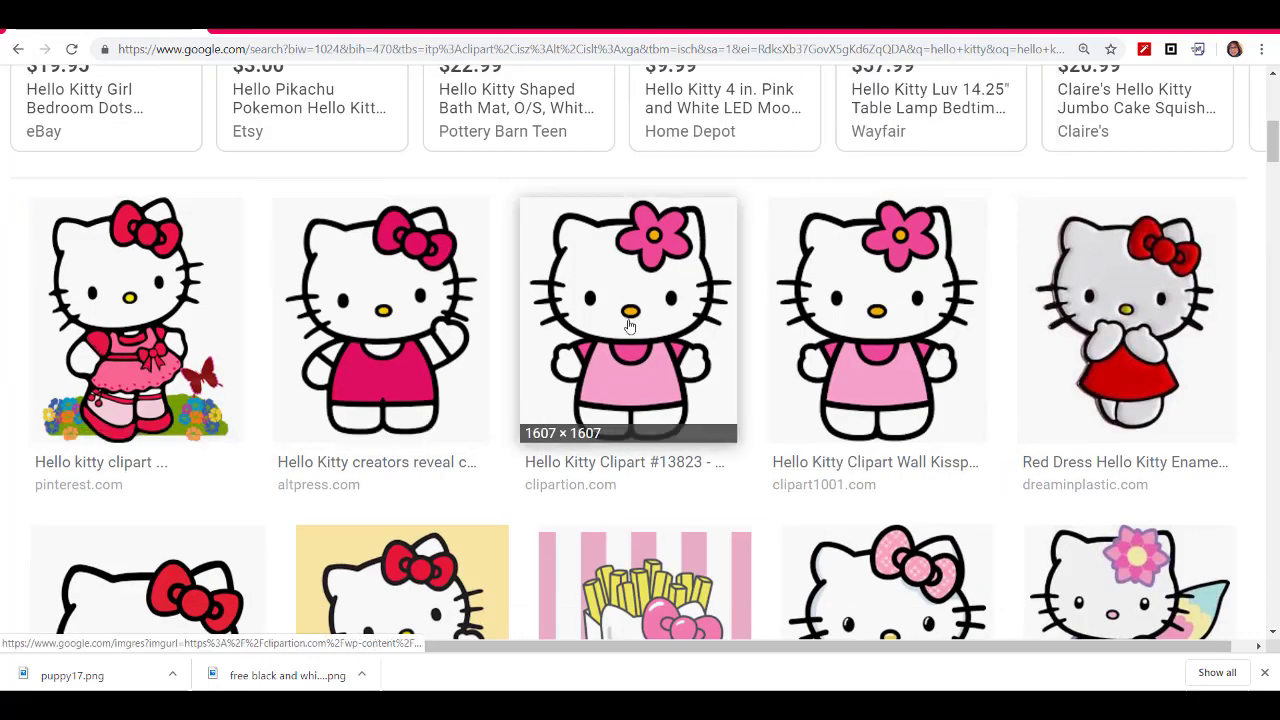
{"action": "scroll", "coordinate": [634, 323], "scroll_direction": "up", "scroll_amount": 2}
{"action": "scroll", "coordinate": [634, 323], "scroll_direction": "down", "scroll_amount": 2}
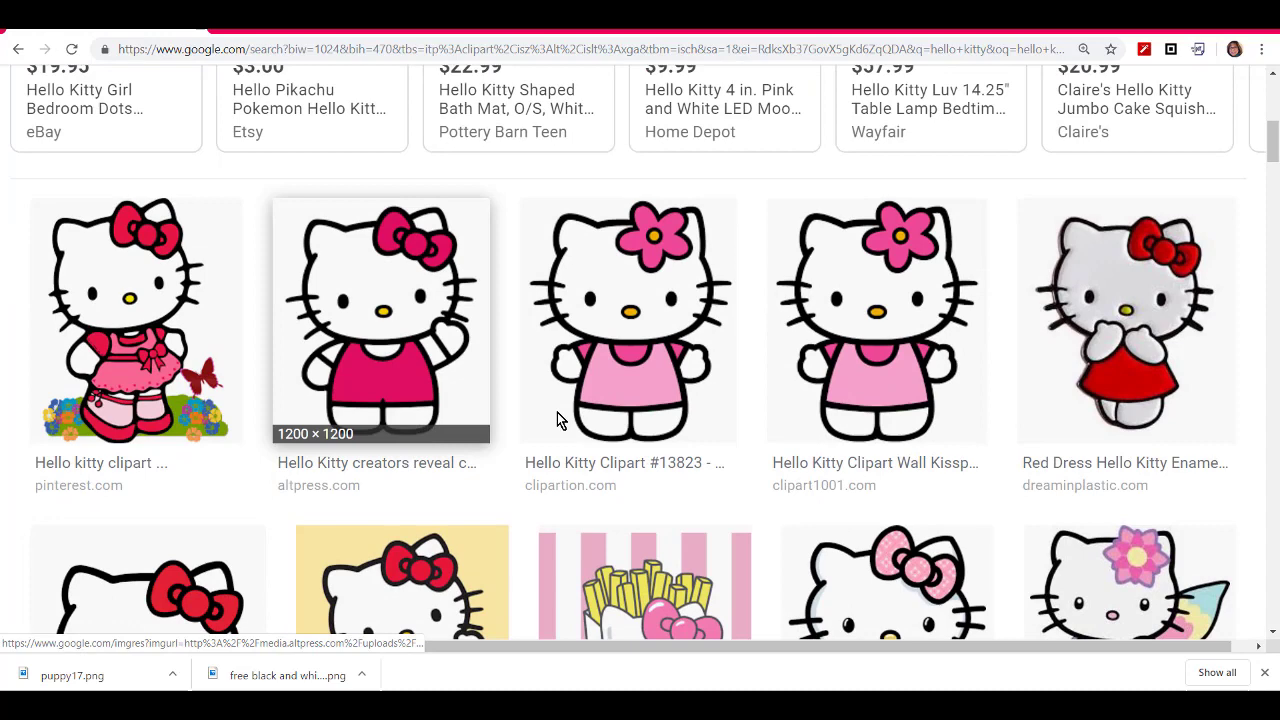
{"action": "left_click", "coordinate": [635, 356]}
{"action": "right_click", "coordinate": [356, 360]}
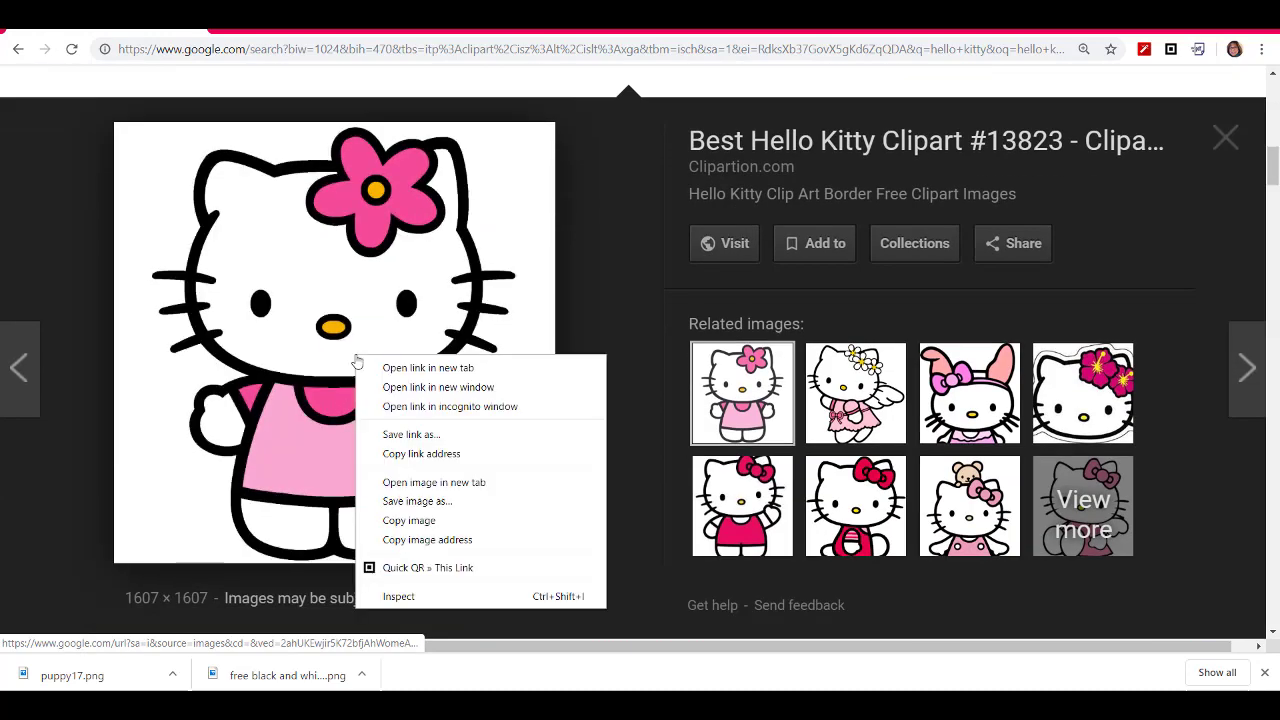
{"action": "left_click", "coordinate": [436, 530]}
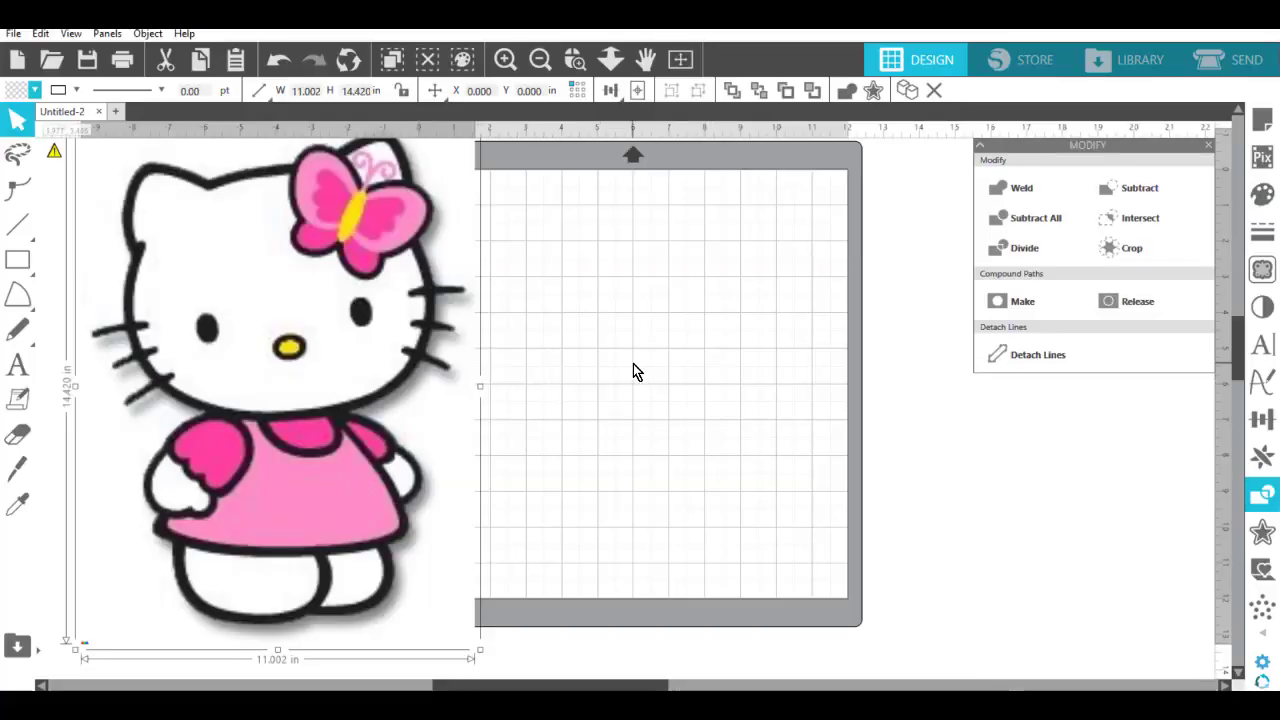
Switch to Silhouette Studio, paste the flower Hello Kitty image onto the mat and select it alone.
{"action": "right_click", "coordinate": [633, 370]}
{"action": "left_click", "coordinate": [678, 365]}
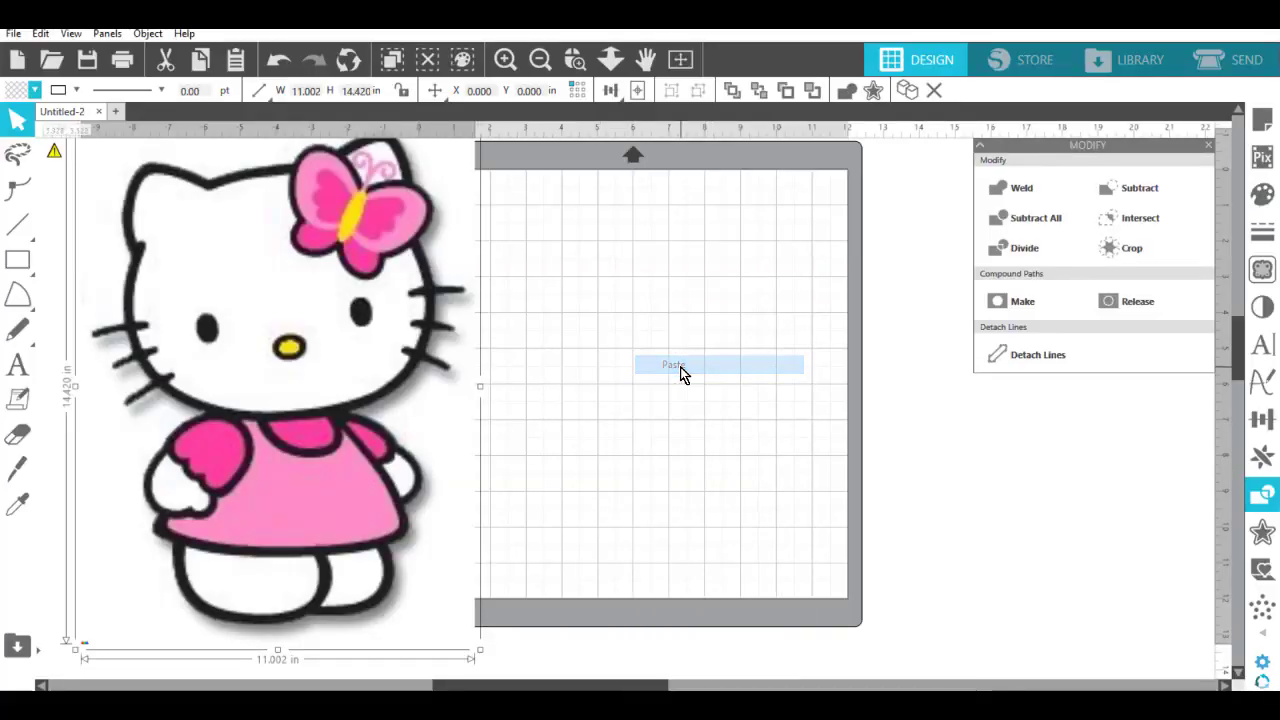
{"action": "scroll", "coordinate": [706, 417], "scroll_direction": "up", "scroll_amount": 3}
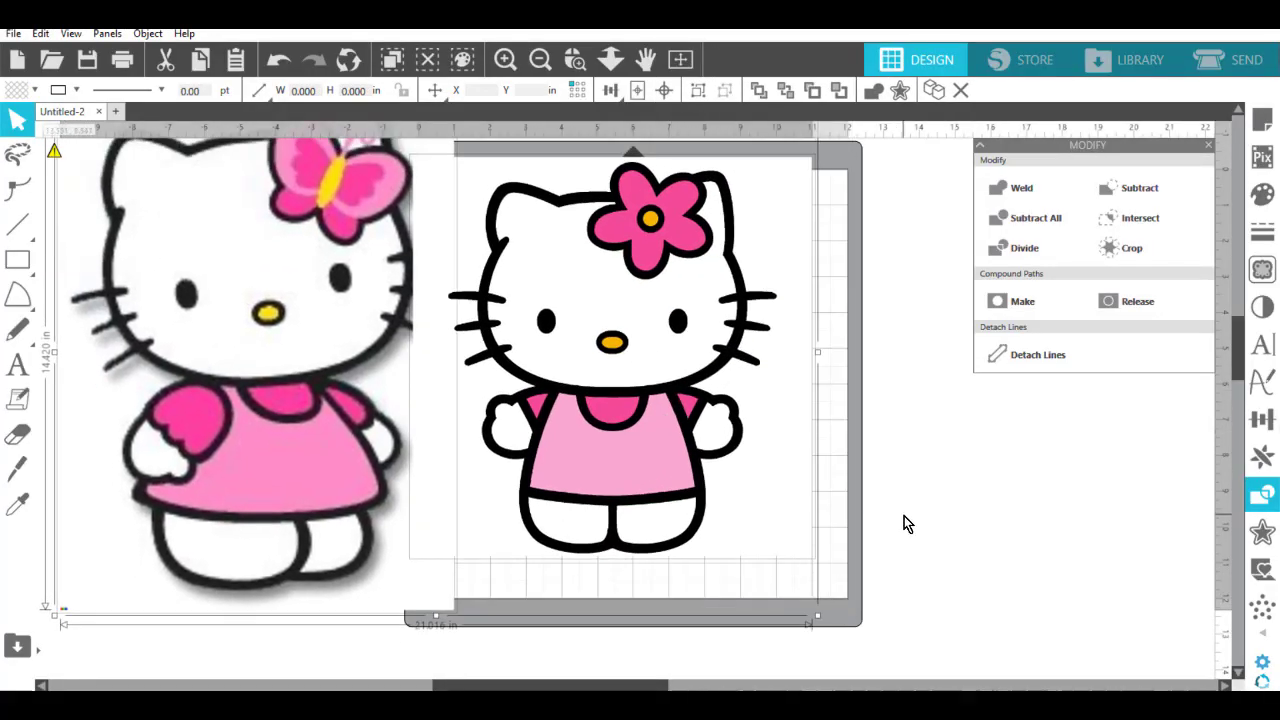
{"action": "left_click", "coordinate": [768, 505]}
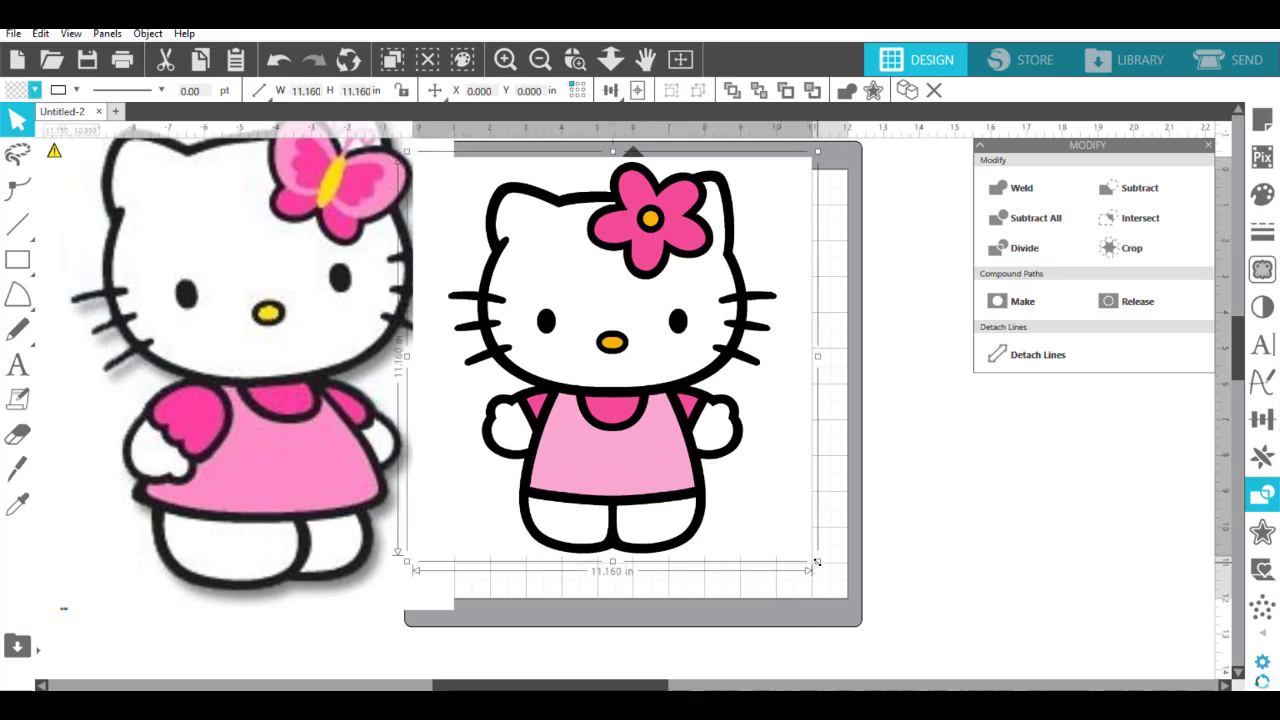
Enlarge the flower Hello Kitty image to about 14.2 by 14.2 inches and place it beside the butterfly image for comparison.
{"action": "left_click_drag", "start_coordinate": [817, 562], "coordinate": [943, 654]}
{"action": "left_click_drag", "start_coordinate": [723, 450], "coordinate": [765, 401]}
{"action": "left_click_drag", "start_coordinate": [367, 444], "coordinate": [345, 451]}
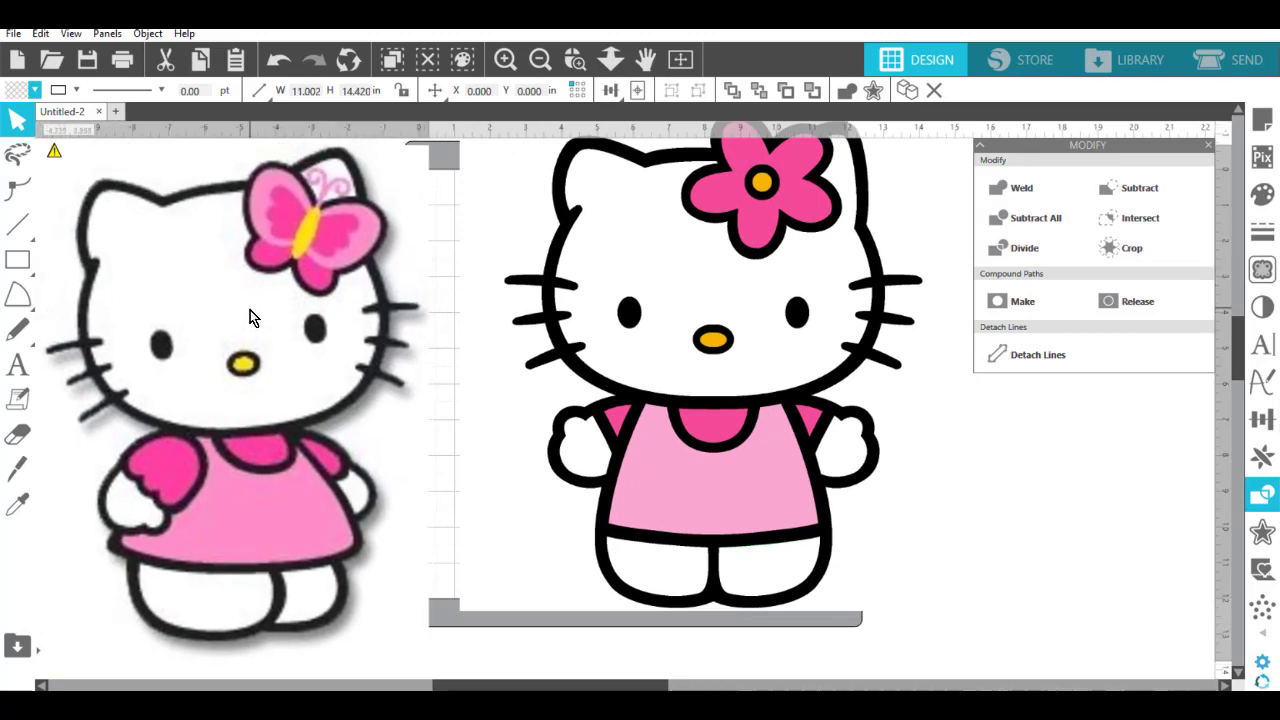
{"action": "left_click_drag", "start_coordinate": [546, 310], "coordinate": [523, 350]}
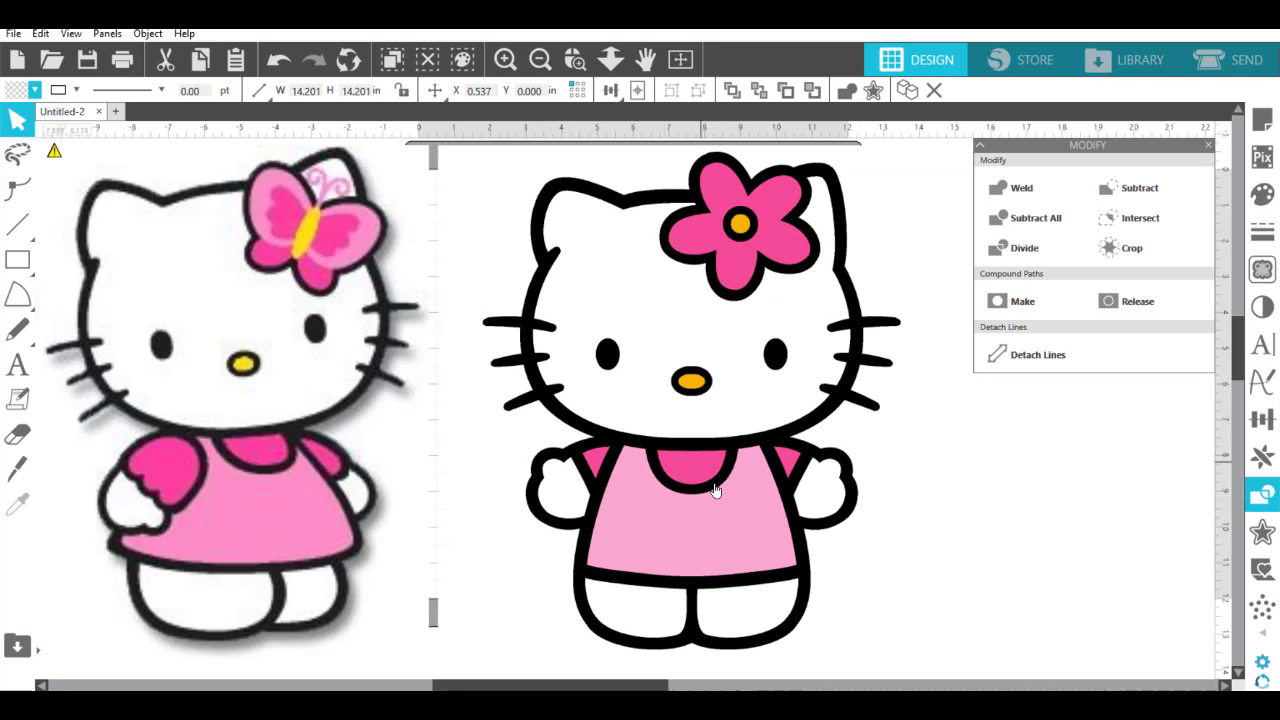
Reposition both Hello Kitty images with a wider gap between them and close the Modify options.
{"action": "left_click", "coordinate": [911, 515]}
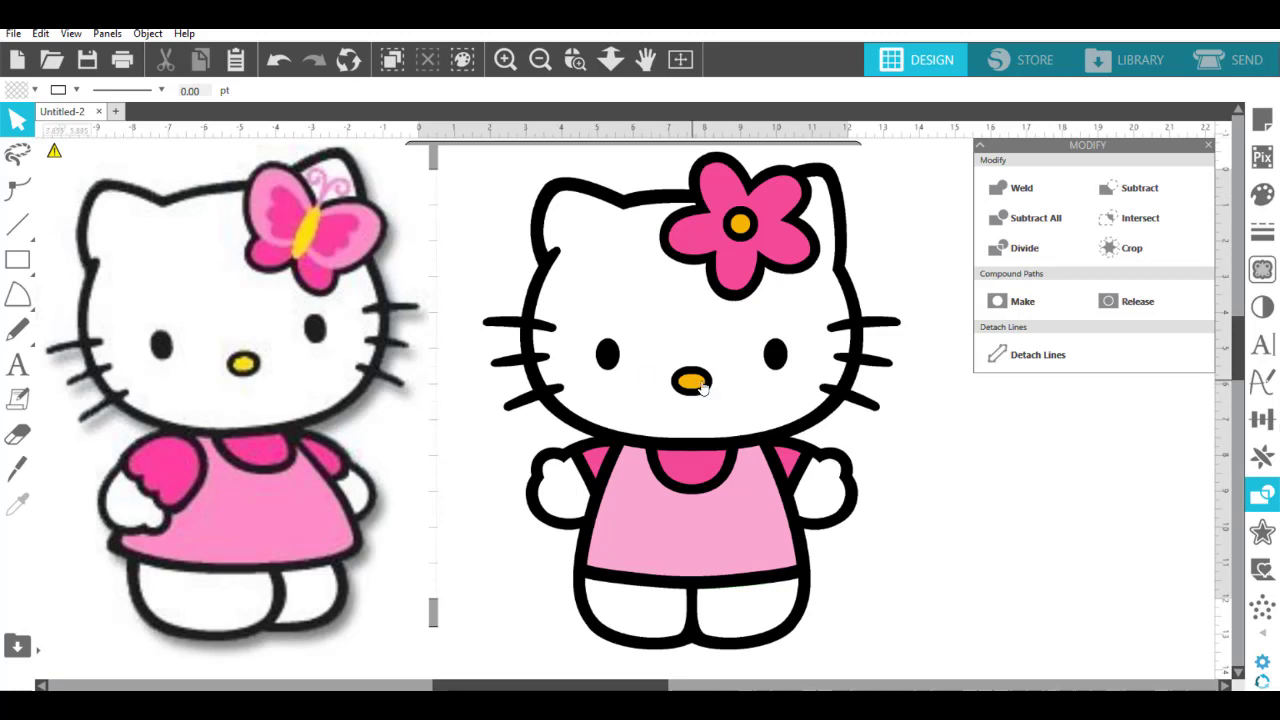
{"action": "left_click_drag", "start_coordinate": [691, 380], "coordinate": [740, 382]}
{"action": "left_click_drag", "start_coordinate": [329, 367], "coordinate": [362, 362]}
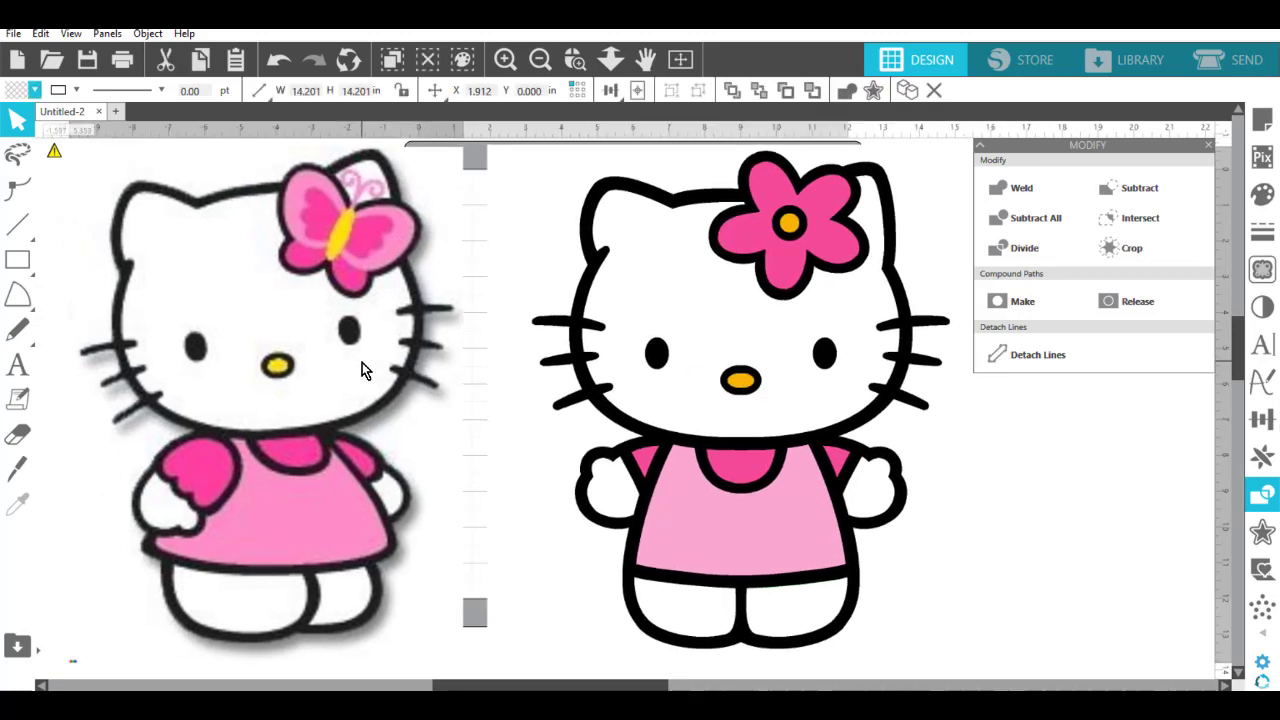
{"action": "left_click_drag", "start_coordinate": [791, 323], "coordinate": [873, 303]}
{"action": "left_click", "coordinate": [1208, 145]}
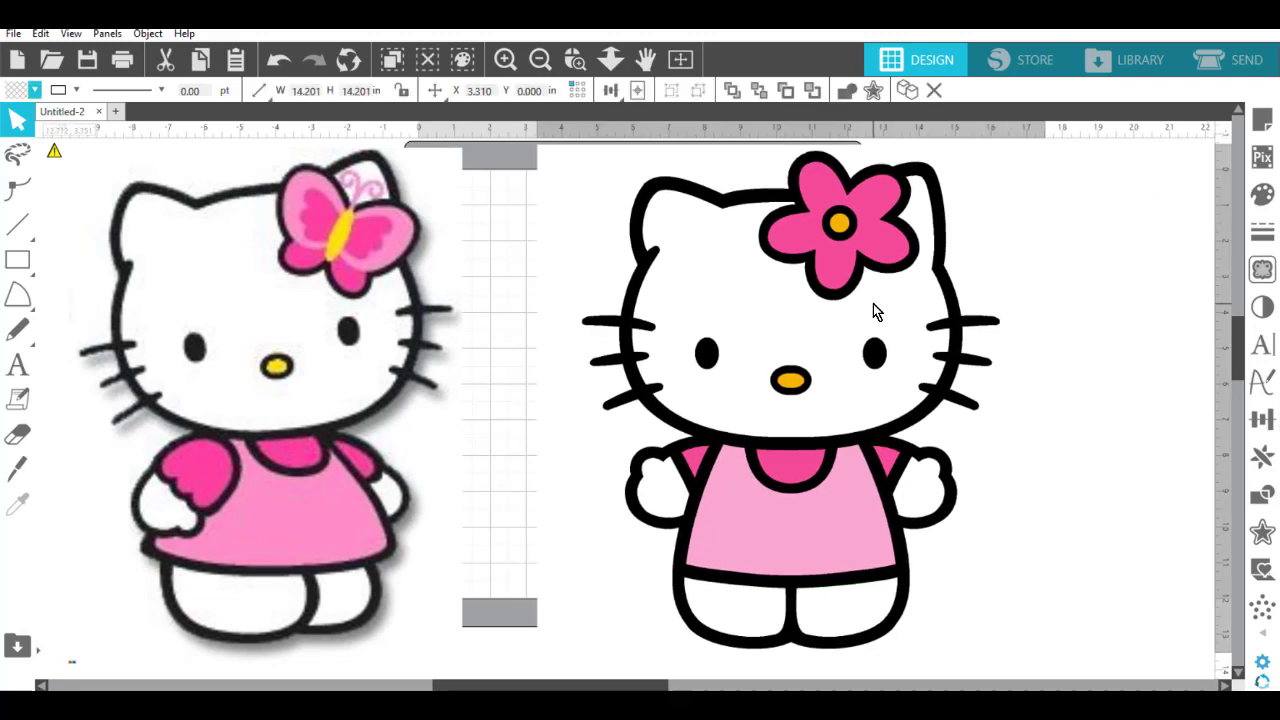
Trace the flower Hello Kitty image within an area about 12.9 by 14.3 inches and move the picture off its traced outline.
{"action": "left_click_drag", "start_coordinate": [364, 341], "coordinate": [389, 330]}
{"action": "left_click", "coordinate": [1110, 410]}
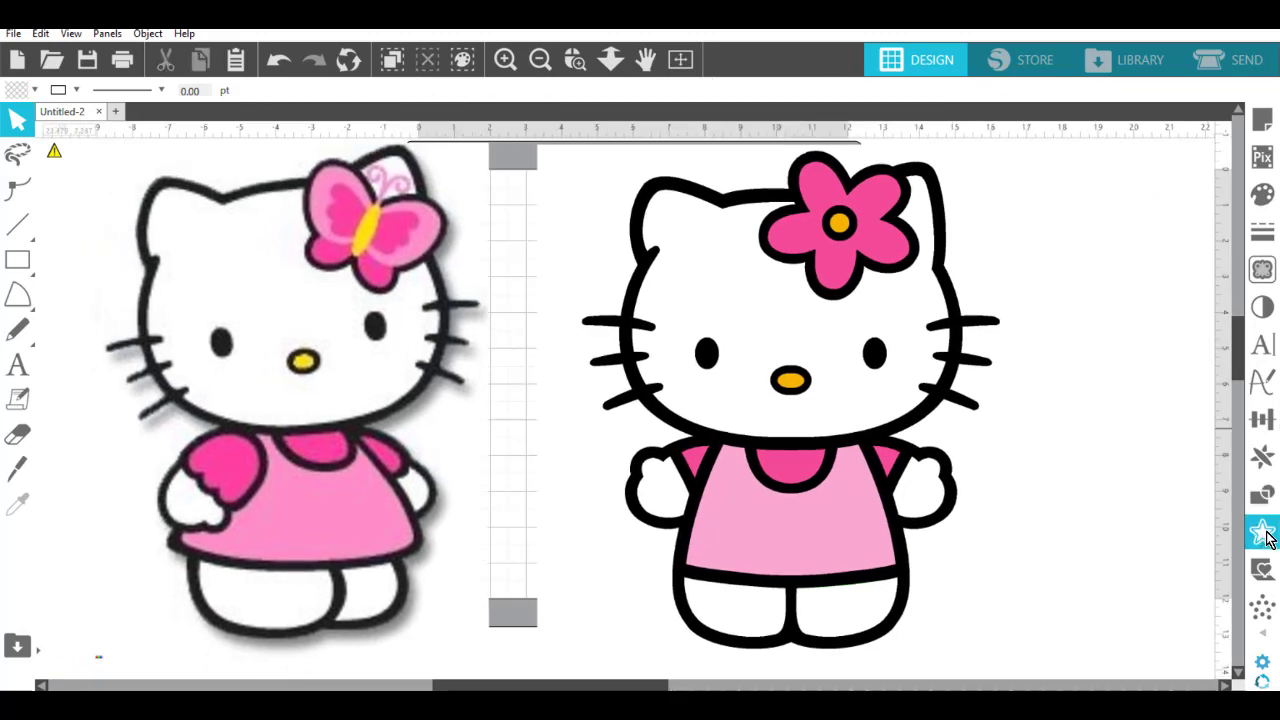
{"action": "left_click", "coordinate": [1266, 536]}
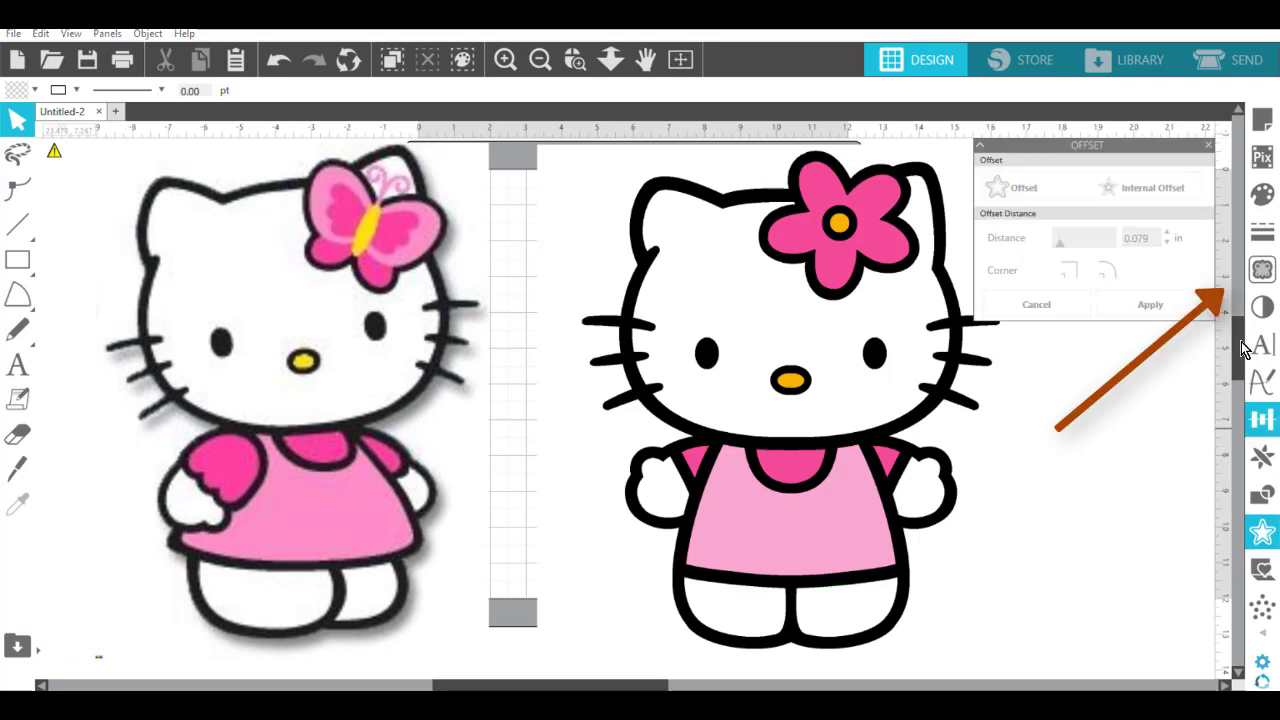
{"action": "left_click", "coordinate": [1266, 274]}
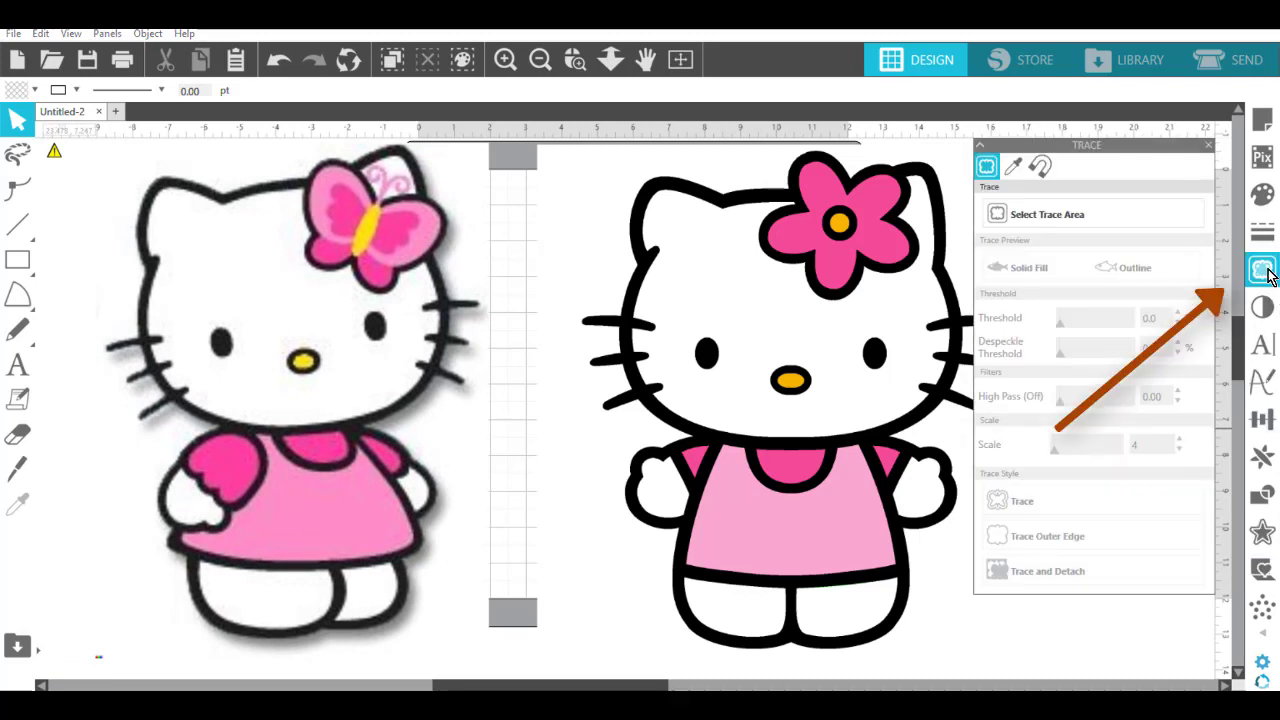
{"action": "left_click", "coordinate": [1103, 211]}
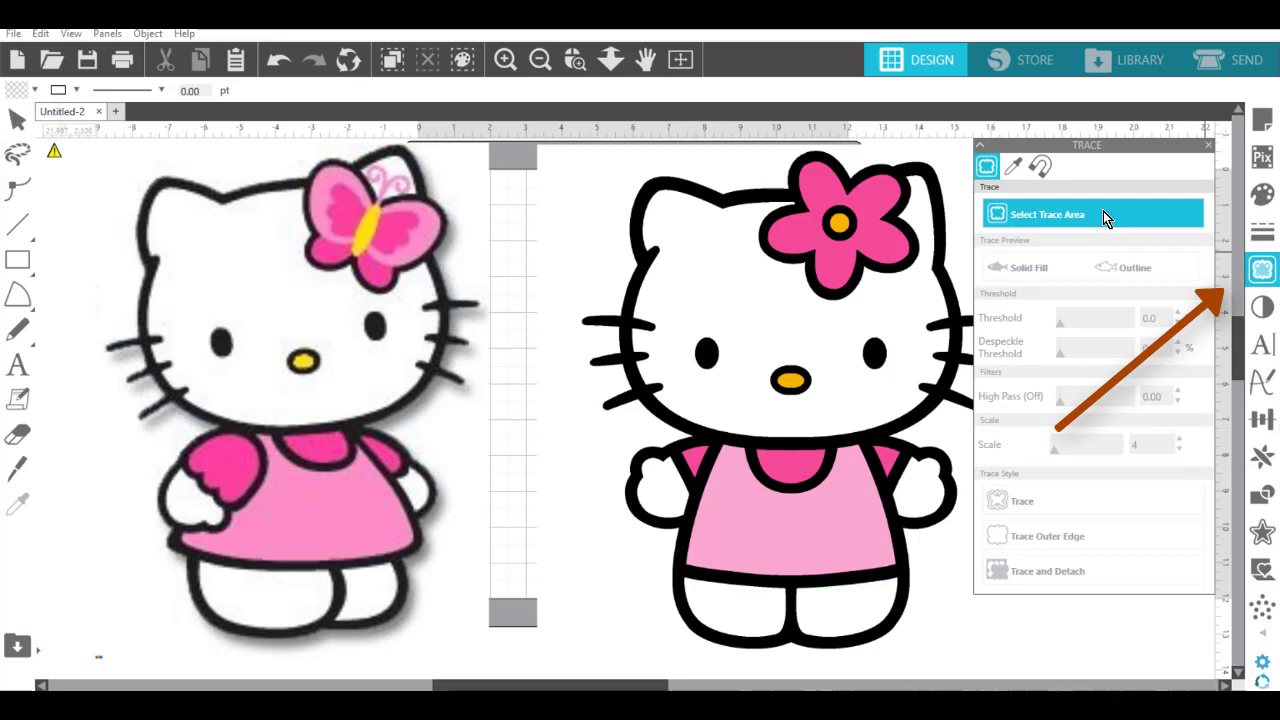
{"action": "mouse_move", "coordinate": [566, 151]}
{"action": "left_mouse_down"}
{"action": "mouse_move", "coordinate": [730, 181]}
{"action": "mouse_move", "coordinate": [1022, 612]}
{"action": "mouse_move", "coordinate": [1027, 664]}
{"action": "left_mouse_up"}
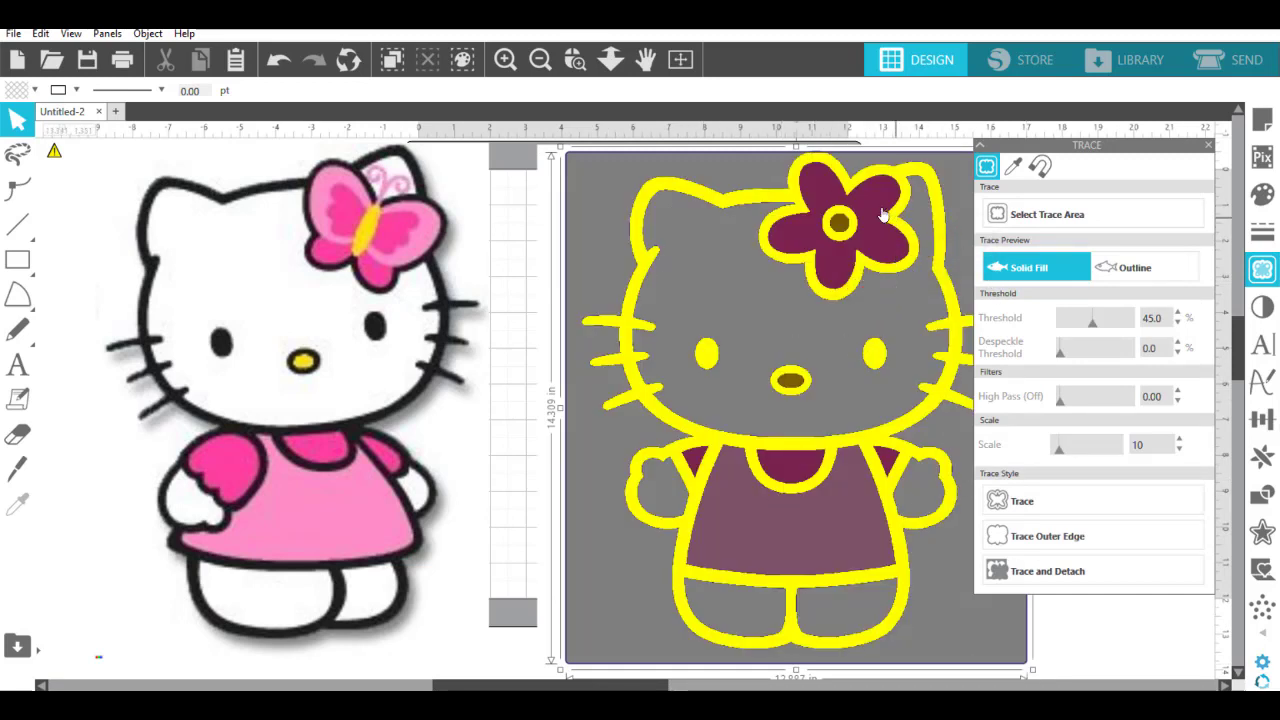
{"action": "left_click", "coordinate": [1039, 501]}
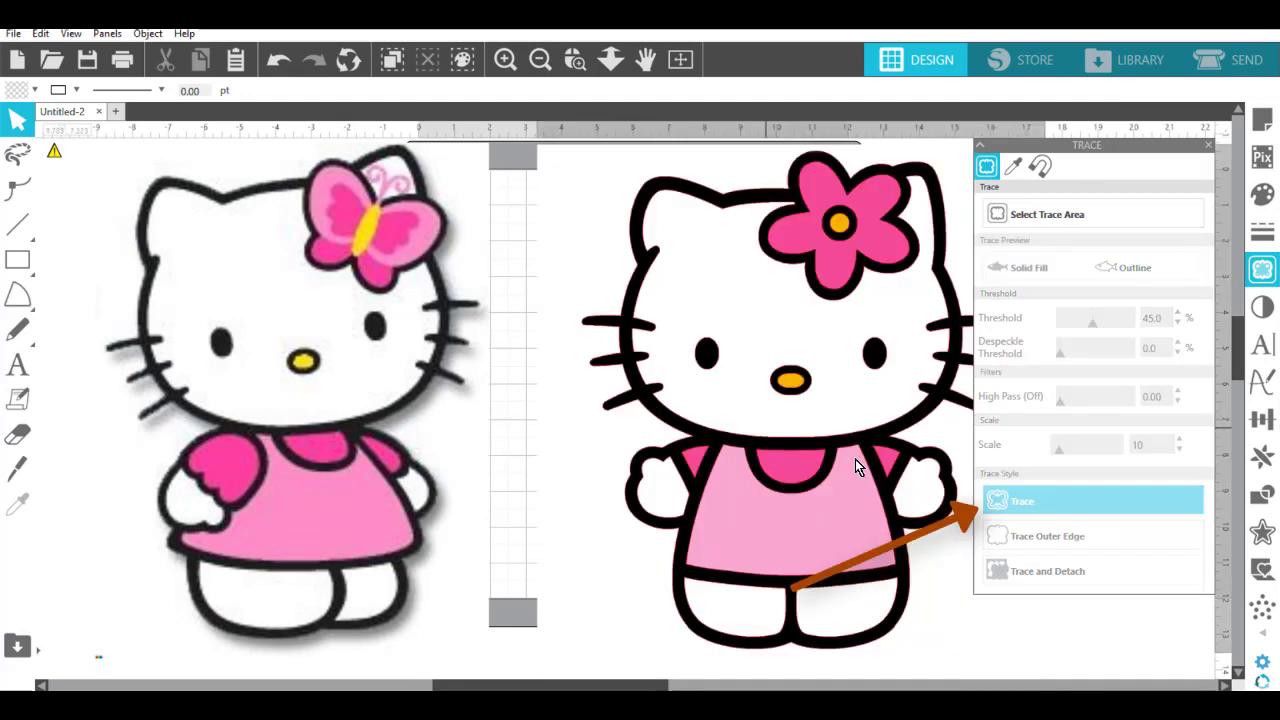
{"action": "mouse_move", "coordinate": [857, 463]}
{"action": "left_mouse_down"}
{"action": "mouse_move", "coordinate": [1117, 526]}
{"action": "mouse_move", "coordinate": [1261, 455]}
{"action": "left_mouse_up"}
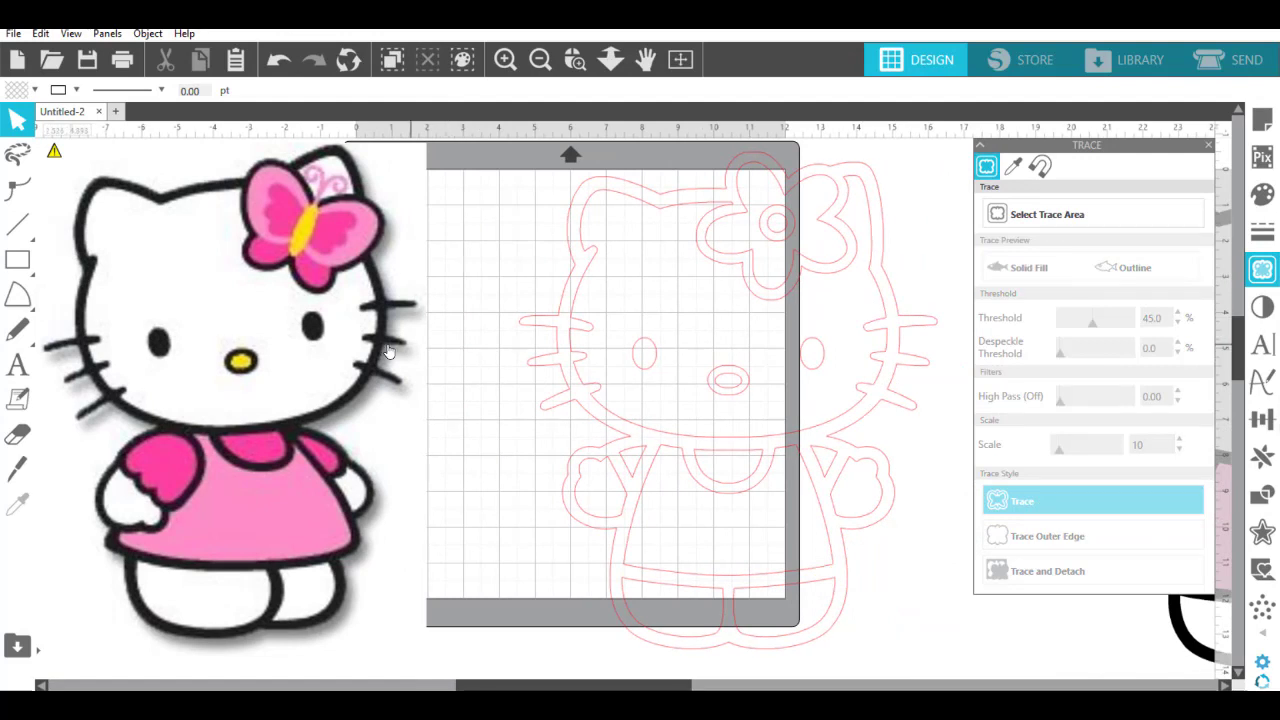
Trace the whole butterfly Hello Kitty image, extending the trace area to include the whiskers, and move the picture off its outline.
{"action": "mouse_move", "coordinate": [383, 345]}
{"action": "left_mouse_down"}
{"action": "mouse_move", "coordinate": [443, 355]}
{"action": "mouse_move", "coordinate": [463, 341]}
{"action": "left_mouse_up"}
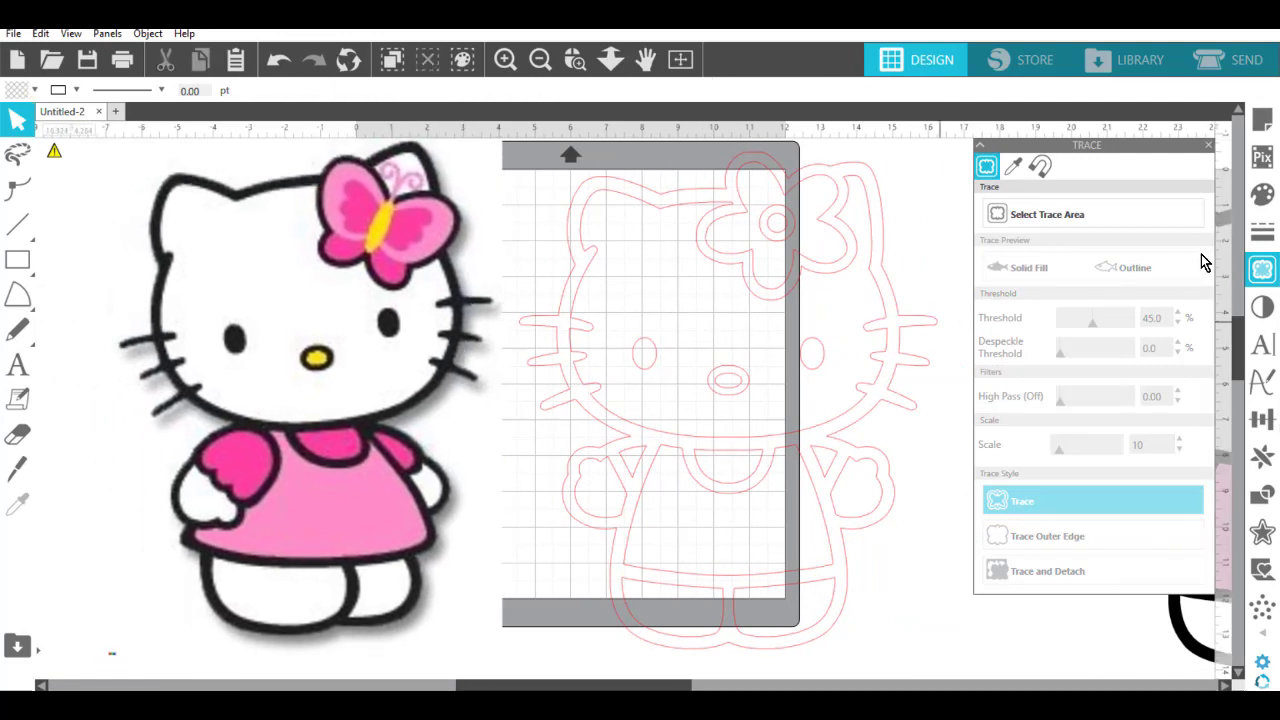
{"action": "left_click", "coordinate": [1060, 216]}
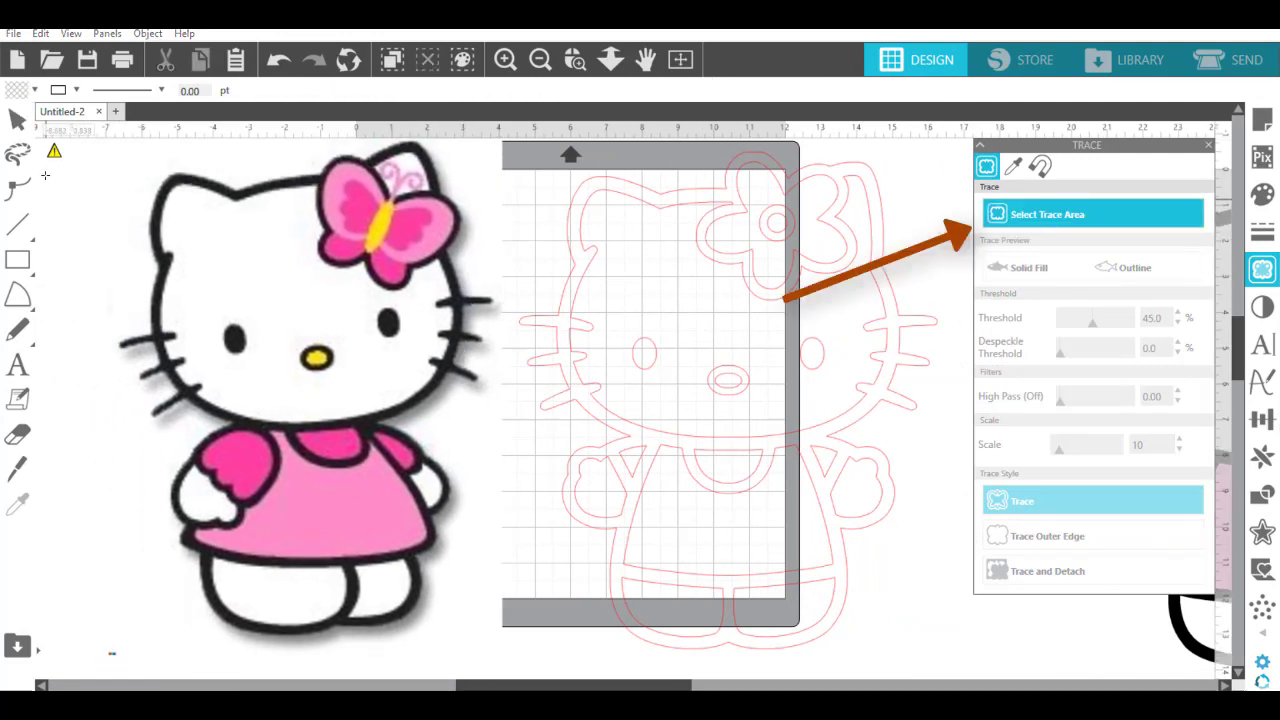
{"action": "mouse_move", "coordinate": [83, 142]}
{"action": "left_mouse_down"}
{"action": "mouse_move", "coordinate": [436, 254]}
{"action": "mouse_move", "coordinate": [494, 684]}
{"action": "mouse_move", "coordinate": [480, 660]}
{"action": "left_mouse_up"}
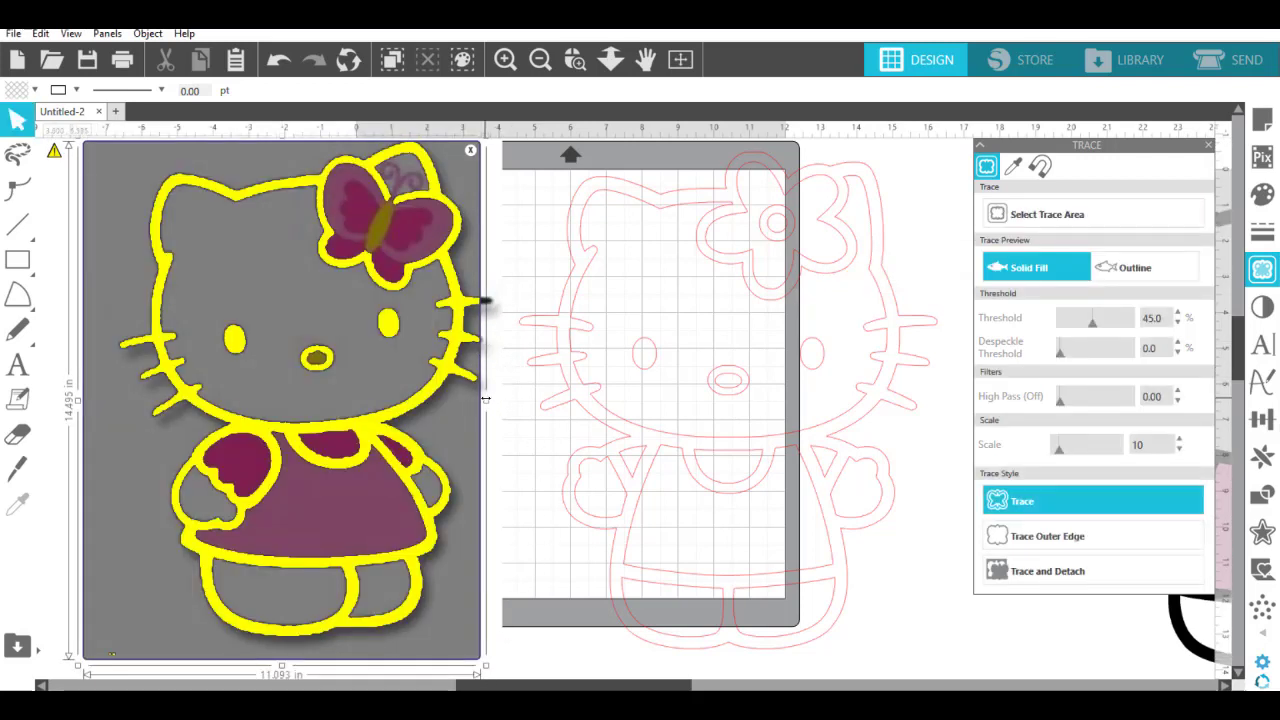
{"action": "left_click_drag", "start_coordinate": [485, 398], "coordinate": [497, 399]}
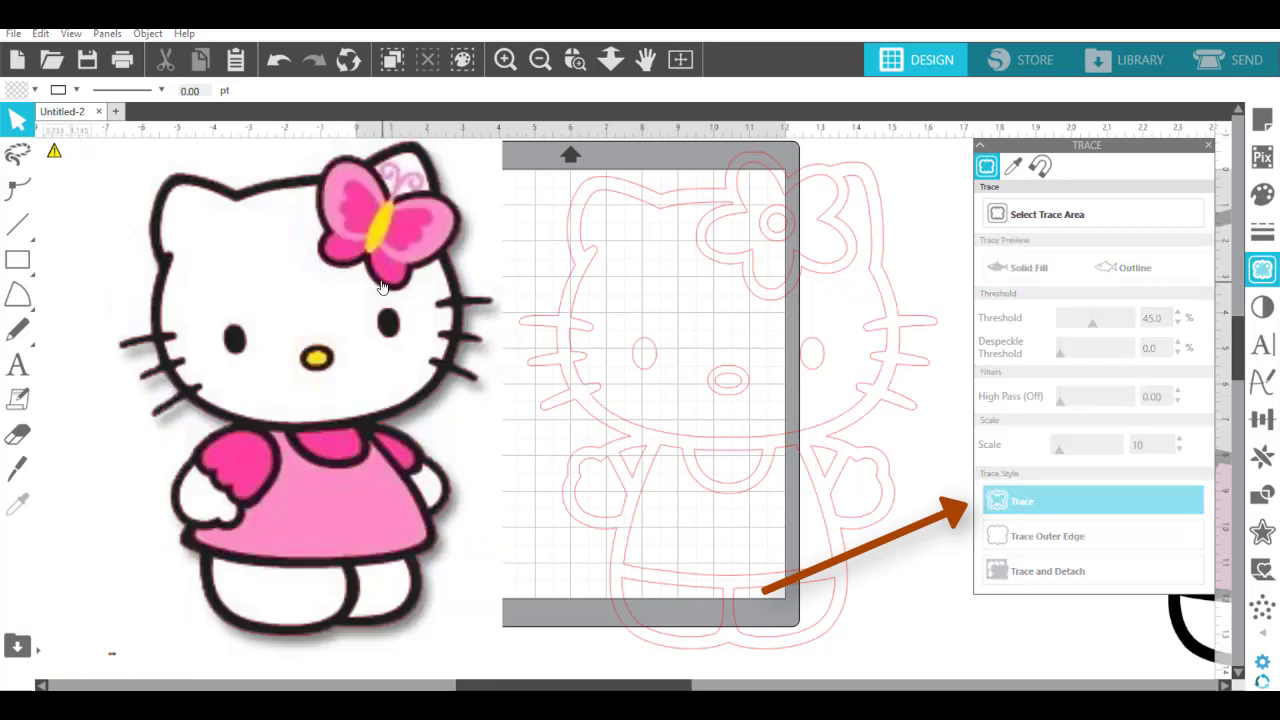
{"action": "mouse_move", "coordinate": [383, 283]}
{"action": "left_mouse_down"}
{"action": "mouse_move", "coordinate": [829, 487]}
{"action": "mouse_move", "coordinate": [1160, 705]}
{"action": "left_mouse_up"}
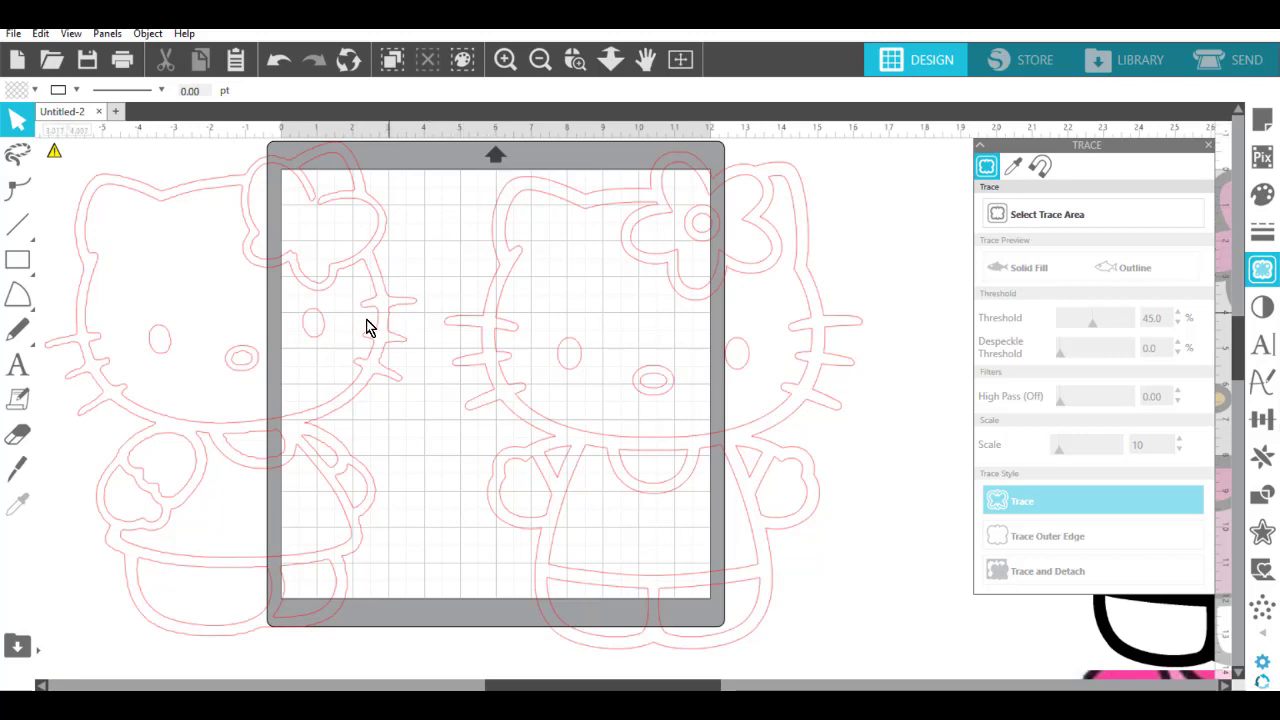
Compare the whisker and face outlines of both traces up close and move the butterfly trace farther from the flower trace.
{"action": "left_click", "coordinate": [574, 61]}
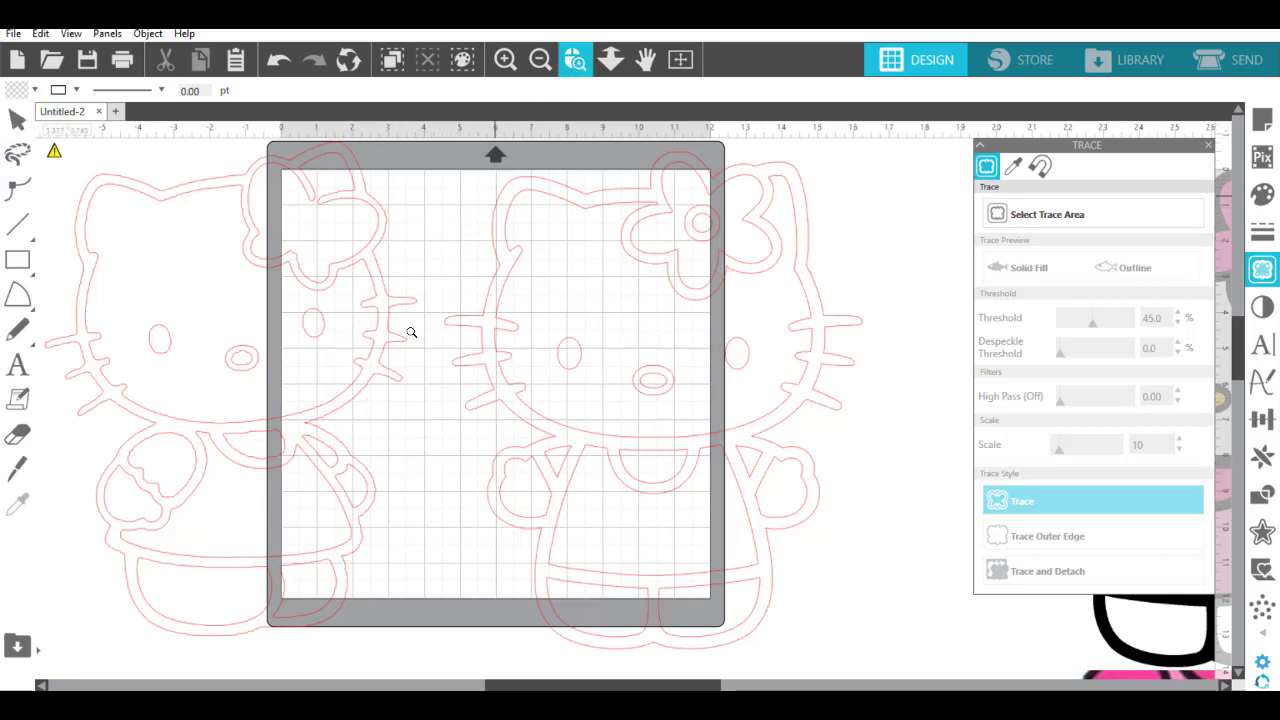
{"action": "left_click", "coordinate": [608, 444]}
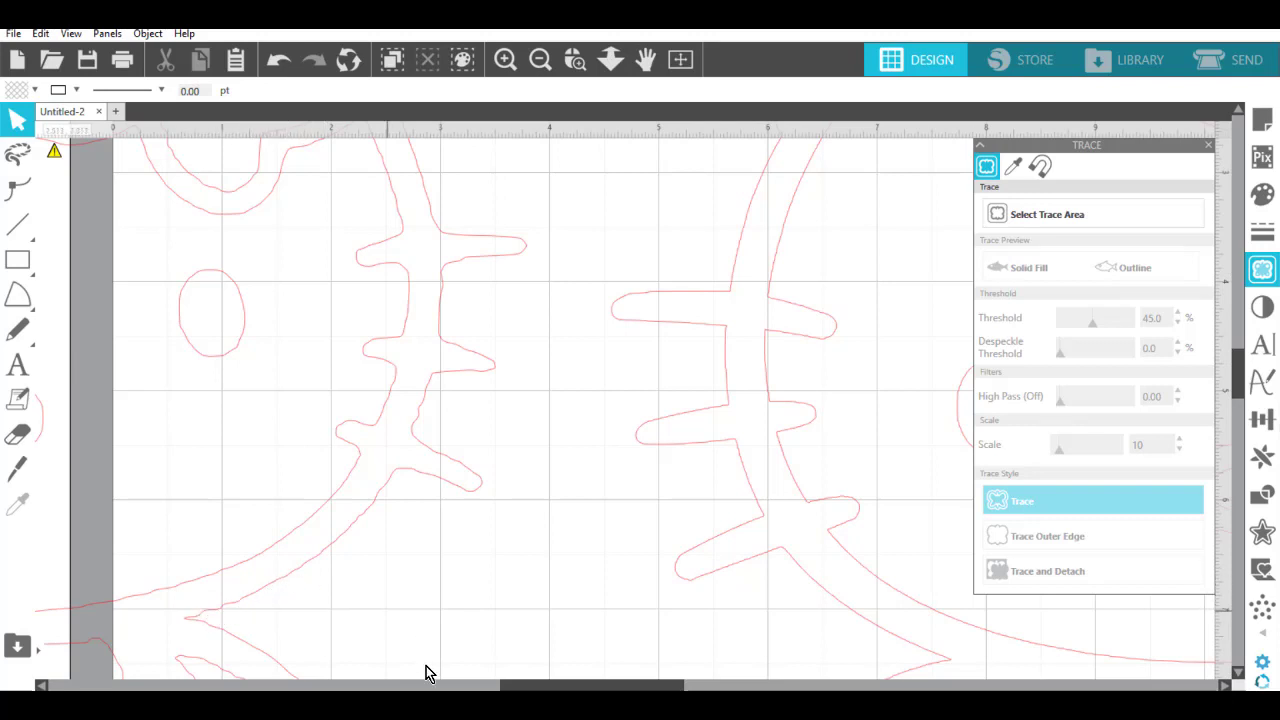
{"action": "left_click_drag", "start_coordinate": [520, 686], "coordinate": [645, 690]}
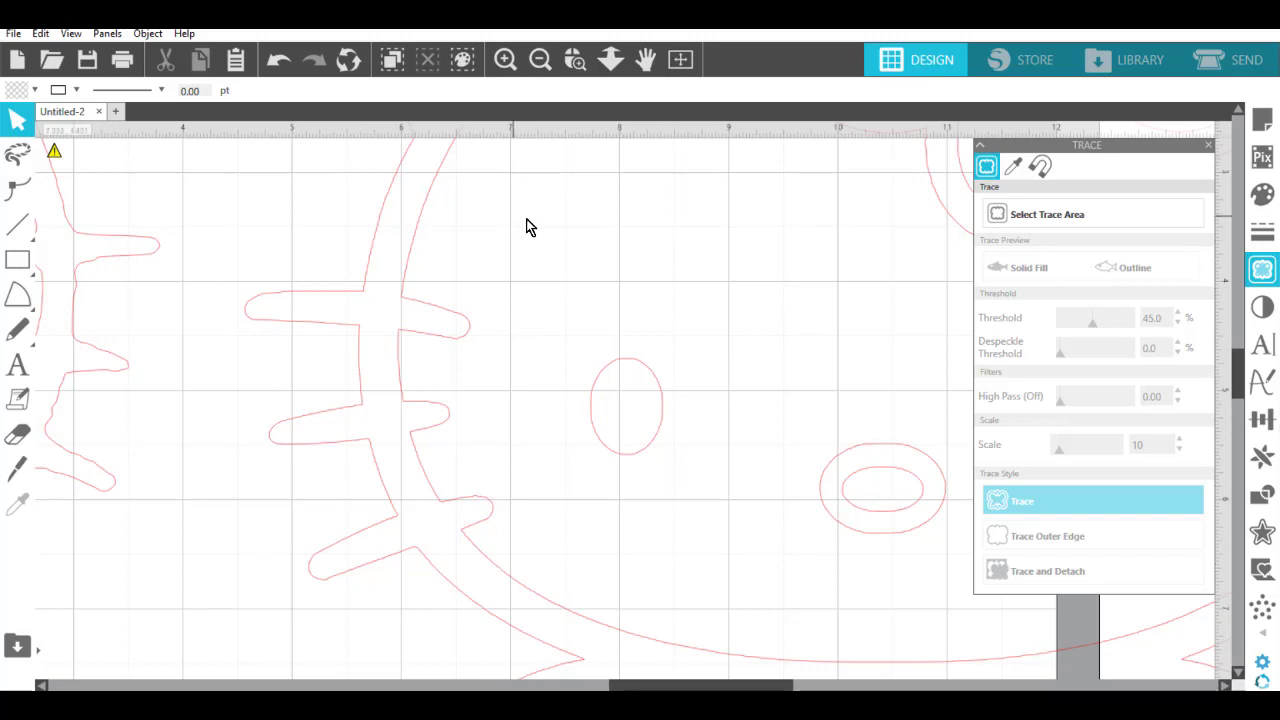
{"action": "left_click", "coordinate": [680, 59]}
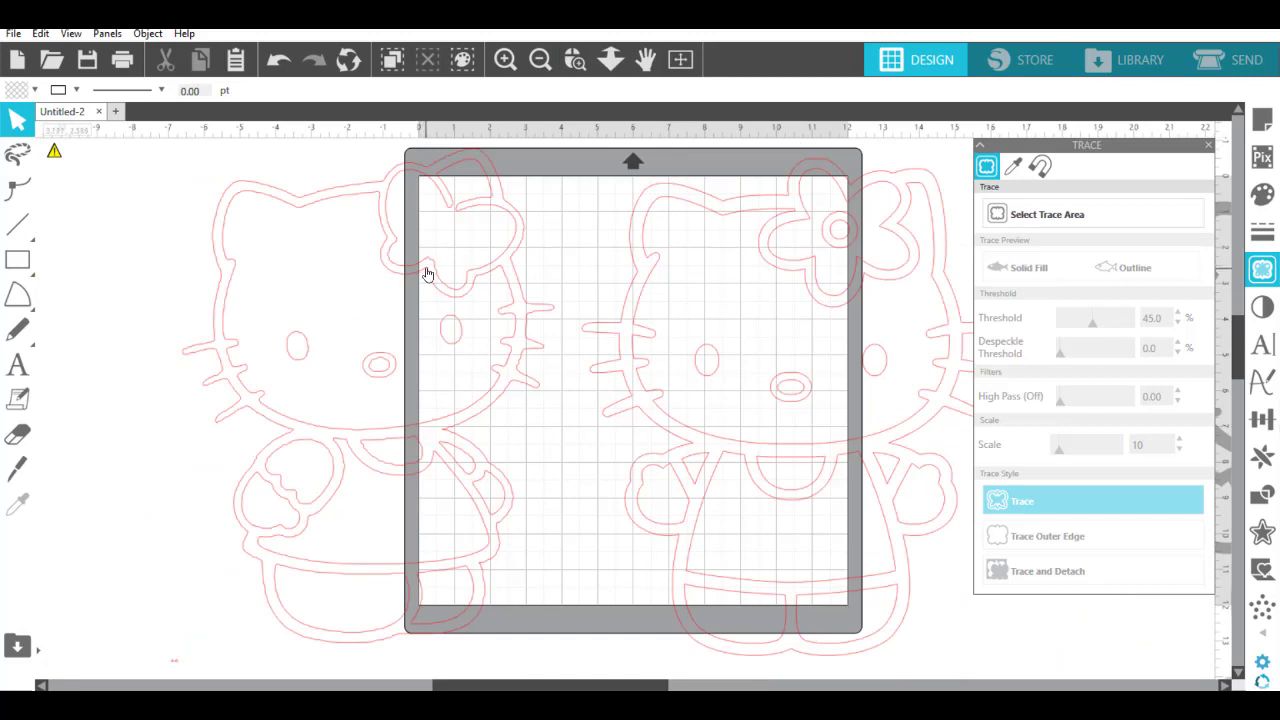
{"action": "left_click_drag", "start_coordinate": [426, 271], "coordinate": [358, 290]}
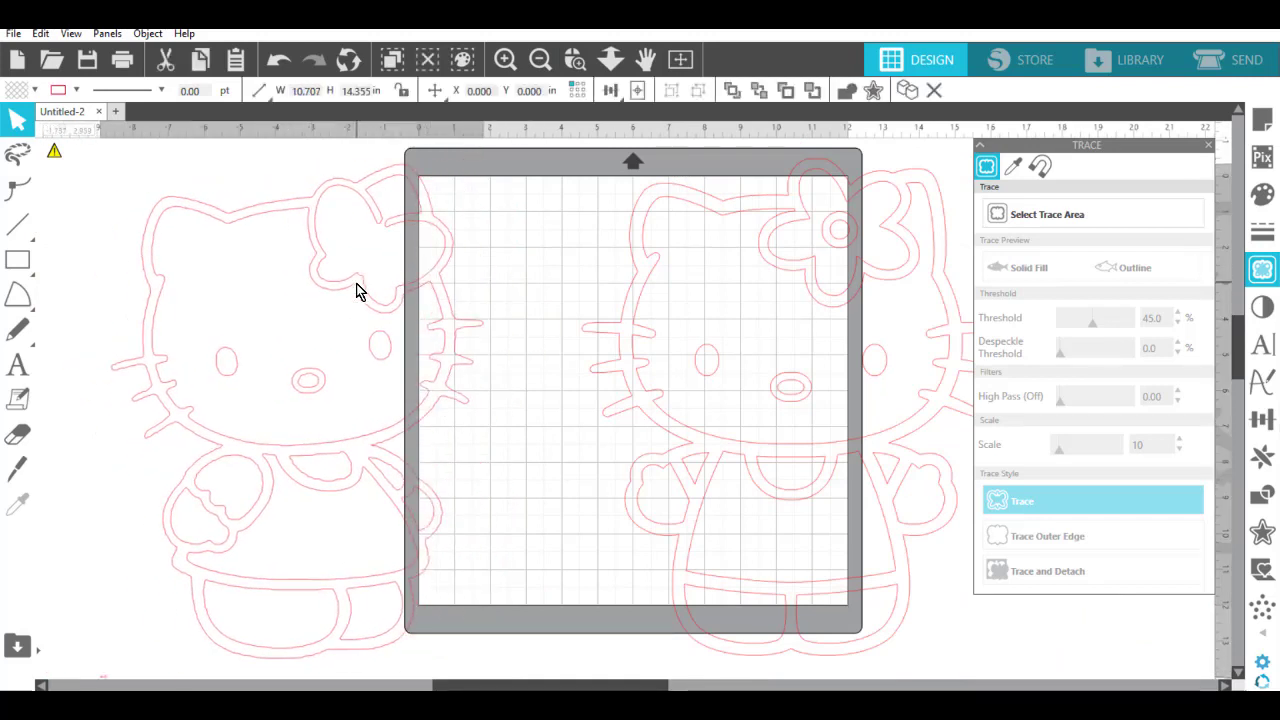
{"action": "left_click", "coordinate": [418, 380]}
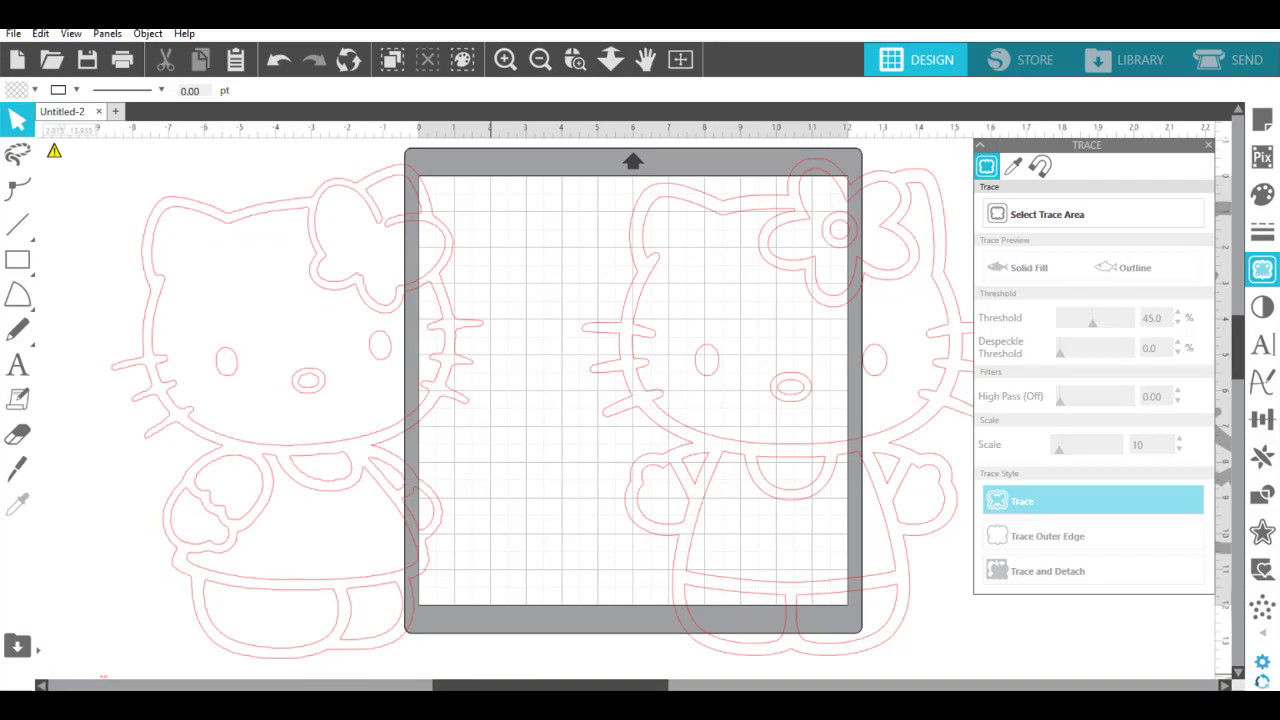
Switch to the browser, highlight the pixel dimensions under the flower Hello Kitty image and go back to the earlier results.
{"action": "left_click", "coordinate": [570, 706]}
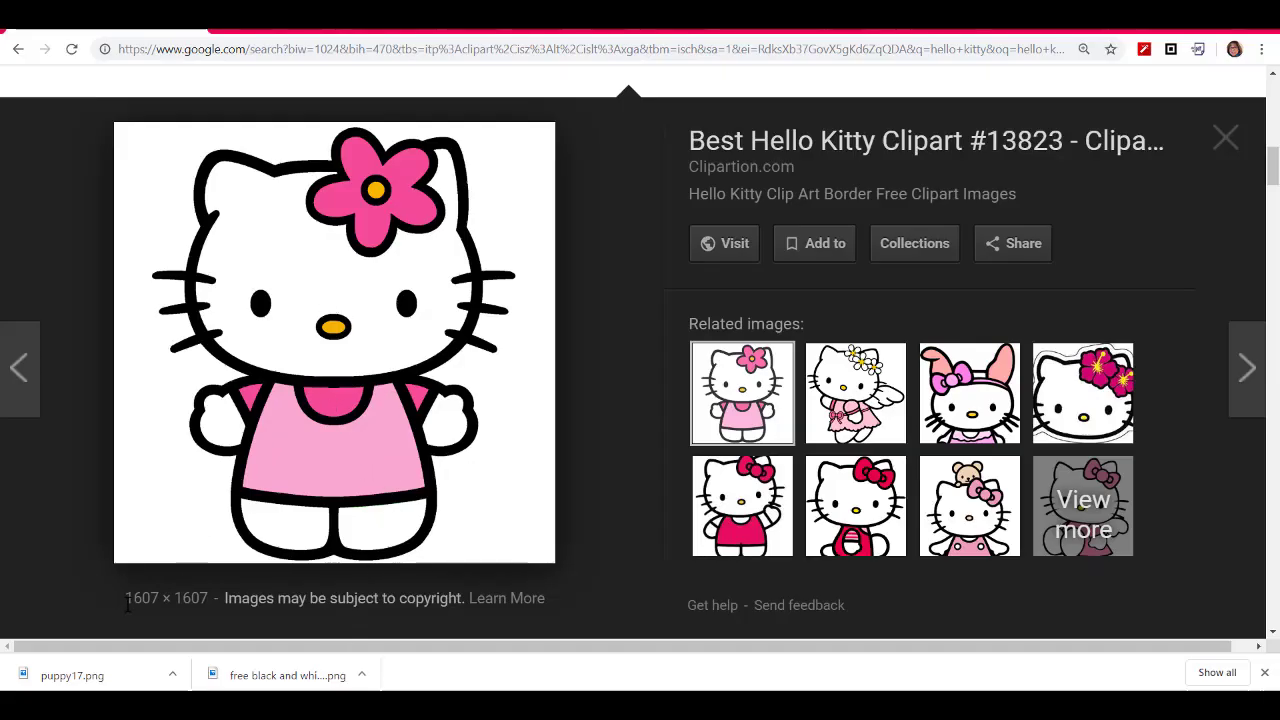
{"action": "left_click_drag", "start_coordinate": [127, 598], "coordinate": [210, 602]}
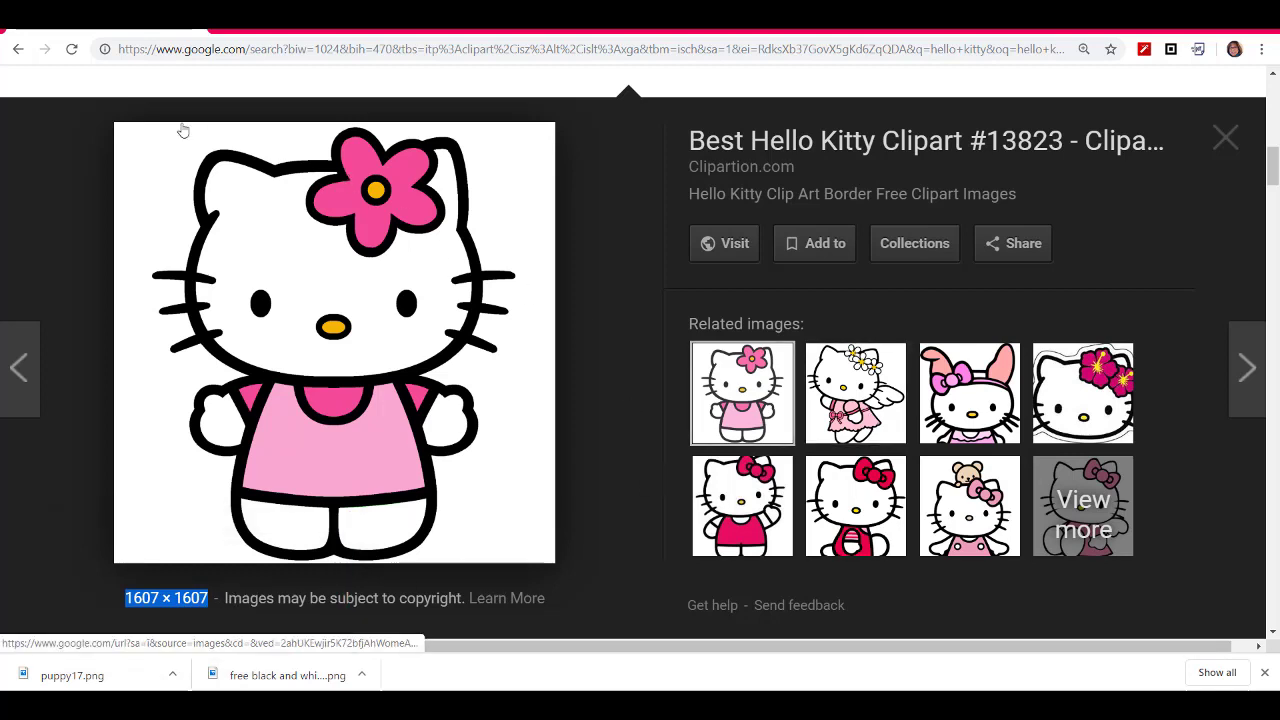
{"action": "left_click", "coordinate": [17, 50]}
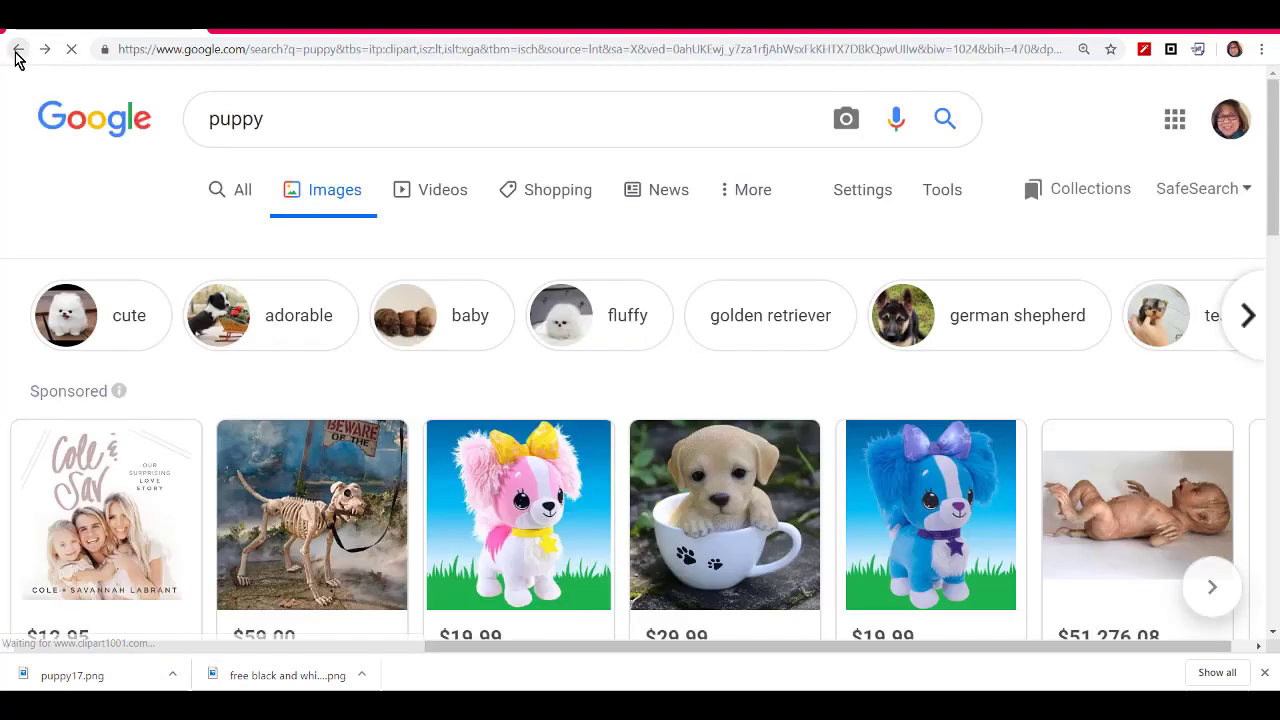
Replace the puppy search with "kitty", keeping the clip art and larger than 1024×768 filters, and skim the results.
{"action": "scroll", "coordinate": [550, 525], "scroll_direction": "down", "scroll_amount": 3}
{"action": "scroll", "coordinate": [552, 533], "scroll_direction": "down", "scroll_amount": 4}
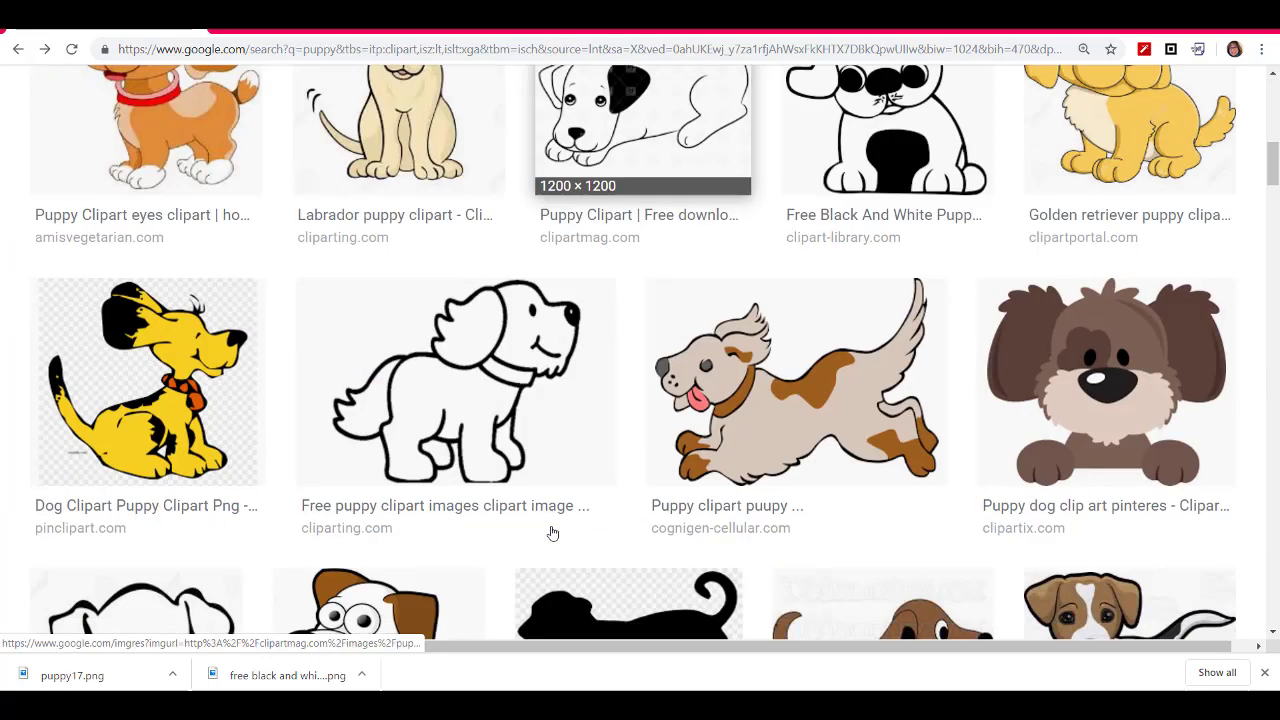
{"action": "scroll", "coordinate": [552, 532], "scroll_direction": "up", "scroll_amount": 8}
{"action": "left_click_drag", "start_coordinate": [277, 127], "coordinate": [165, 132]}
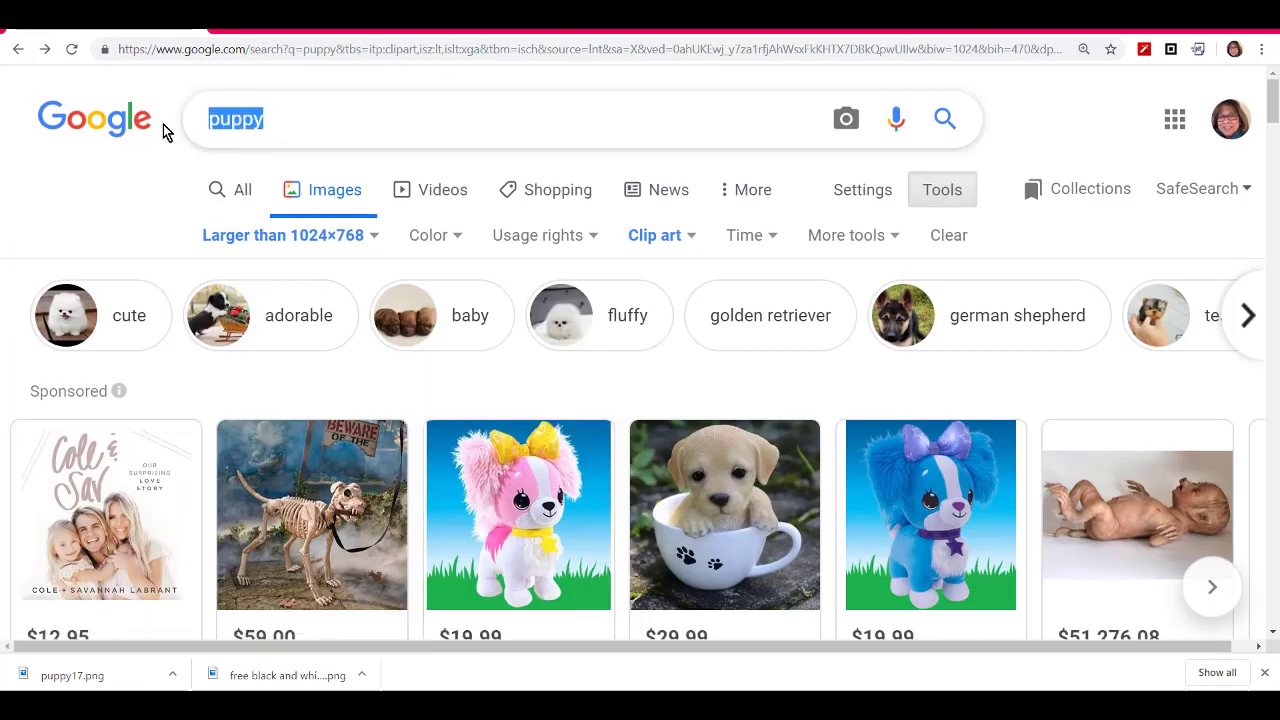
{"action": "type", "text": "kitty"}
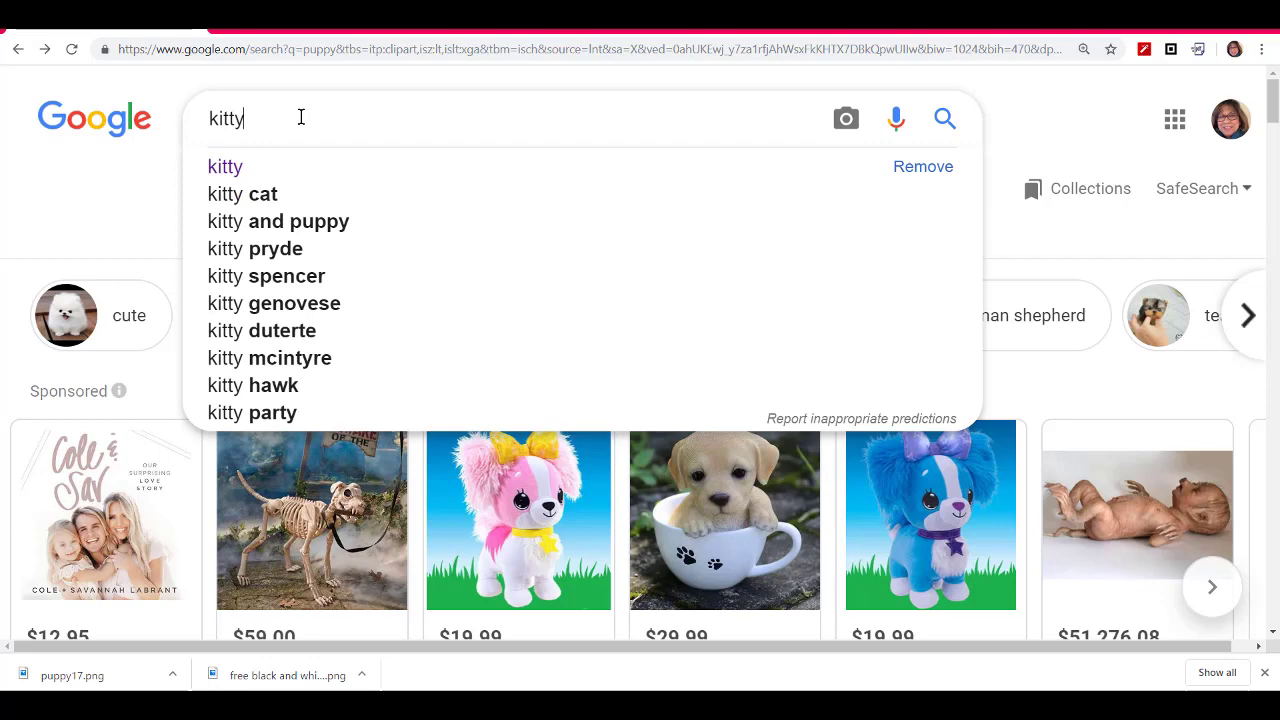
{"action": "key", "text": "Return"}
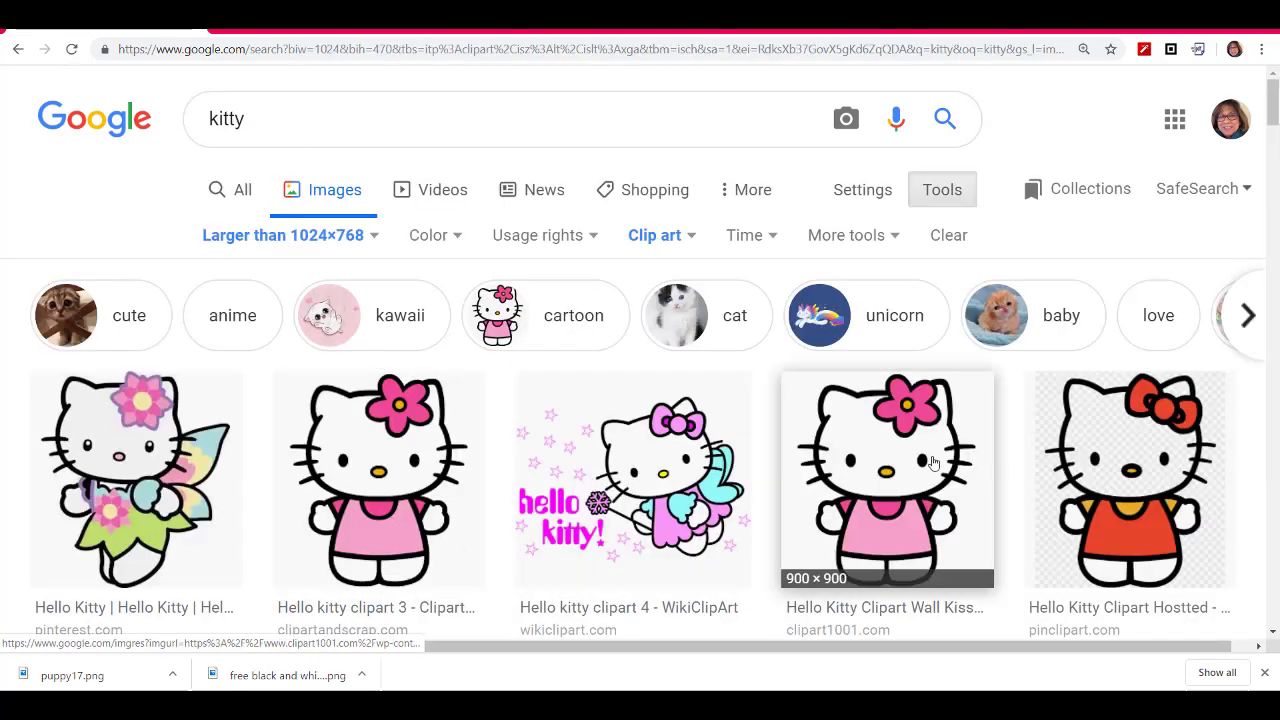
{"action": "scroll", "coordinate": [933, 462], "scroll_direction": "down", "scroll_amount": 4}
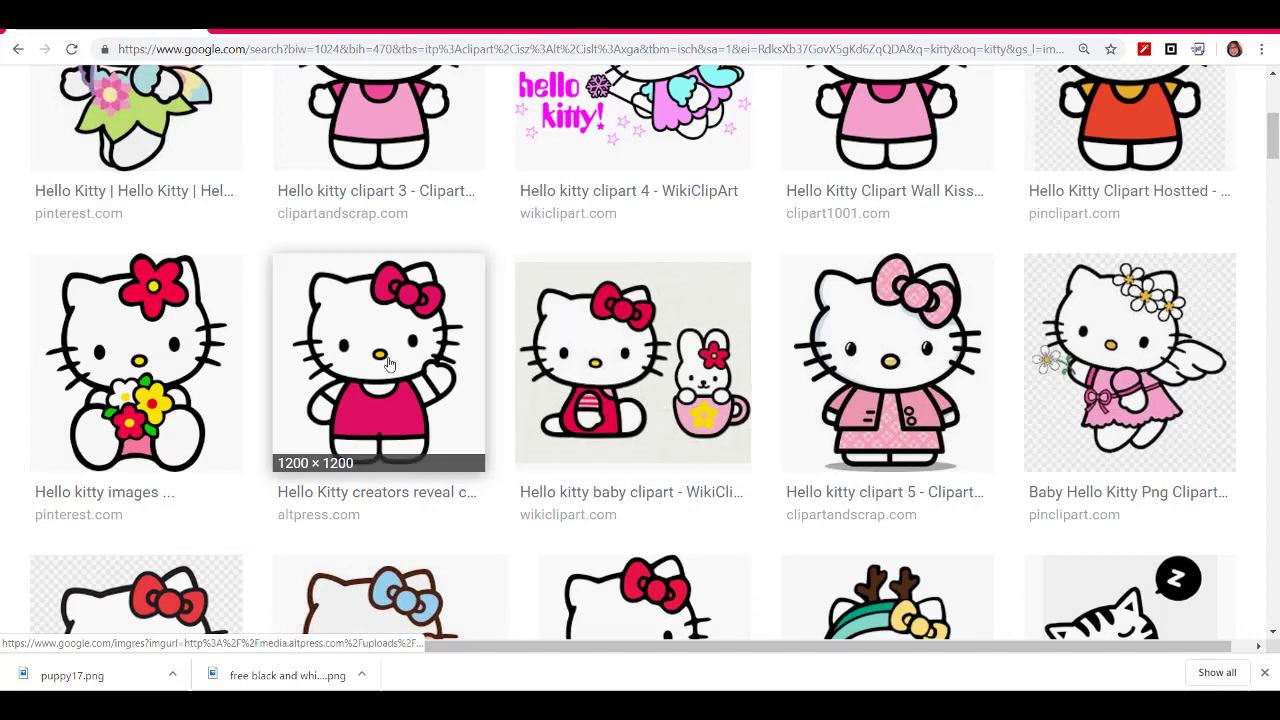
{"action": "scroll", "coordinate": [427, 447], "scroll_direction": "up", "scroll_amount": 4}
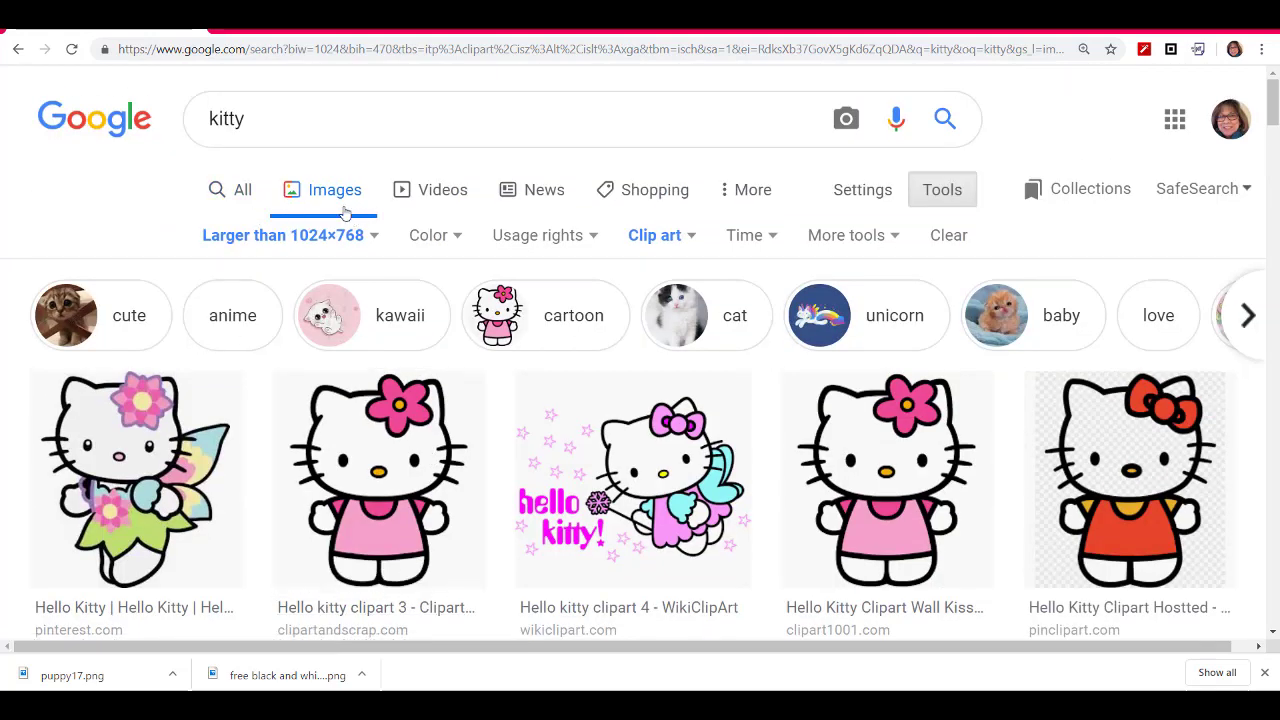
Remove the size filter from the kitty clip art search and open the butterfly Hello Kitty image to view its dimensions.
{"action": "left_click", "coordinate": [371, 238]}
{"action": "left_click", "coordinate": [302, 278]}
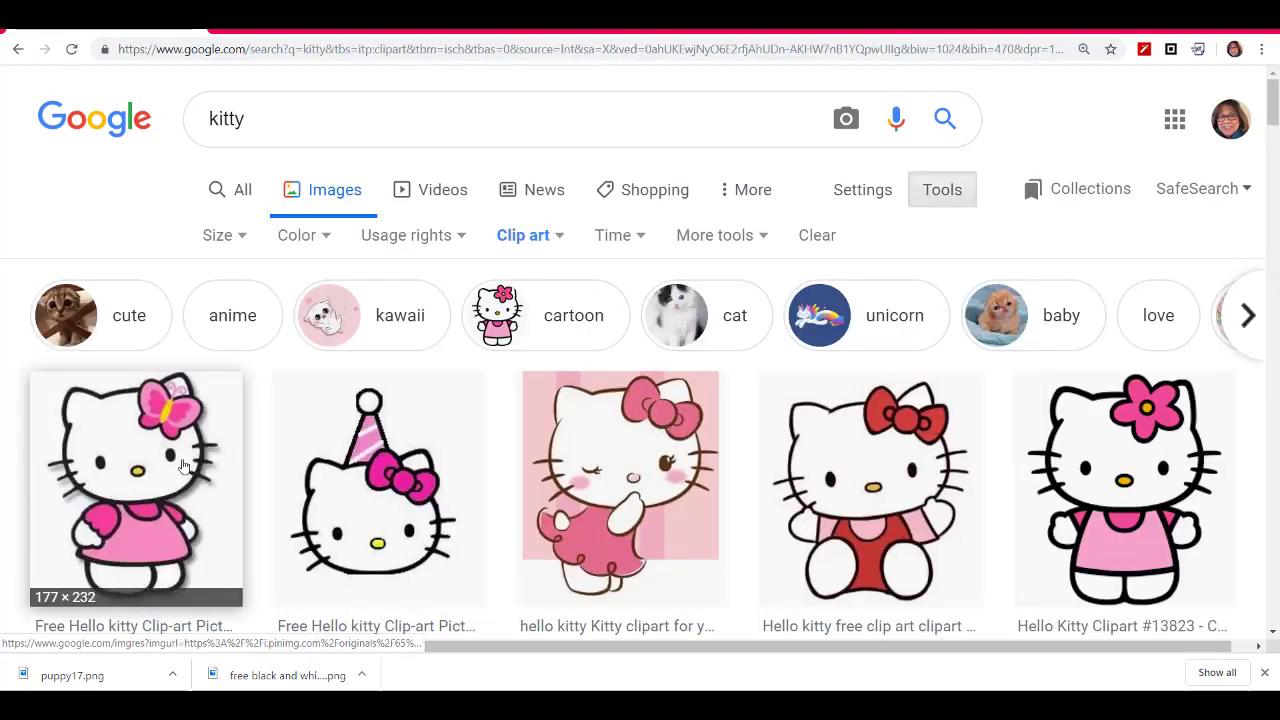
{"action": "left_click", "coordinate": [157, 454]}
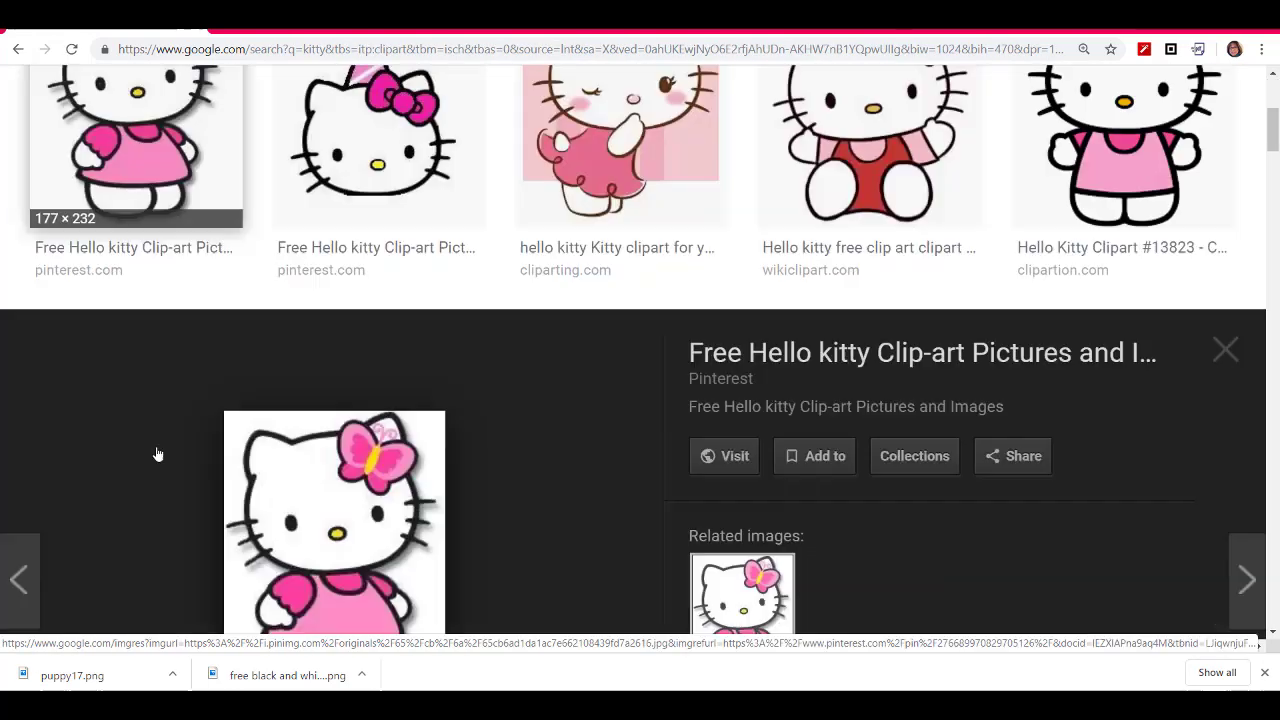
{"action": "mouse_move", "coordinate": [72, 482]}
{"action": "left_mouse_down"}
{"action": "mouse_move", "coordinate": [370, 625]}
{"action": "mouse_move", "coordinate": [72, 459]}
{"action": "left_mouse_up"}
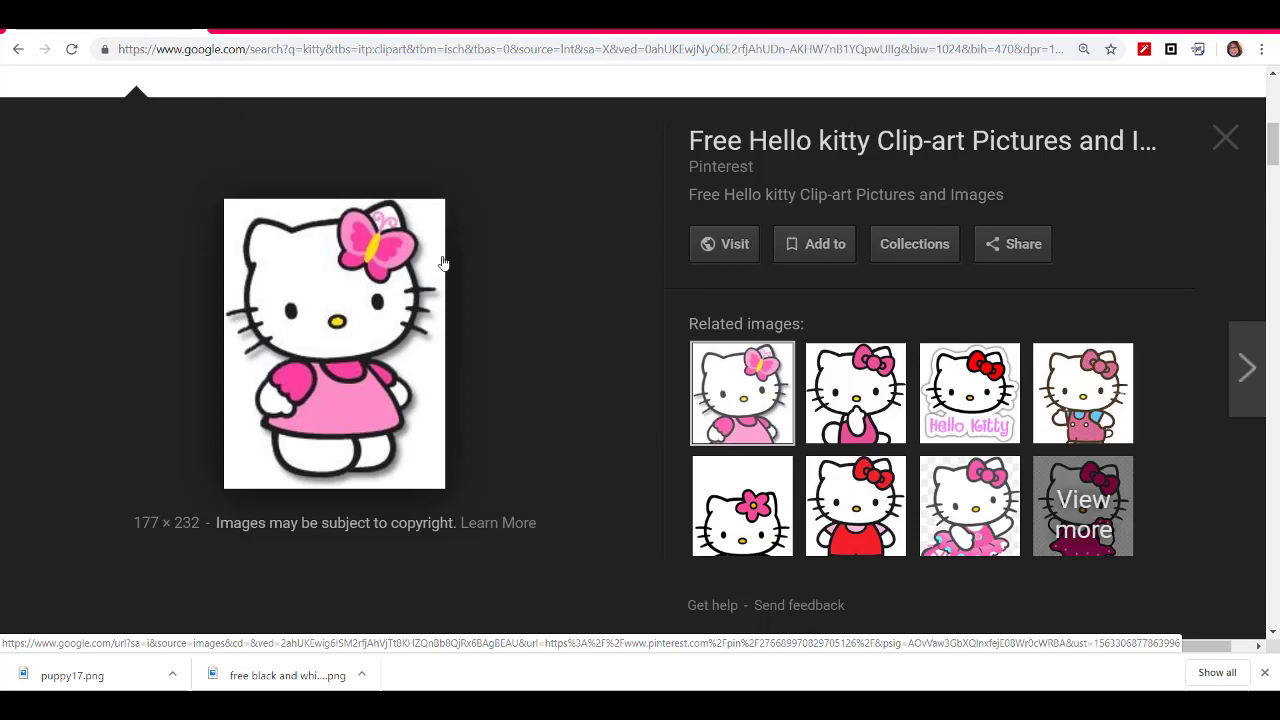
Return to the kitty clip art results larger than 1024×768 and browse further down through the images and their sizes.
{"action": "left_click", "coordinate": [19, 49]}
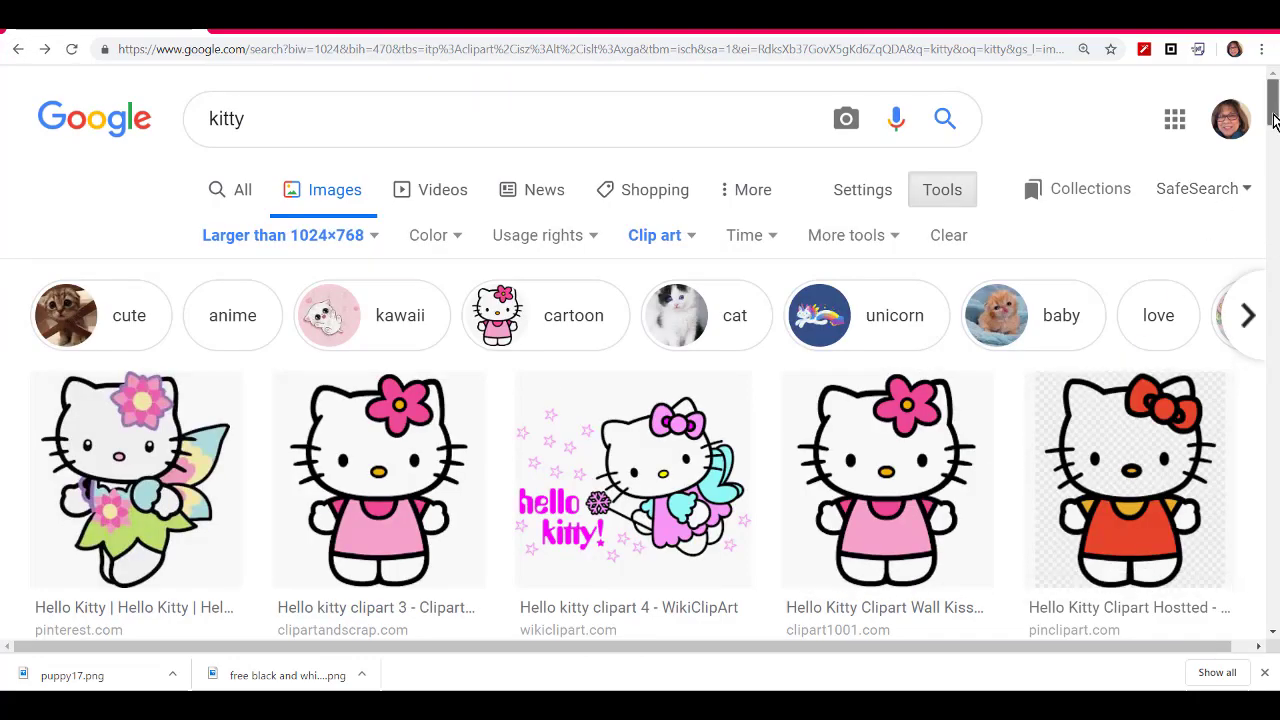
{"action": "left_click_drag", "start_coordinate": [1268, 130], "coordinate": [1277, 190]}
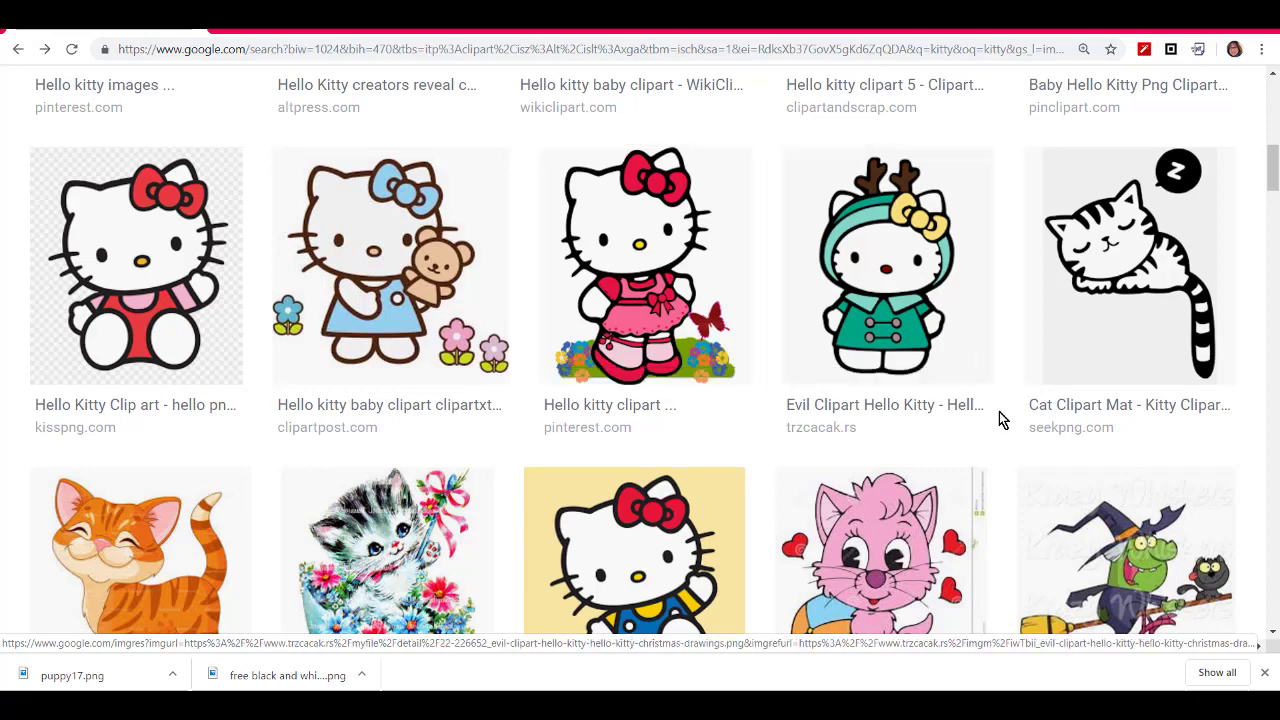
{"action": "scroll", "coordinate": [995, 420], "scroll_direction": "down", "scroll_amount": 4}
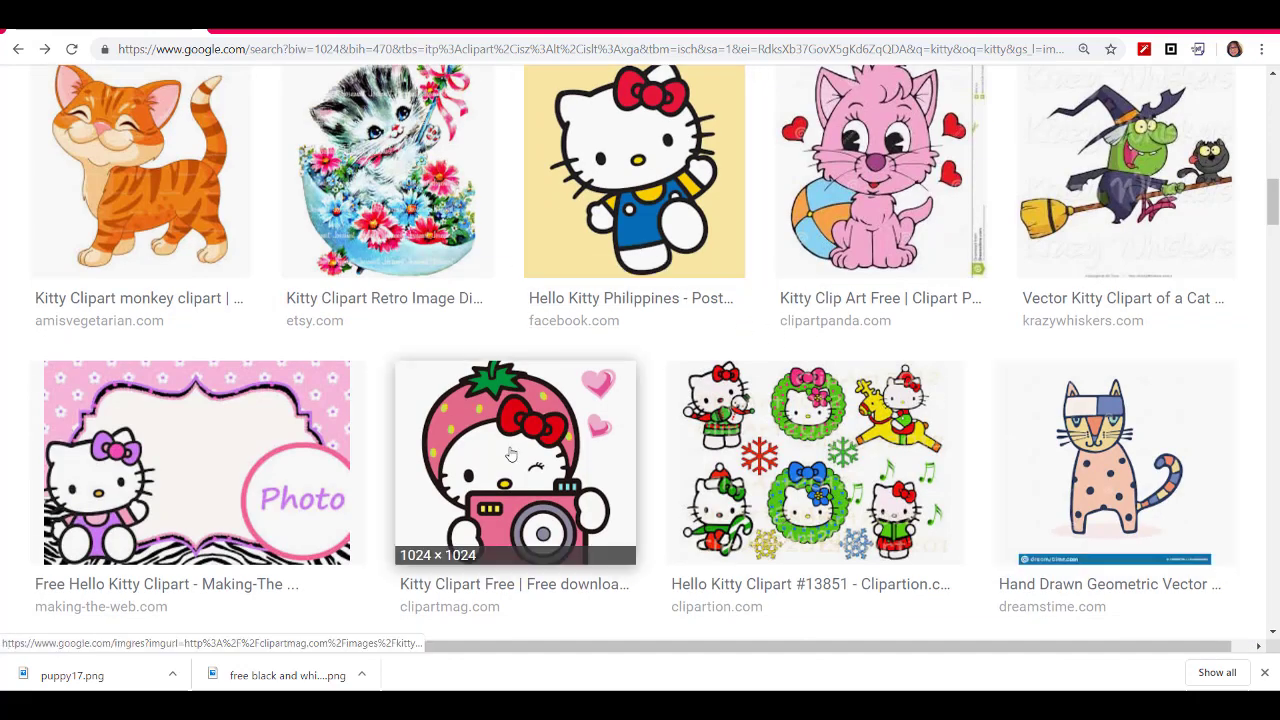
{"action": "scroll", "coordinate": [511, 453], "scroll_direction": "down", "scroll_amount": 4}
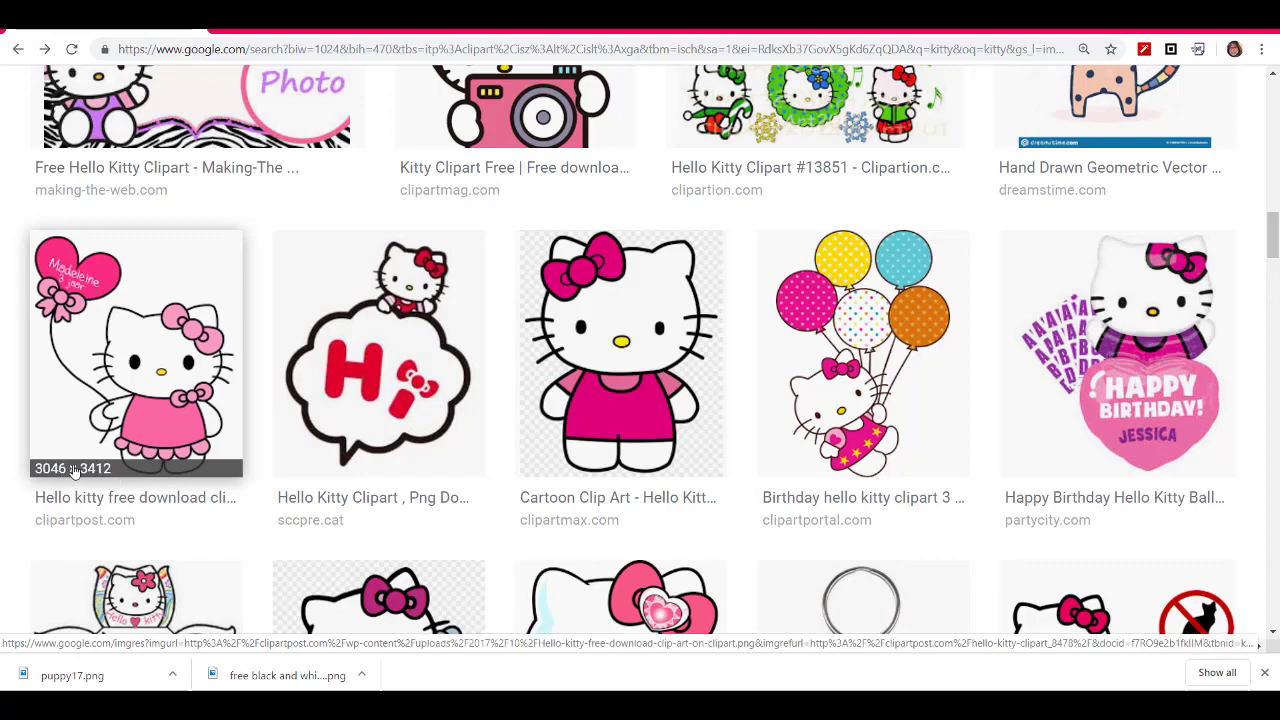
{"action": "scroll", "coordinate": [905, 400], "scroll_direction": "down", "scroll_amount": 4}
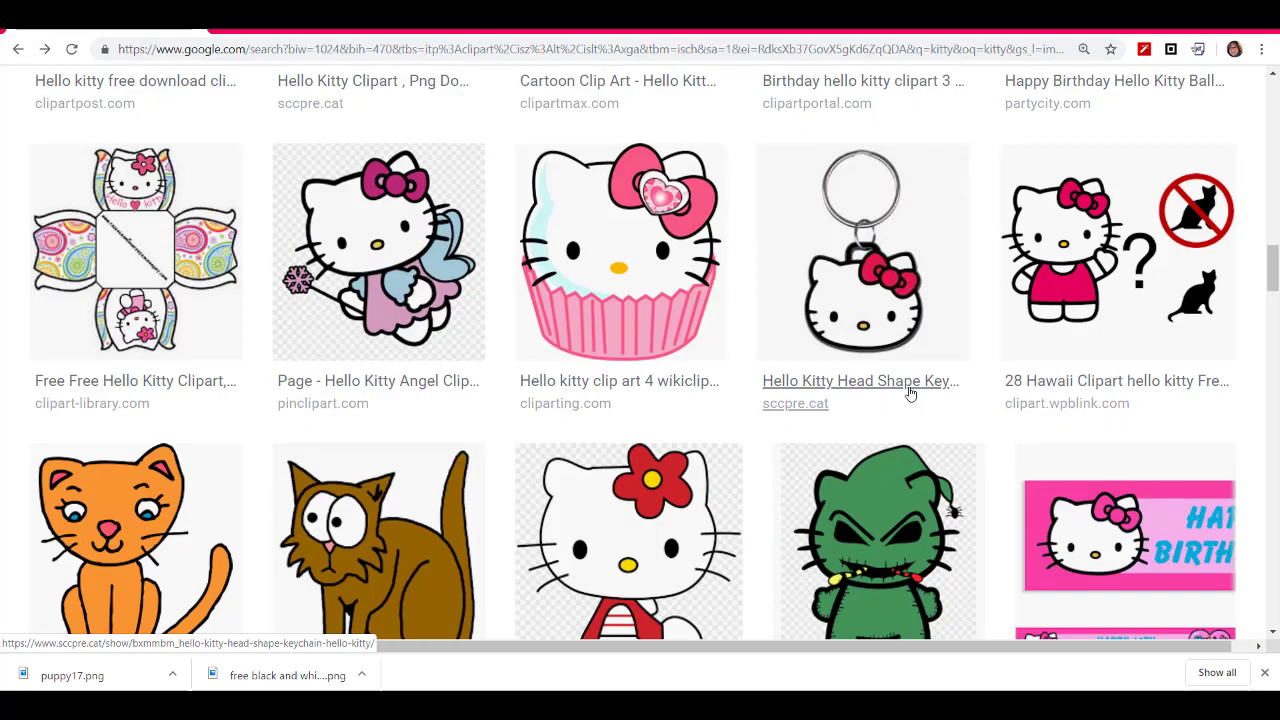
Remove the size filter from the kitty clip art results and browse the images of any size.
{"action": "scroll", "coordinate": [942, 385], "scroll_direction": "up", "scroll_amount": 15}
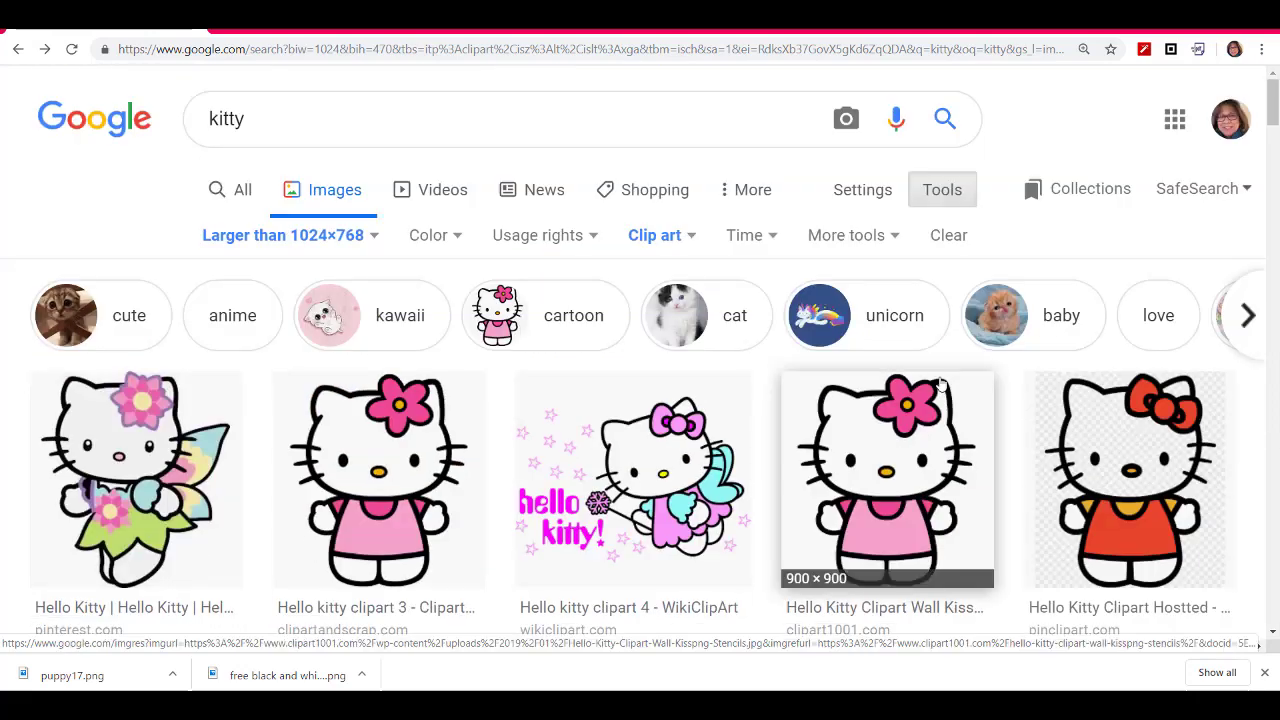
{"action": "left_click", "coordinate": [374, 237]}
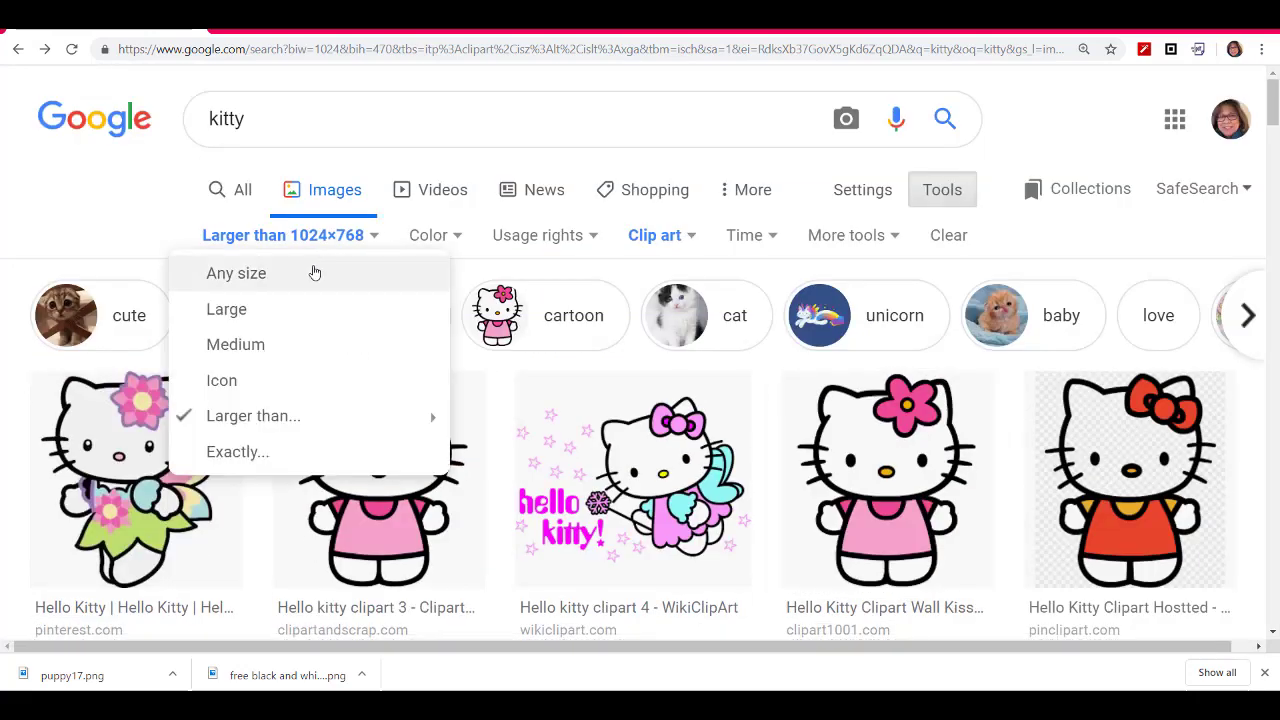
{"action": "left_click", "coordinate": [296, 279]}
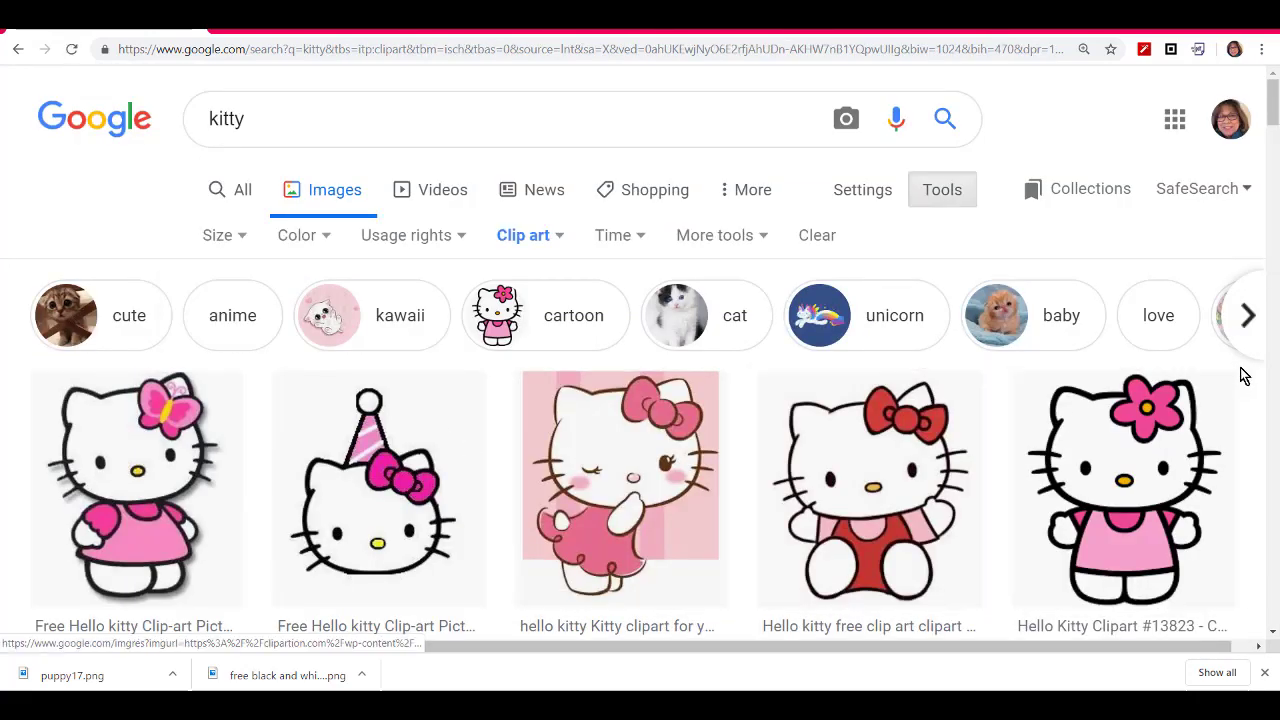
{"action": "scroll", "coordinate": [1087, 362], "scroll_direction": "down", "scroll_amount": 4}
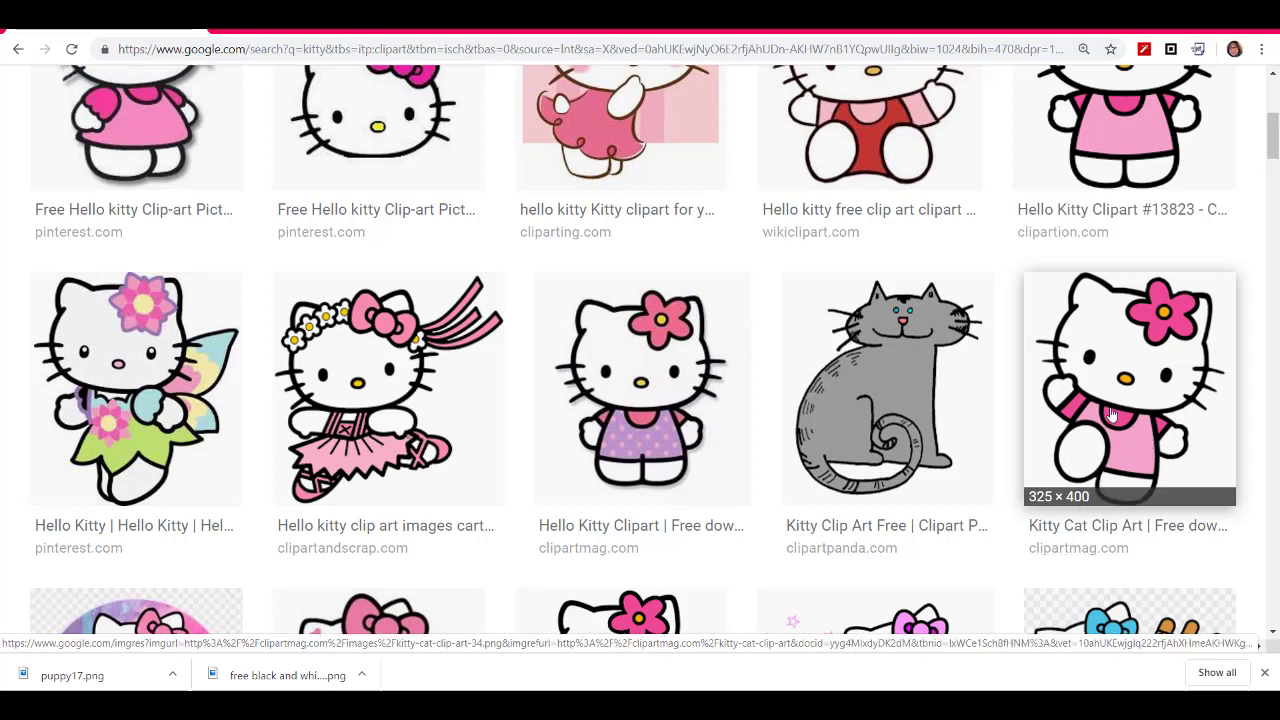
{"action": "scroll", "coordinate": [1116, 415], "scroll_direction": "down", "scroll_amount": 4}
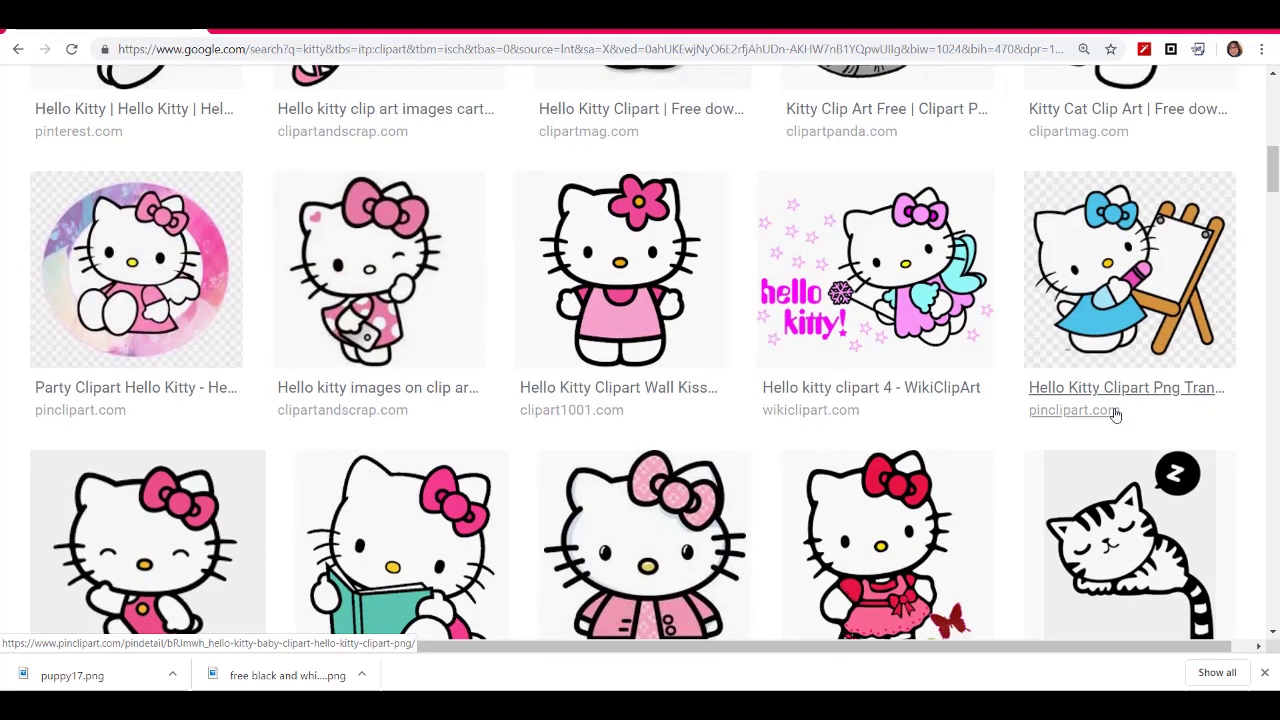
{"action": "scroll", "coordinate": [1116, 415], "scroll_direction": "down", "scroll_amount": 4}
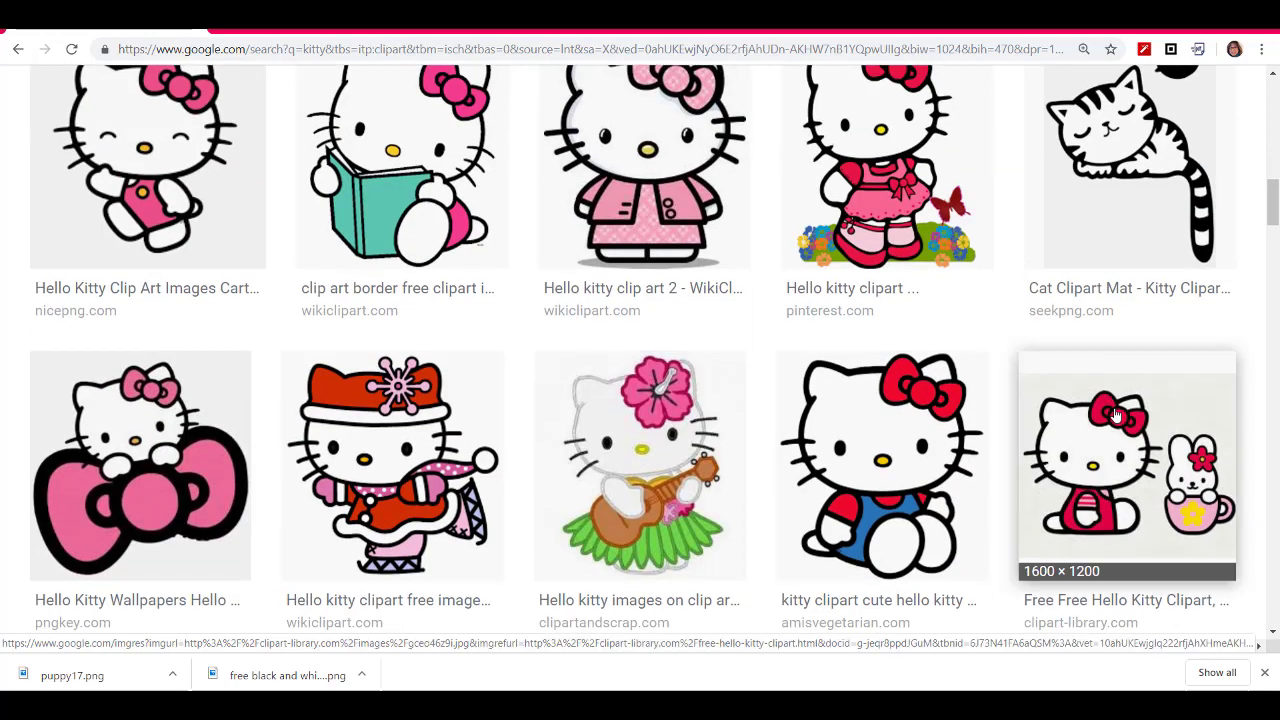
{"action": "scroll", "coordinate": [1110, 400], "scroll_direction": "up", "scroll_amount": 4}
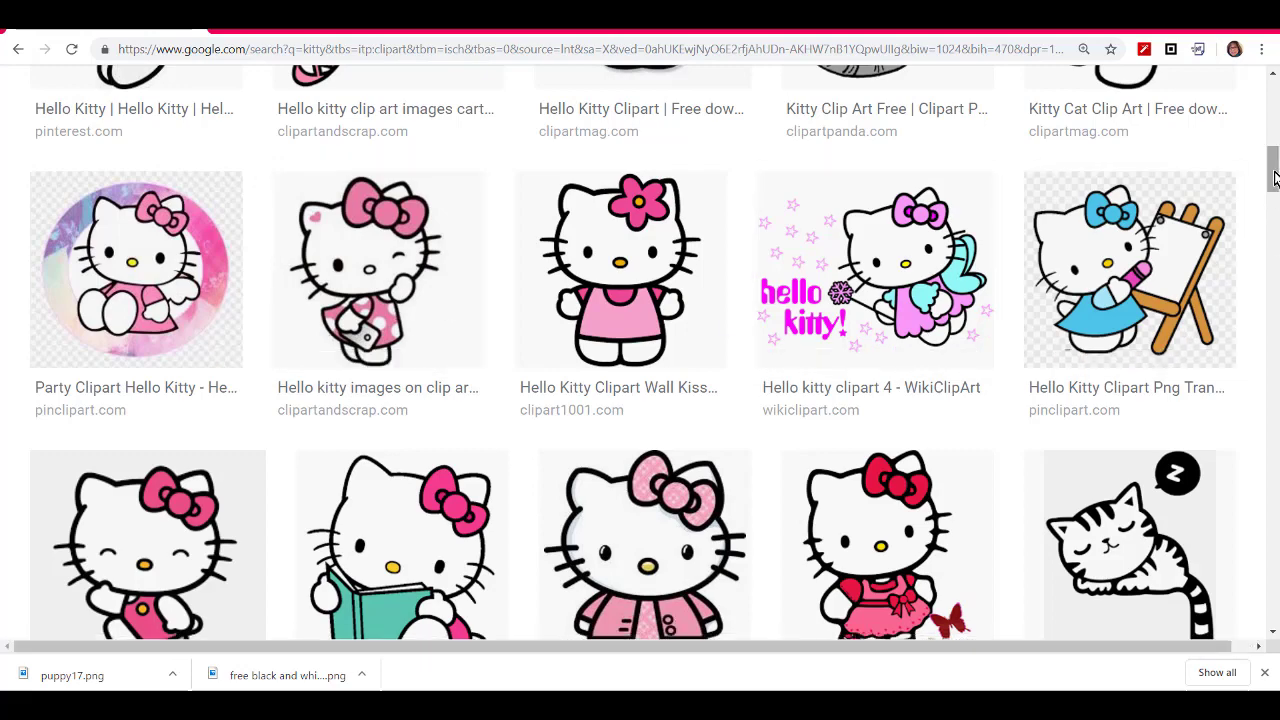
{"action": "left_click_drag", "start_coordinate": [1273, 178], "coordinate": [1277, 97]}
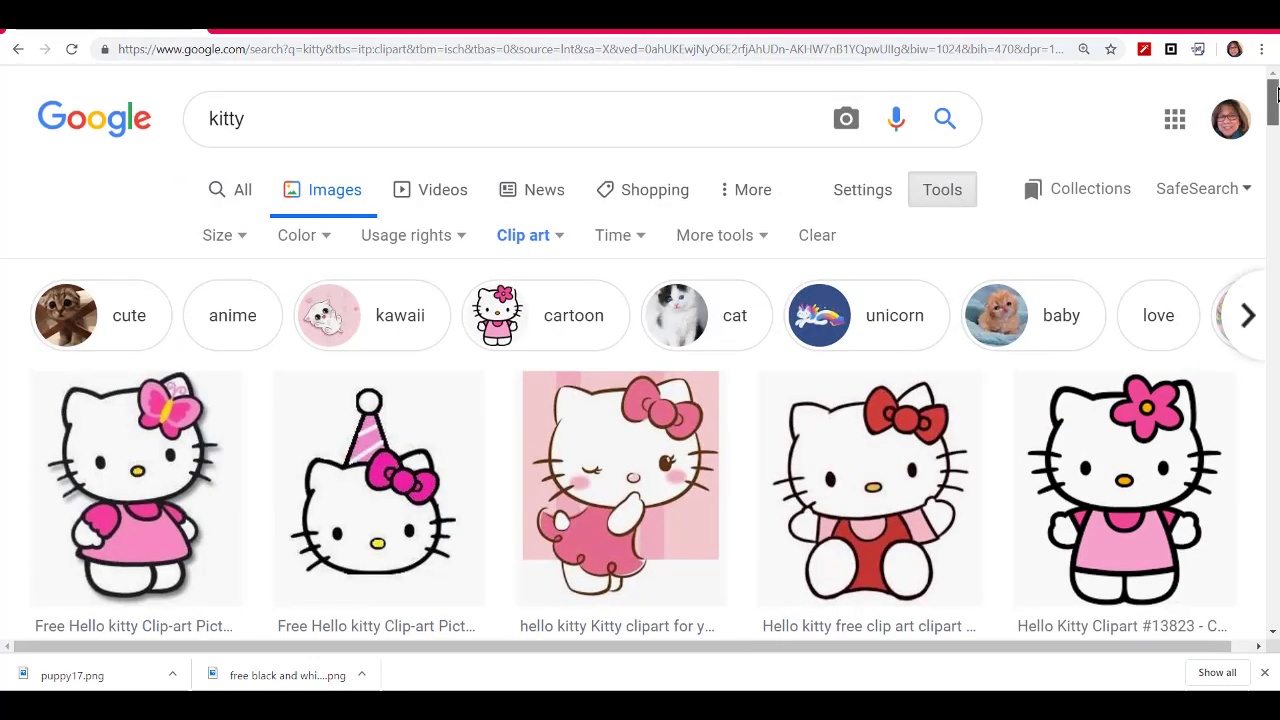
Turn on Show sizes for the kitty clip art results and compare the pixel dimensions down the page.
{"action": "left_click", "coordinate": [951, 196]}
{"action": "left_click", "coordinate": [943, 194]}
{"action": "left_click", "coordinate": [764, 240]}
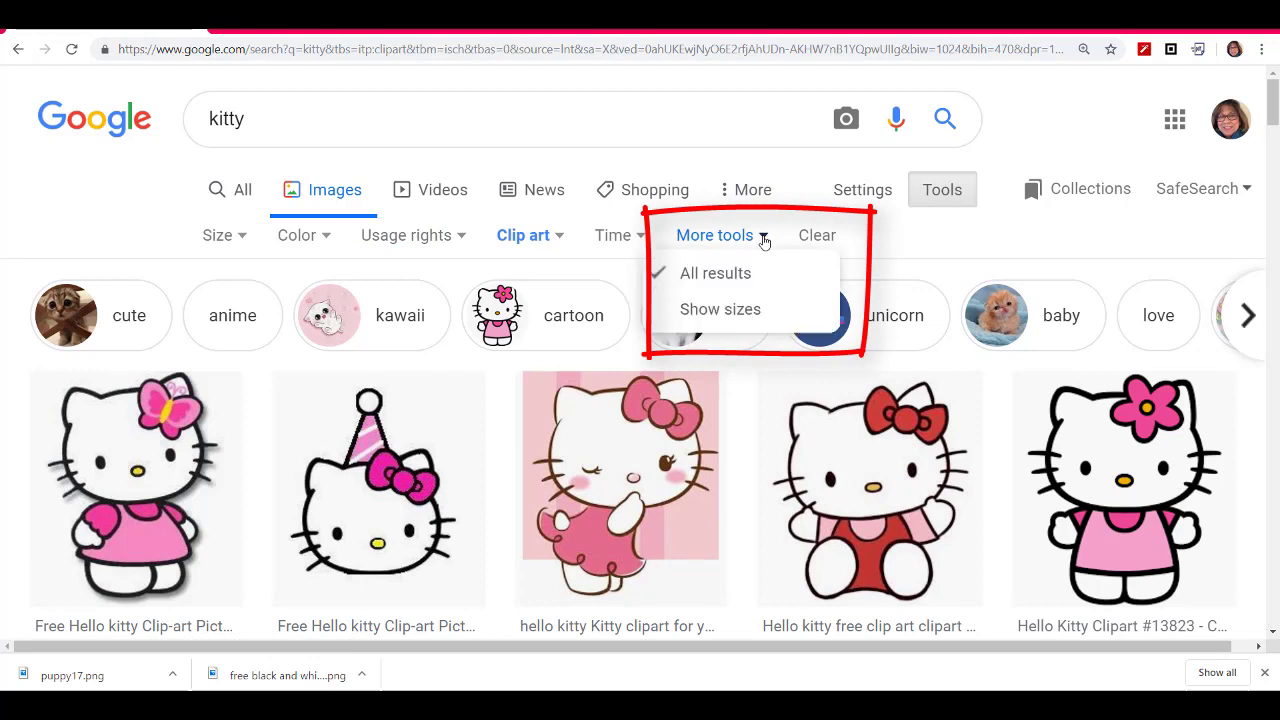
{"action": "left_click", "coordinate": [718, 314]}
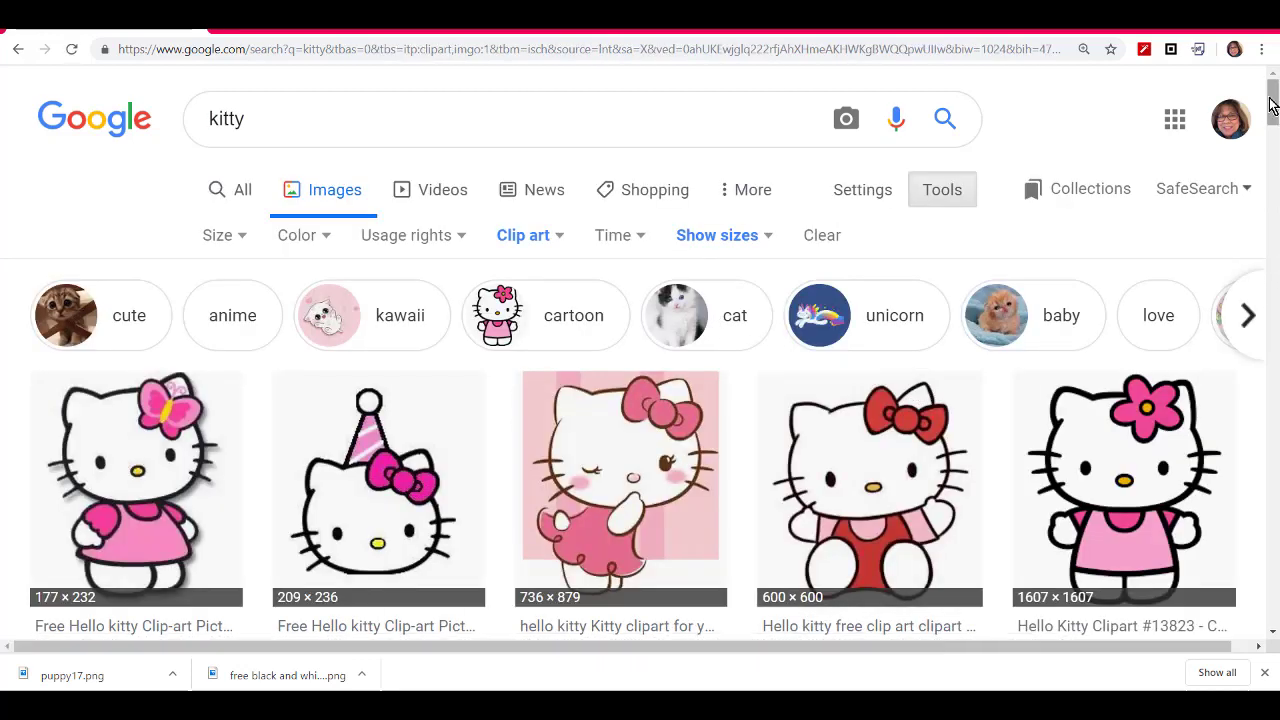
{"action": "scroll", "coordinate": [1272, 112], "scroll_direction": "down", "scroll_amount": 1}
{"action": "scroll", "coordinate": [1272, 112], "scroll_direction": "down", "scroll_amount": 1}
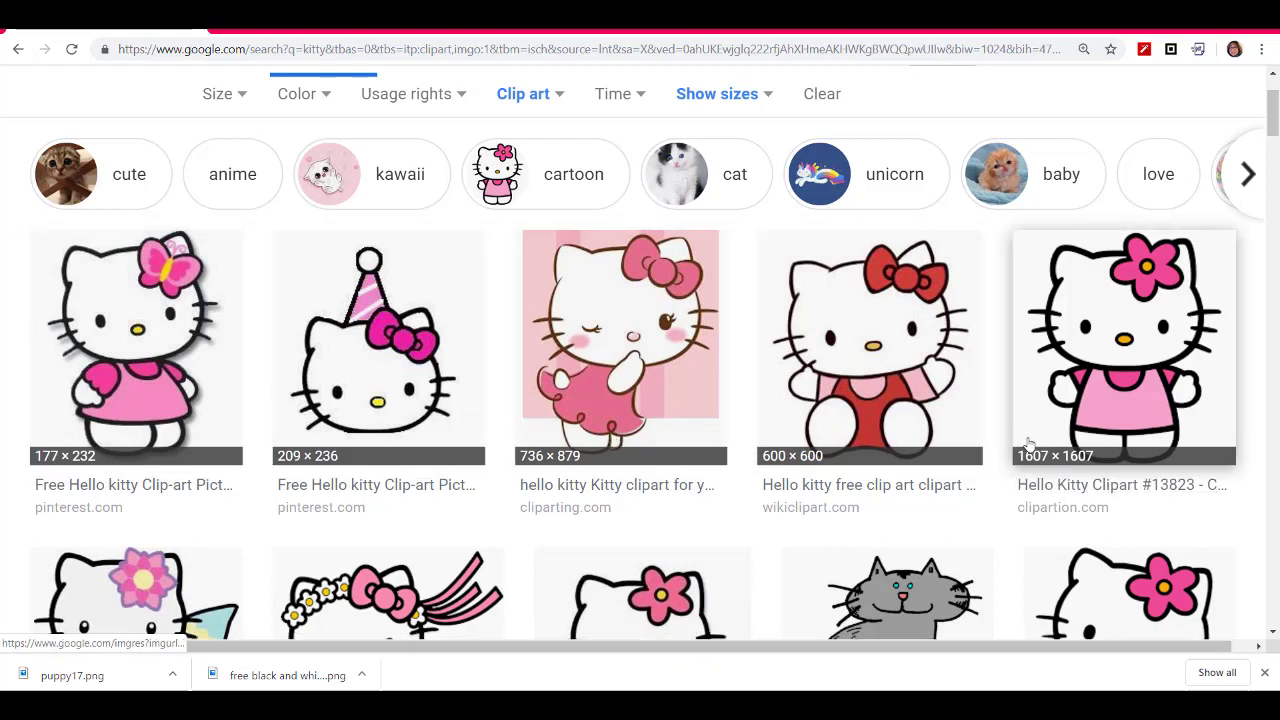
{"action": "left_click_drag", "start_coordinate": [1270, 118], "coordinate": [1268, 155]}
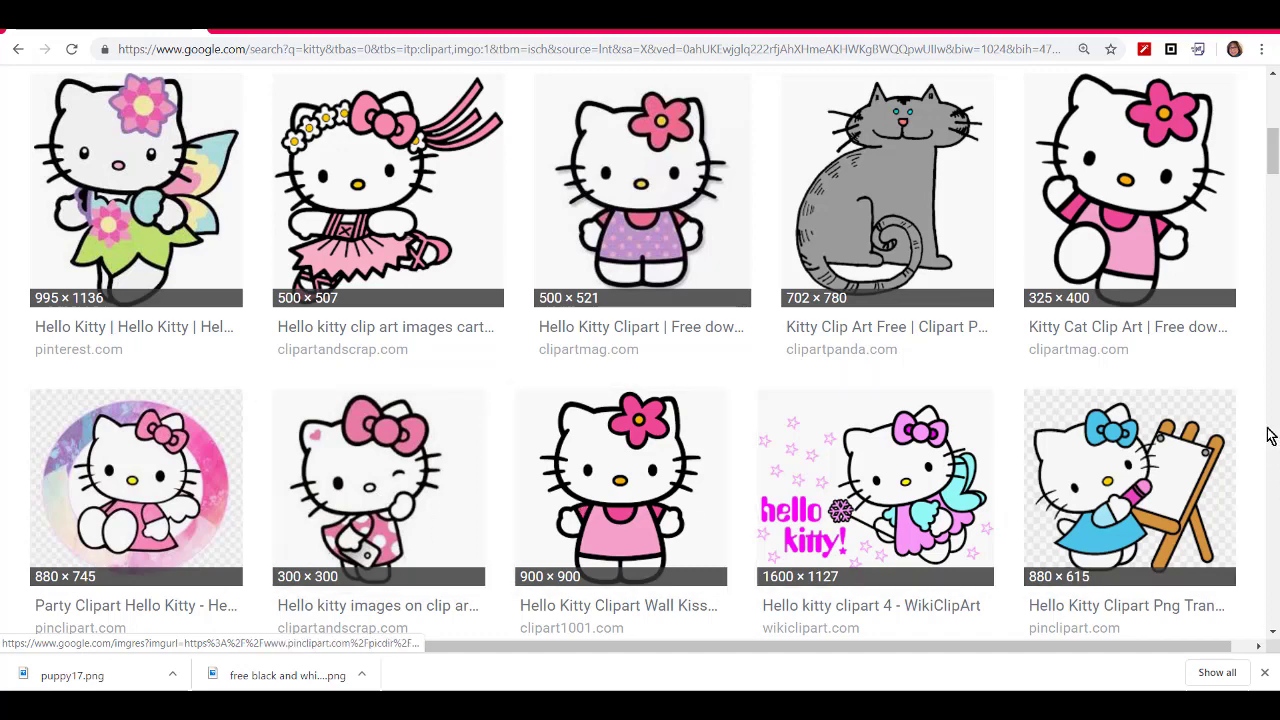
{"action": "left_click_drag", "start_coordinate": [1270, 170], "coordinate": [1274, 317]}
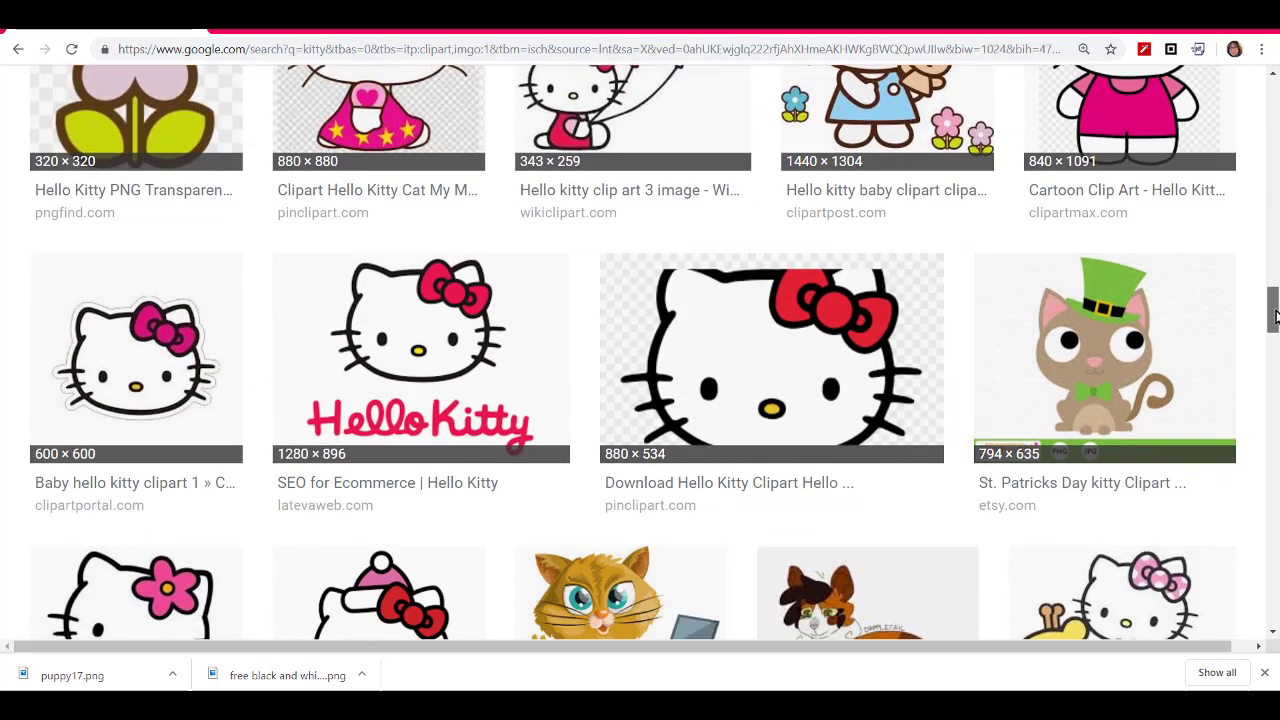
{"action": "left_click_drag", "start_coordinate": [1275, 317], "coordinate": [1274, 48]}
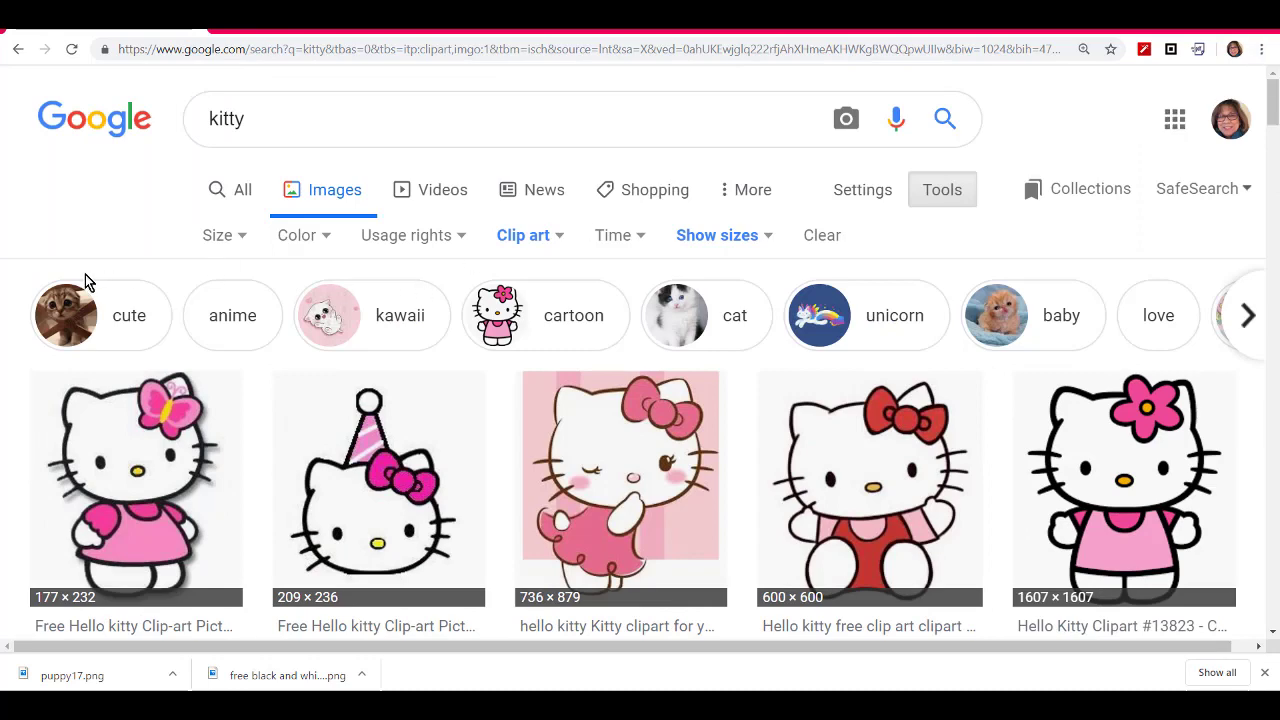
Replace the kitty image search with "bird", keeping the clip art and Show sizes settings.
{"action": "left_click", "coordinate": [254, 121]}
{"action": "double_click", "coordinate": [220, 115]}
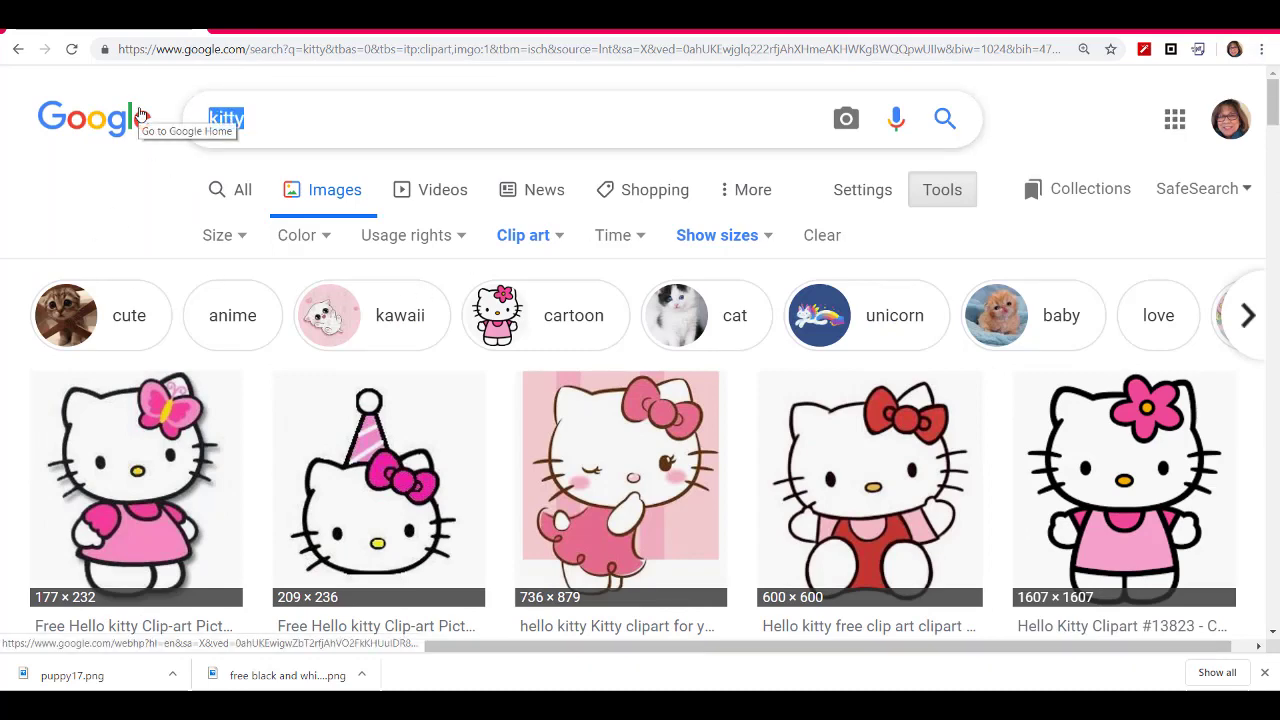
{"action": "type", "text": "bird"}
{"action": "key", "text": "Return"}
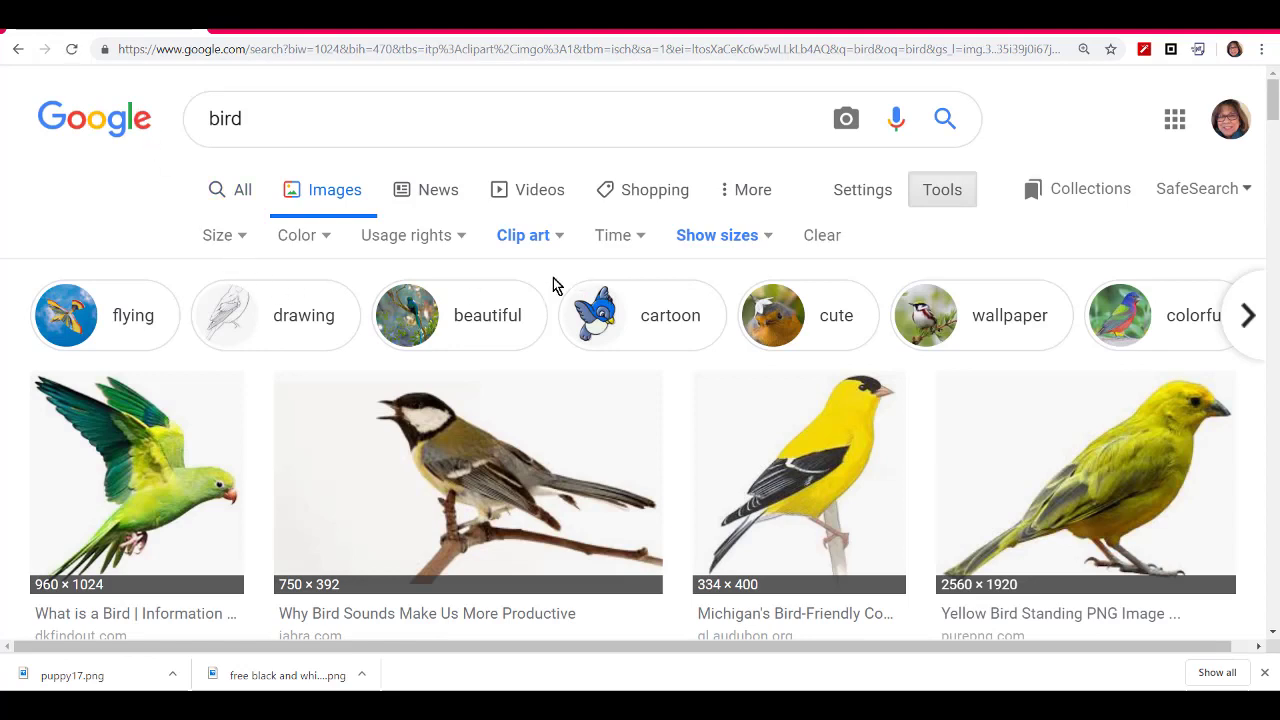
Review the bird search's filter options, checking the Clip art type and the Show sizes setting.
{"action": "left_click", "coordinate": [942, 190]}
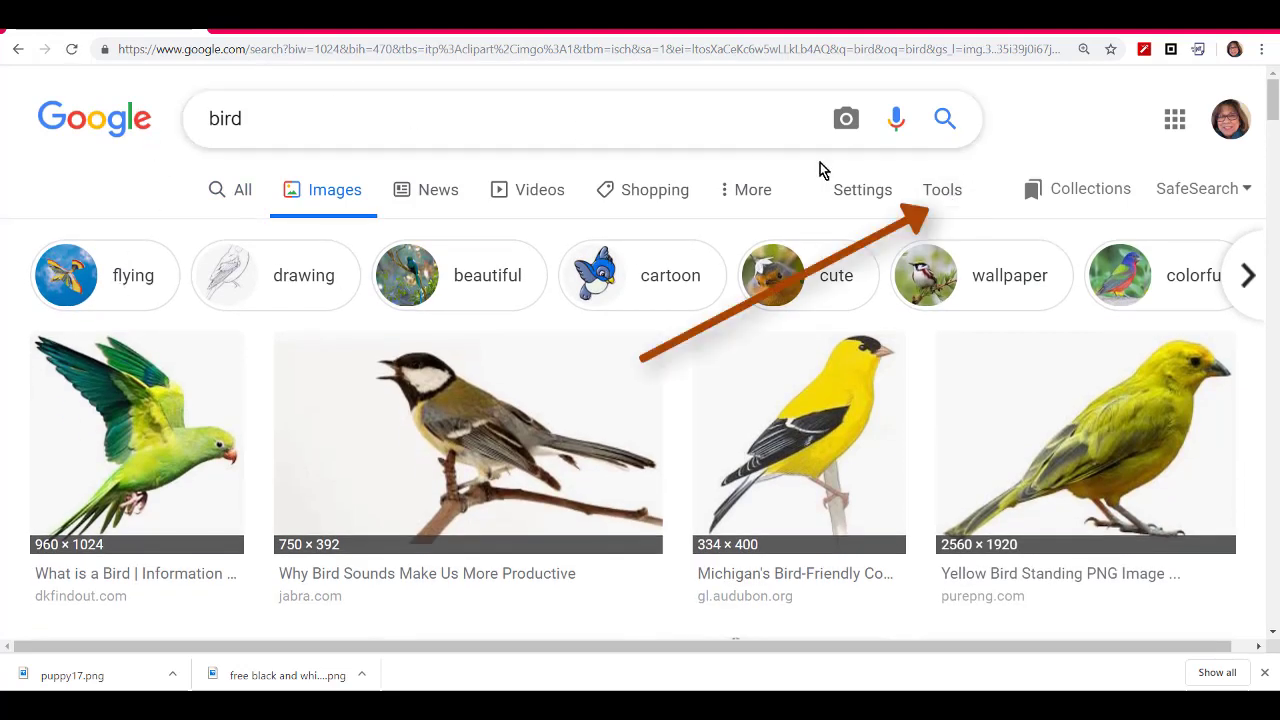
{"action": "left_click", "coordinate": [955, 191]}
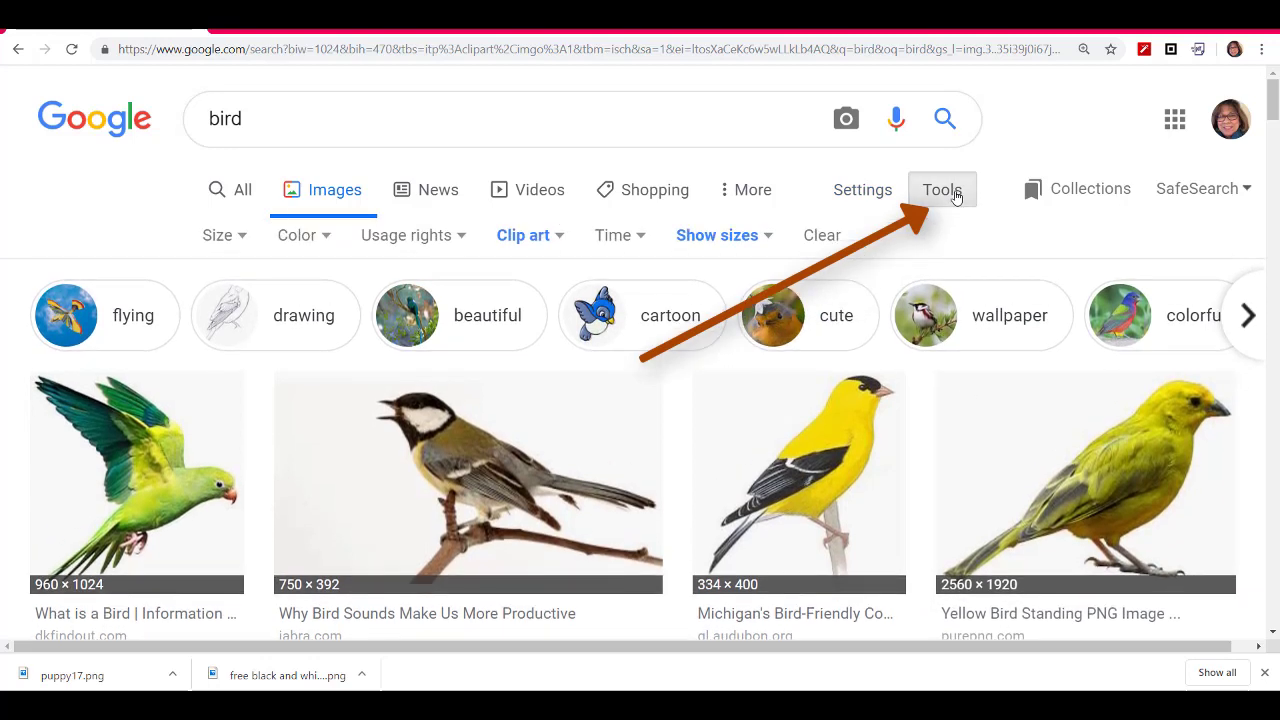
{"action": "left_click", "coordinate": [537, 240]}
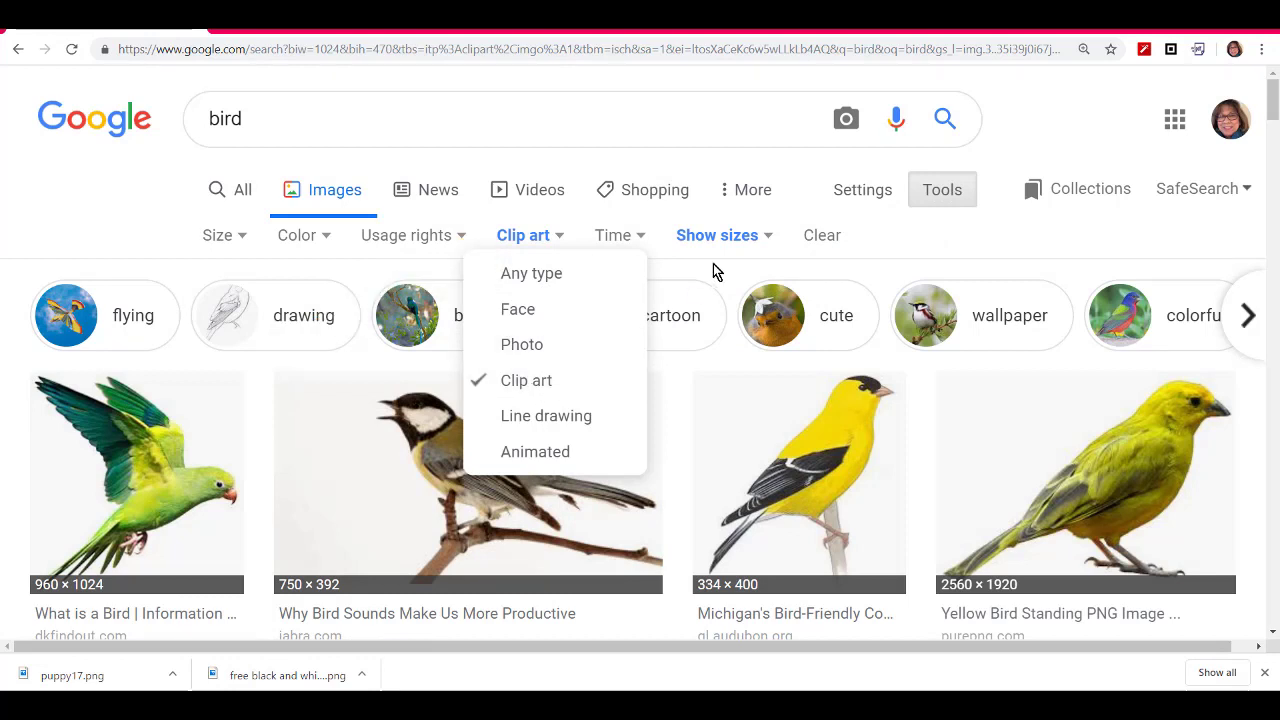
{"action": "left_click", "coordinate": [763, 264]}
{"action": "left_click", "coordinate": [719, 240]}
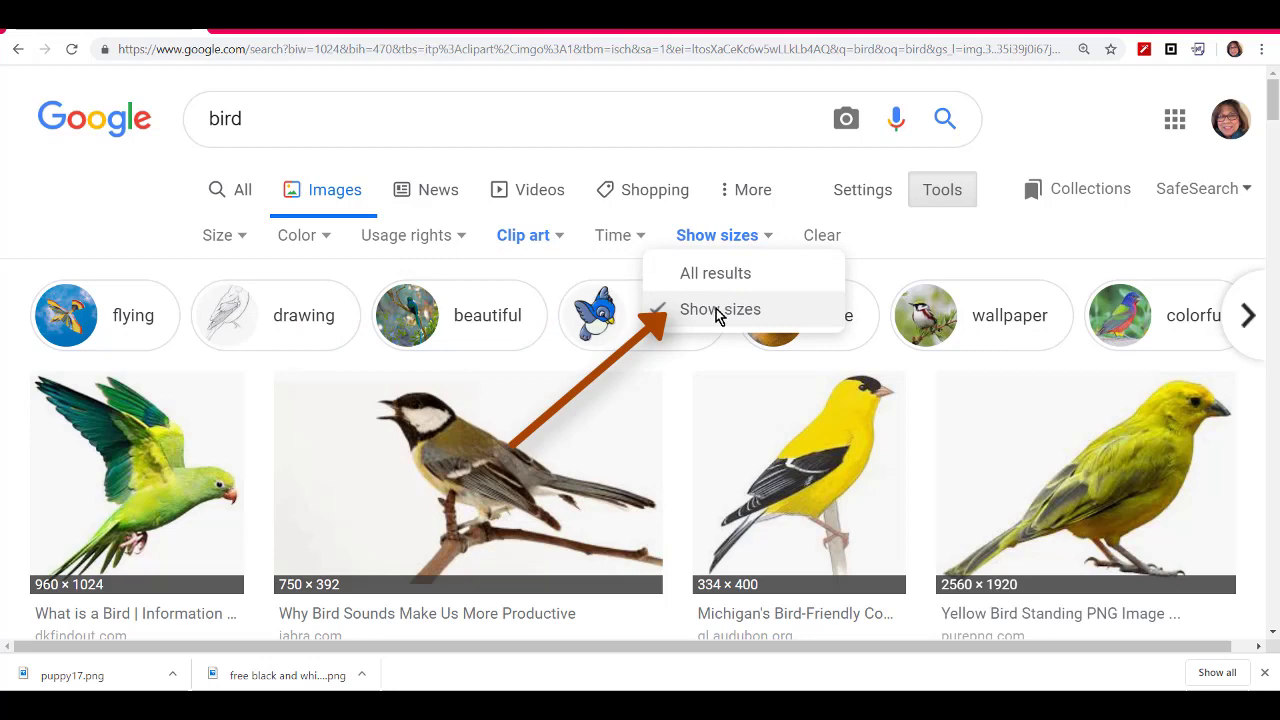
{"action": "left_click", "coordinate": [1221, 230]}
Open the 180 × 300 green cartoon bird further down the bird results and copy its image.
{"action": "scroll", "coordinate": [1221, 228], "scroll_direction": "down", "scroll_amount": 3}
{"action": "scroll", "coordinate": [1221, 228], "scroll_direction": "down", "scroll_amount": 10}
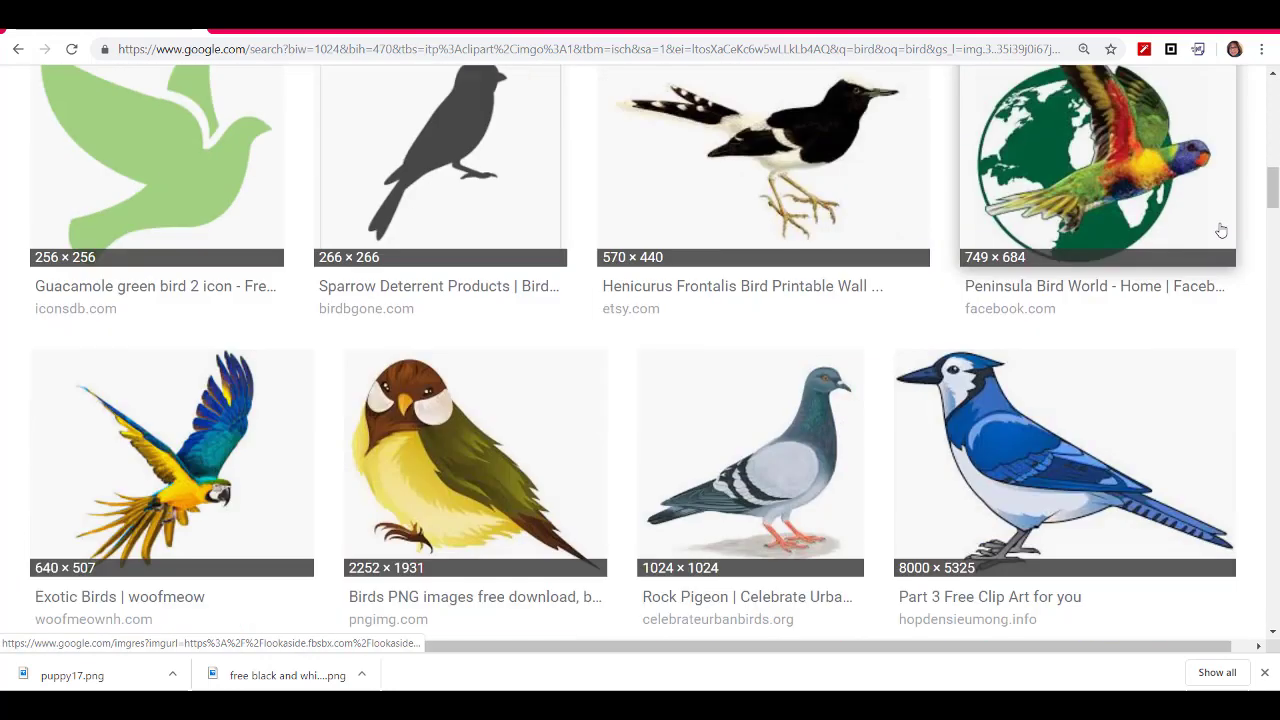
{"action": "scroll", "coordinate": [1221, 230], "scroll_direction": "down", "scroll_amount": 4}
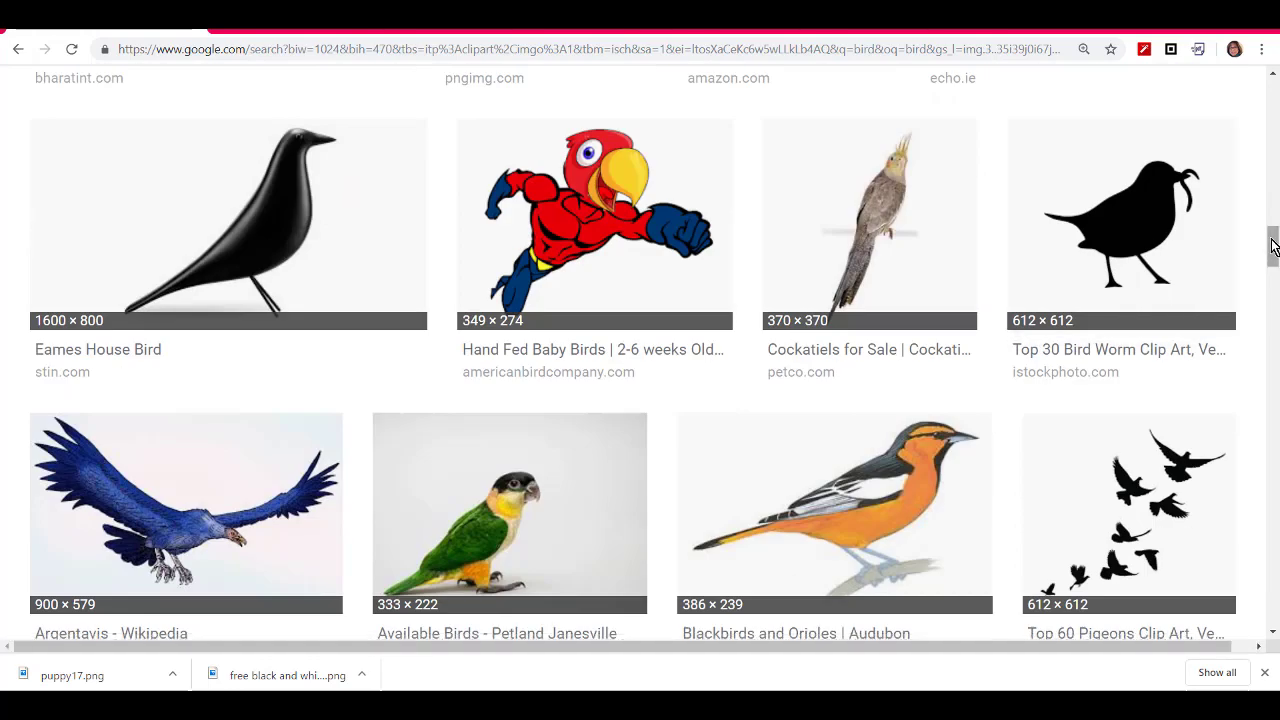
{"action": "left_click_drag", "start_coordinate": [1271, 243], "coordinate": [1270, 309]}
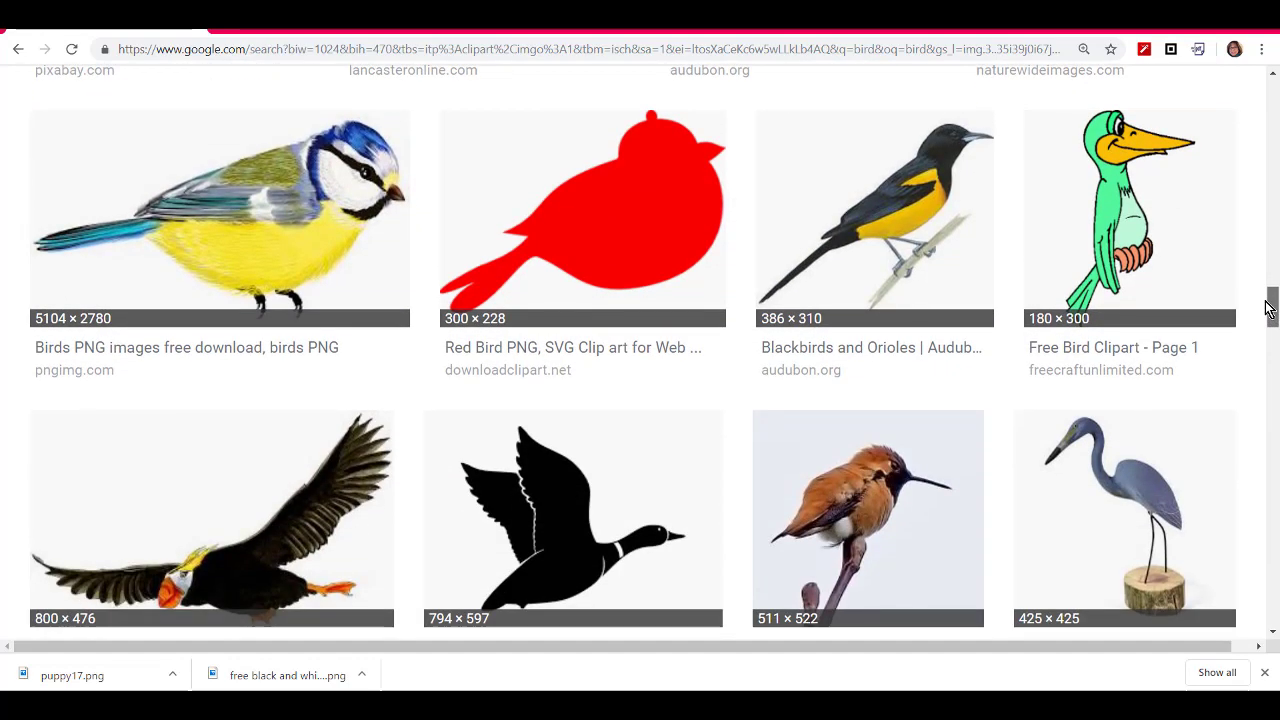
{"action": "scroll", "coordinate": [1268, 303], "scroll_direction": "up", "scroll_amount": 1}
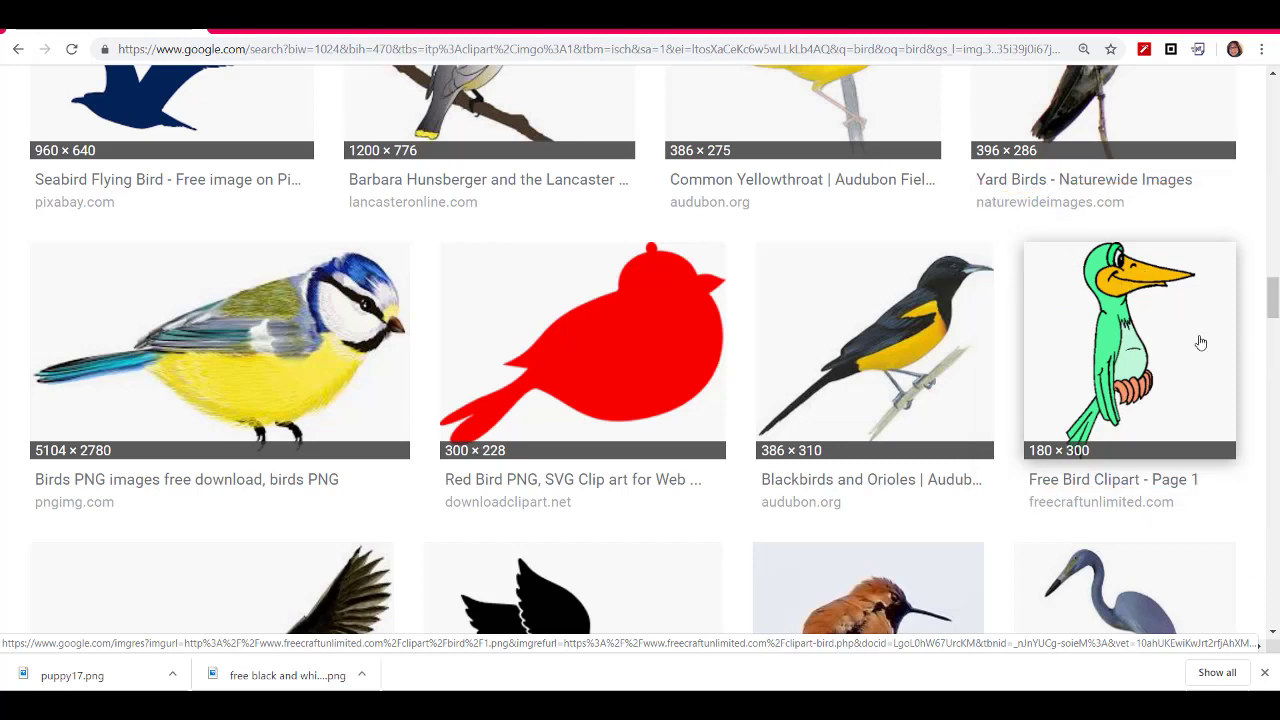
{"action": "left_click", "coordinate": [1133, 365]}
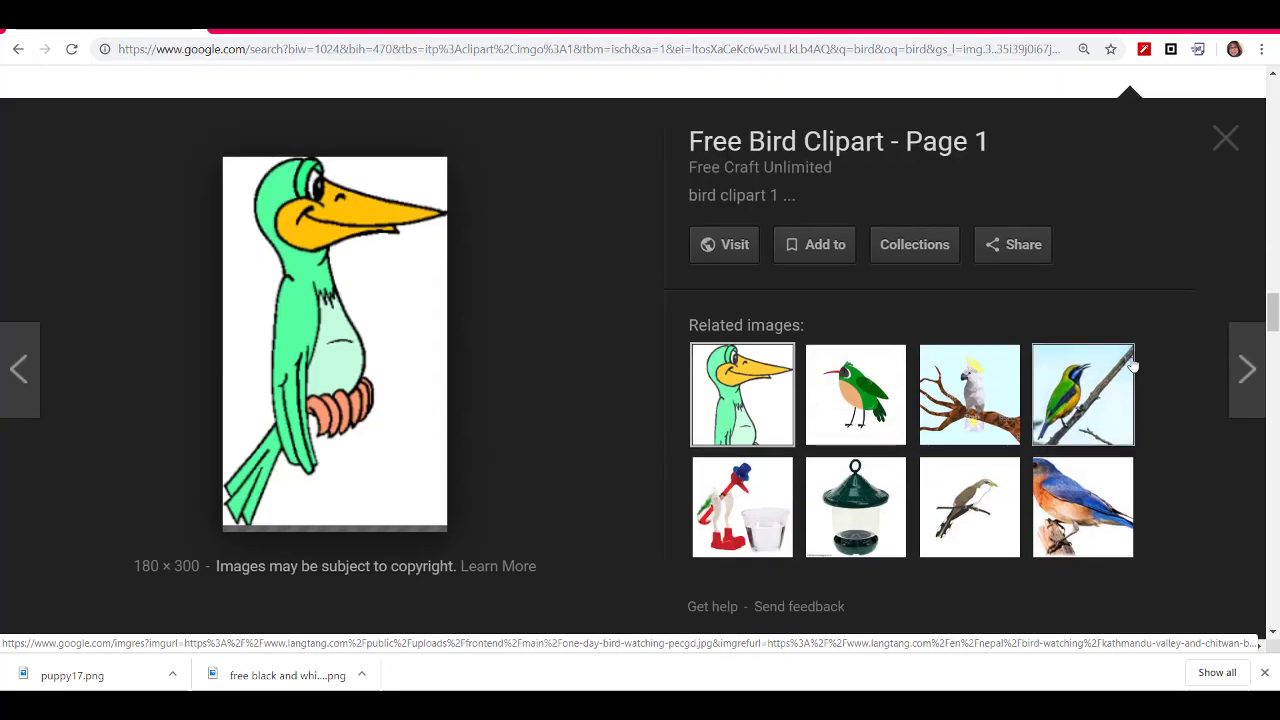
{"action": "right_click", "coordinate": [350, 342]}
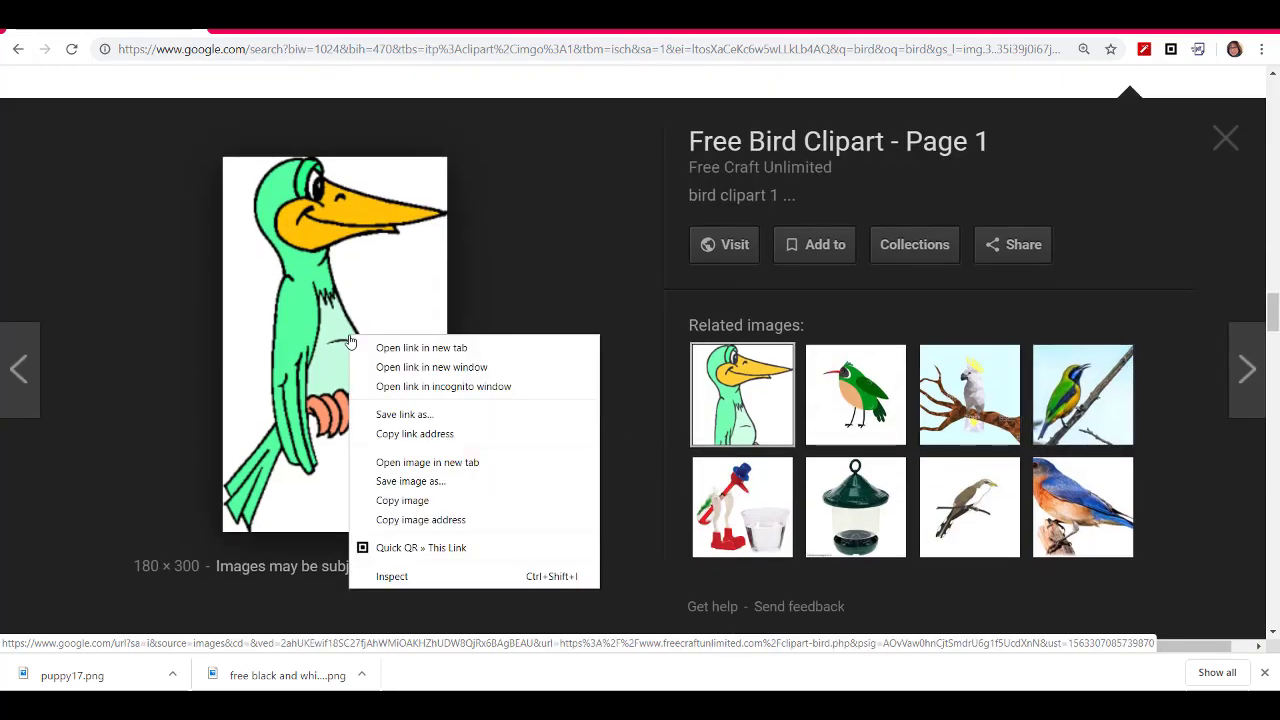
{"action": "left_click", "coordinate": [412, 500]}
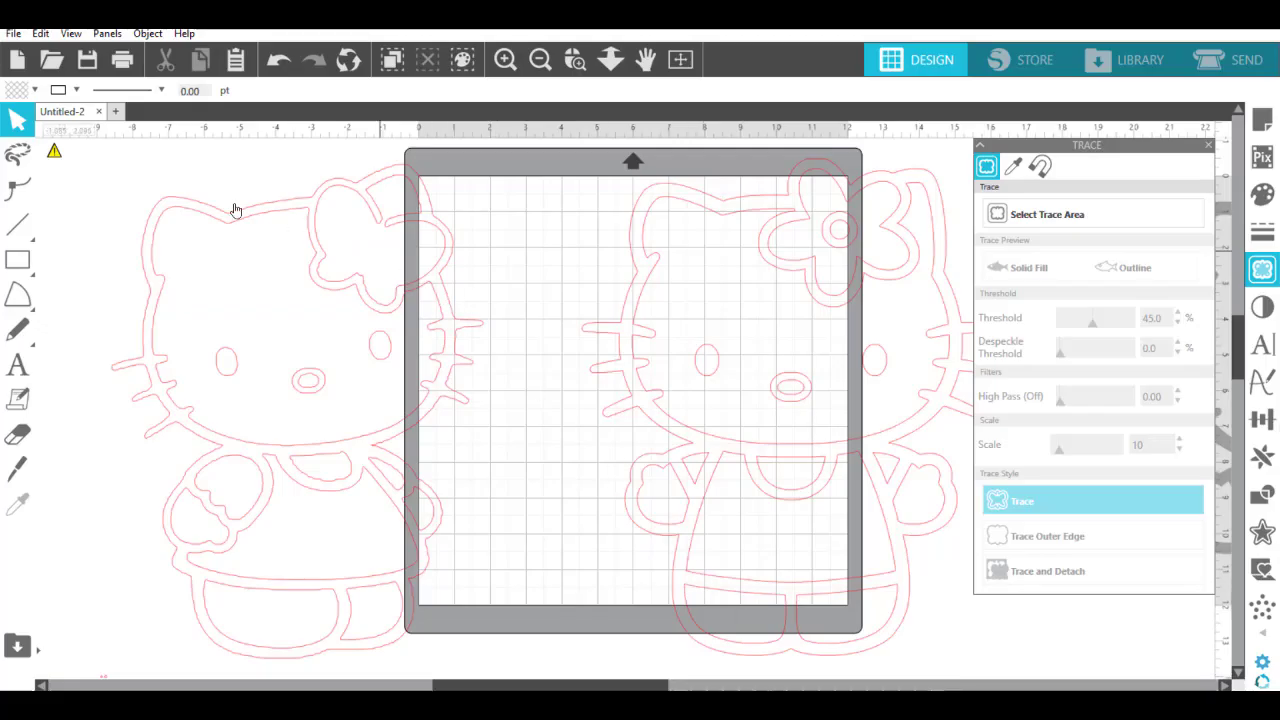
Switch to Silhouette Studio, delete both traced Hello Kitty outlines and paste the copied bird image onto the mat.
{"action": "left_click", "coordinate": [877, 590]}
{"action": "key", "text": "Delete"}
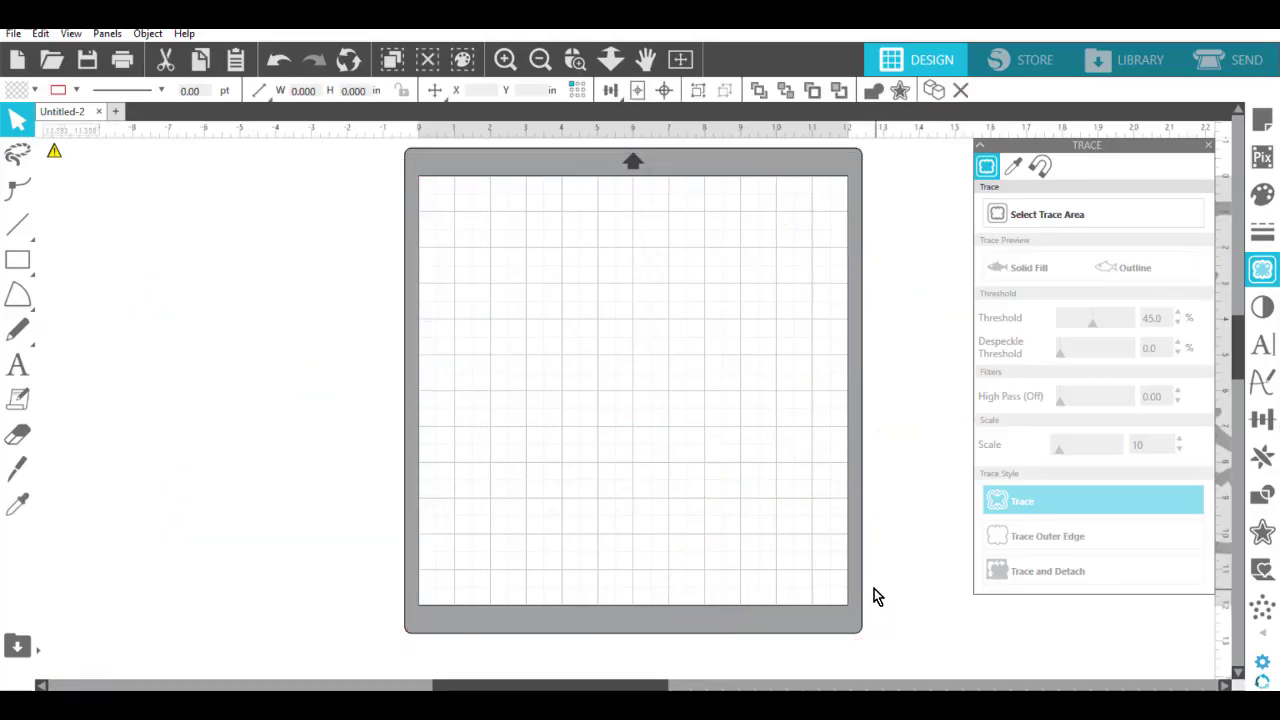
{"action": "right_click", "coordinate": [582, 334]}
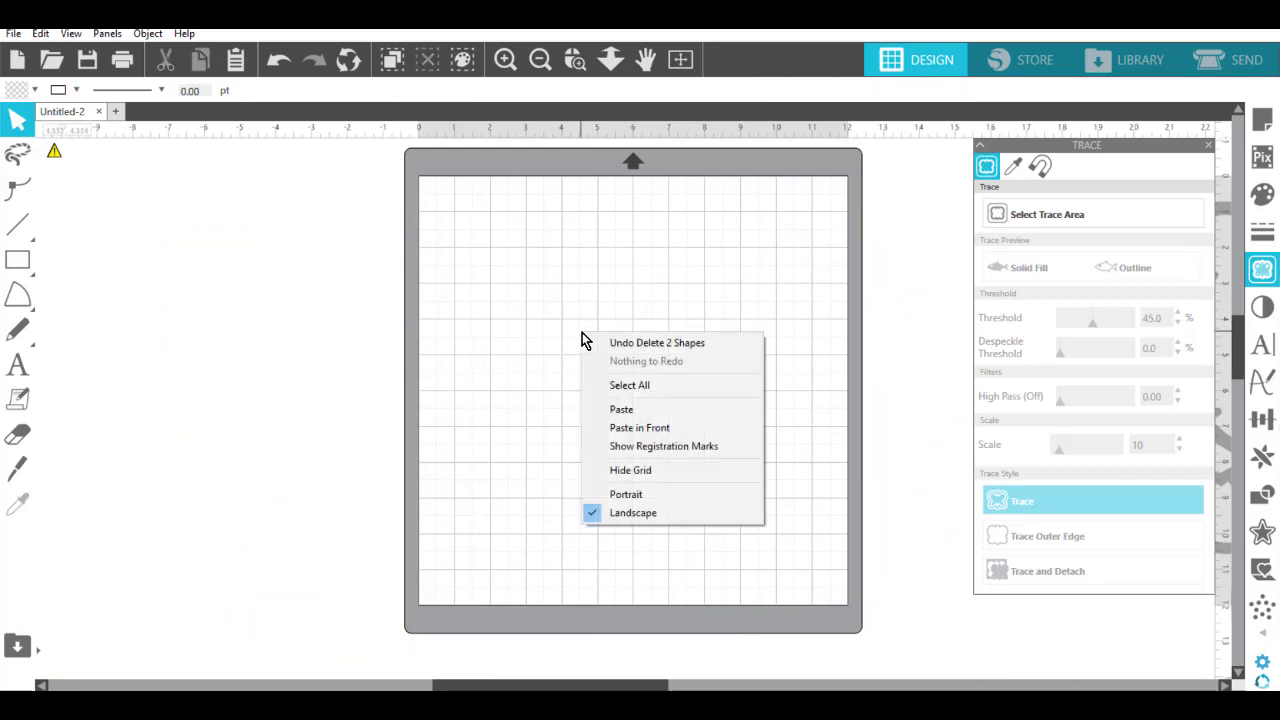
{"action": "left_click", "coordinate": [622, 410]}
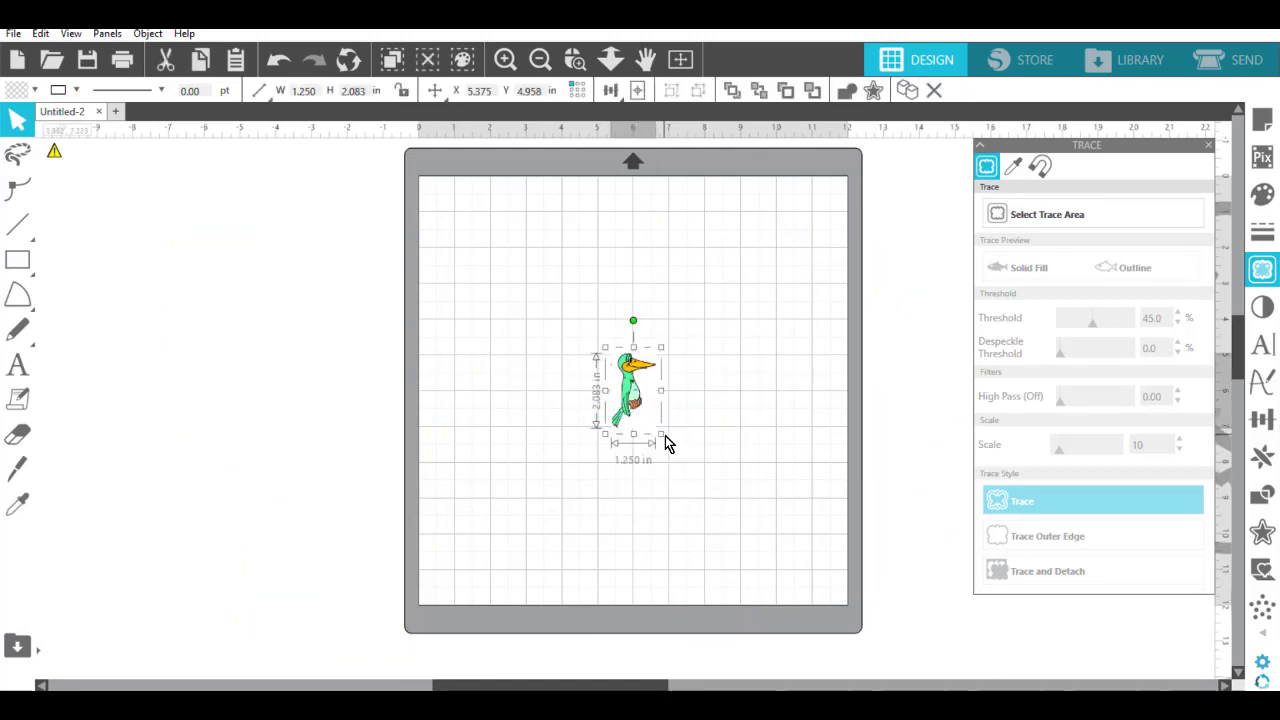
Read the resolution warning for the pasted bird and enlarge the image to about 12.4 × 20.7 in, overlapping the mat's left edge.
{"action": "left_click_drag", "start_coordinate": [632, 400], "coordinate": [497, 268]}
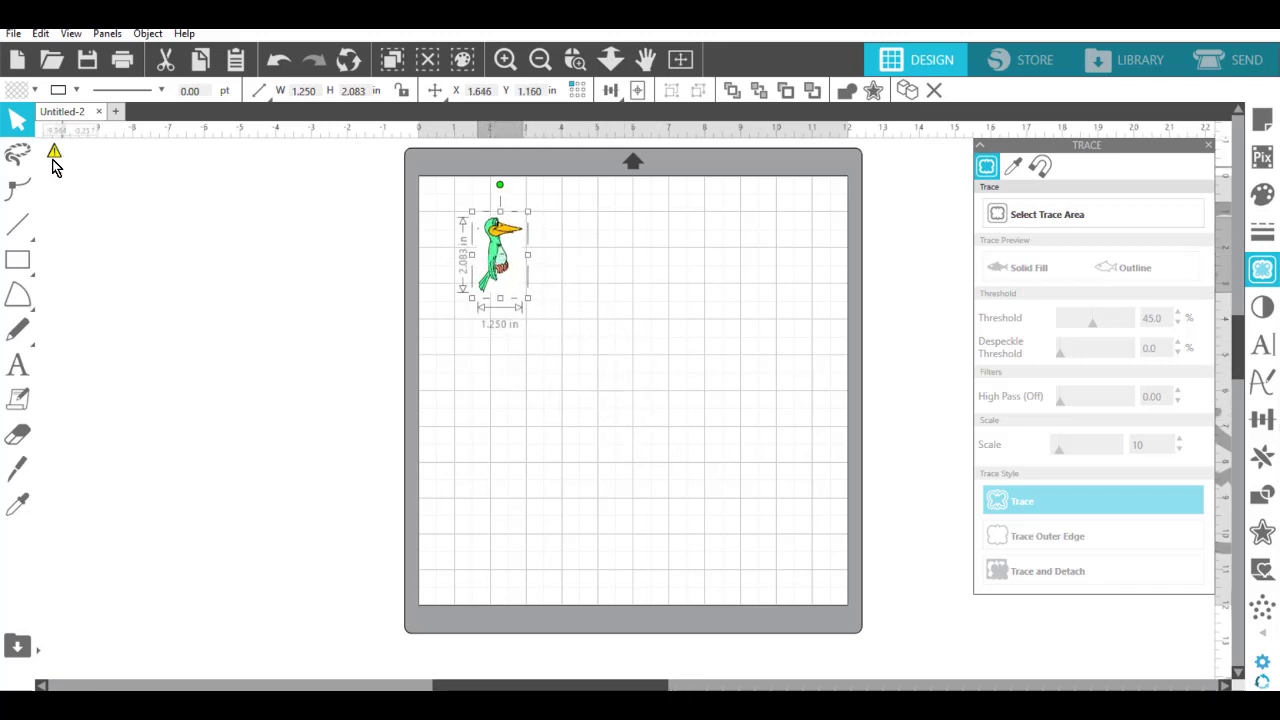
{"action": "mouse_move", "coordinate": [58, 158]}
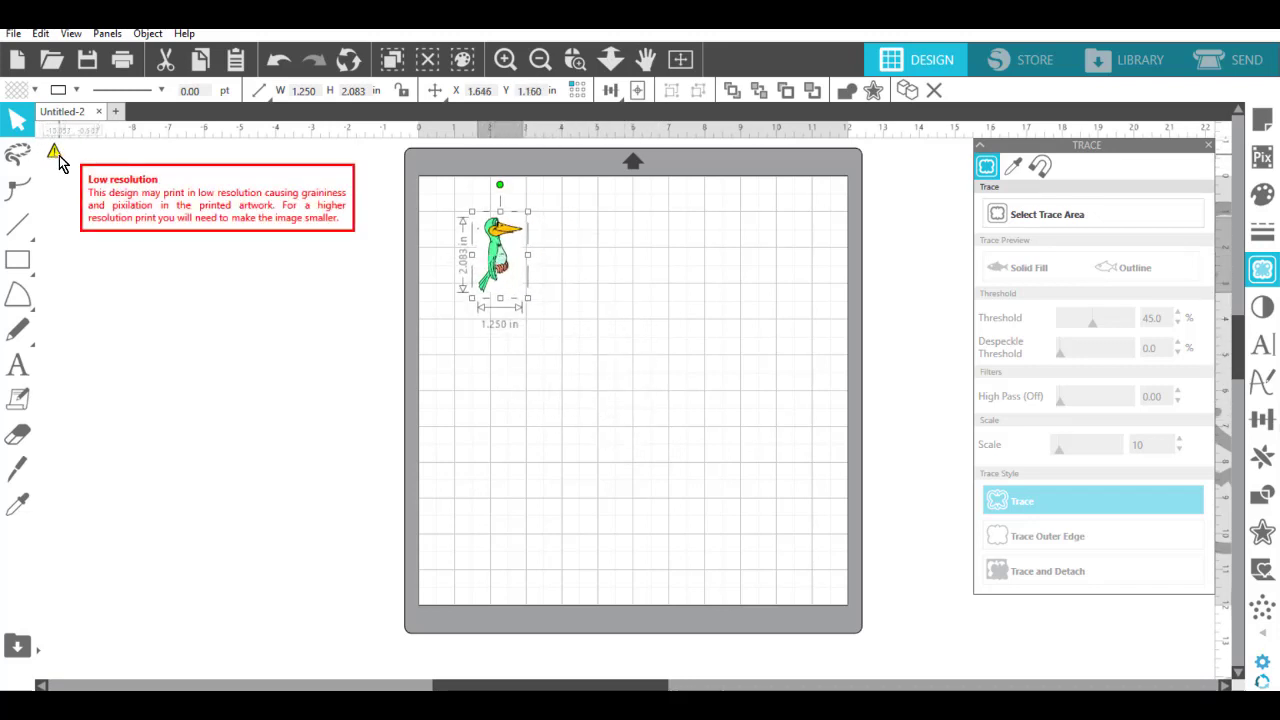
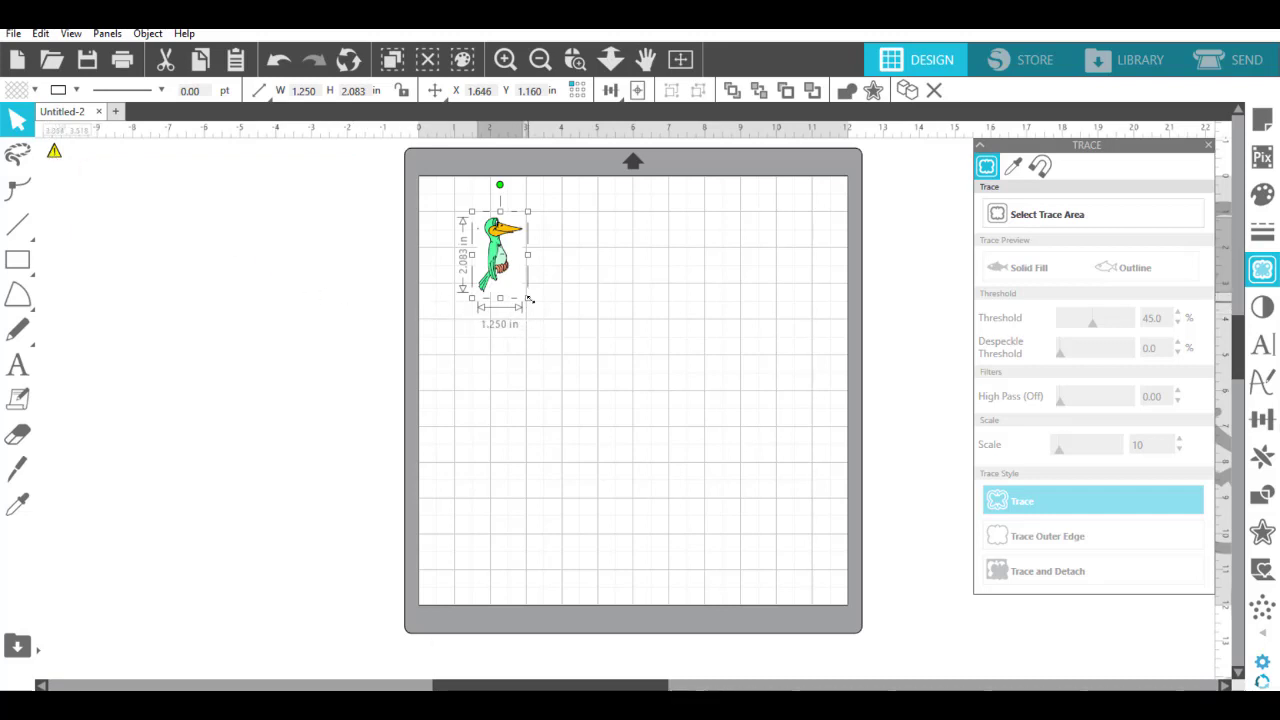
{"action": "left_click_drag", "start_coordinate": [526, 298], "coordinate": [928, 680]}
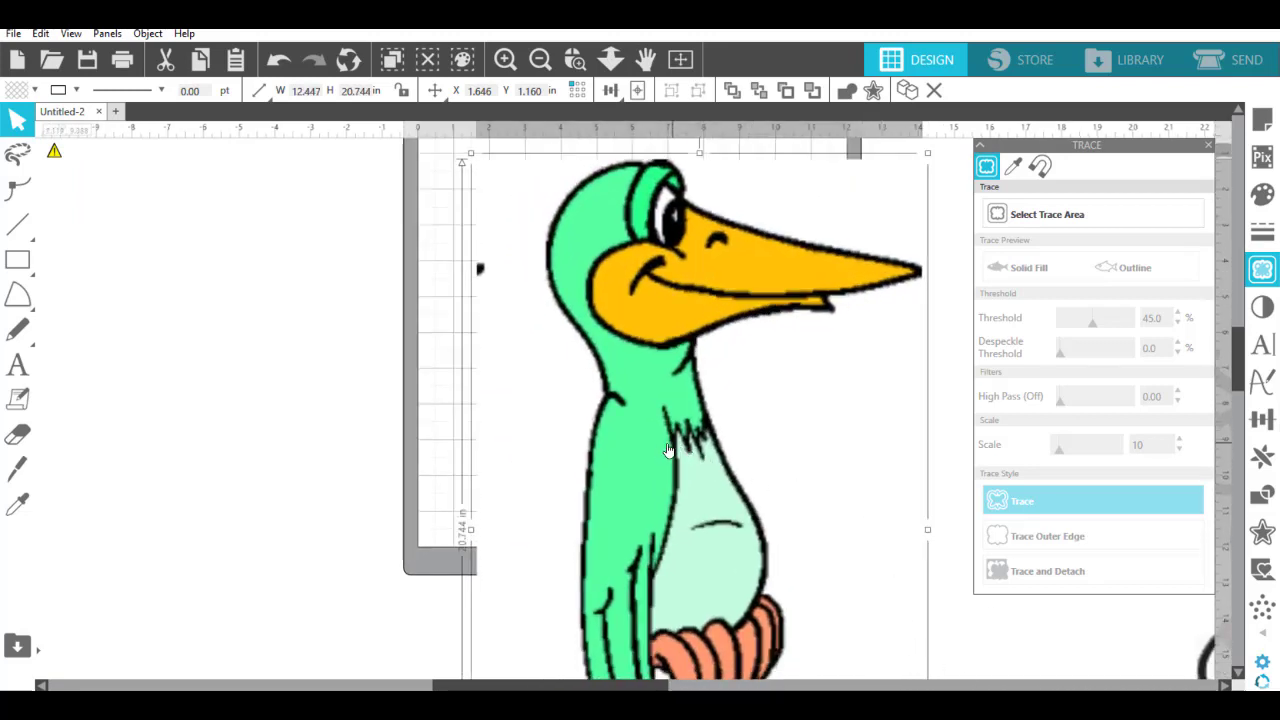
{"action": "left_click_drag", "start_coordinate": [668, 450], "coordinate": [498, 460]}
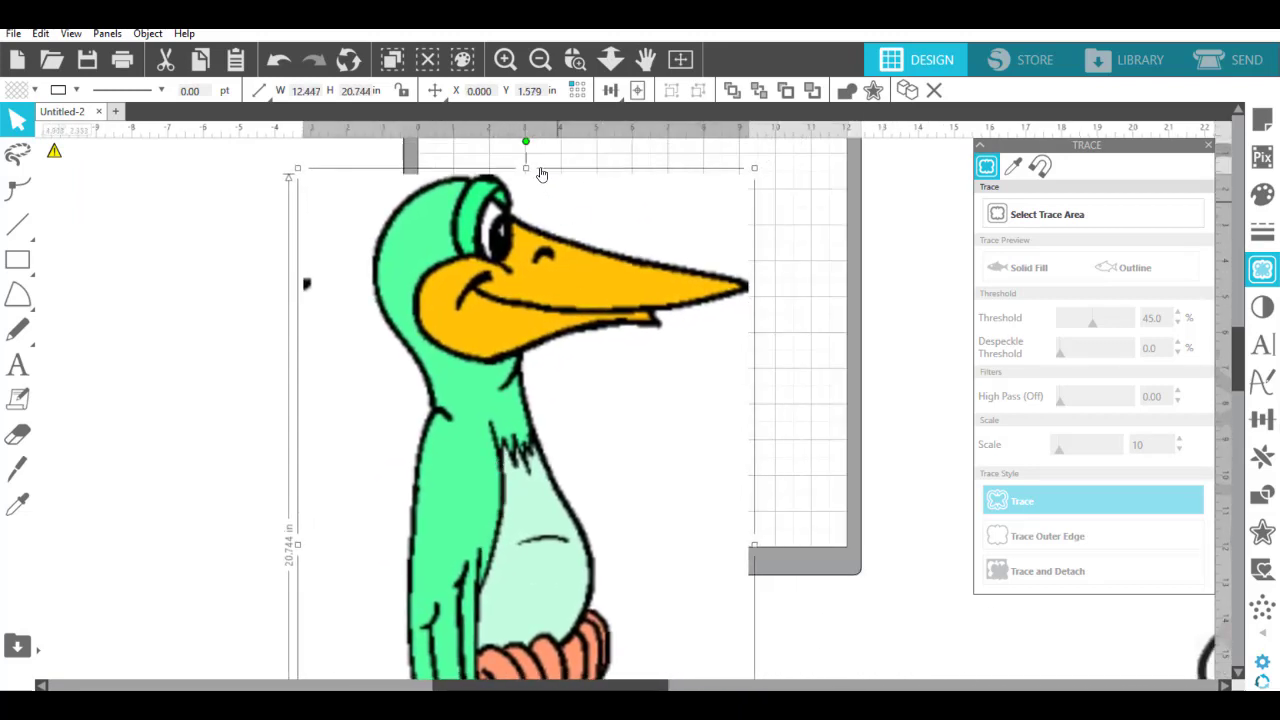
Shrink the bird image to about 8.9 × 14.8 in and position it over the middle of the mat.
{"action": "left_click", "coordinate": [562, 58]}
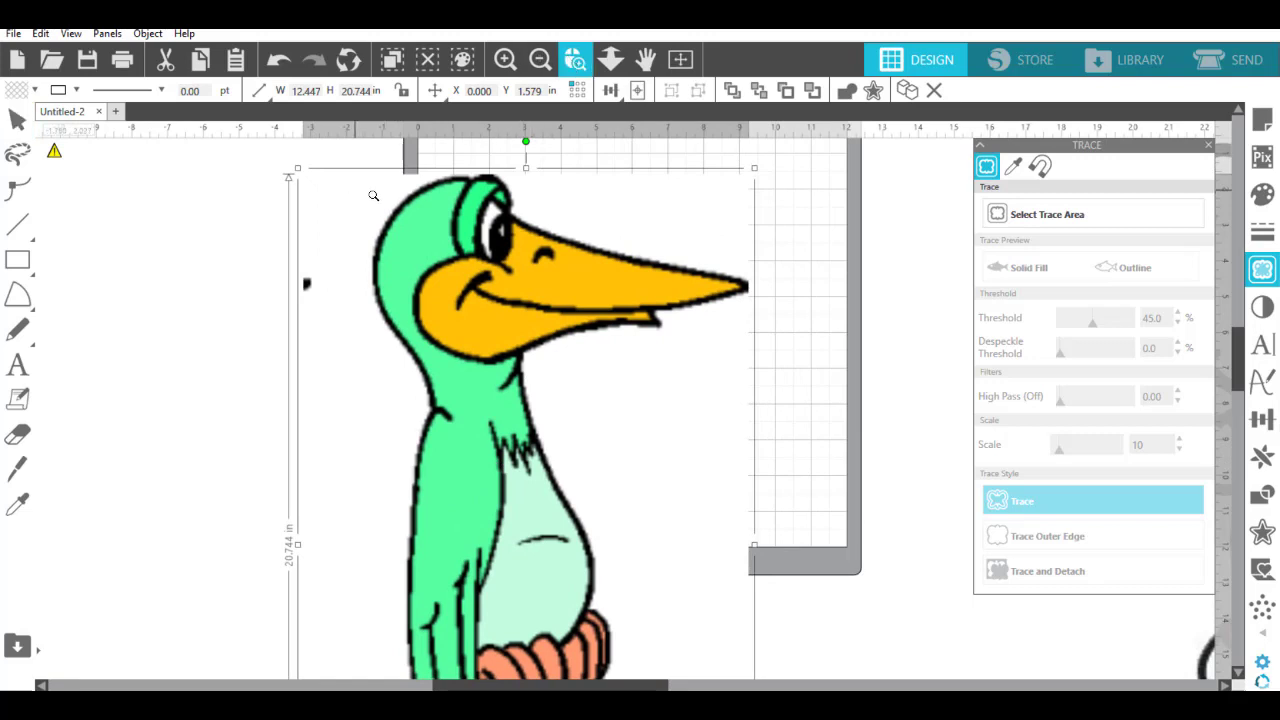
{"action": "left_click_drag", "start_coordinate": [373, 196], "coordinate": [712, 316]}
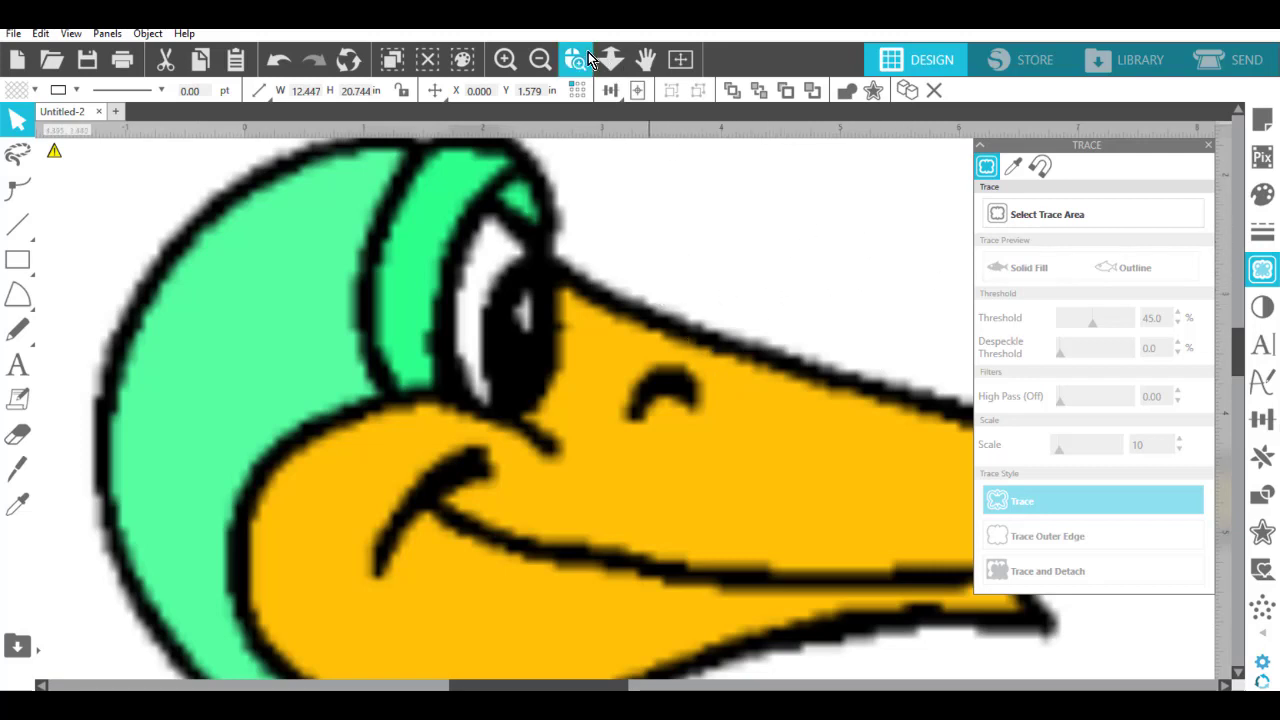
{"action": "left_click", "coordinate": [683, 64]}
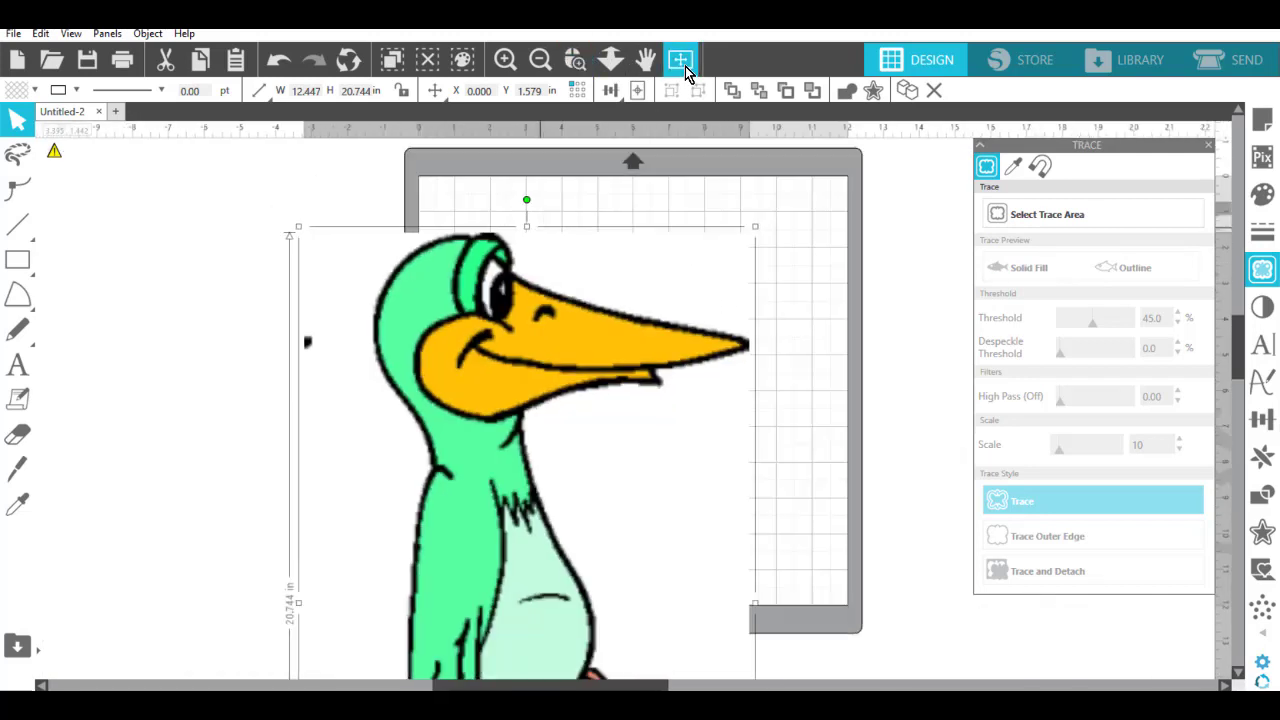
{"action": "left_click_drag", "start_coordinate": [521, 316], "coordinate": [549, 265]}
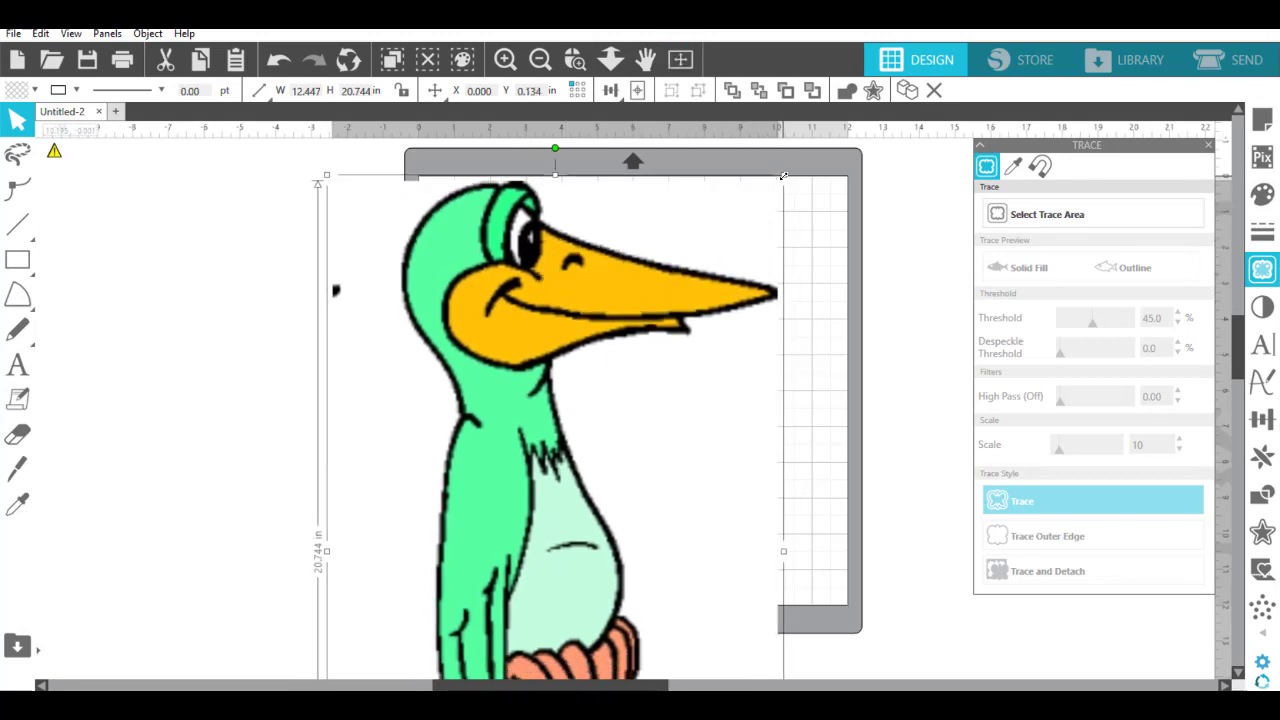
{"action": "left_click_drag", "start_coordinate": [783, 176], "coordinate": [657, 377]}
{"action": "left_click_drag", "start_coordinate": [539, 430], "coordinate": [652, 204]}
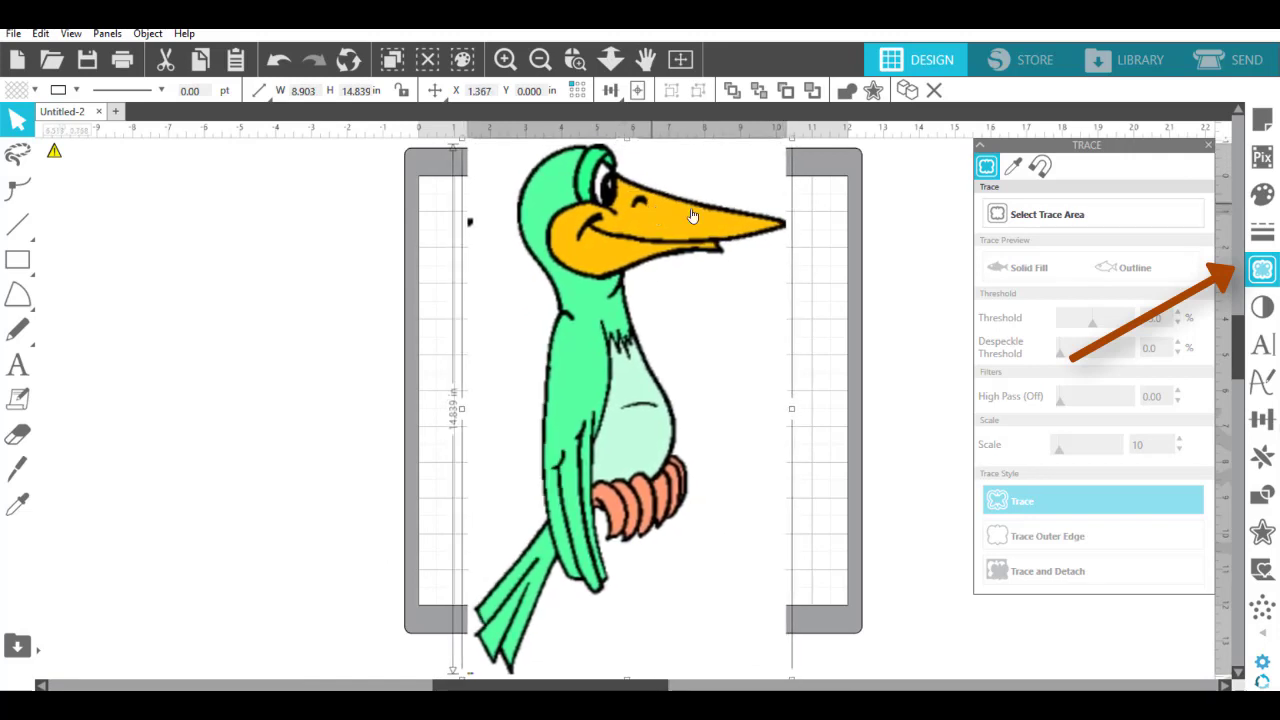
Select a trace area around the whole bird image, extending its edge slightly outward beside the tail feathers.
{"action": "left_click", "coordinate": [1050, 224]}
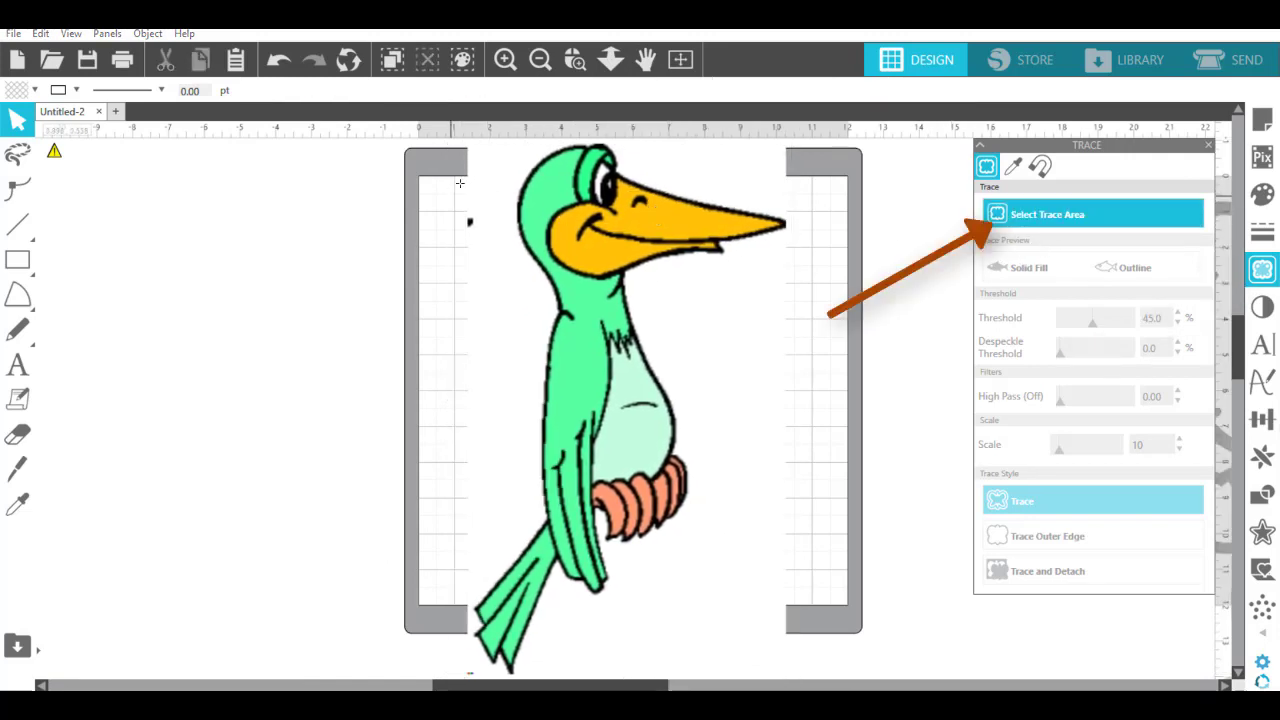
{"action": "mouse_move", "coordinate": [478, 140]}
{"action": "left_mouse_down"}
{"action": "mouse_move", "coordinate": [803, 623]}
{"action": "mouse_move", "coordinate": [796, 690]}
{"action": "left_mouse_up"}
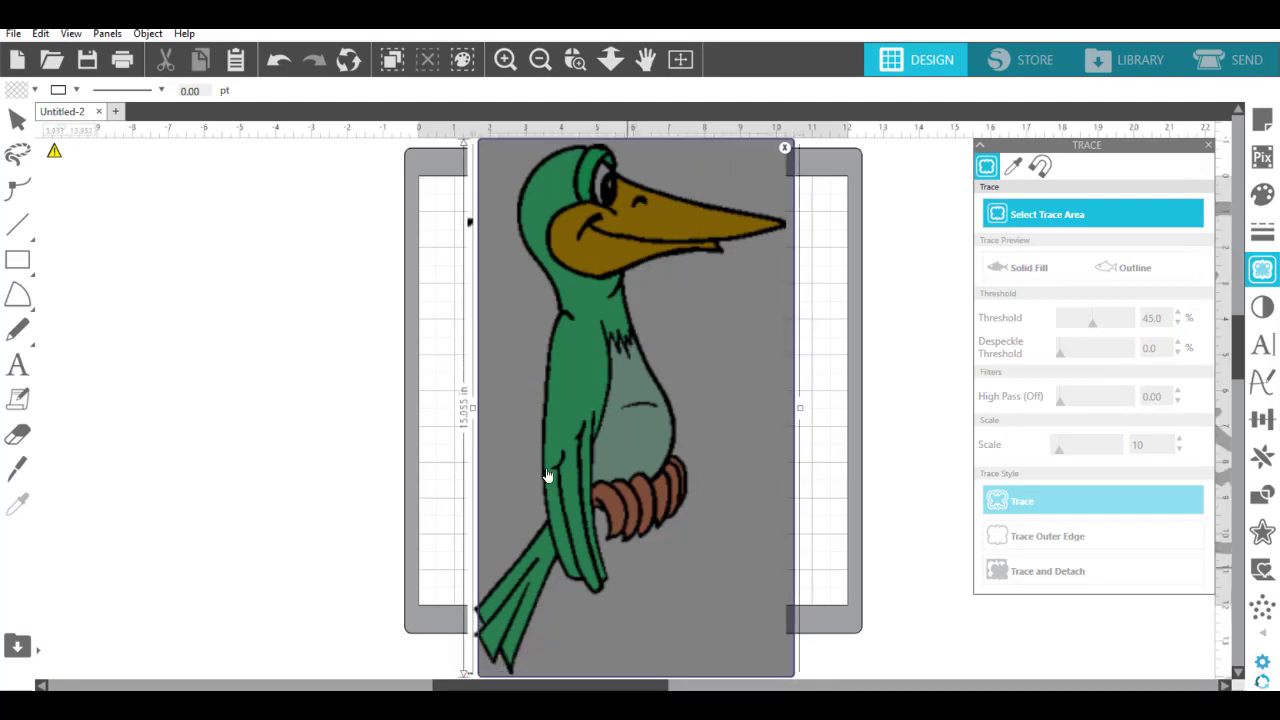
{"action": "left_click", "coordinate": [475, 412]}
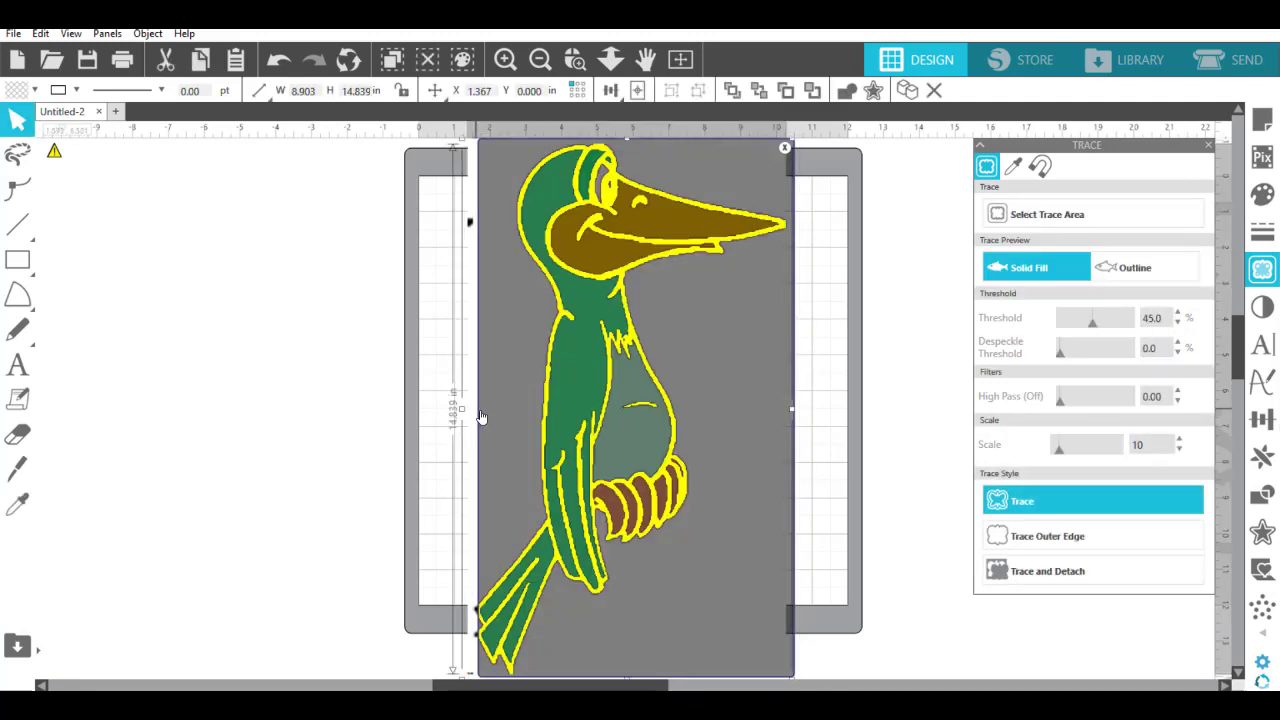
{"action": "left_click", "coordinate": [480, 414]}
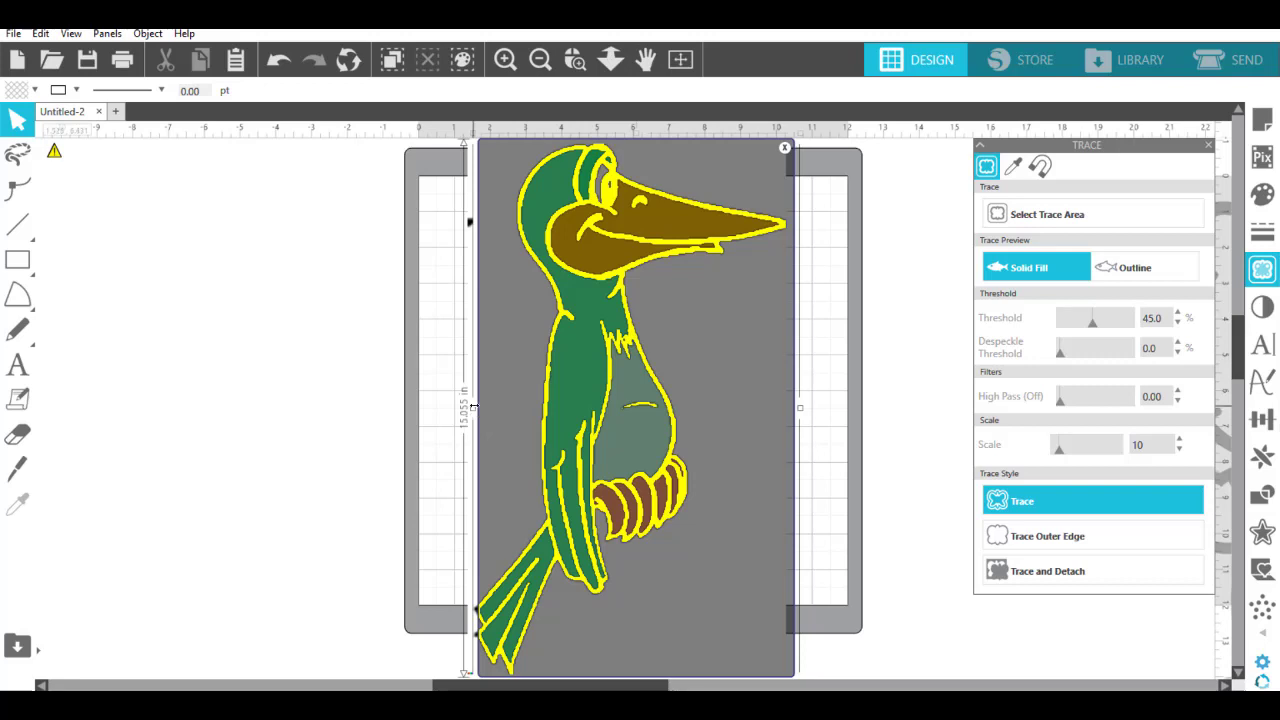
{"action": "left_click_drag", "start_coordinate": [473, 407], "coordinate": [469, 408]}
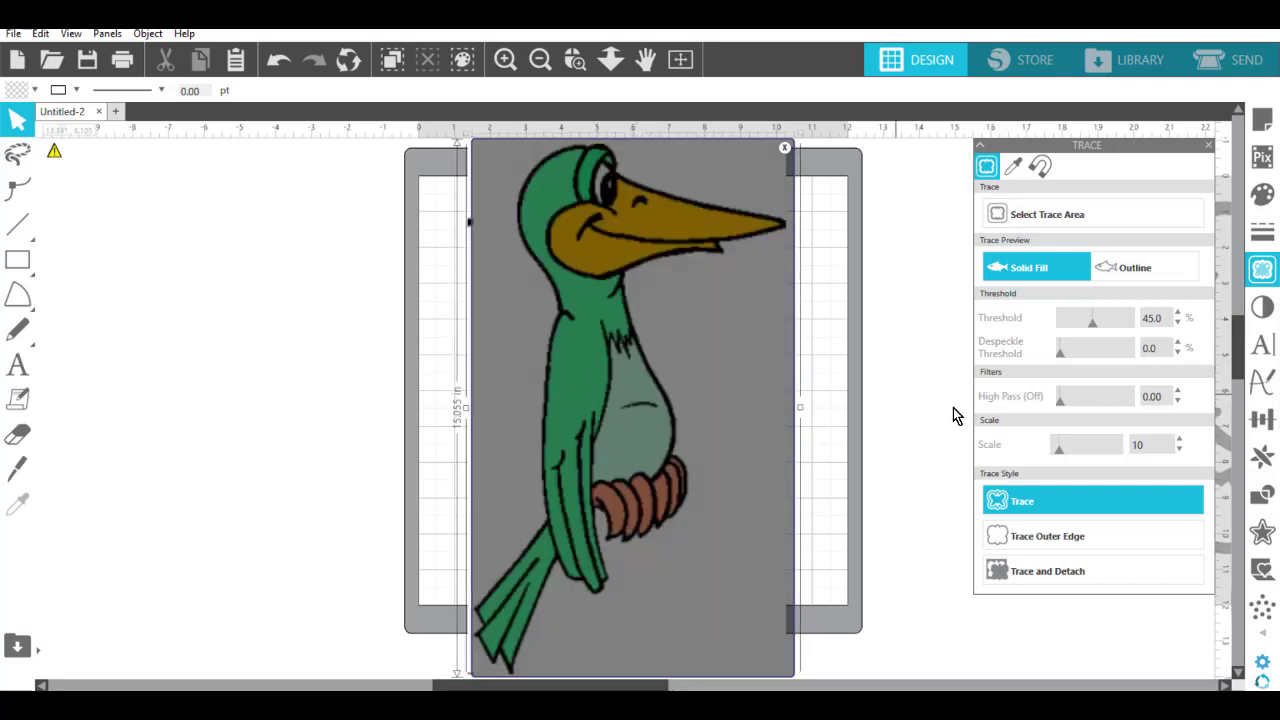
Set the trace threshold to 27%, trace the bird and move the original image off the mat, leaving the outline in place.
{"action": "left_click", "coordinate": [1105, 328]}
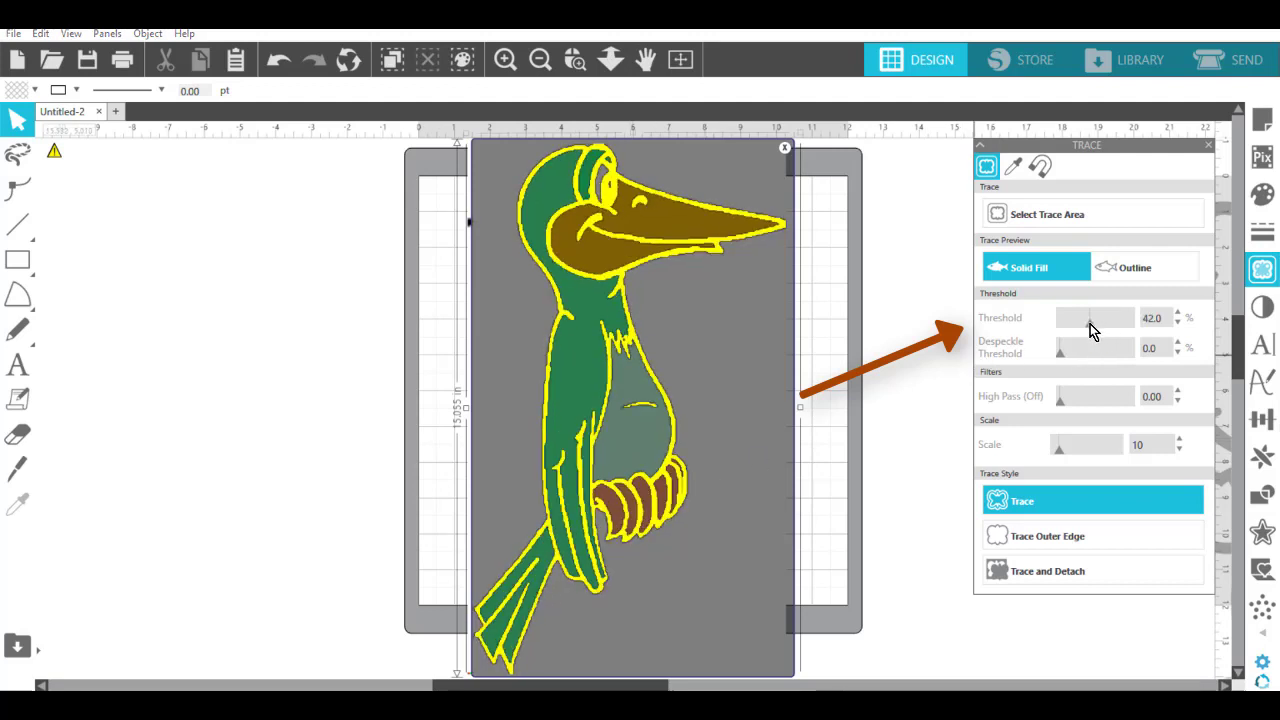
{"action": "left_click", "coordinate": [1082, 324]}
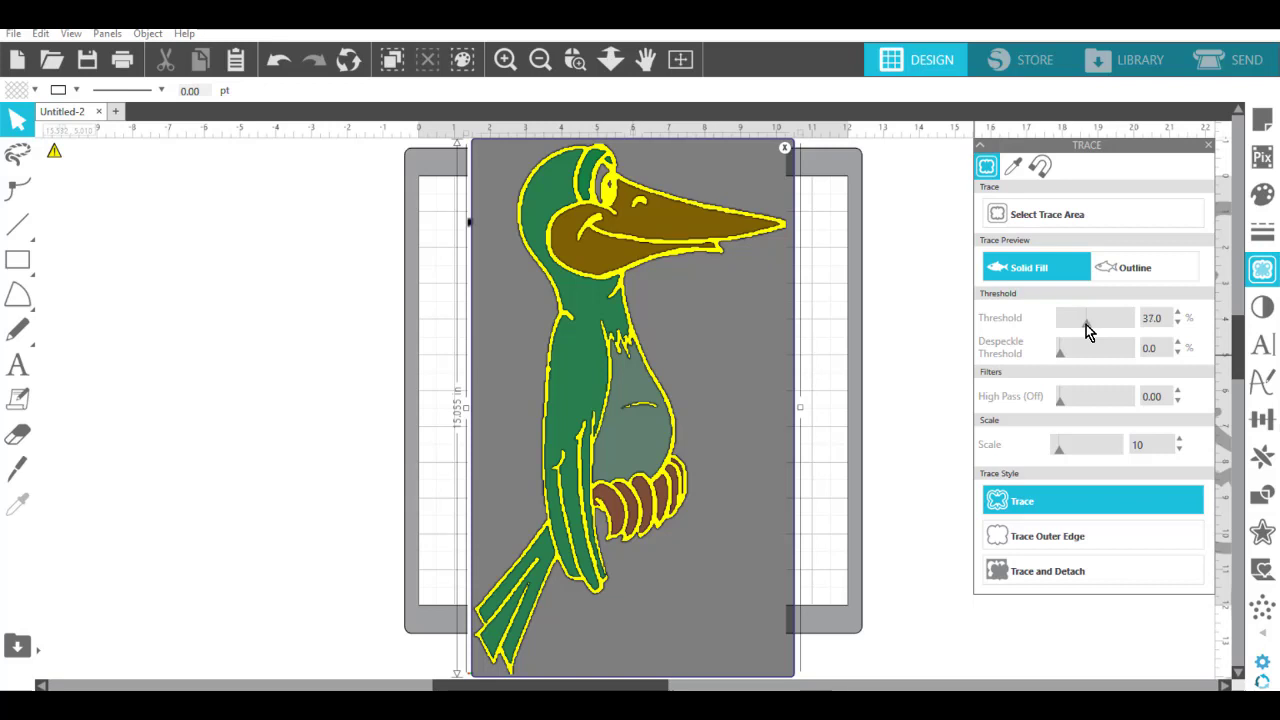
{"action": "left_click", "coordinate": [1072, 326]}
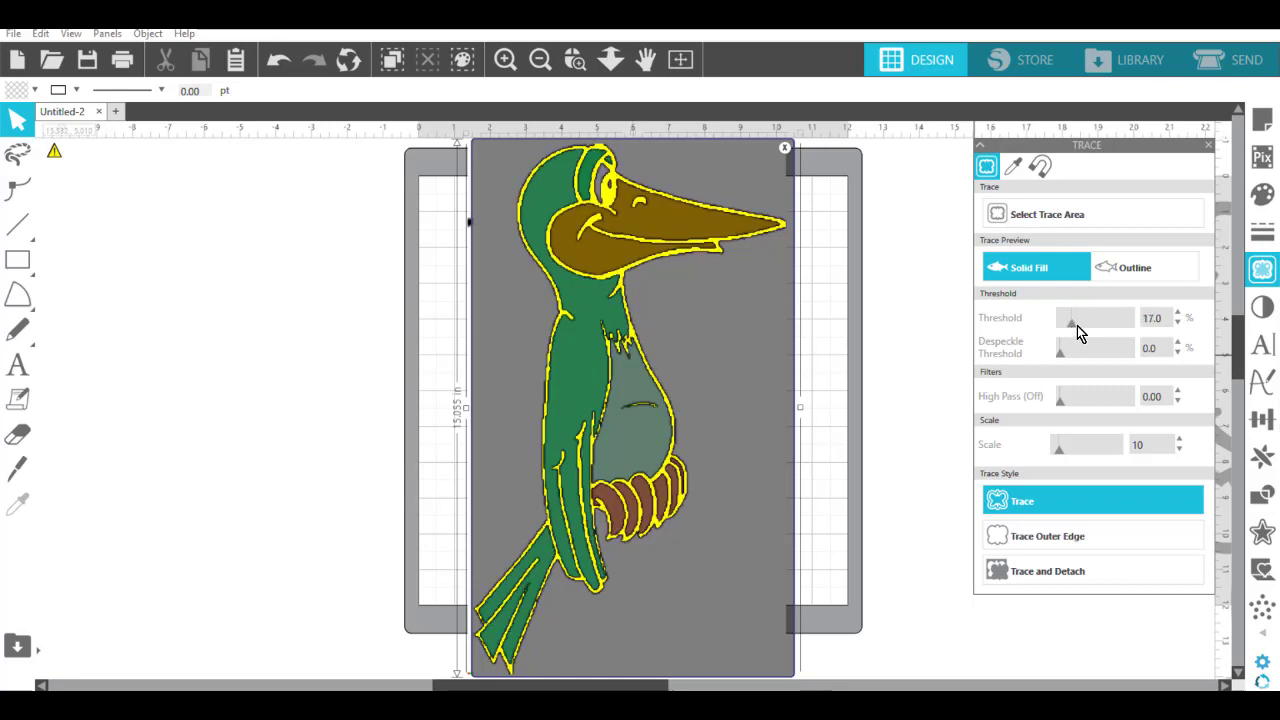
{"action": "left_click", "coordinate": [1080, 325]}
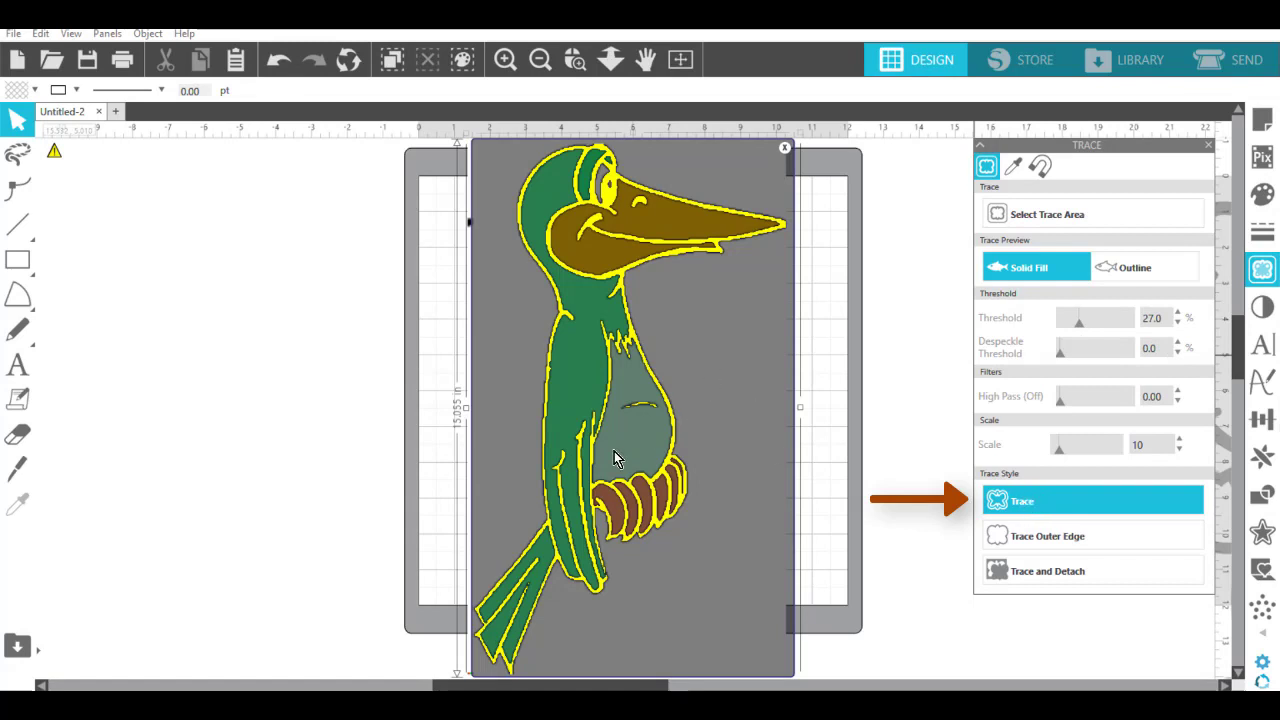
{"action": "left_click_drag", "start_coordinate": [592, 390], "coordinate": [16, 364]}
{"action": "left_click", "coordinate": [462, 294]}
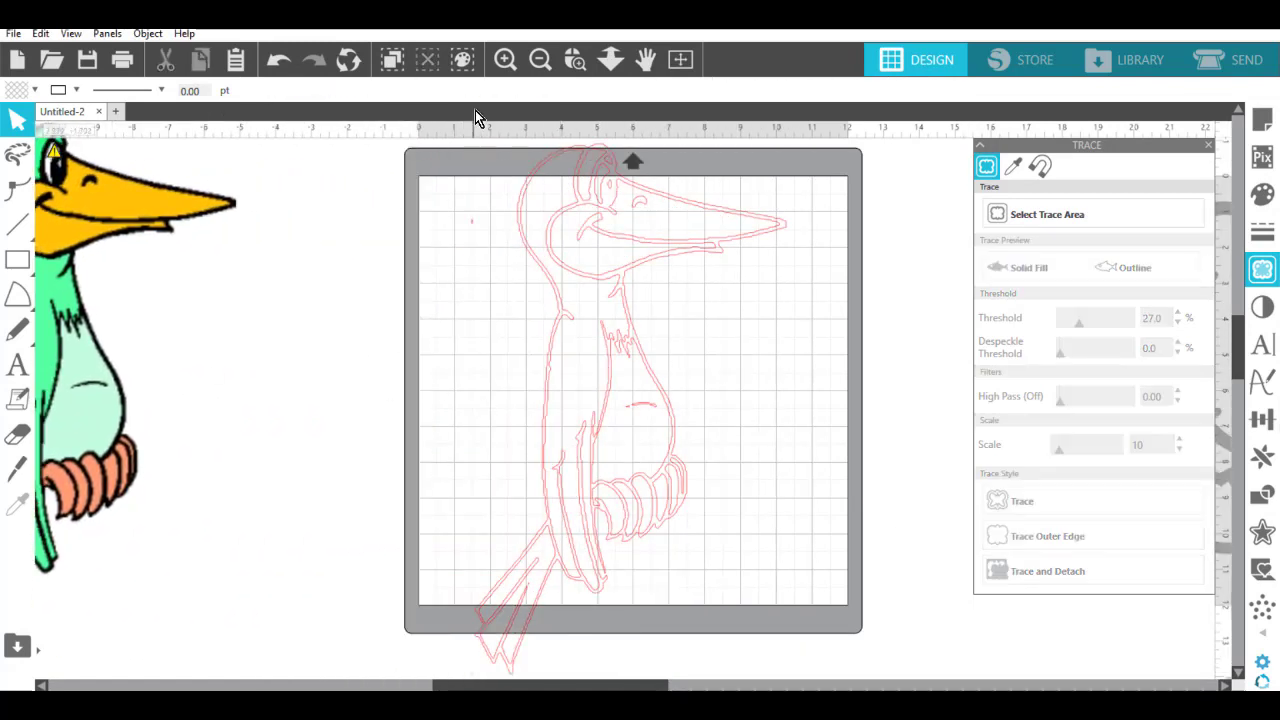
Move the traced bird outline further down the mat and examine the line quality around its head up close.
{"action": "left_click", "coordinate": [570, 62]}
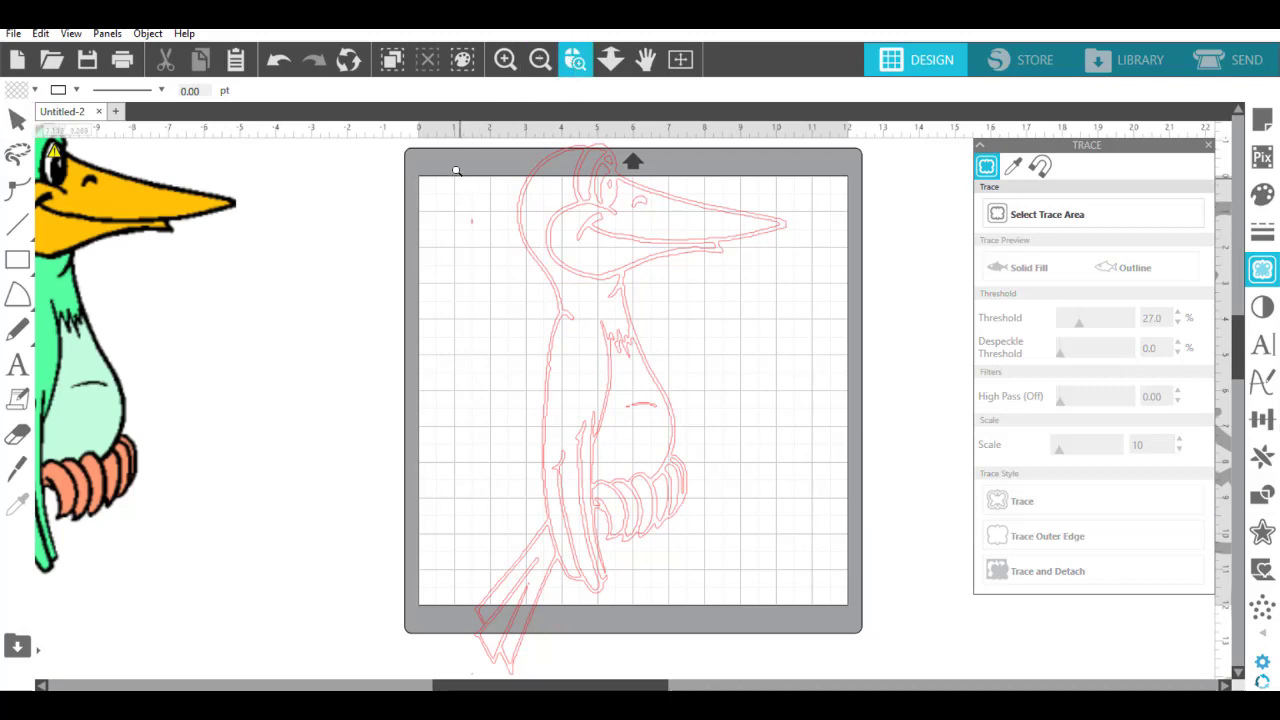
{"action": "left_click_drag", "start_coordinate": [456, 172], "coordinate": [663, 327]}
{"action": "left_click_drag", "start_coordinate": [697, 374], "coordinate": [696, 372]}
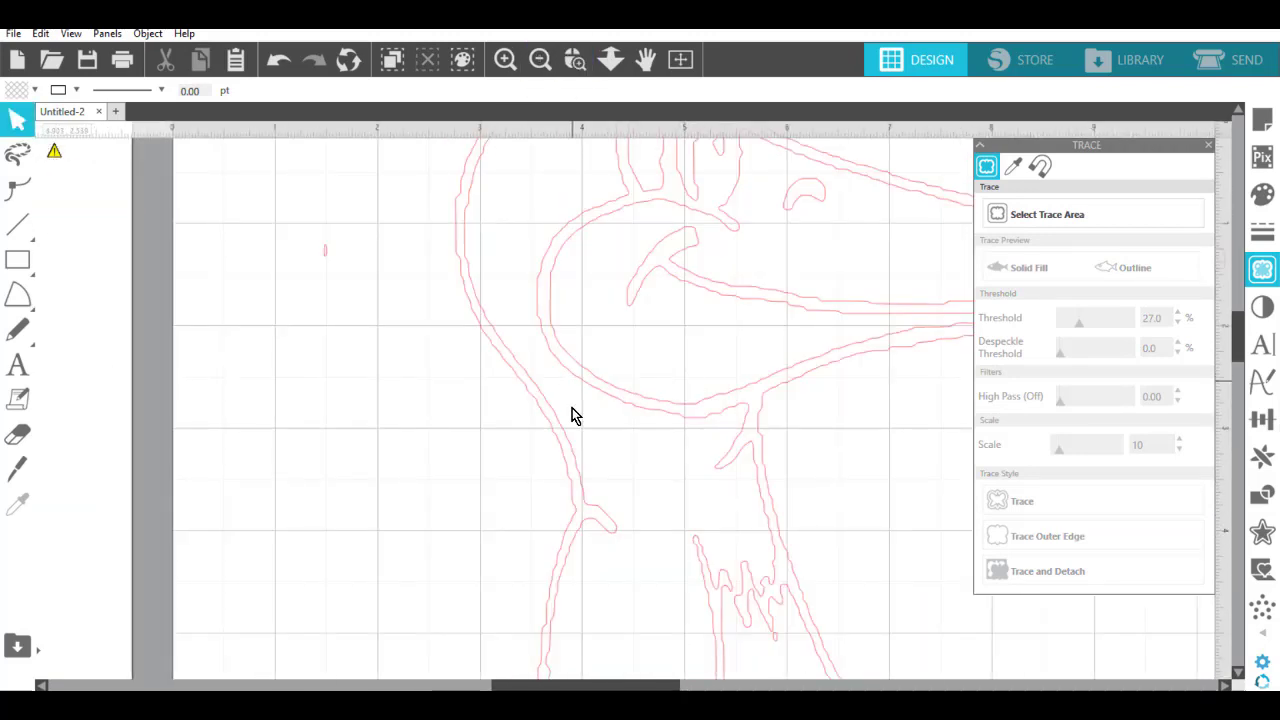
{"action": "left_click_drag", "start_coordinate": [596, 379], "coordinate": [571, 520]}
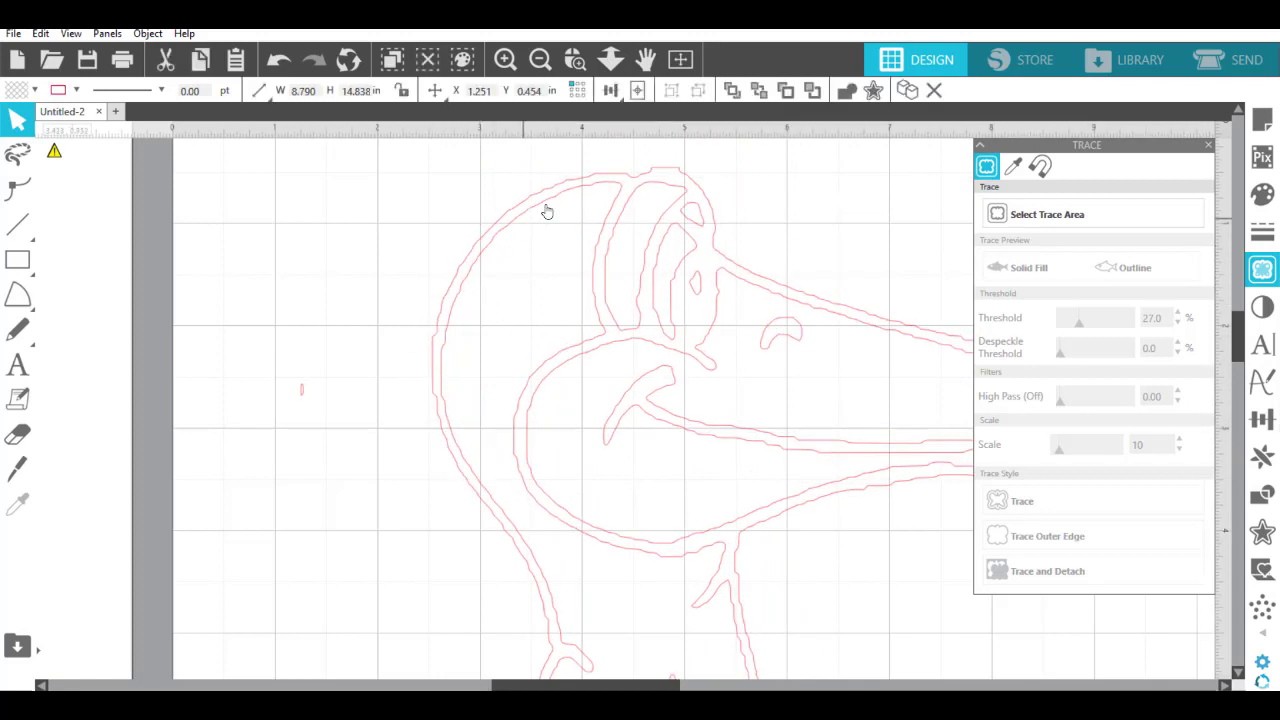
{"action": "left_click", "coordinate": [442, 490]}
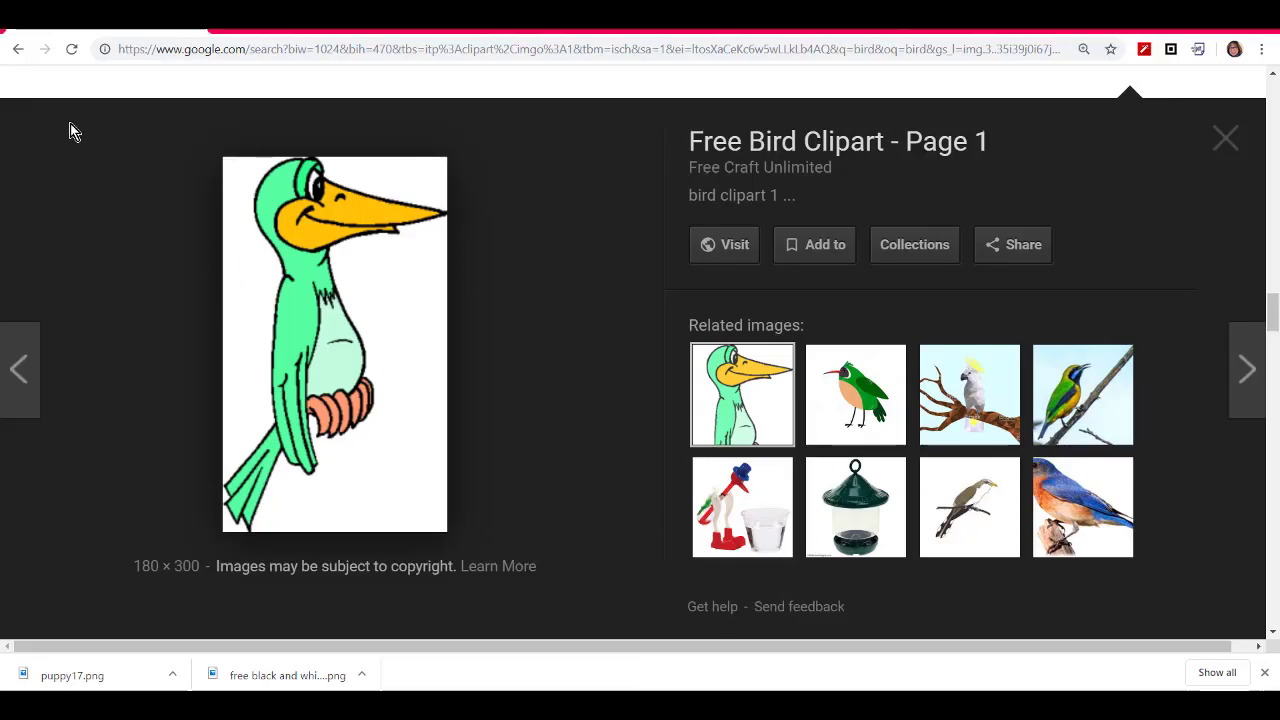
Switch to the Google Images bird results and check the pixel dimensions of the green cartoon bird.
{"action": "left_click", "coordinate": [17, 51]}
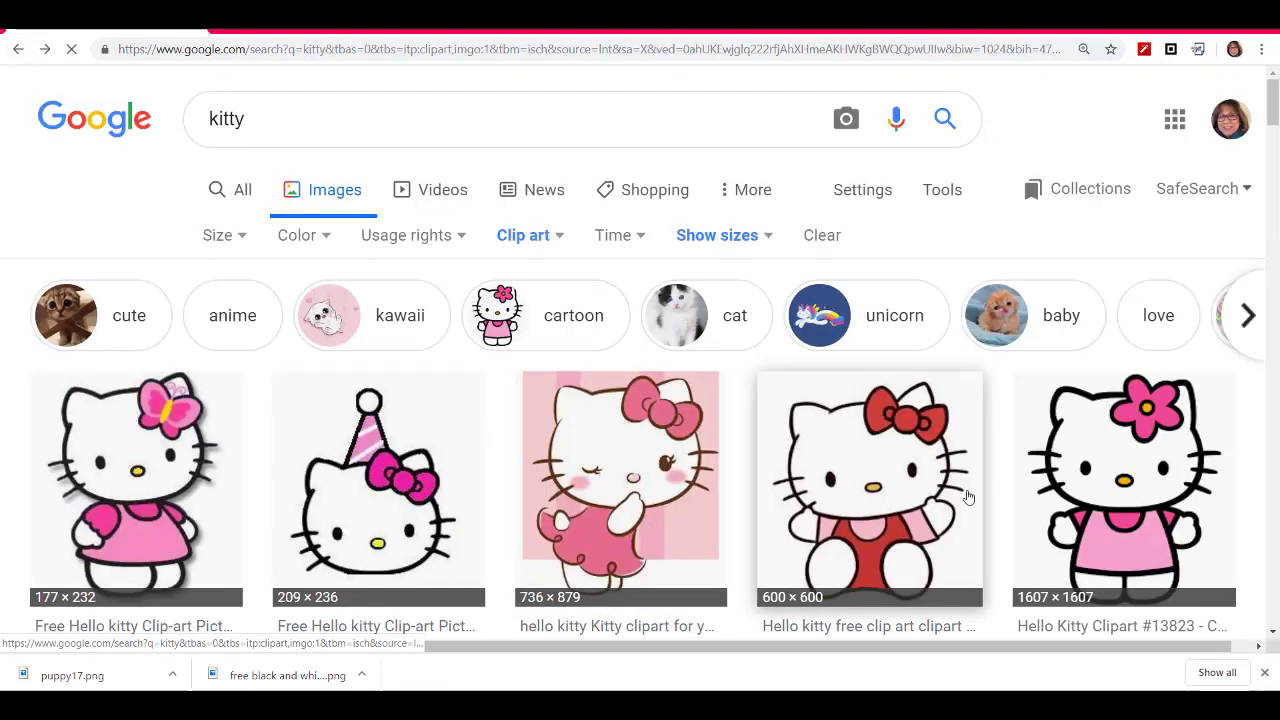
{"action": "left_click", "coordinate": [44, 50]}
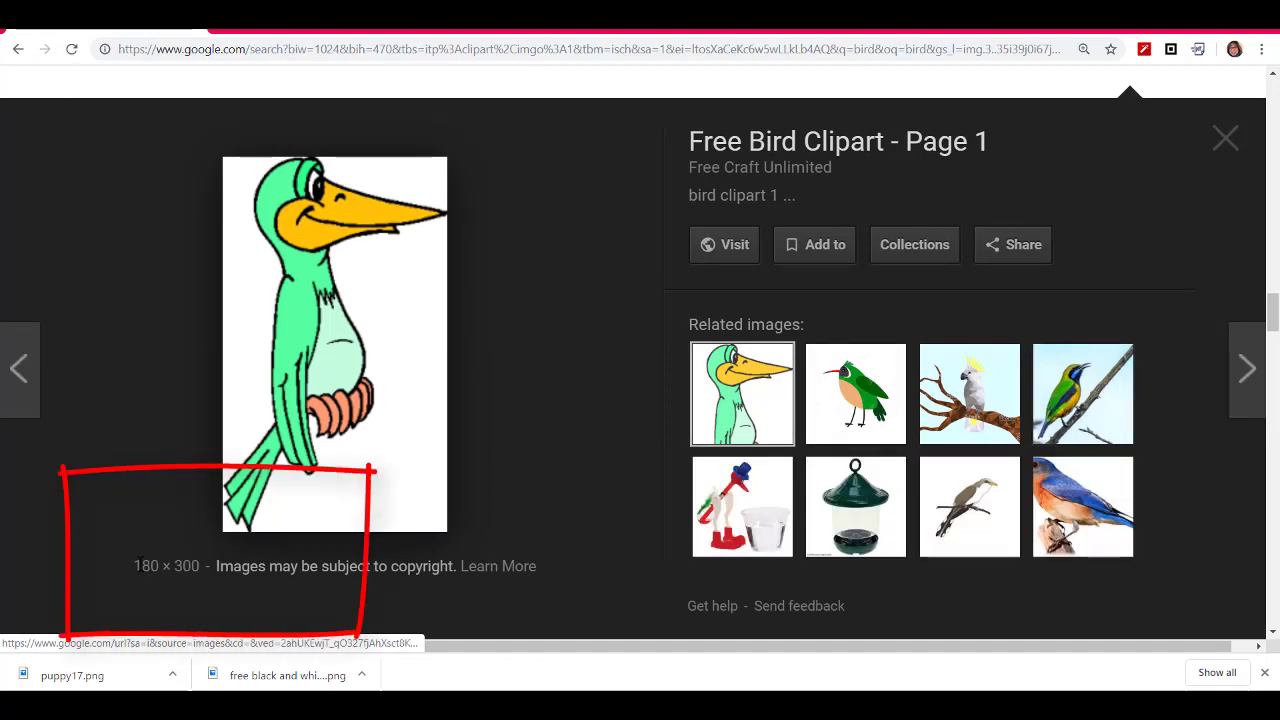
{"action": "double_click", "coordinate": [138, 567]}
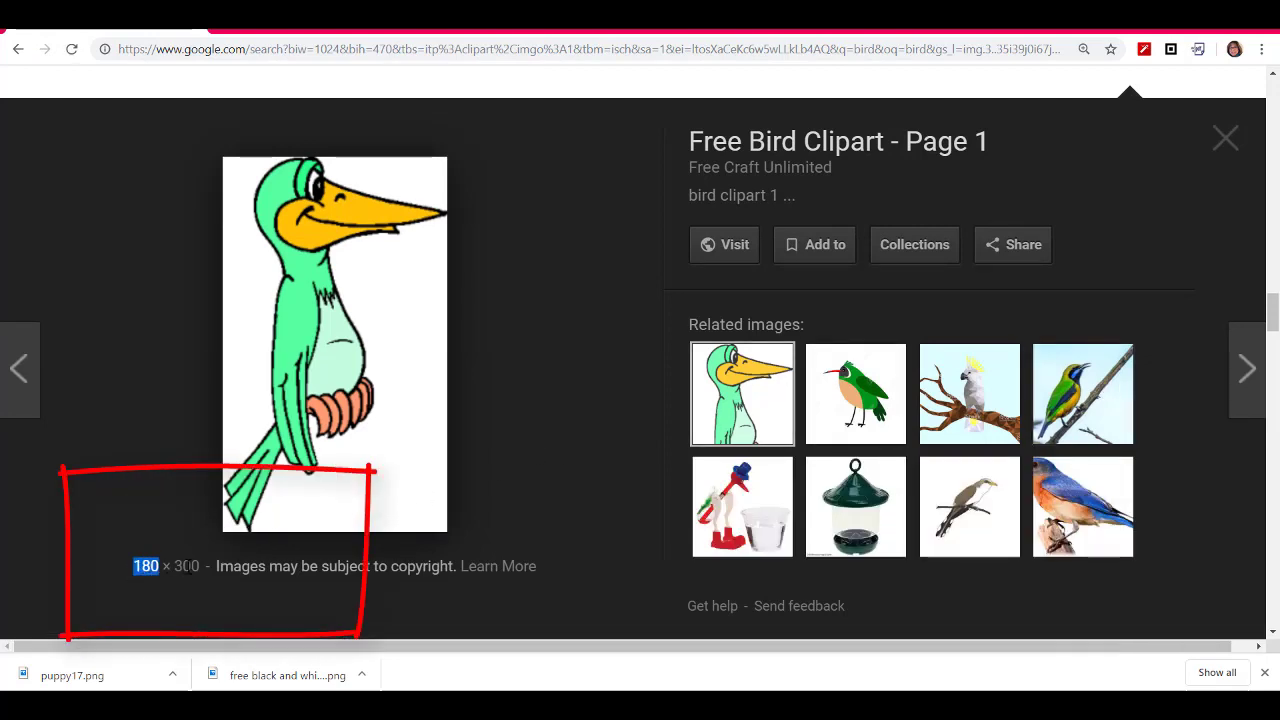
Look through the bird clip art results, comparing the pixel dimensions shown on the thumbnails.
{"action": "left_click", "coordinate": [28, 375]}
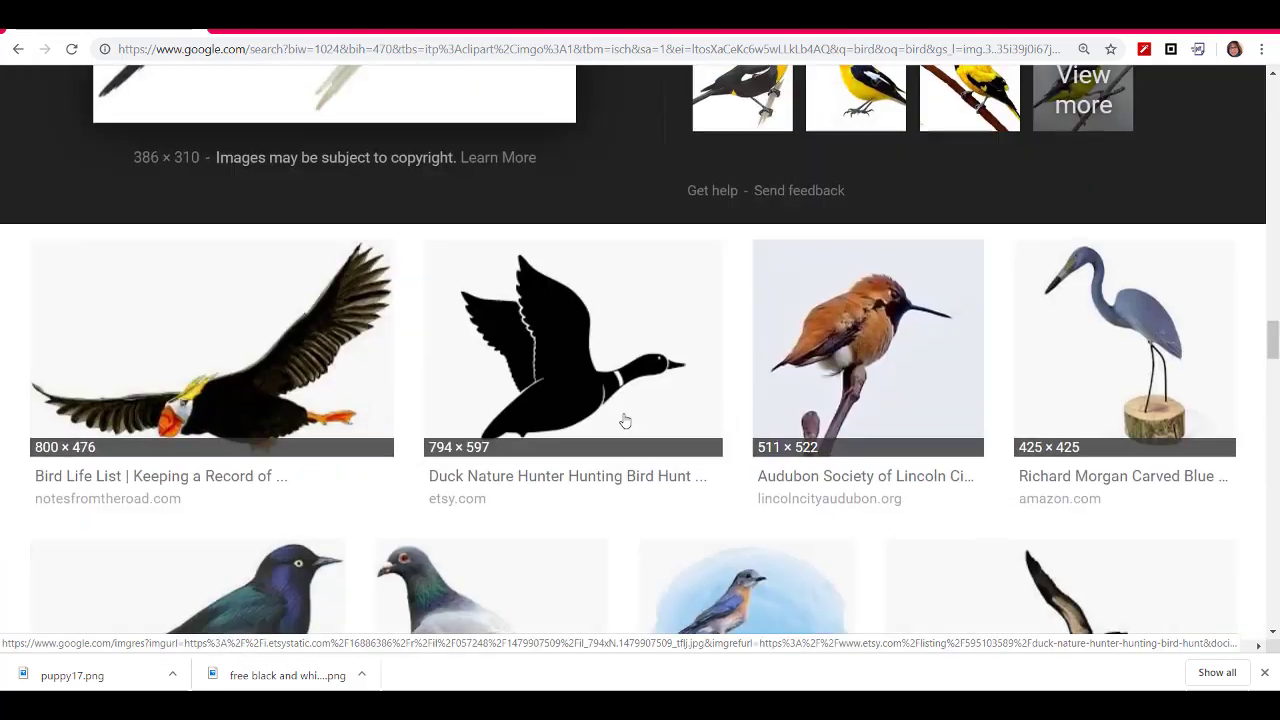
{"action": "scroll", "coordinate": [623, 415], "scroll_direction": "down", "scroll_amount": 10}
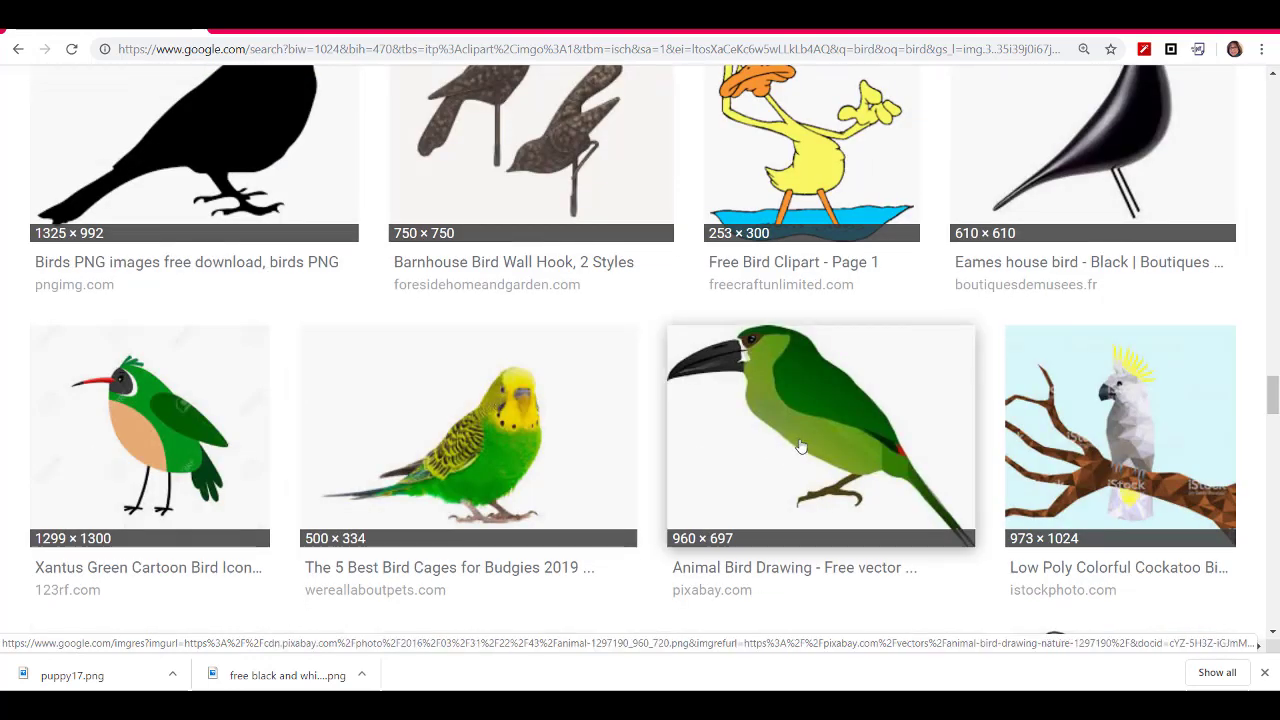
{"action": "scroll", "coordinate": [802, 452], "scroll_direction": "down", "scroll_amount": 4}
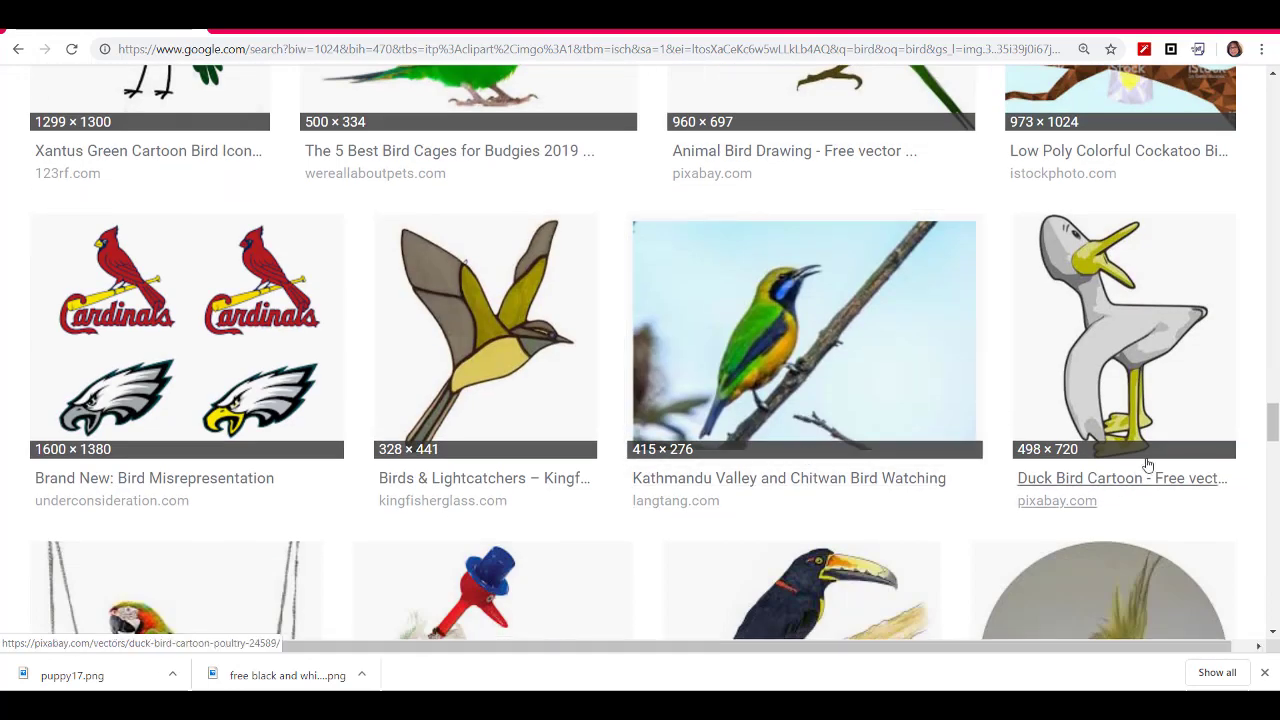
{"action": "scroll", "coordinate": [1157, 545], "scroll_direction": "down", "scroll_amount": 4}
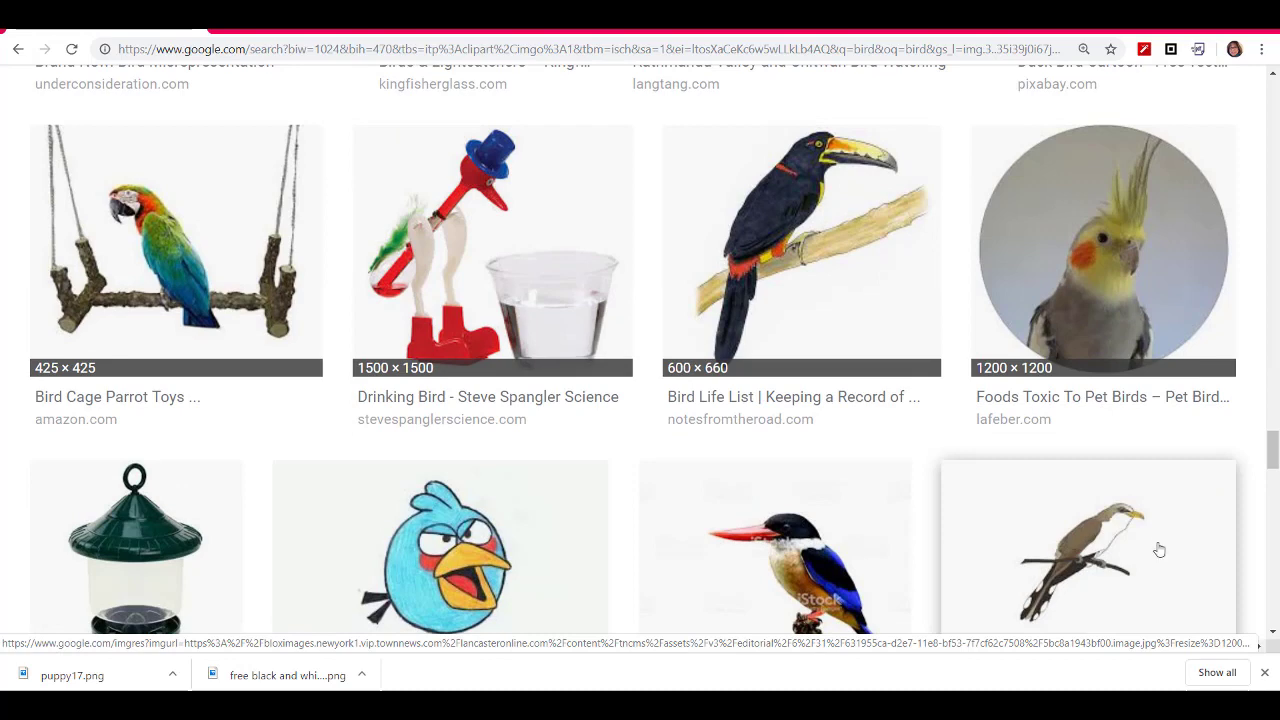
{"action": "scroll", "coordinate": [1159, 550], "scroll_direction": "down", "scroll_amount": 4}
{"action": "scroll", "coordinate": [1159, 550], "scroll_direction": "down", "scroll_amount": 4}
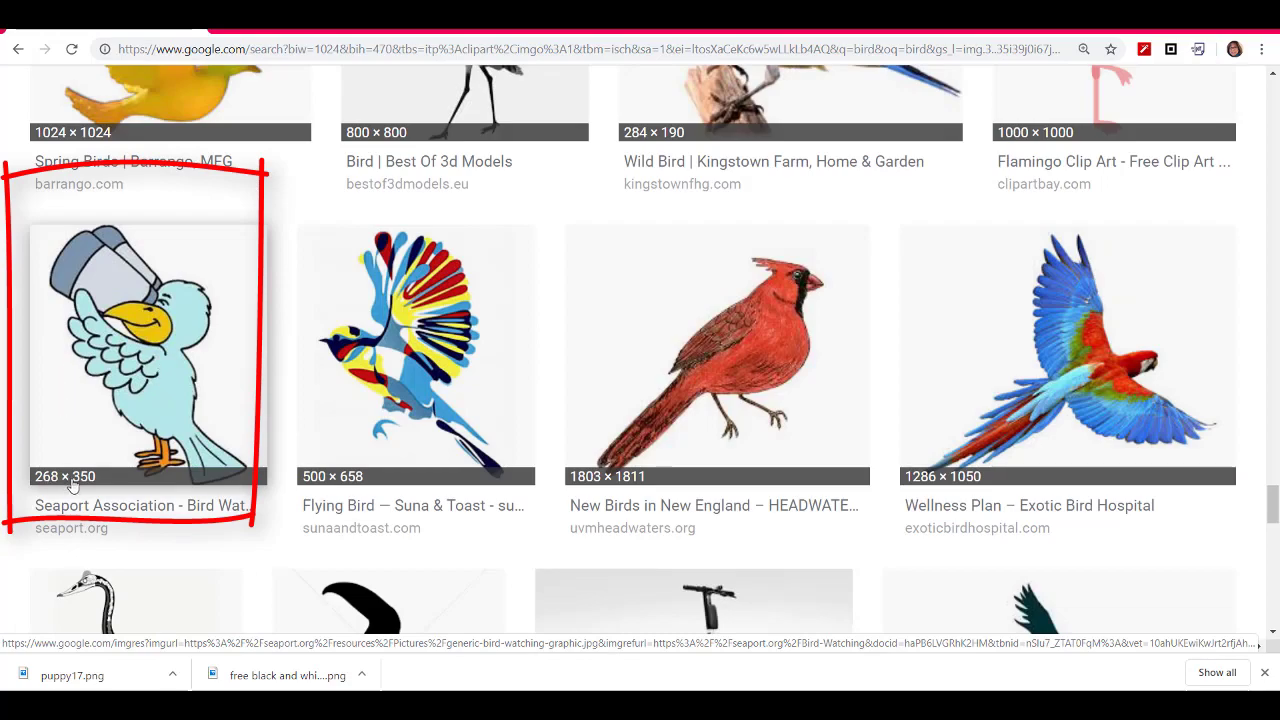
{"action": "scroll", "coordinate": [445, 412], "scroll_direction": "down", "scroll_amount": 15}
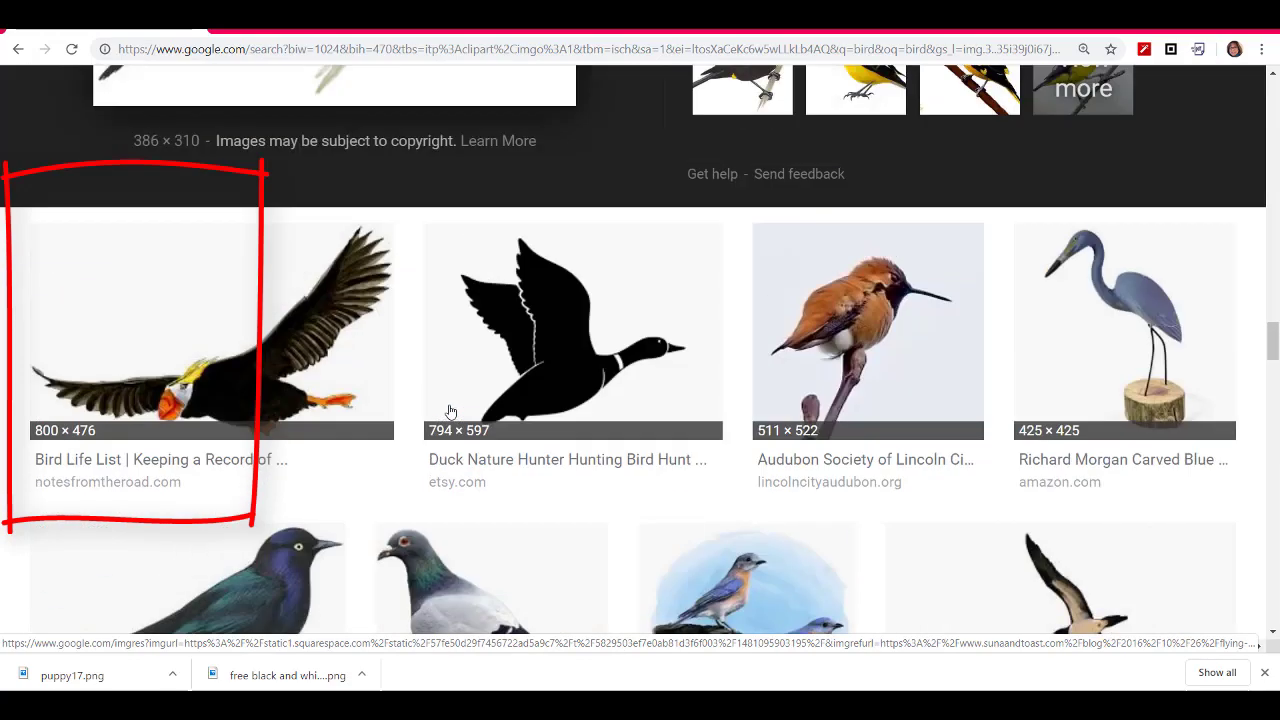
Filter the bird image results to sizes larger than 1024×768.
{"action": "scroll", "coordinate": [451, 411], "scroll_direction": "up", "scroll_amount": 15}
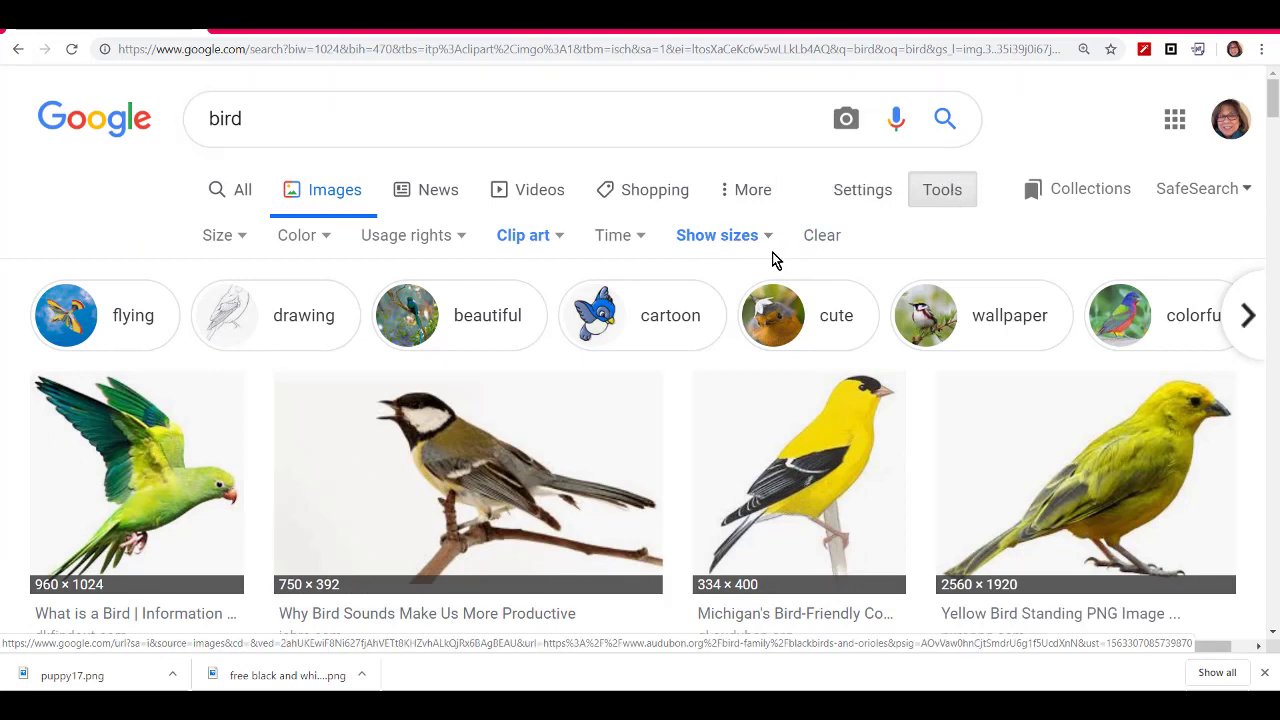
{"action": "left_click", "coordinate": [220, 236]}
{"action": "mouse_move", "coordinate": [258, 418]}
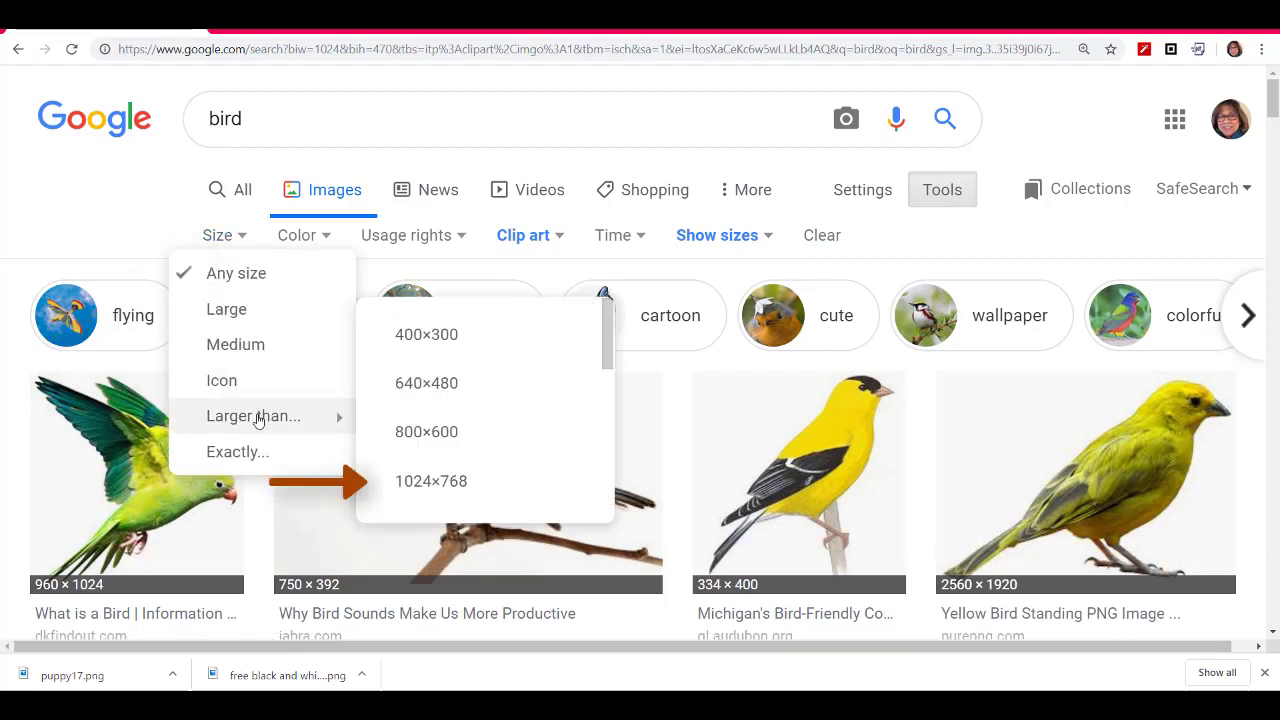
{"action": "left_click", "coordinate": [449, 485]}
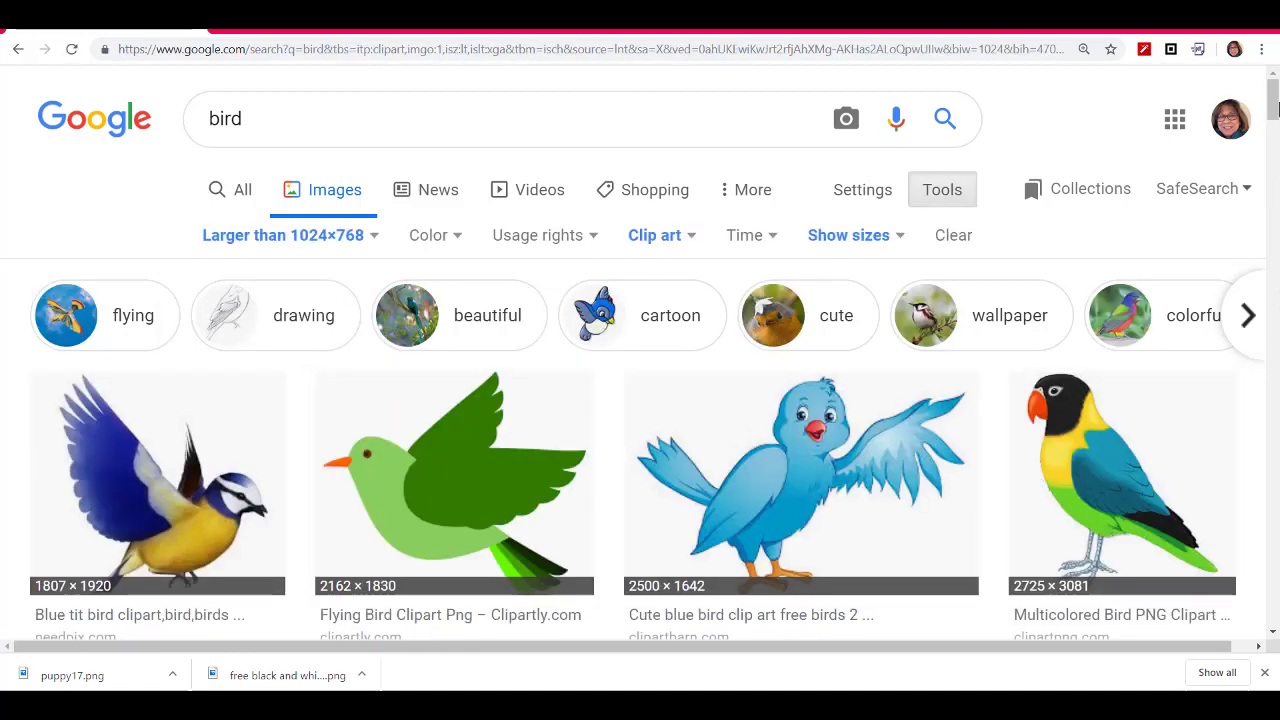
Find the 2139 × 2501 blue and yellow cartoon parrot in the filtered results and open its preview.
{"action": "left_click_drag", "start_coordinate": [1277, 105], "coordinate": [1253, 159]}
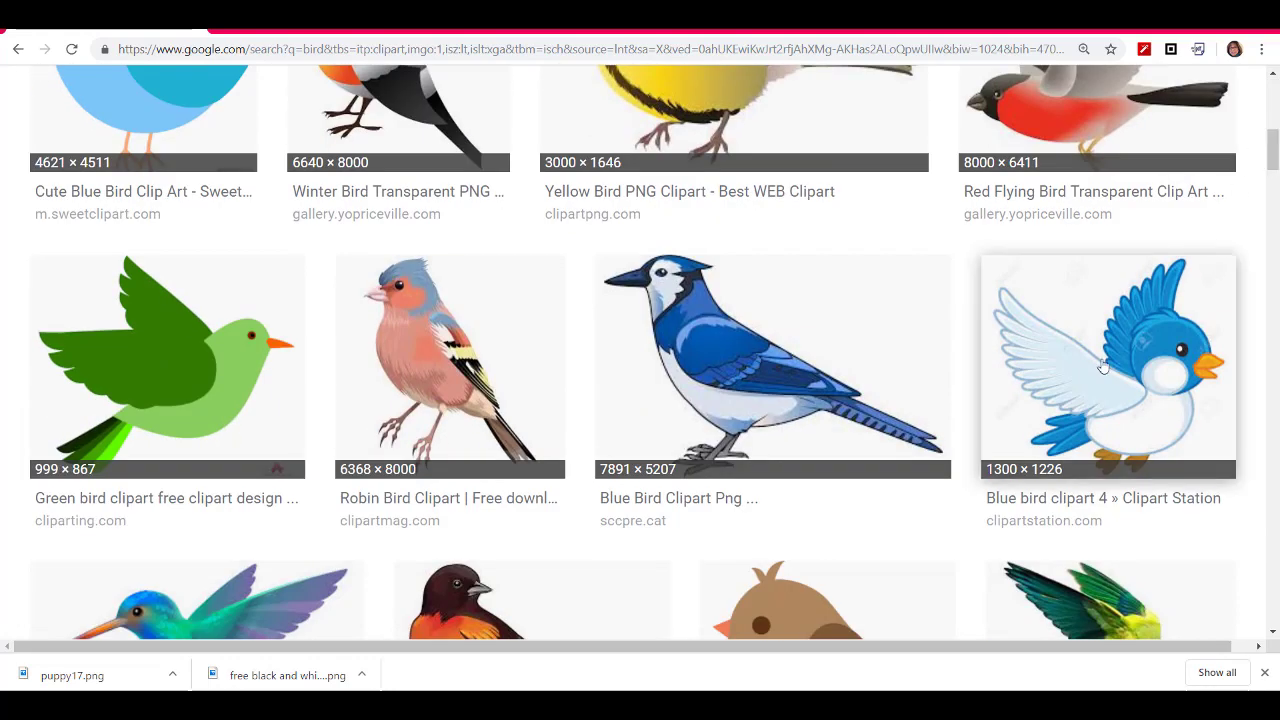
{"action": "scroll", "coordinate": [1090, 395], "scroll_direction": "down", "scroll_amount": 4}
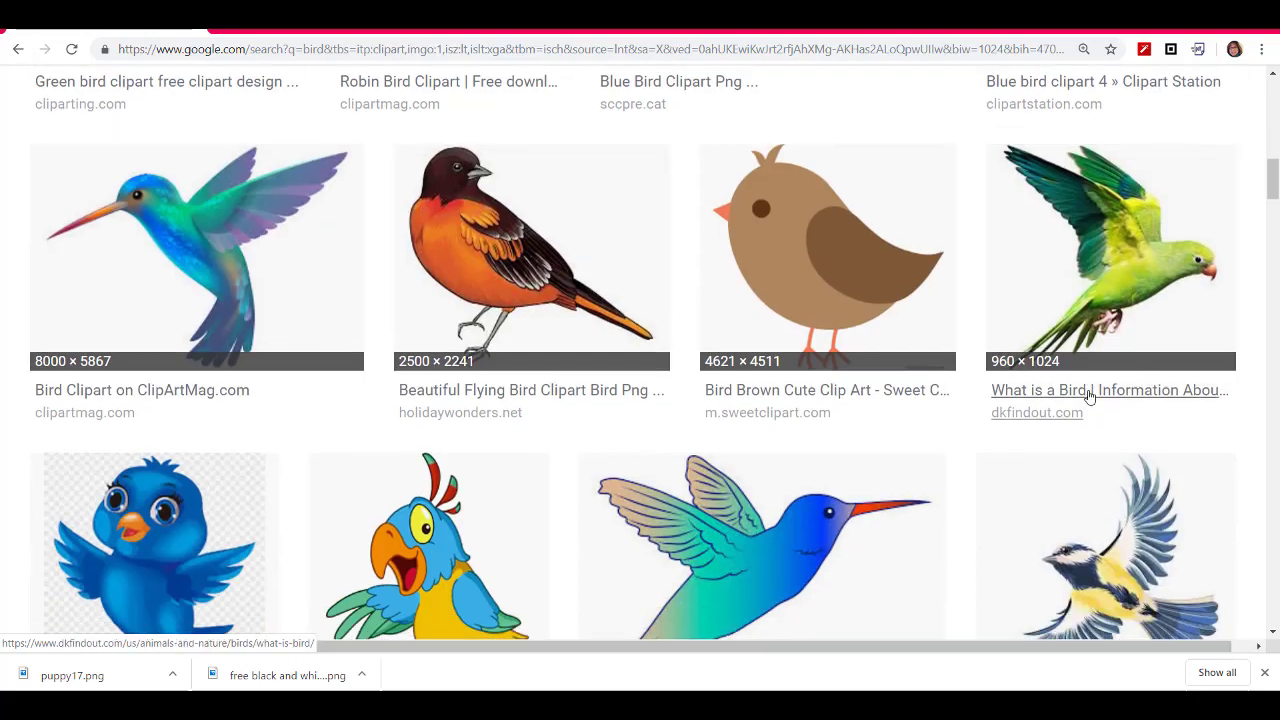
{"action": "scroll", "coordinate": [1090, 397], "scroll_direction": "down", "scroll_amount": 4}
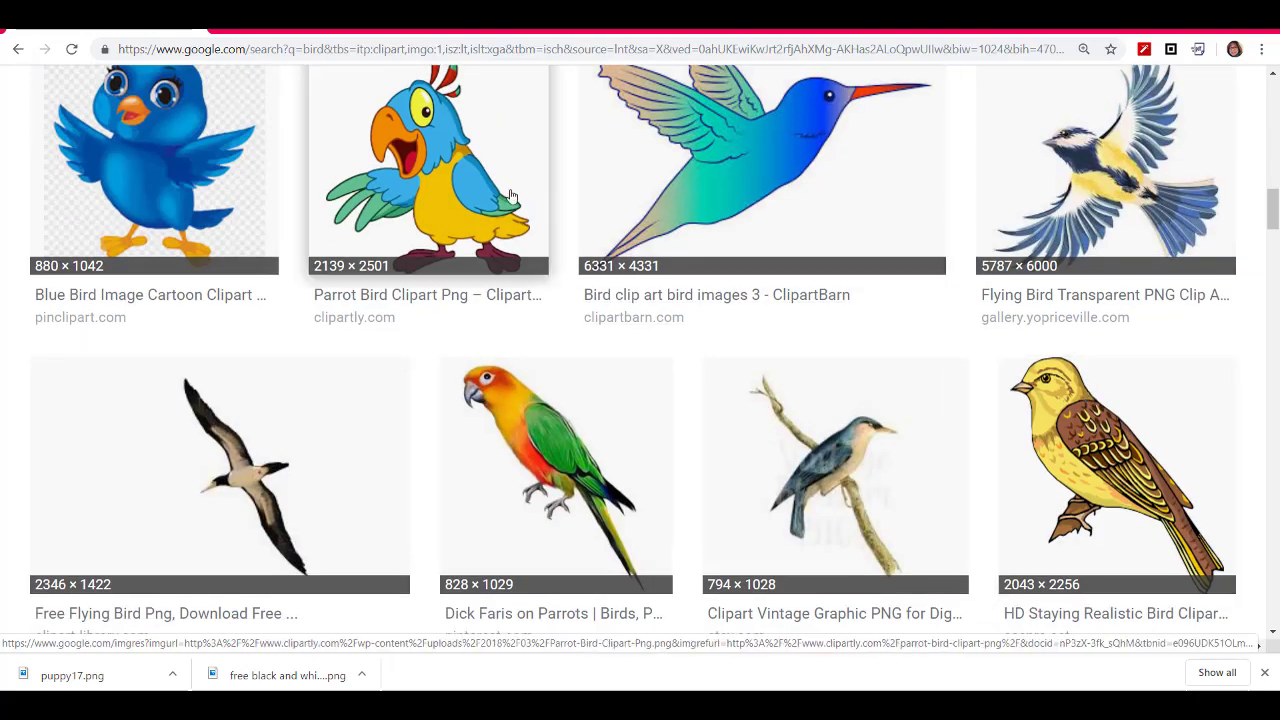
{"action": "left_click", "coordinate": [478, 192]}
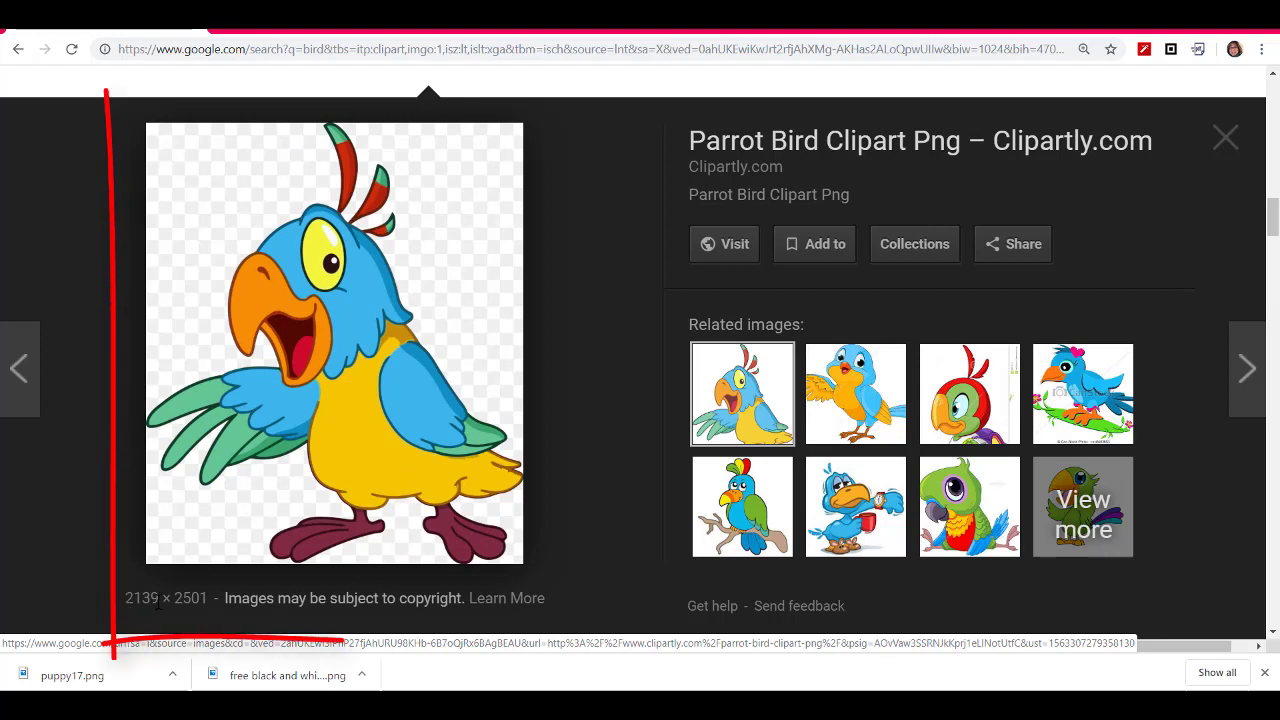
{"action": "left_click_drag", "start_coordinate": [208, 597], "coordinate": [124, 591]}
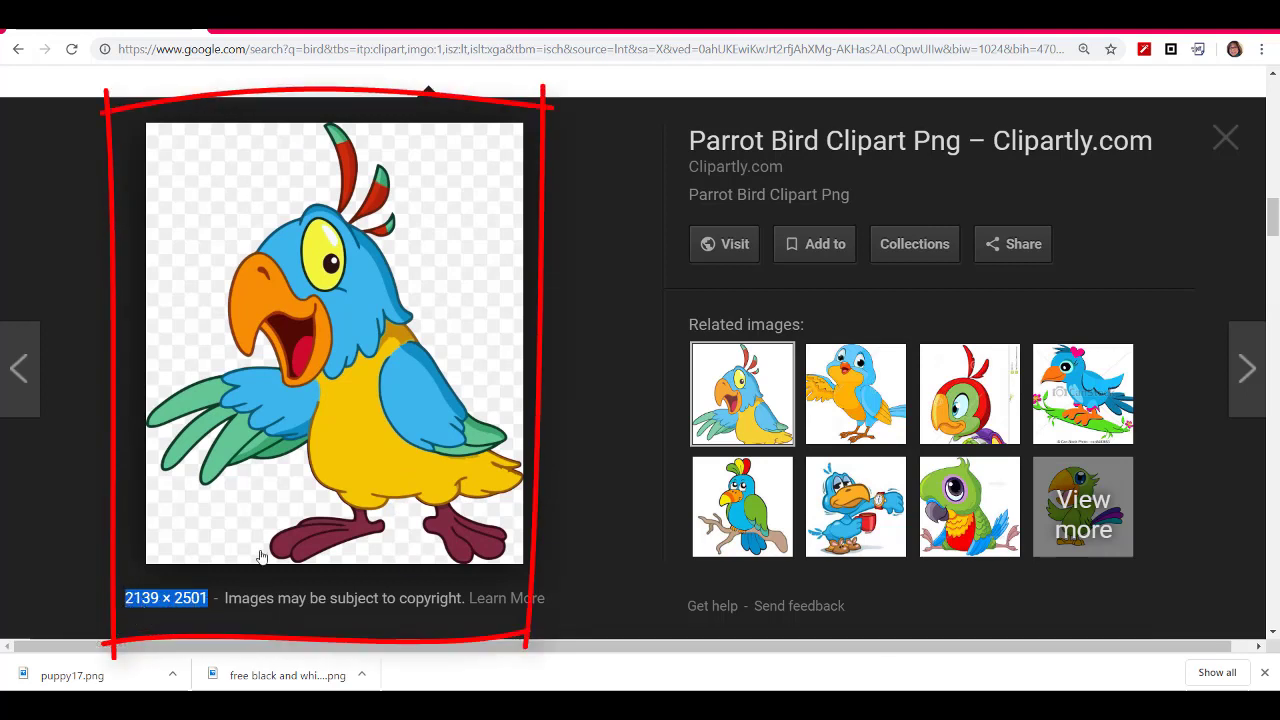
{"action": "right_click", "coordinate": [366, 350]}
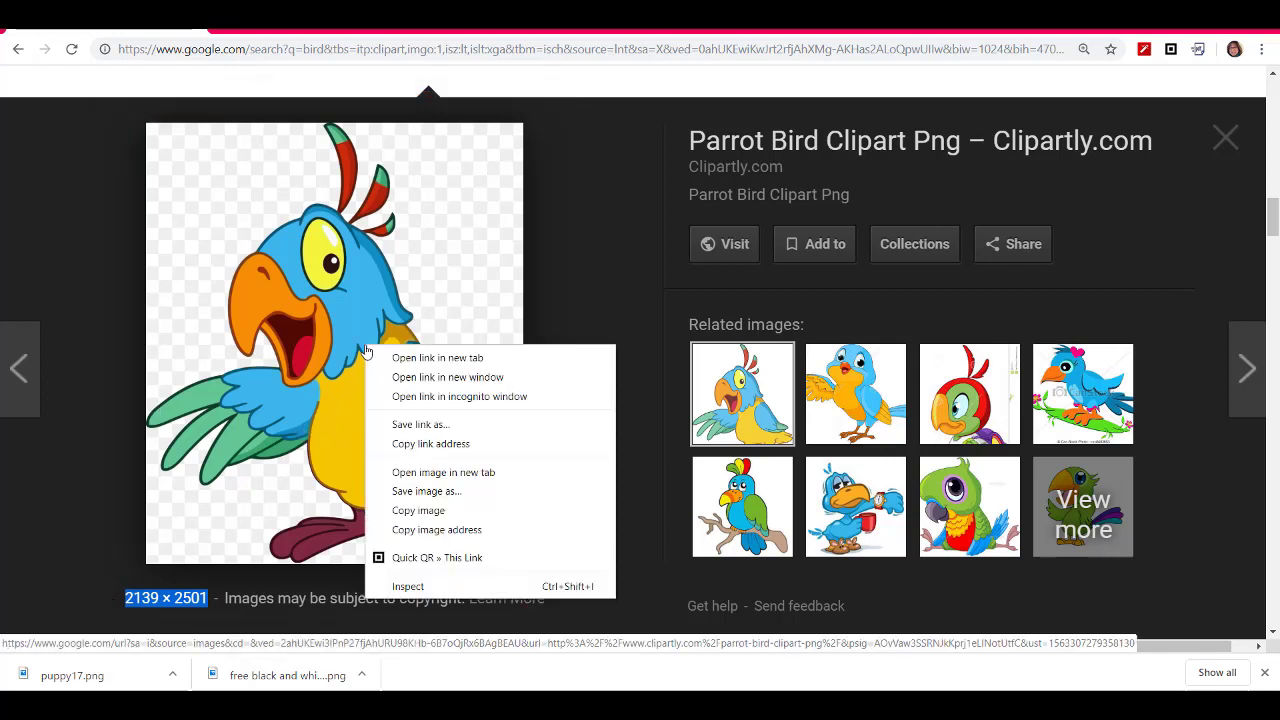
{"action": "left_click", "coordinate": [573, 290]}
{"action": "left_click", "coordinate": [451, 402]}
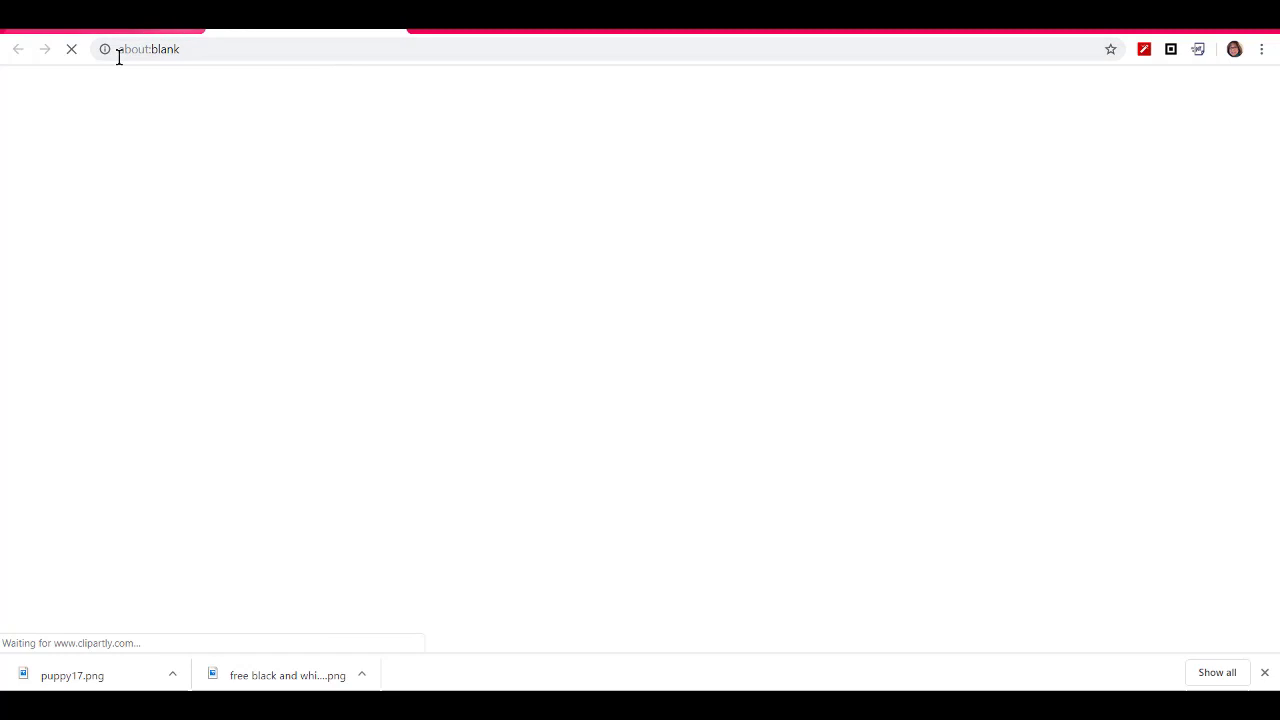
{"action": "left_click", "coordinate": [397, 30]}
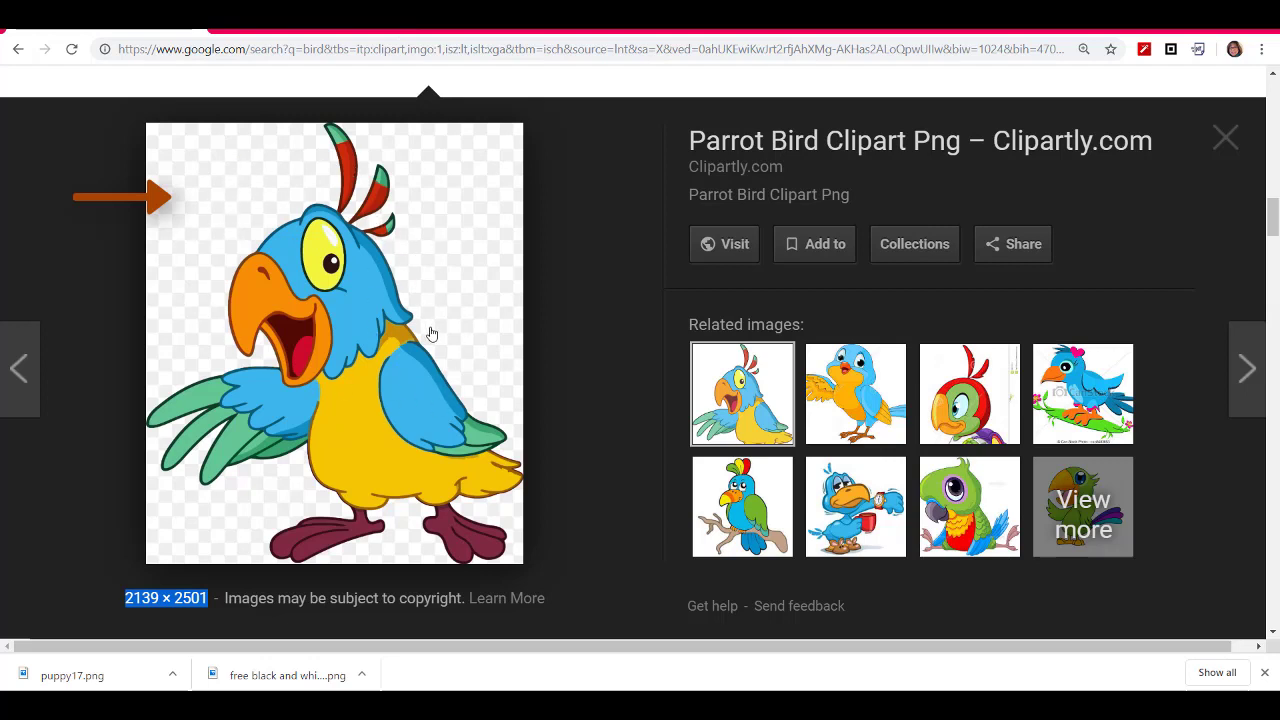
Copy the parrot image, switch to Silhouette Studio and delete the old bird trace from the mat.
{"action": "right_click", "coordinate": [348, 320]}
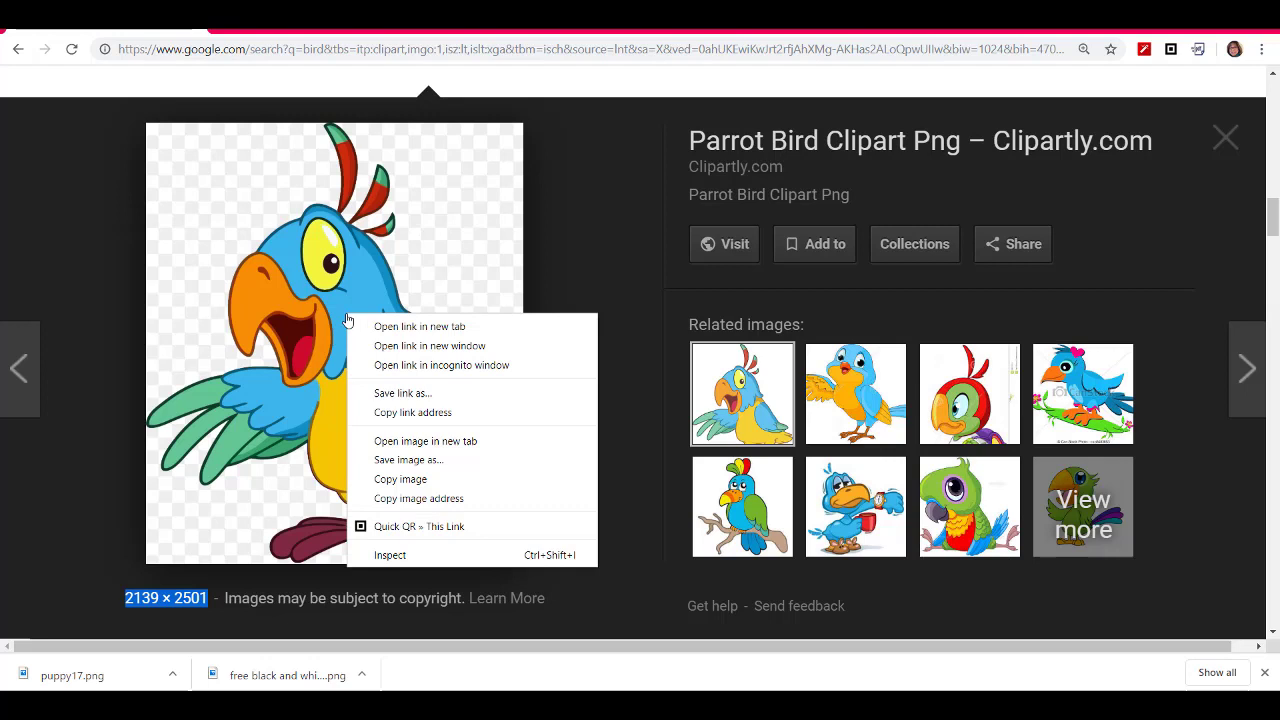
{"action": "left_click", "coordinate": [411, 481]}
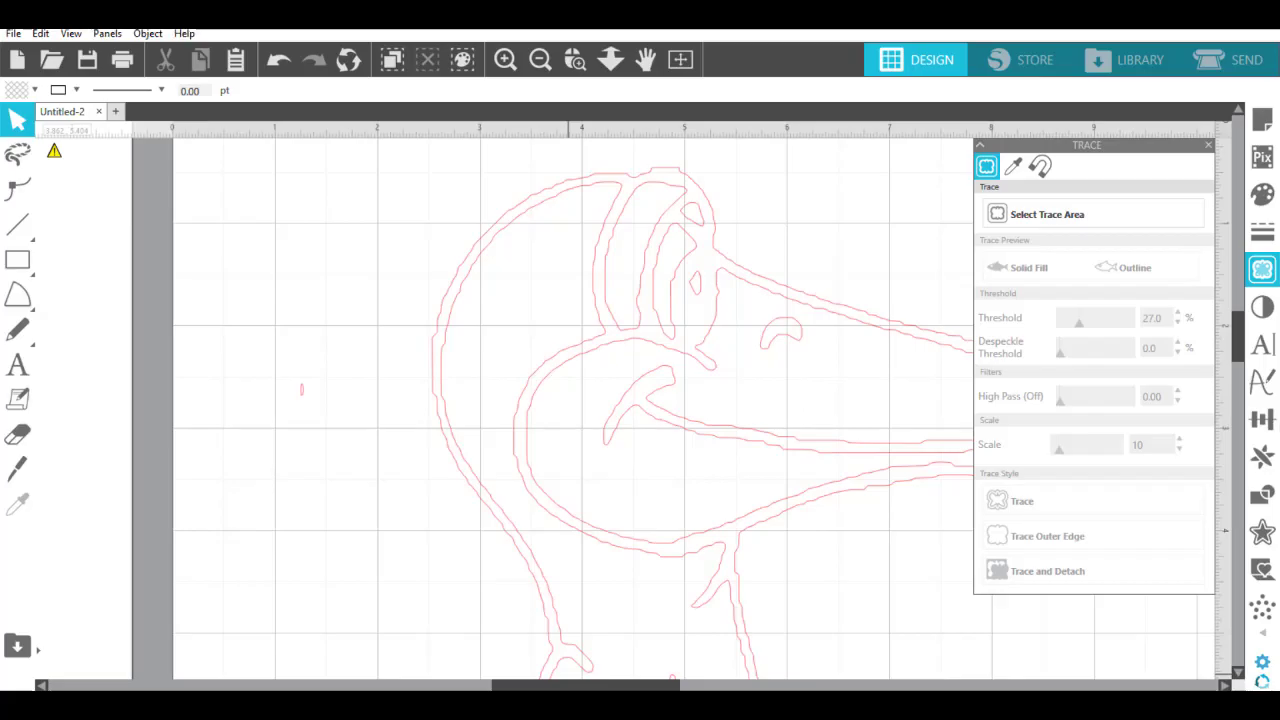
{"action": "left_click_drag", "start_coordinate": [203, 183], "coordinate": [945, 664]}
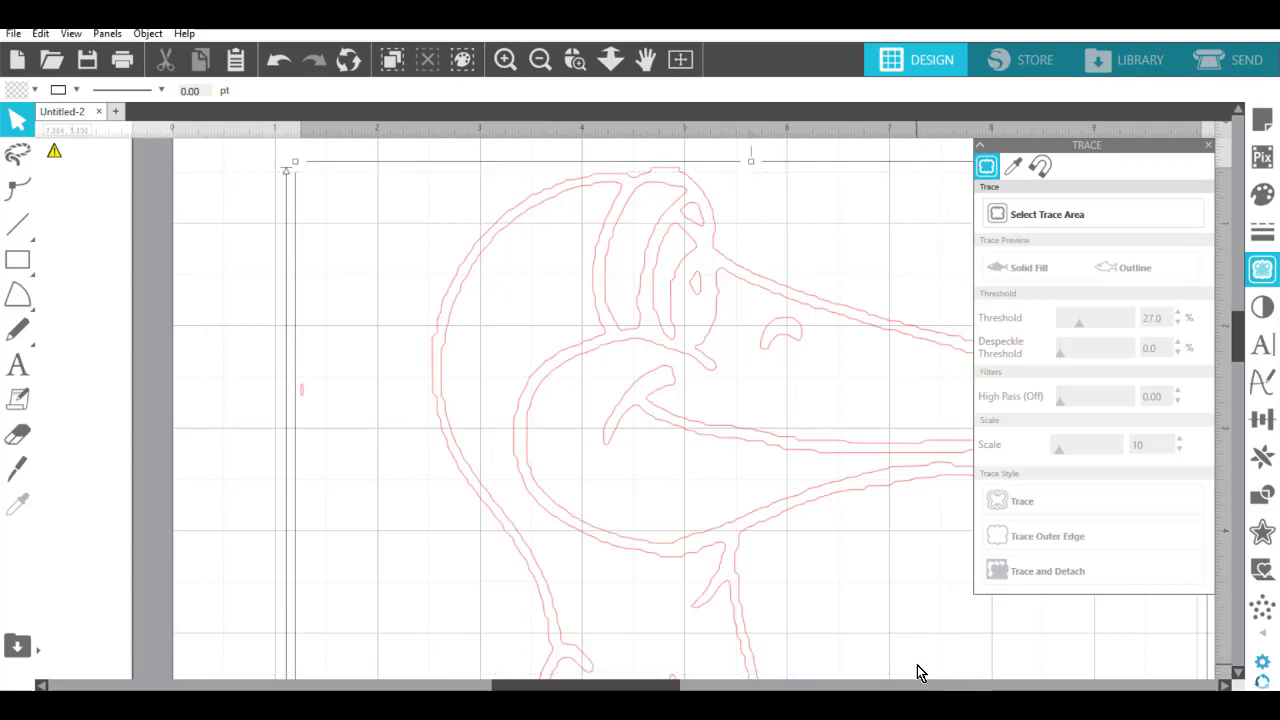
{"action": "key", "text": "Delete"}
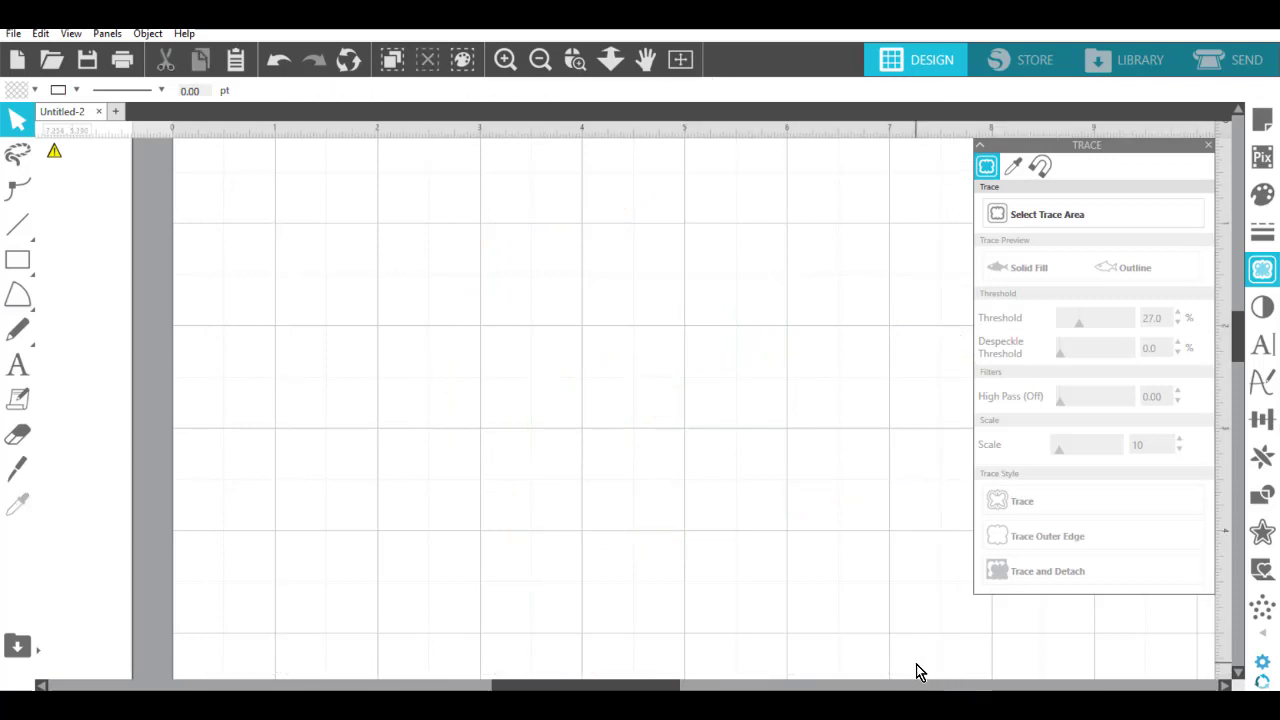
Paste the copied parrot image into the design and fit the whole mat in view.
{"action": "right_click", "coordinate": [398, 344]}
{"action": "left_click", "coordinate": [450, 422]}
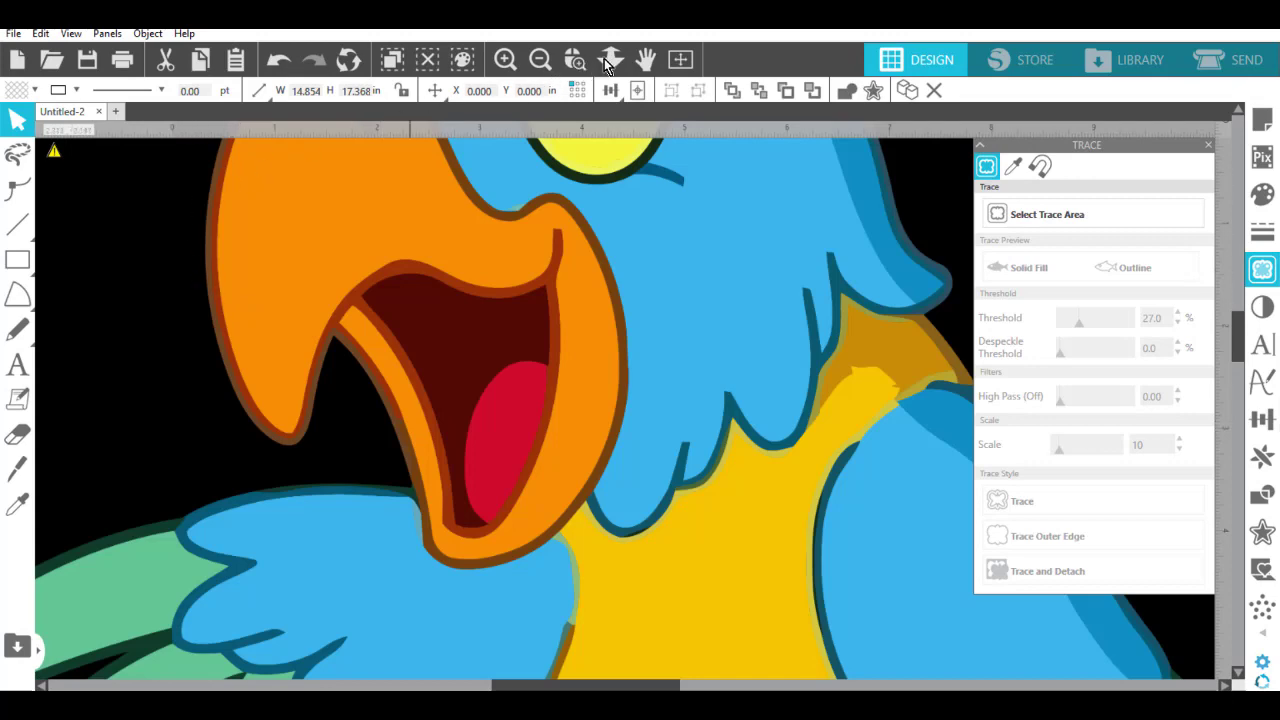
{"action": "left_click", "coordinate": [678, 62]}
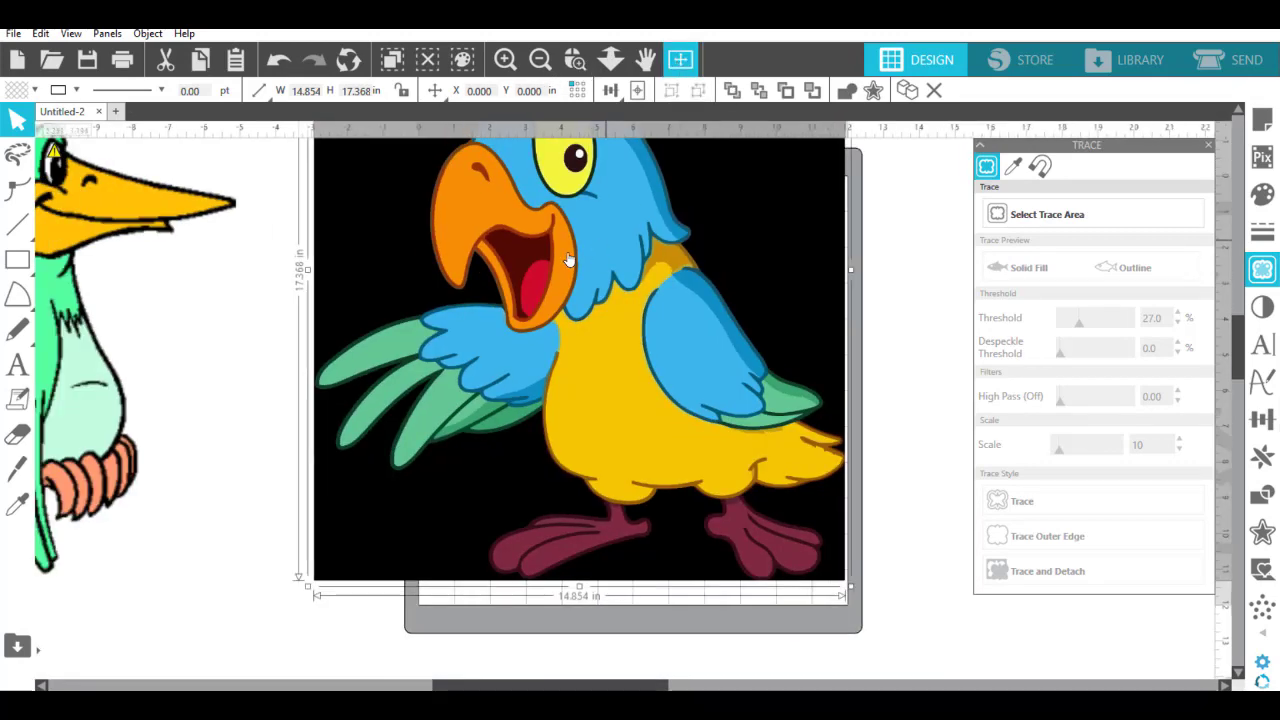
{"action": "left_click_drag", "start_coordinate": [601, 324], "coordinate": [591, 346]}
Delete the pasted parrot together with the green bird picture beside the mat.
{"action": "left_click_drag", "start_coordinate": [76, 316], "coordinate": [285, 338]}
{"action": "left_click_drag", "start_coordinate": [81, 204], "coordinate": [746, 521]}
{"action": "key", "text": "Delete"}
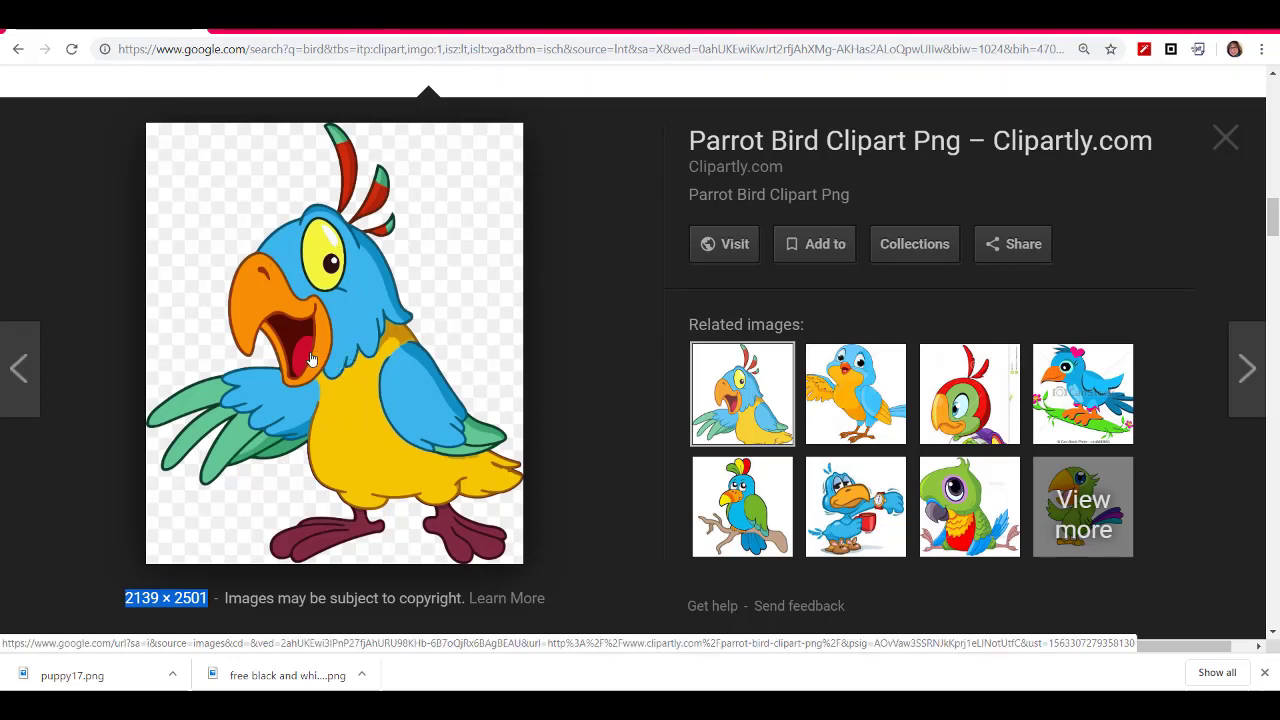
Switch to the browser and save the previewed parrot image to Downloads as Parrot-Bird-Clipart-Png.
{"action": "right_click", "coordinate": [353, 320]}
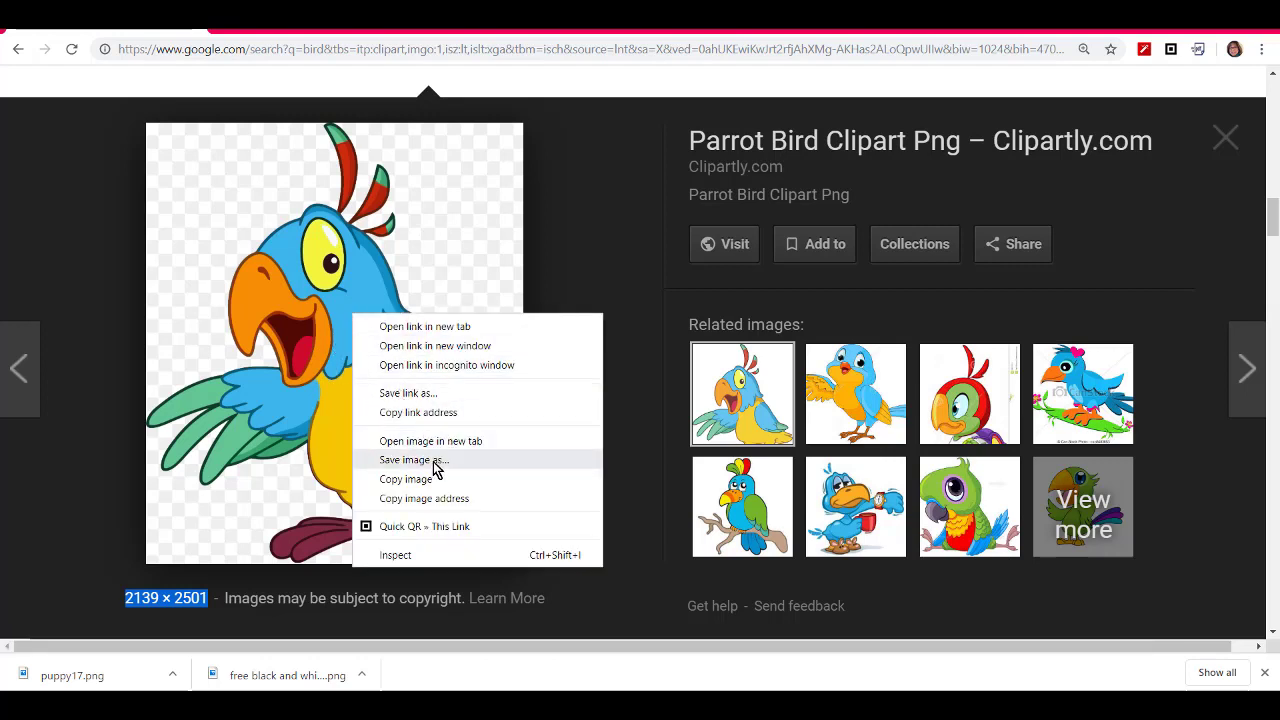
{"action": "left_click", "coordinate": [497, 462]}
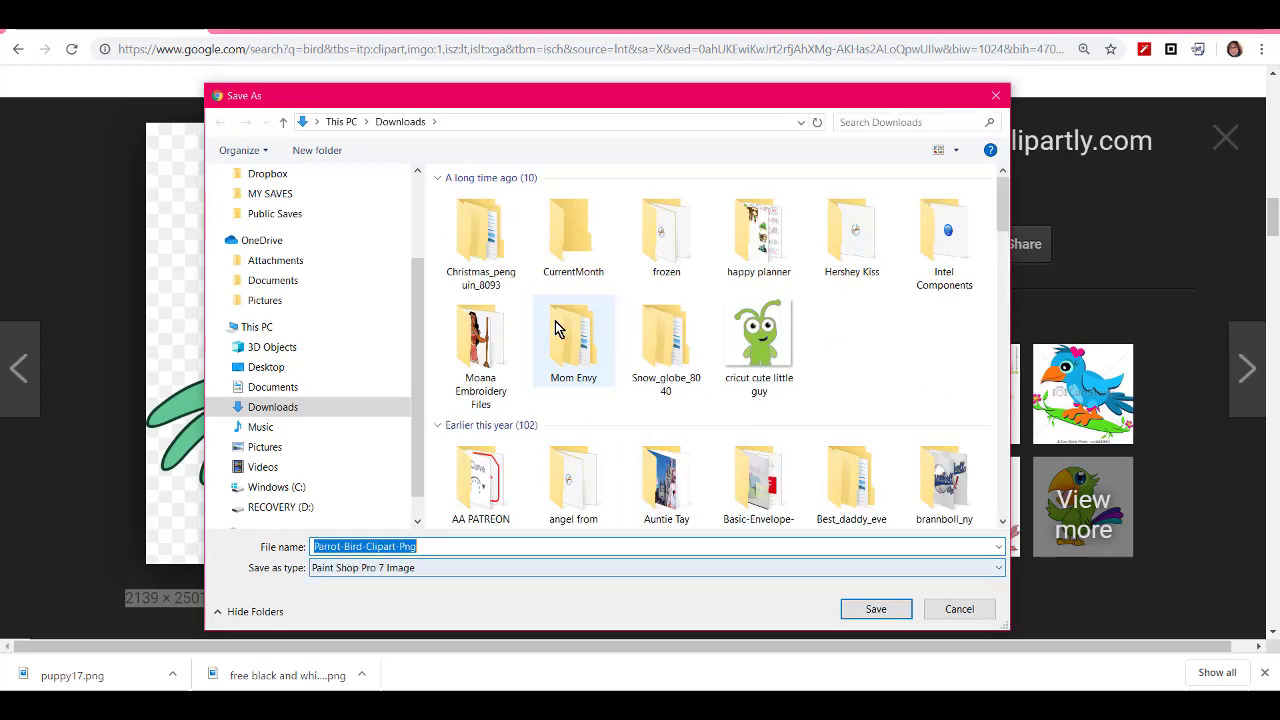
{"action": "left_click", "coordinate": [876, 610]}
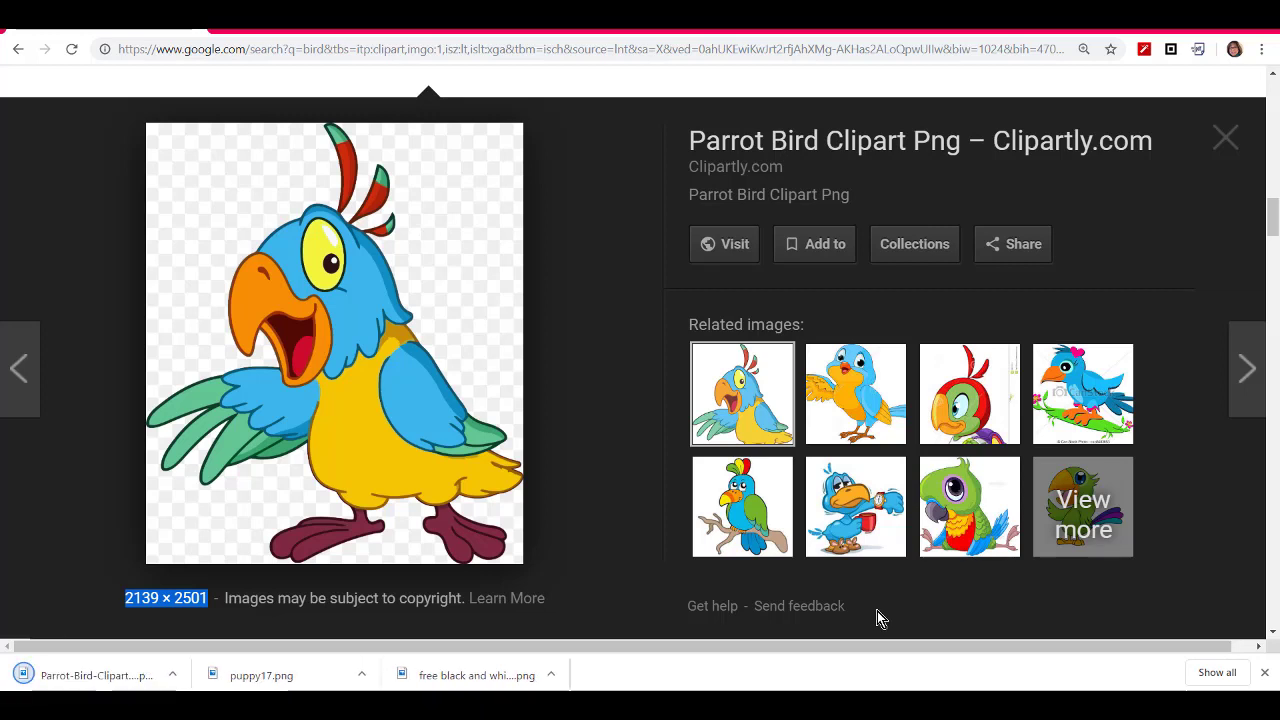
{"action": "left_click", "coordinate": [1264, 673]}
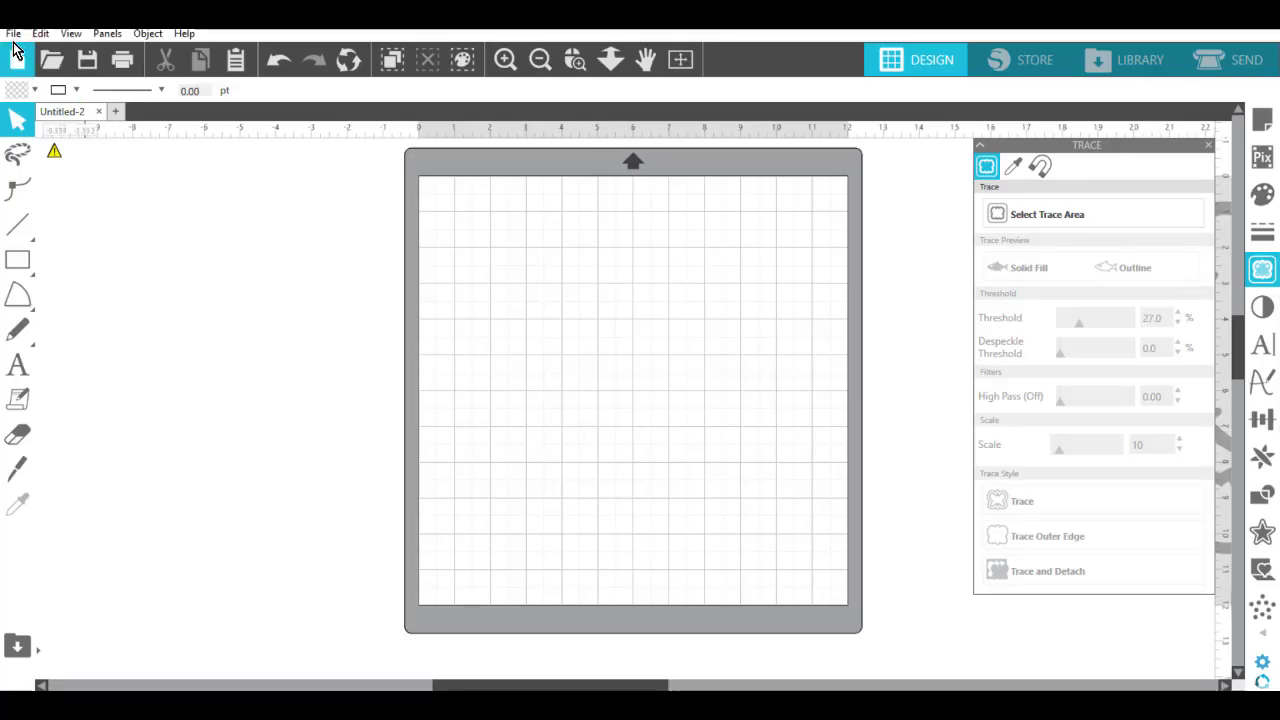
Switch to Silhouette Studio and merge Parrot-Bird-Clipart-Png from the Downloads folder into the design.
{"action": "left_click", "coordinate": [18, 38]}
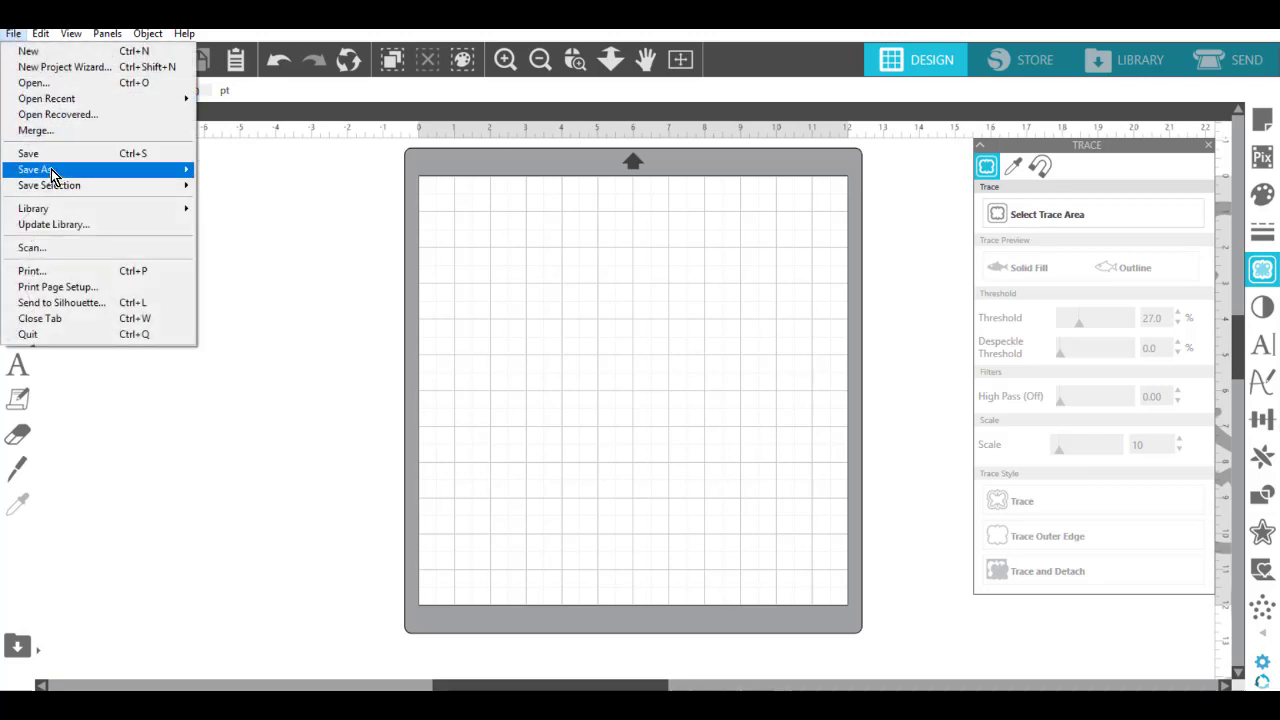
{"action": "left_click", "coordinate": [52, 134]}
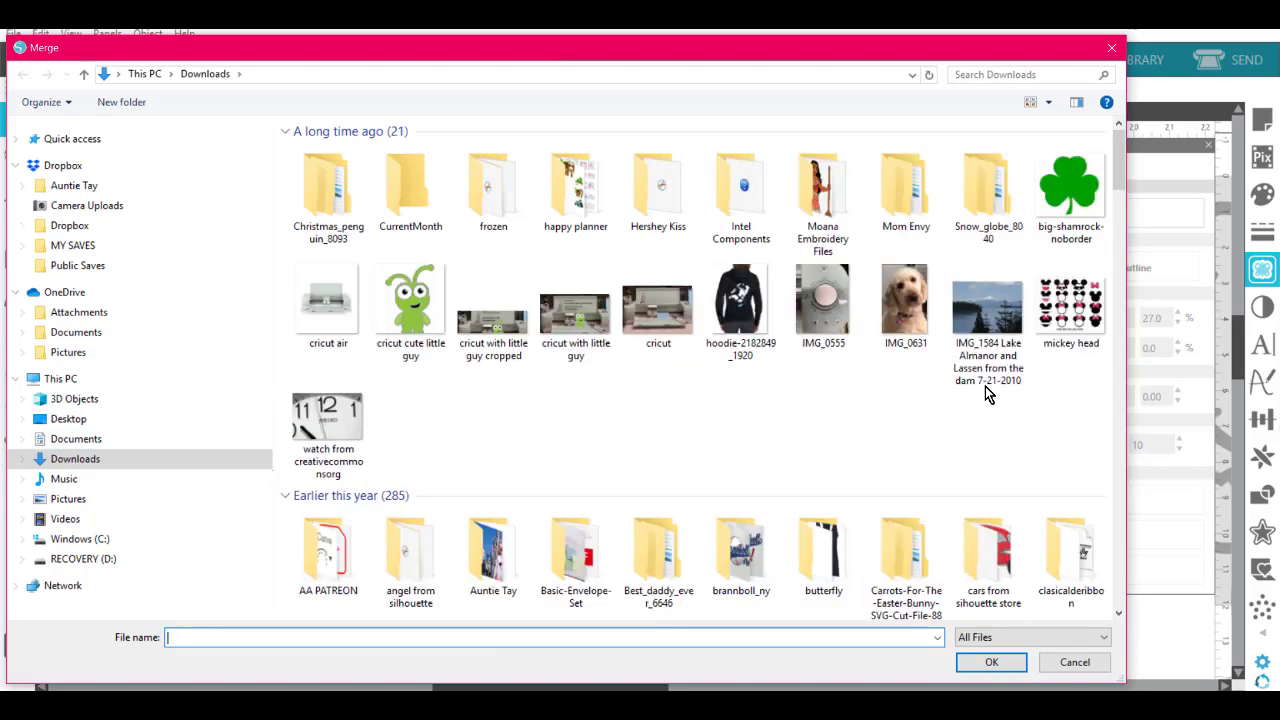
{"action": "left_click_drag", "start_coordinate": [1125, 175], "coordinate": [1135, 620]}
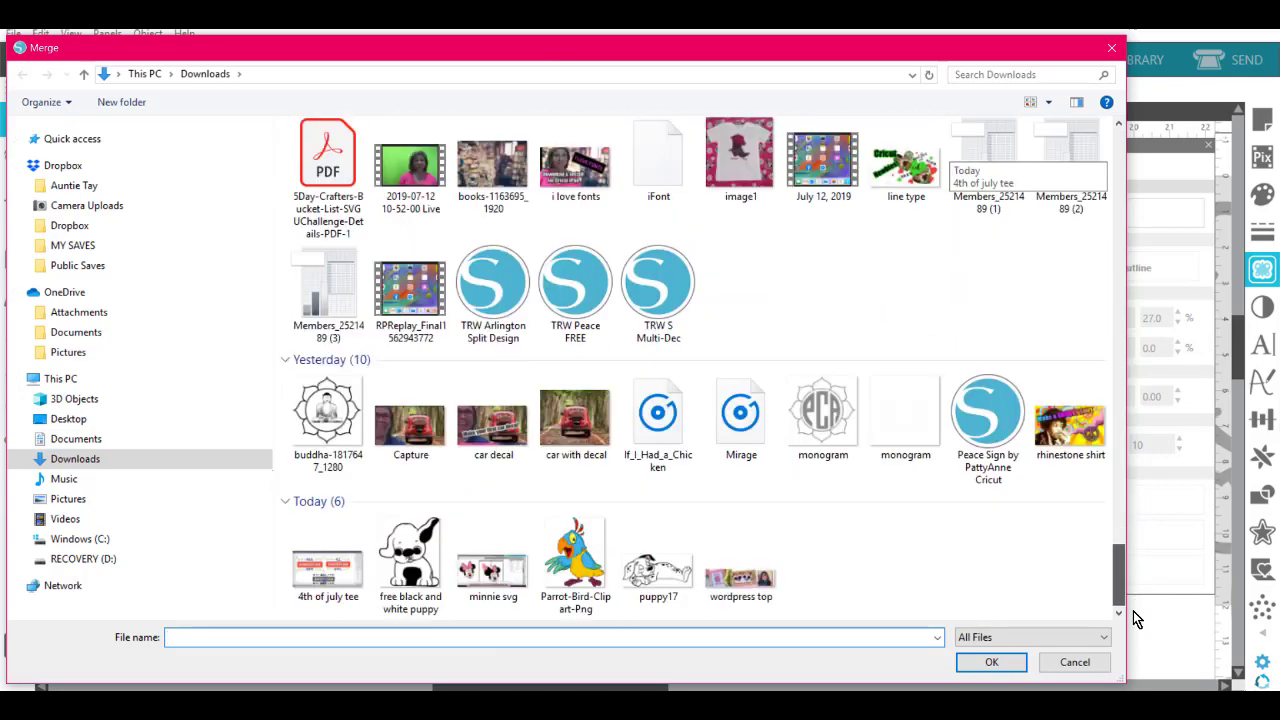
{"action": "left_click", "coordinate": [588, 586]}
{"action": "left_click", "coordinate": [988, 663]}
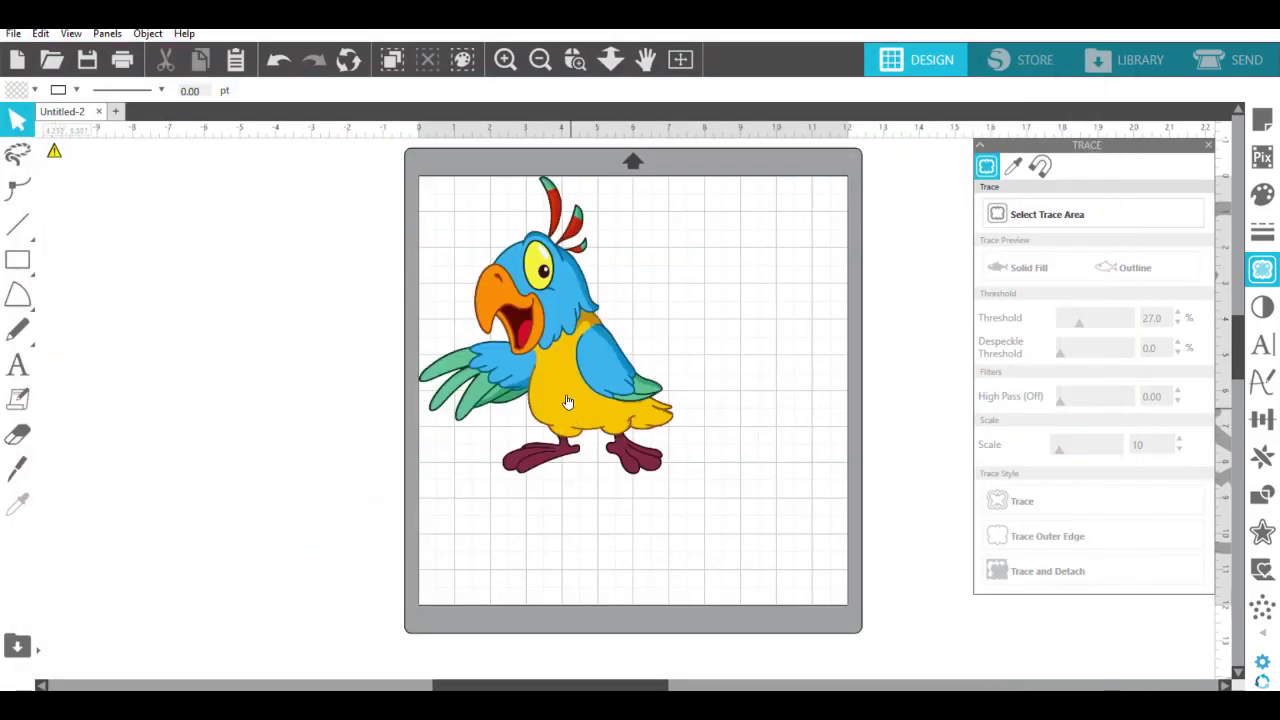
Enlarge the parrot picture to about 9.45 × 11.05 in, reposition it on the mat and check its edges up close.
{"action": "left_click_drag", "start_coordinate": [567, 397], "coordinate": [605, 401]}
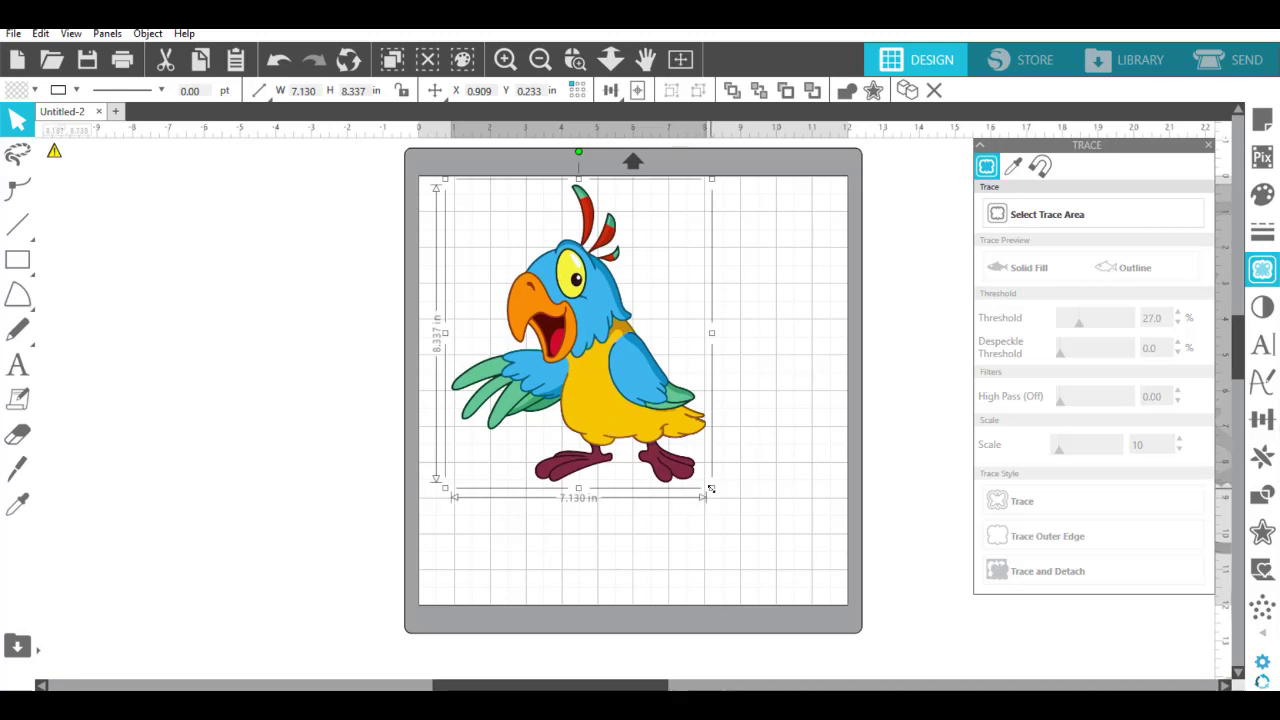
{"action": "left_click_drag", "start_coordinate": [711, 488], "coordinate": [795, 585]}
{"action": "left_click_drag", "start_coordinate": [654, 456], "coordinate": [597, 451]}
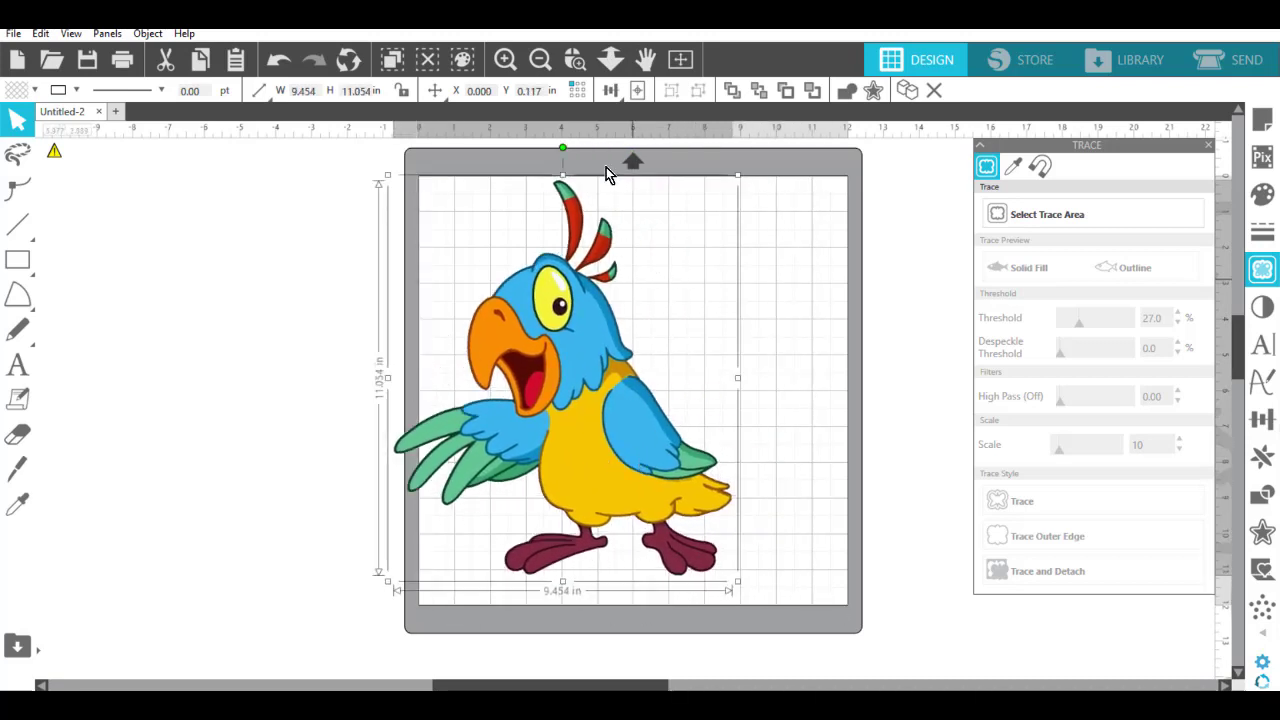
{"action": "left_click", "coordinate": [577, 63]}
{"action": "left_click_drag", "start_coordinate": [650, 340], "coordinate": [650, 340]}
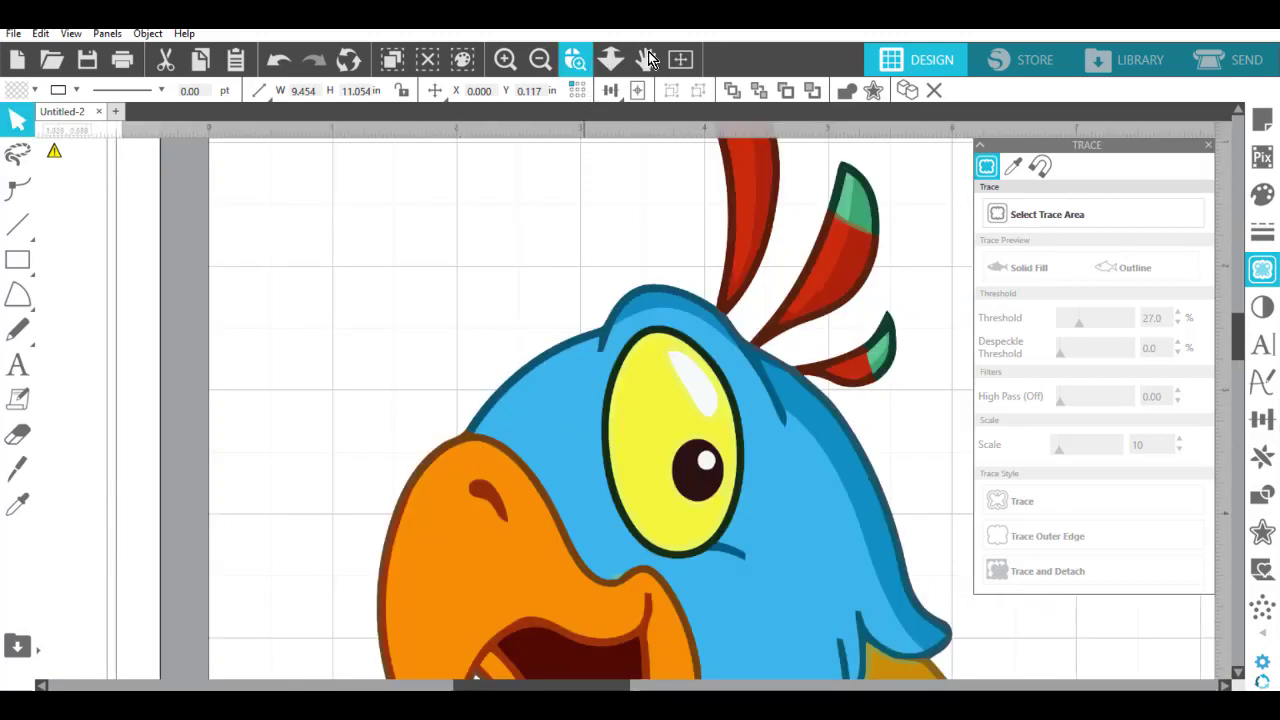
{"action": "left_click", "coordinate": [677, 61]}
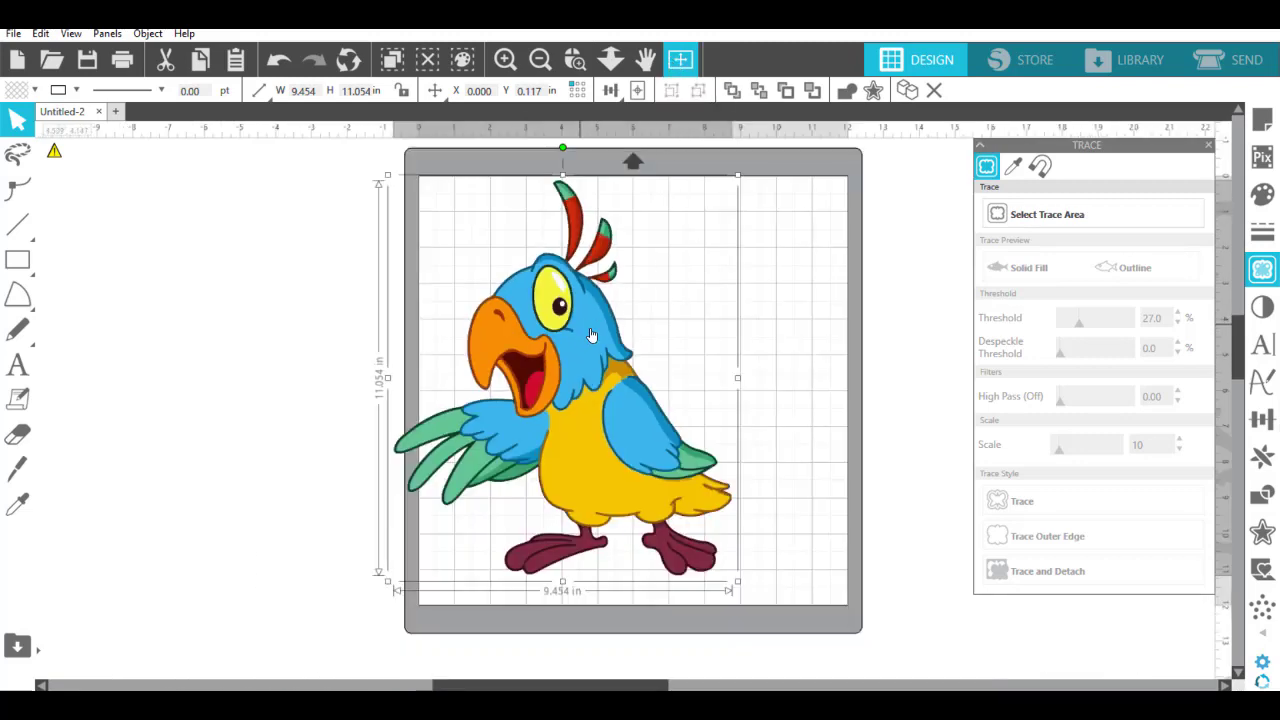
Trace the whole parrot with the threshold set to 40% using the standard Trace style.
{"action": "left_click", "coordinate": [1063, 216]}
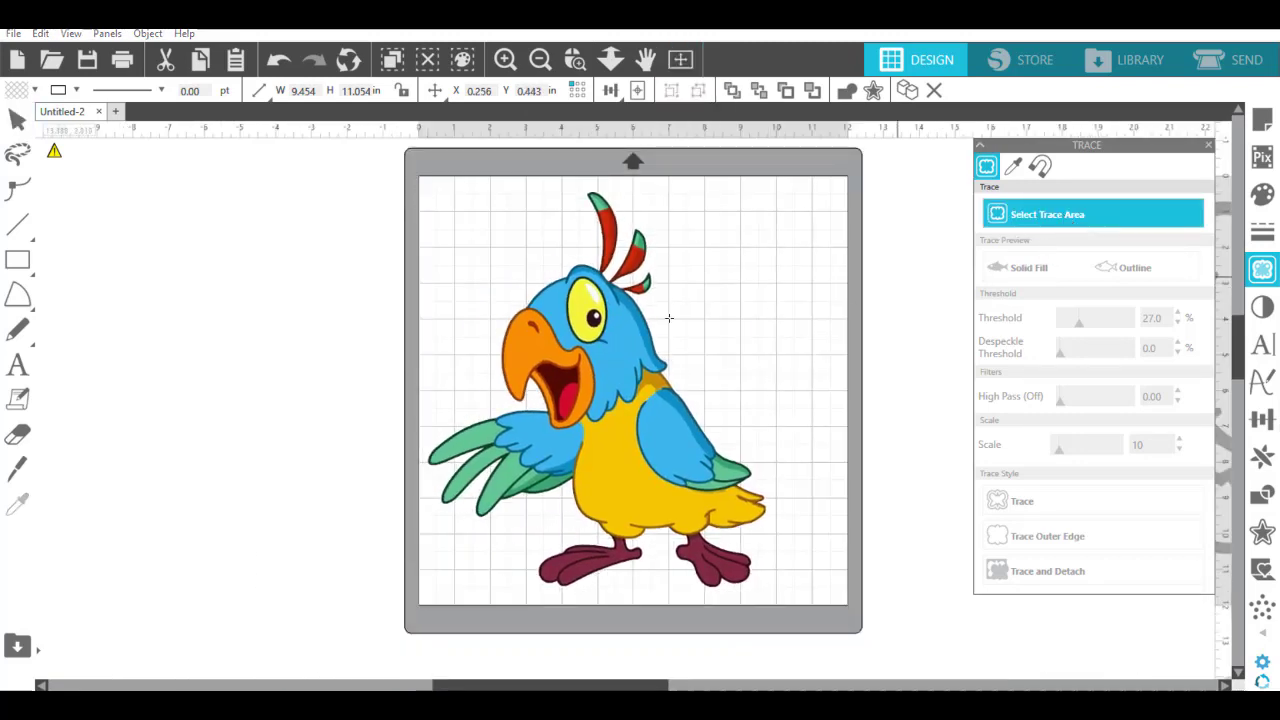
{"action": "mouse_move", "coordinate": [424, 181]}
{"action": "left_mouse_down"}
{"action": "mouse_move", "coordinate": [517, 251]}
{"action": "mouse_move", "coordinate": [809, 566]}
{"action": "mouse_move", "coordinate": [814, 623]}
{"action": "mouse_move", "coordinate": [813, 609]}
{"action": "left_mouse_up"}
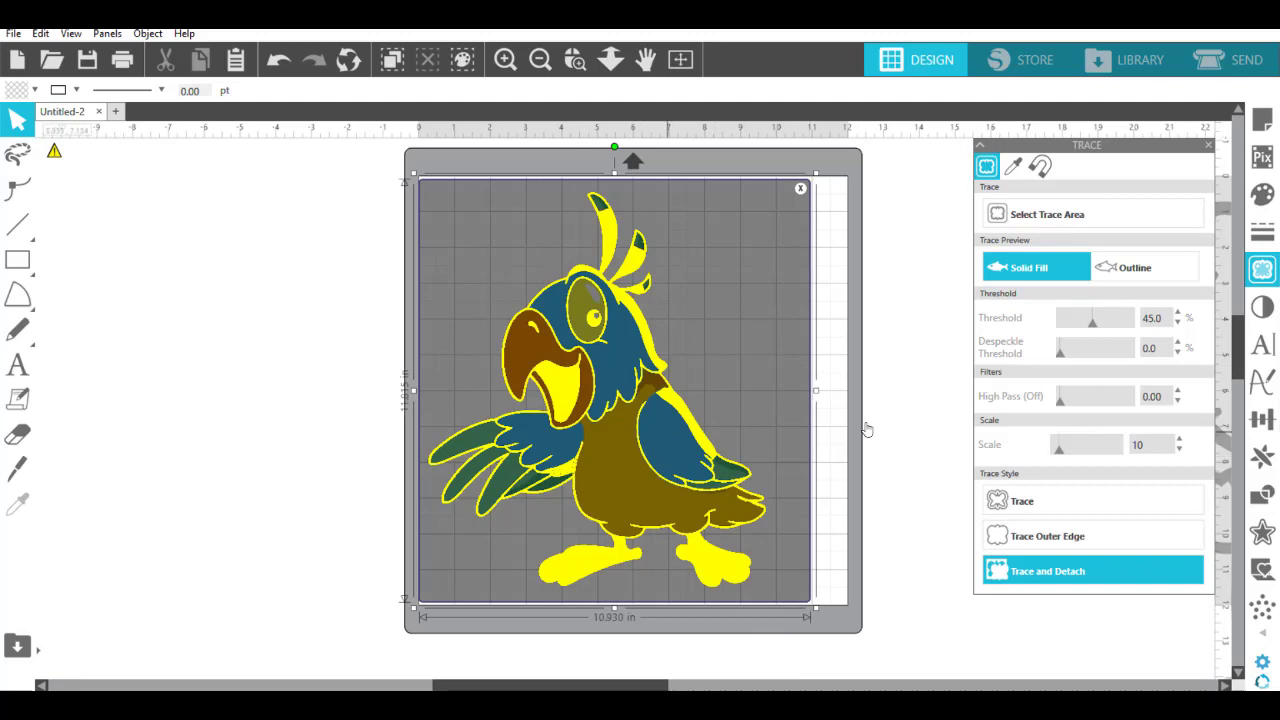
{"action": "left_click", "coordinate": [1085, 326]}
{"action": "left_click", "coordinate": [1071, 326]}
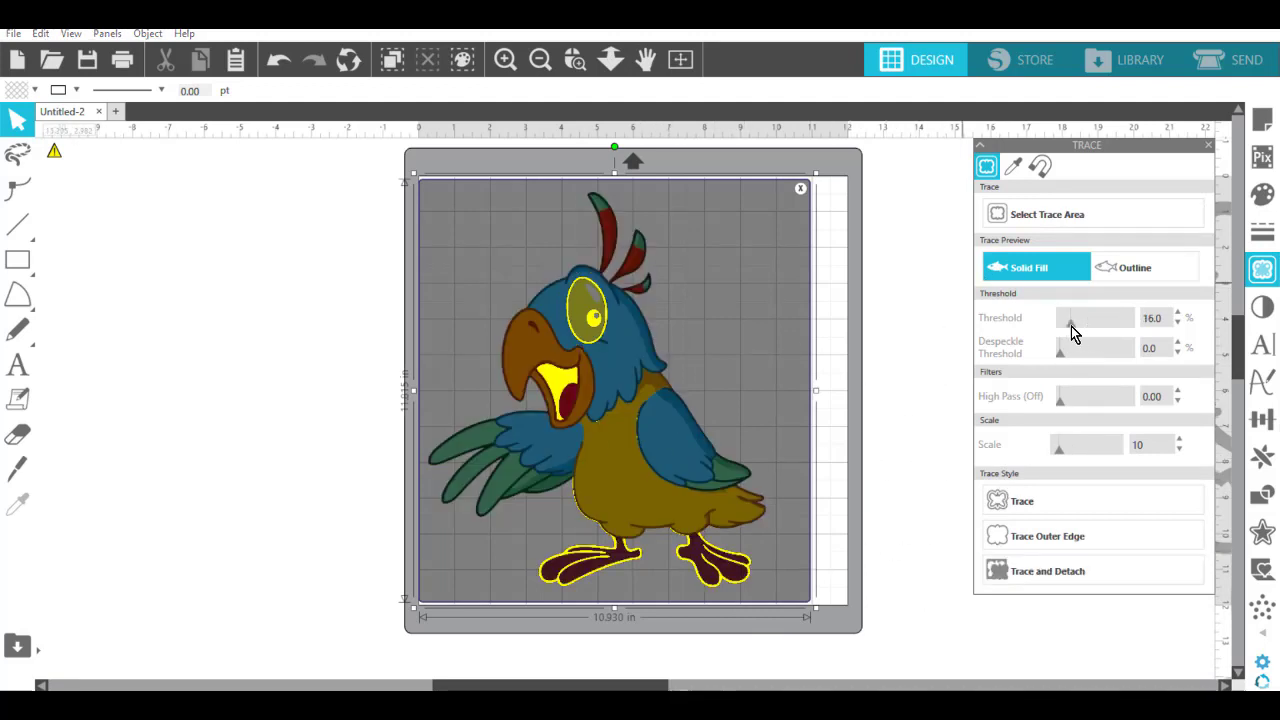
{"action": "left_click", "coordinate": [1089, 327]}
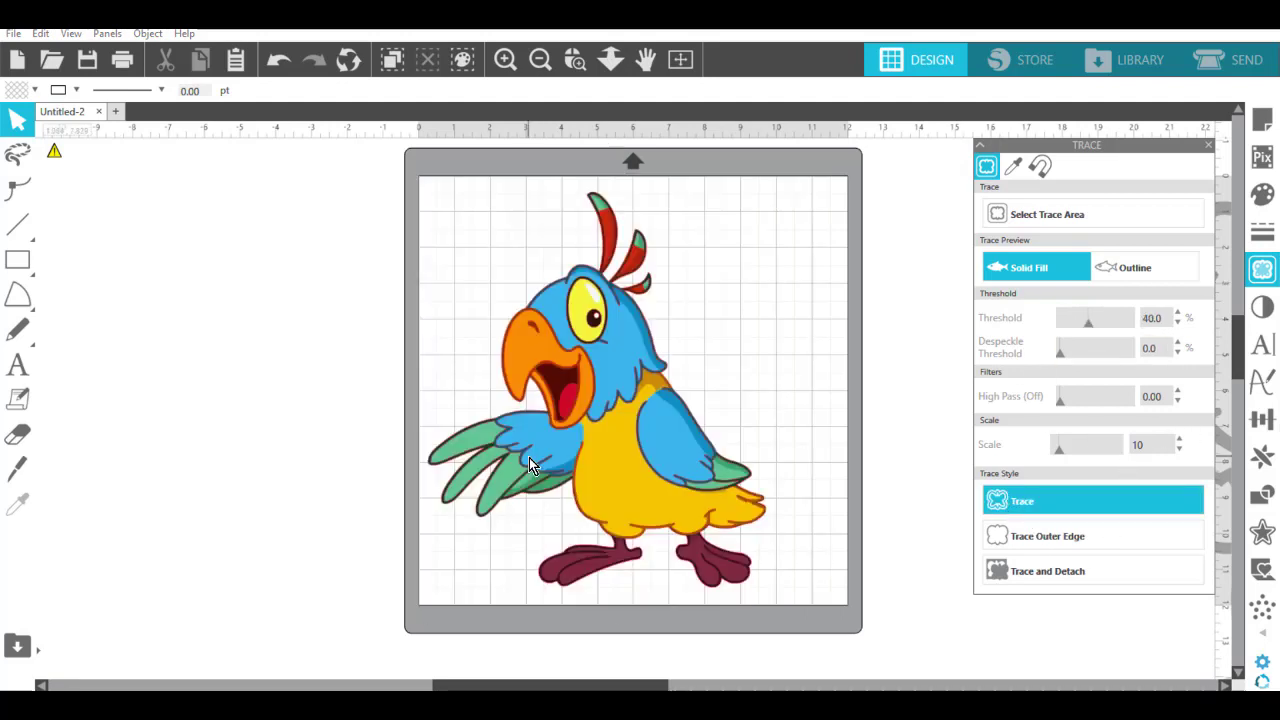
Move the parrot picture off the mat and examine the smoothness of the traced head, beak and wing outlines.
{"action": "mouse_move", "coordinate": [586, 371]}
{"action": "left_mouse_down"}
{"action": "mouse_move", "coordinate": [370, 402]}
{"action": "mouse_move", "coordinate": [221, 401]}
{"action": "mouse_move", "coordinate": [183, 378]}
{"action": "left_mouse_up"}
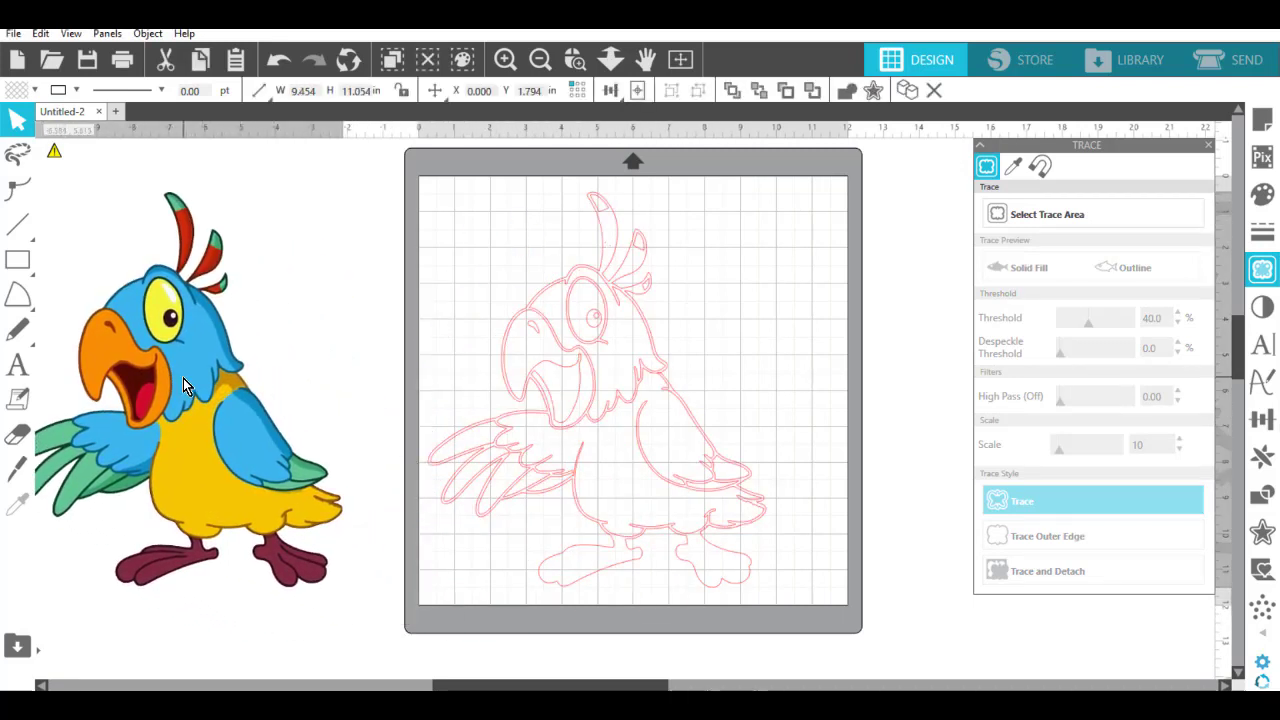
{"action": "left_click", "coordinate": [380, 230]}
{"action": "left_click", "coordinate": [575, 60]}
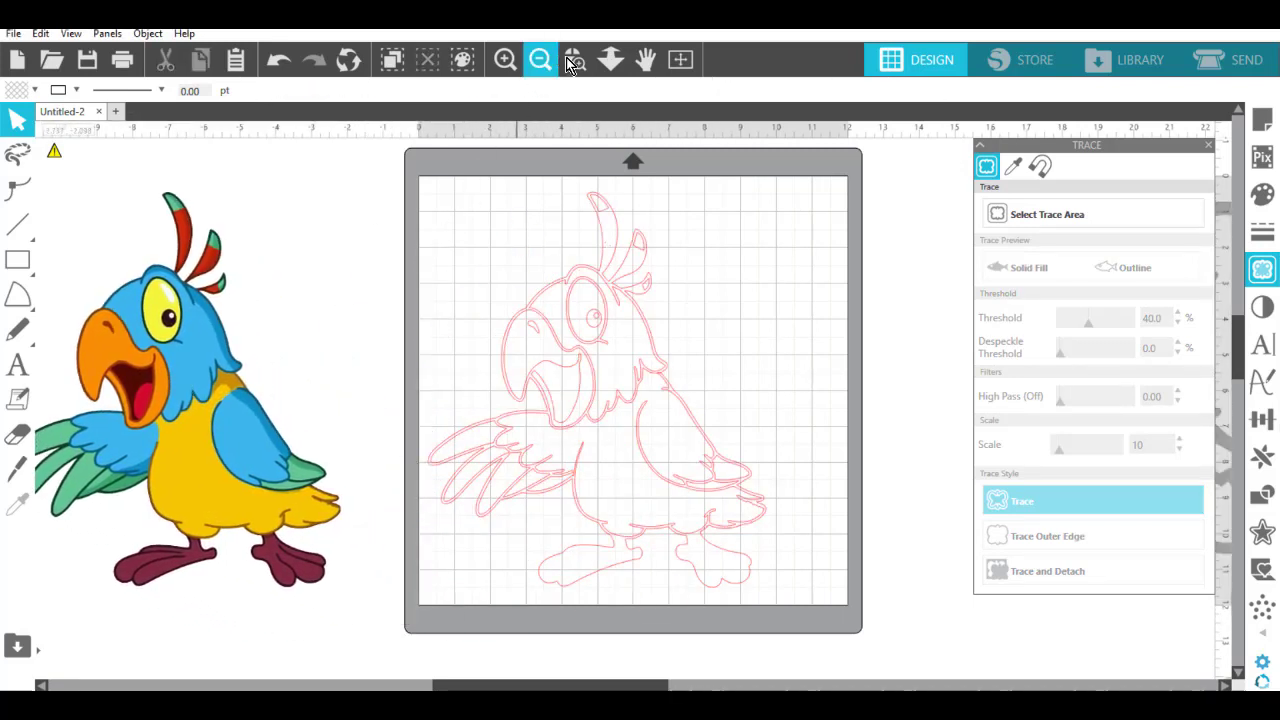
{"action": "left_click_drag", "start_coordinate": [668, 342], "coordinate": [699, 379]}
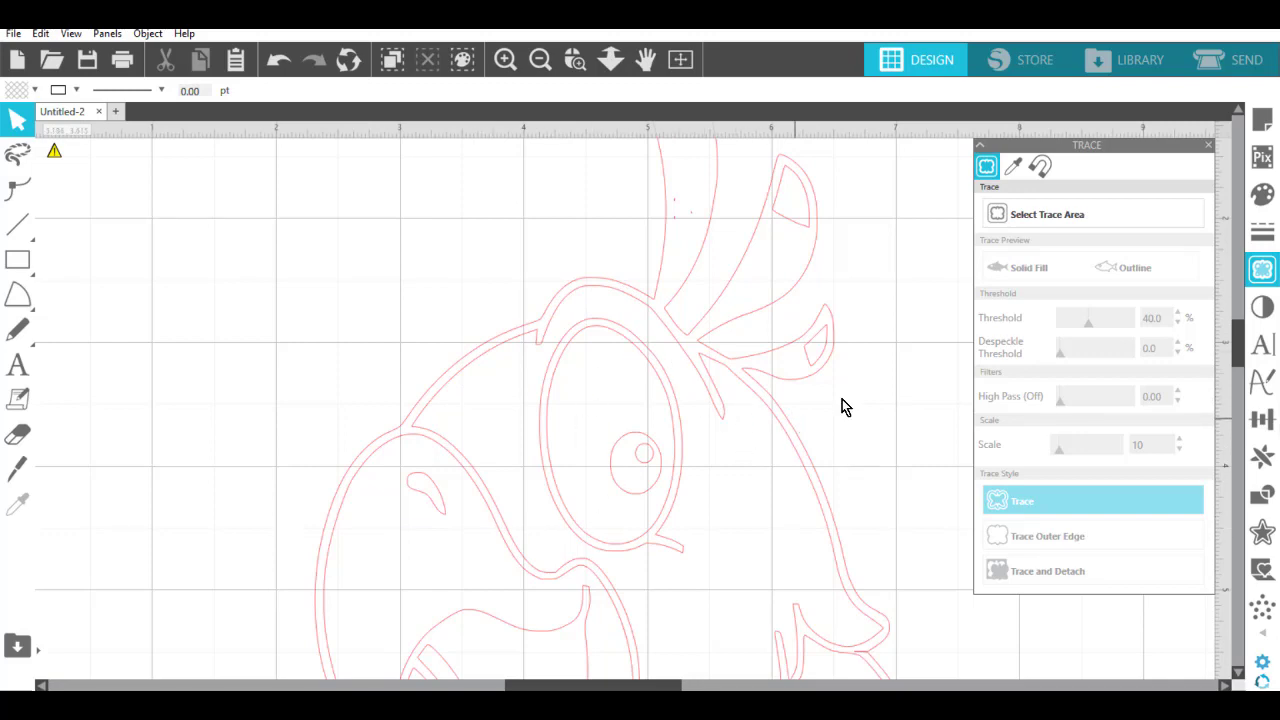
{"action": "scroll", "coordinate": [842, 399], "scroll_direction": "down", "scroll_amount": 8}
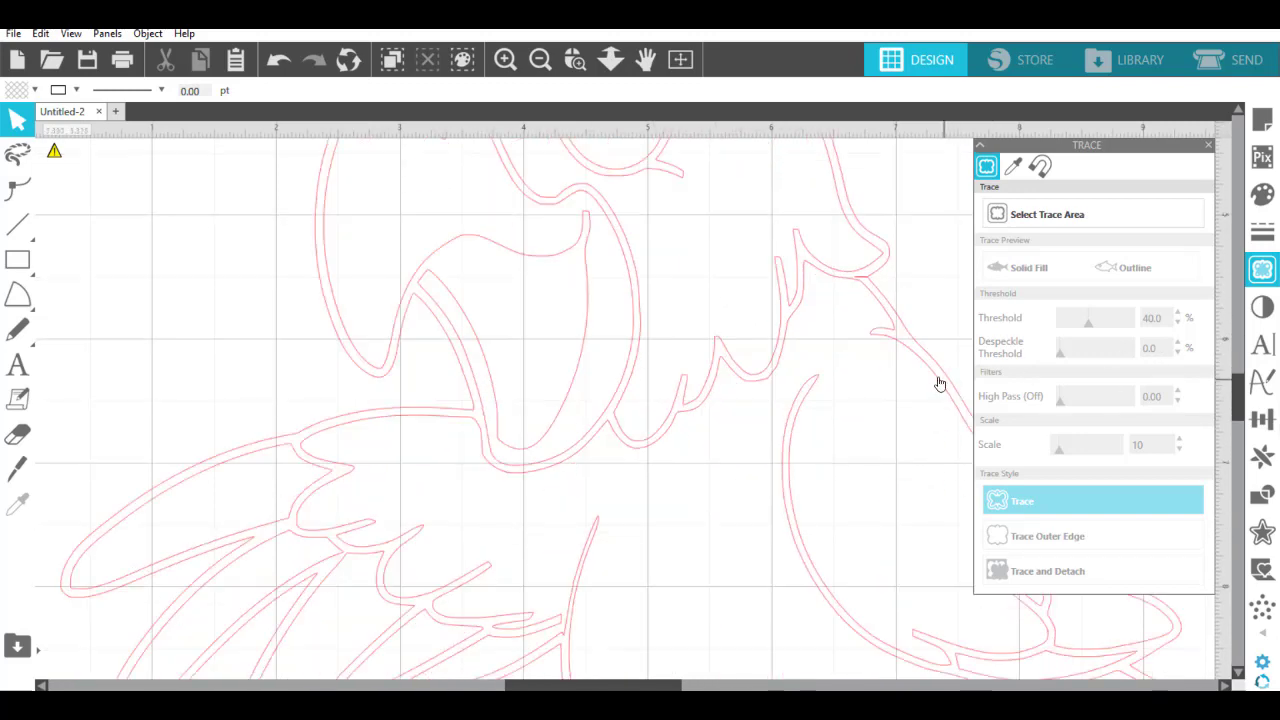
{"action": "scroll", "coordinate": [930, 383], "scroll_direction": "down", "scroll_amount": 3}
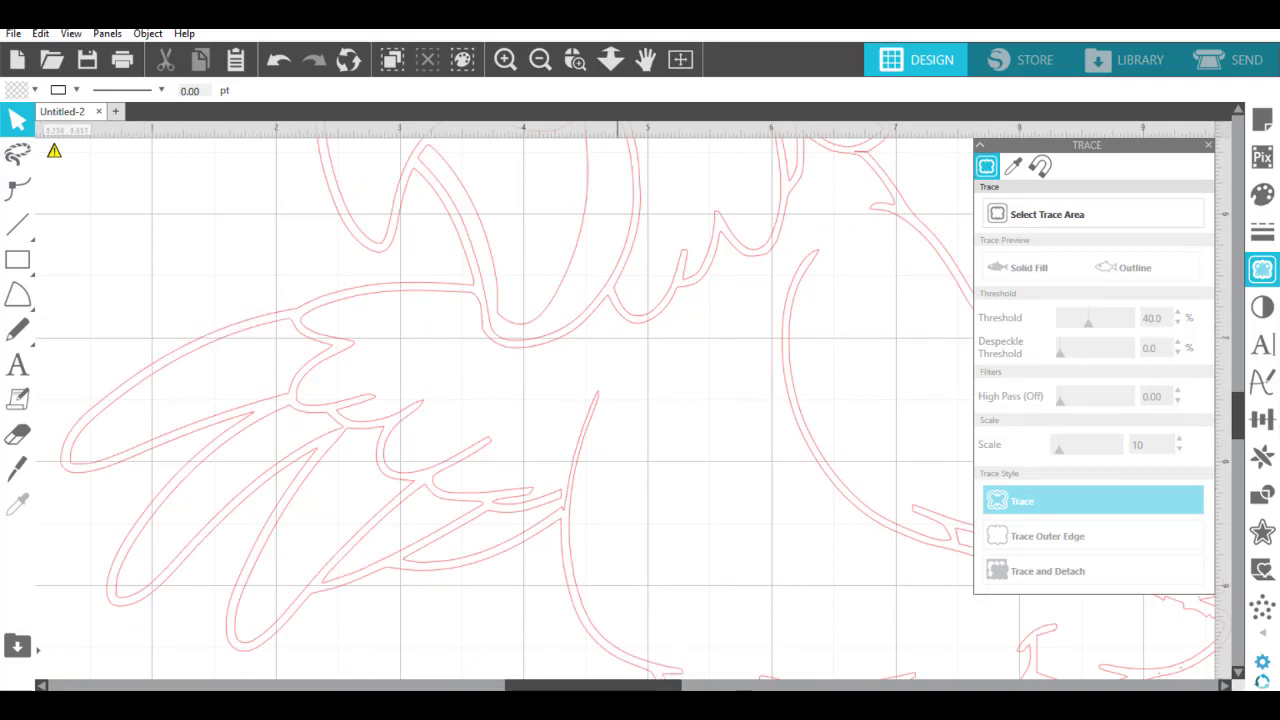
Switch to Google Images in the browser, return to the bird results and search for "cow" instead.
{"action": "left_click", "coordinate": [590, 705]}
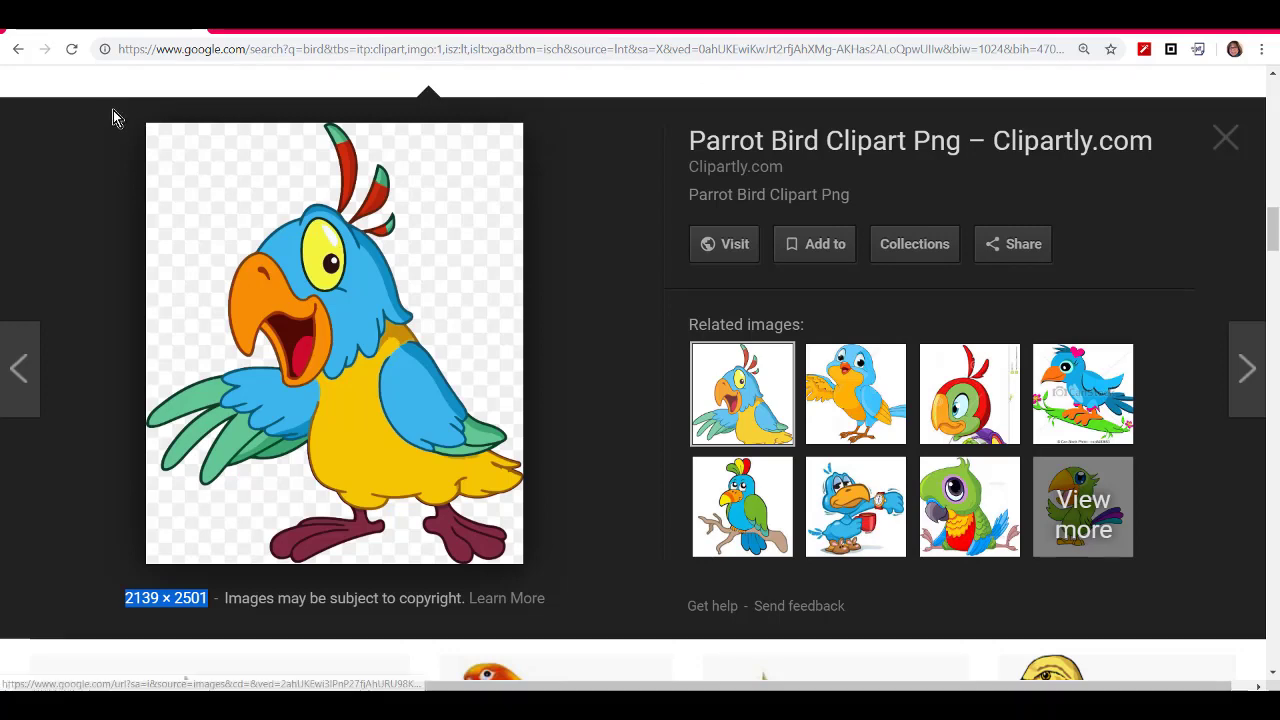
{"action": "left_click", "coordinate": [19, 52]}
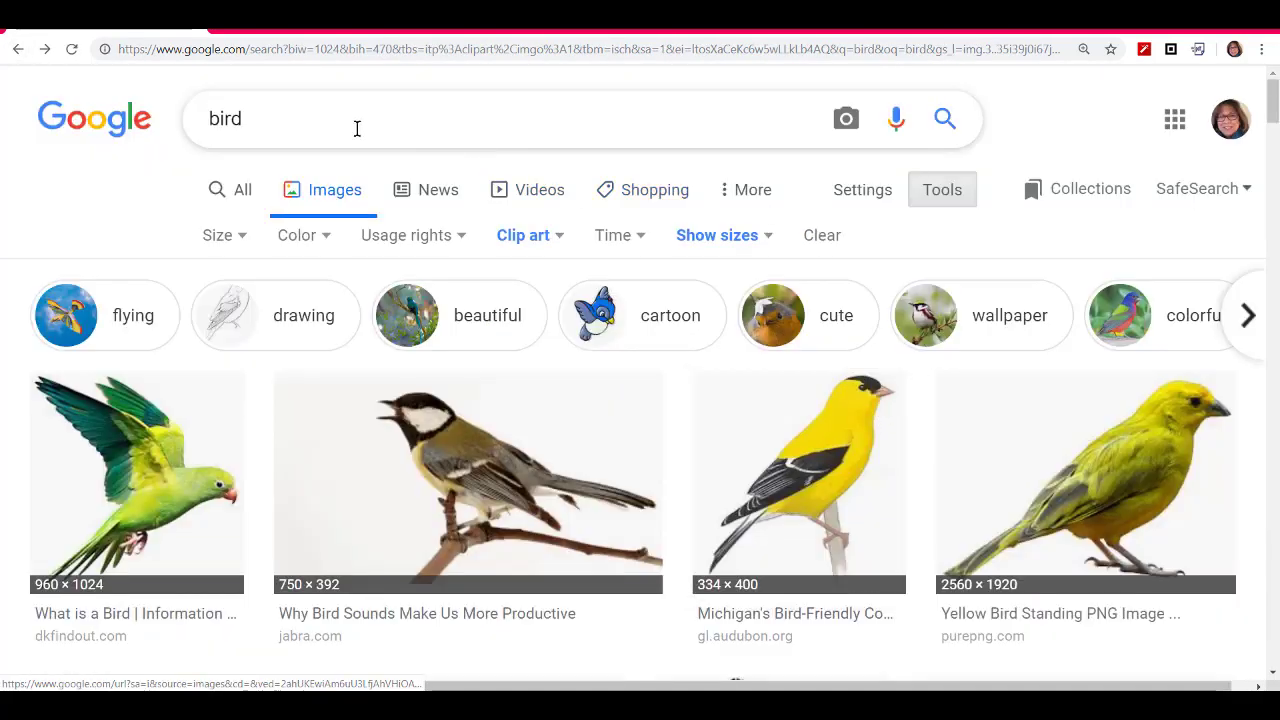
{"action": "double_click", "coordinate": [202, 113]}
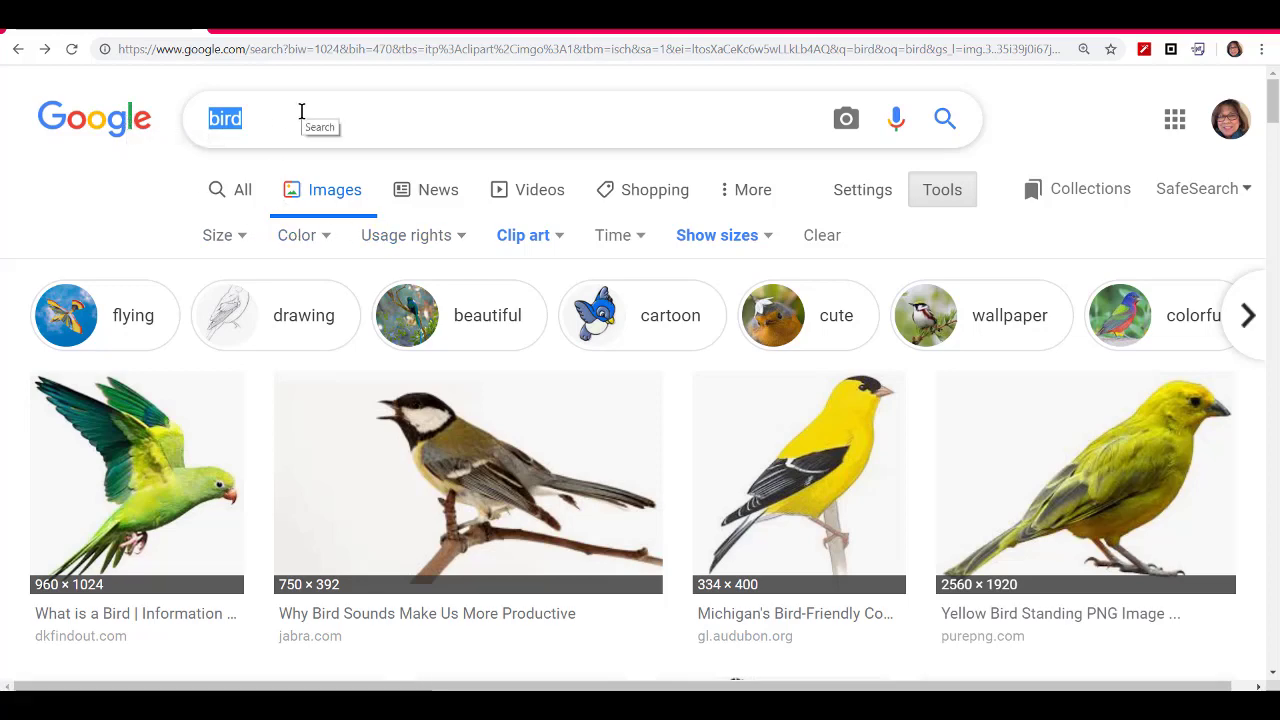
{"action": "type", "text": "cow"}
{"action": "key", "text": "Return"}
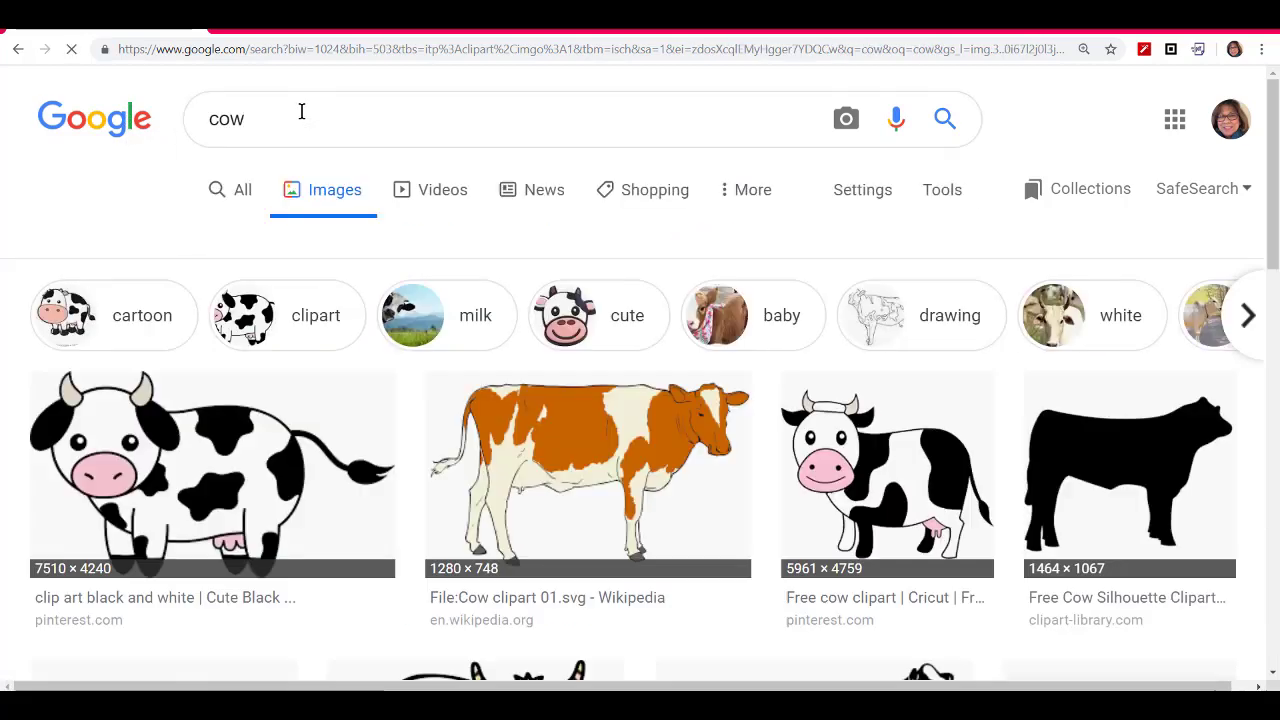
Check the Clip art type filter and limit the cow results to images larger than 1024×768.
{"action": "left_click", "coordinate": [955, 196]}
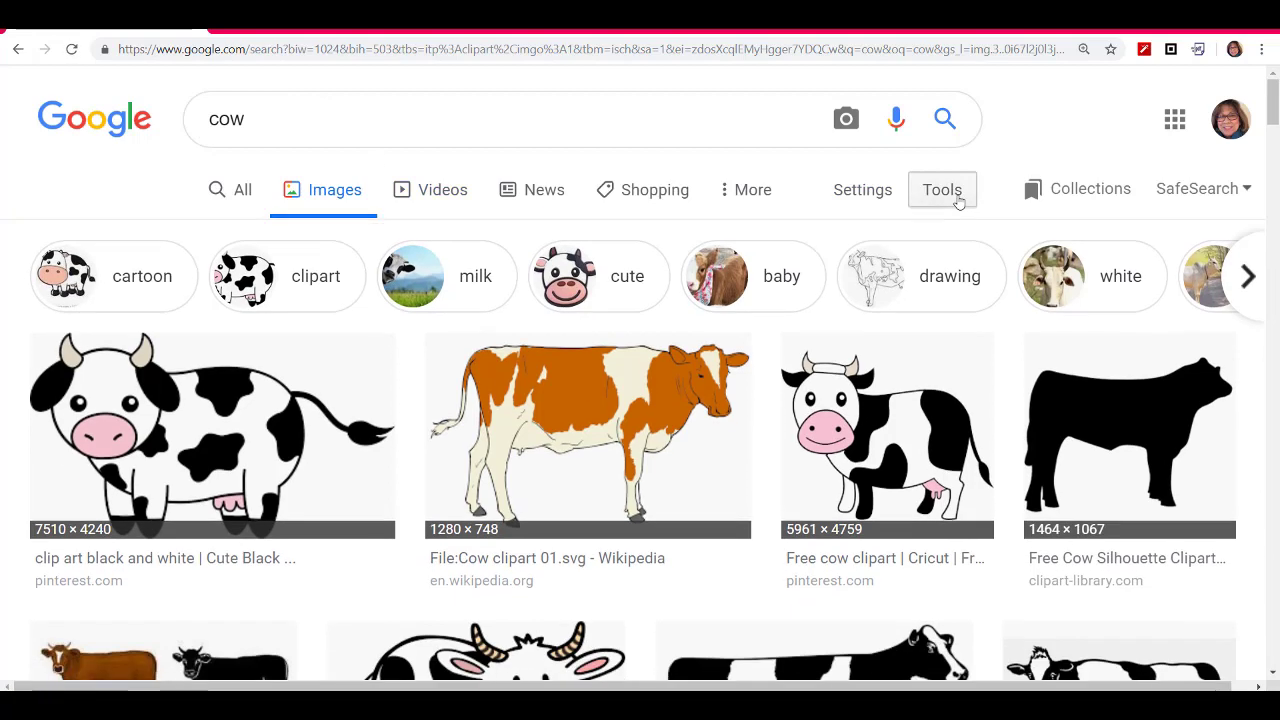
{"action": "left_click", "coordinate": [952, 194]}
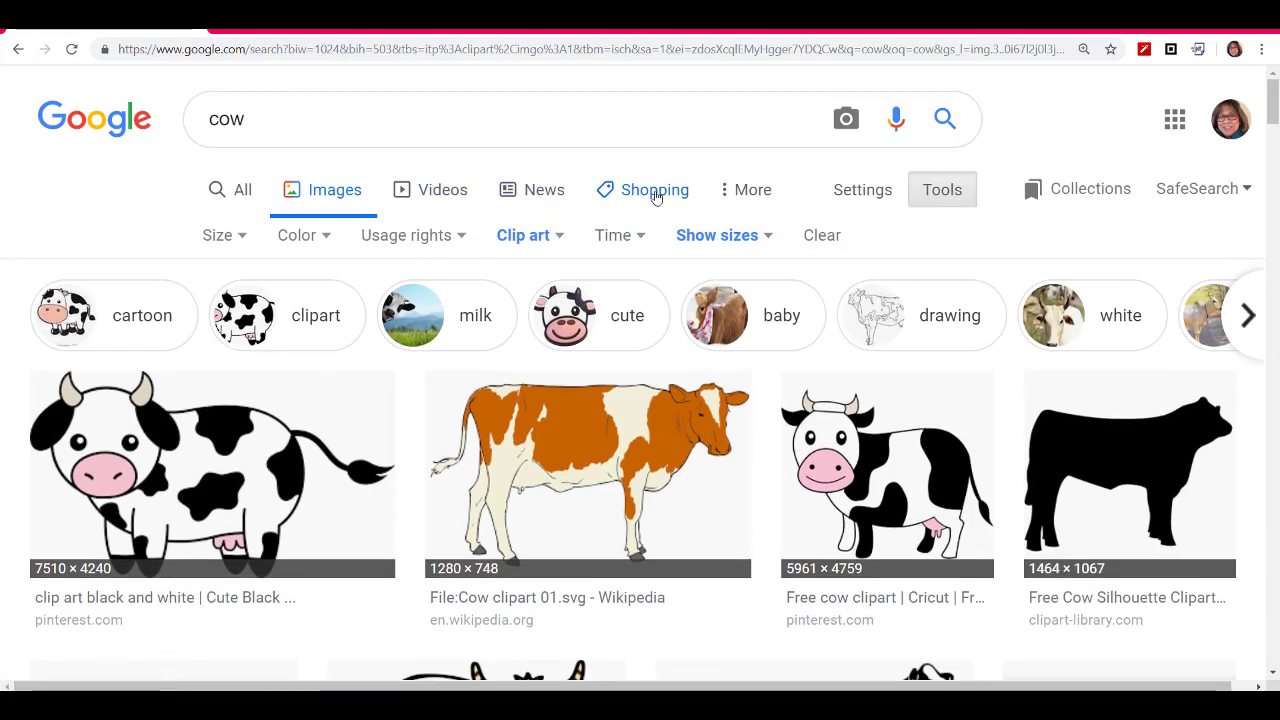
{"action": "left_click", "coordinate": [538, 240]}
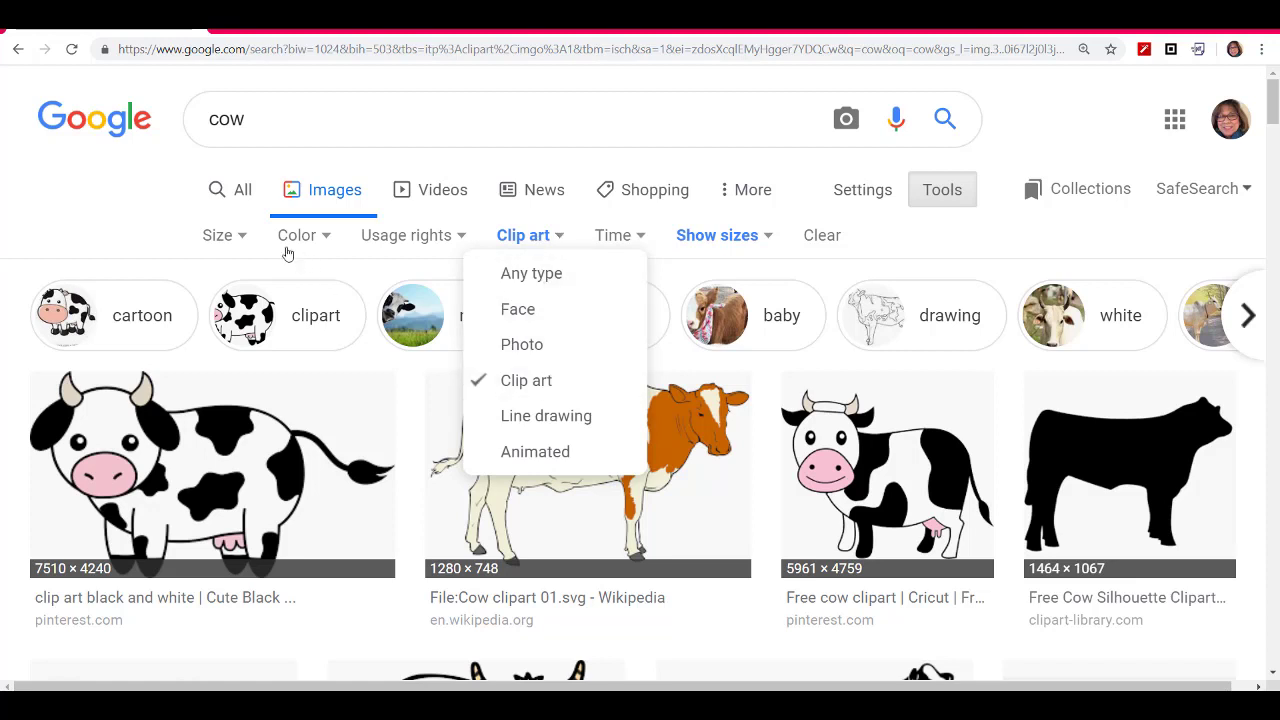
{"action": "left_click", "coordinate": [224, 238]}
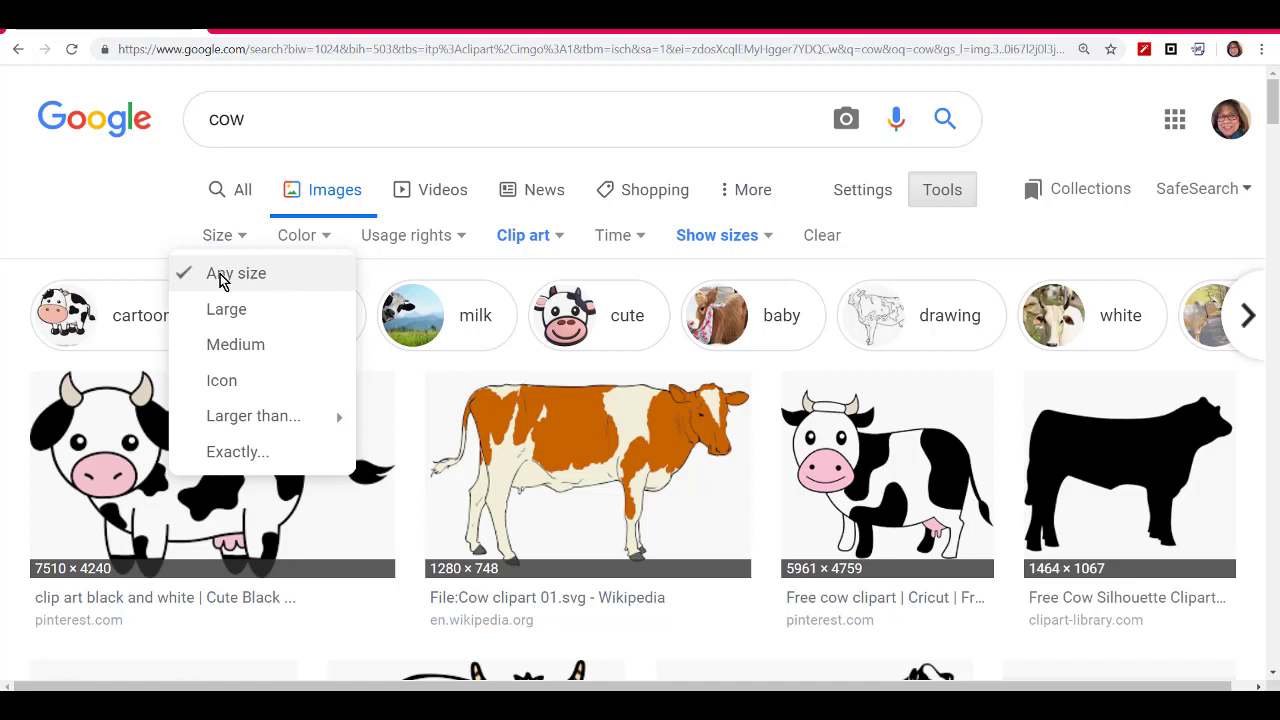
{"action": "mouse_move", "coordinate": [277, 417]}
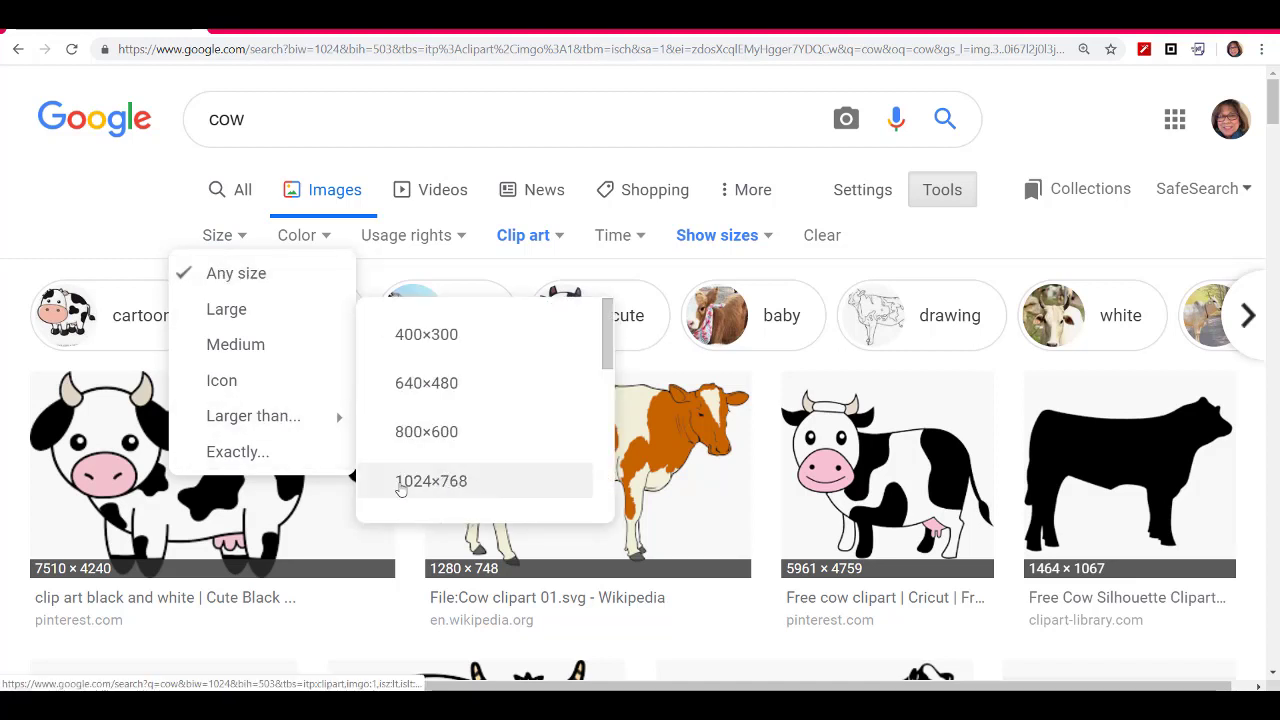
{"action": "left_click", "coordinate": [502, 489]}
Look through the cow clip art results and examine the pixel dimensions of the pictures.
{"action": "scroll", "coordinate": [781, 447], "scroll_direction": "down", "scroll_amount": 4}
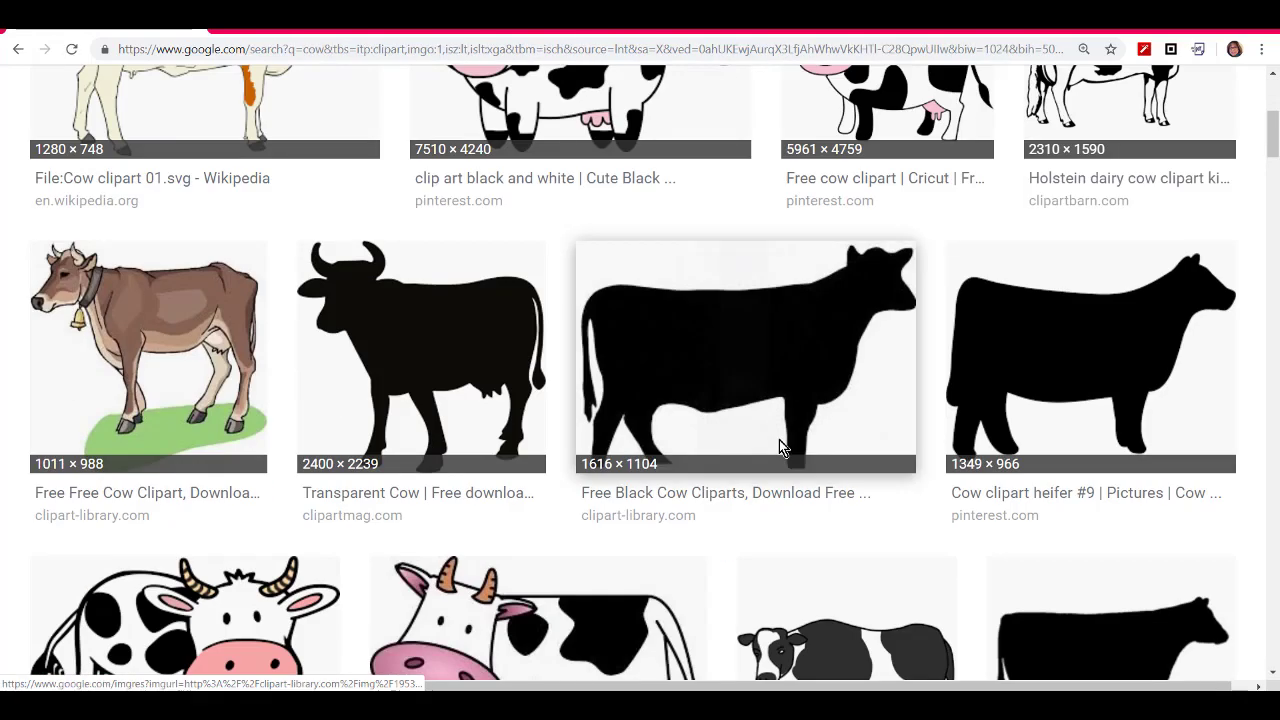
{"action": "scroll", "coordinate": [781, 447], "scroll_direction": "down", "scroll_amount": 4}
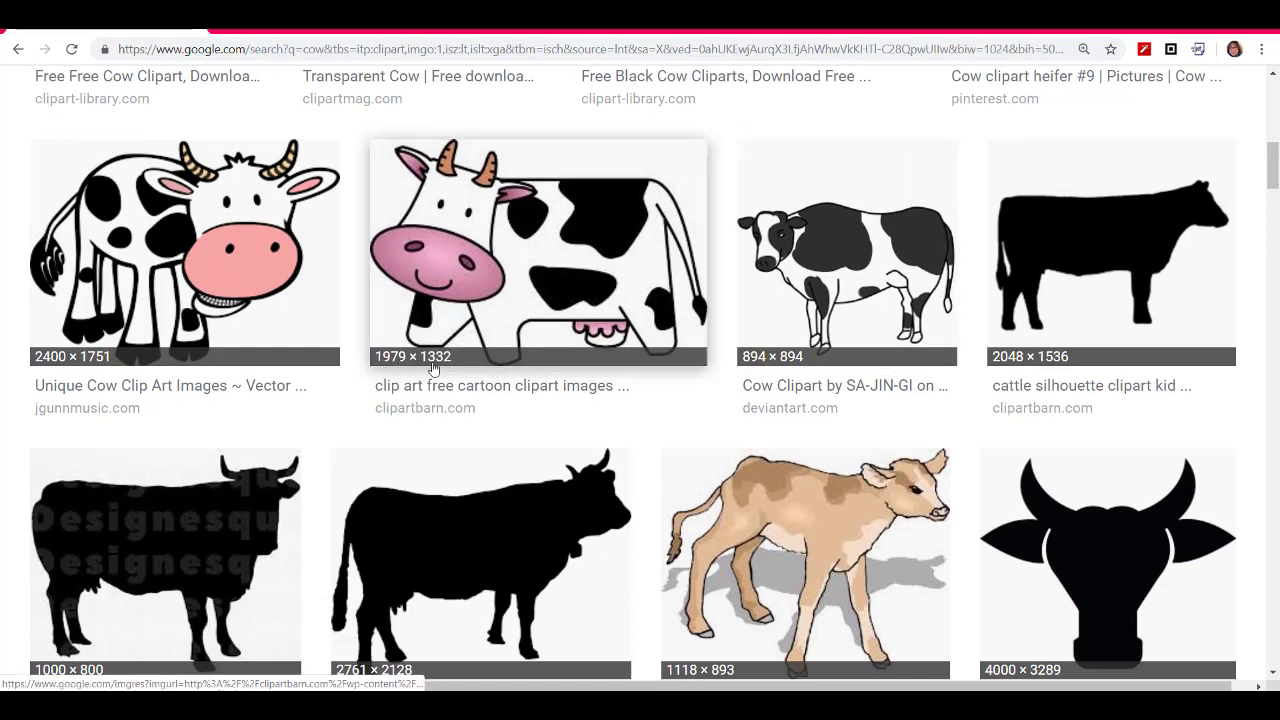
{"action": "scroll", "coordinate": [819, 390], "scroll_direction": "down", "scroll_amount": 4}
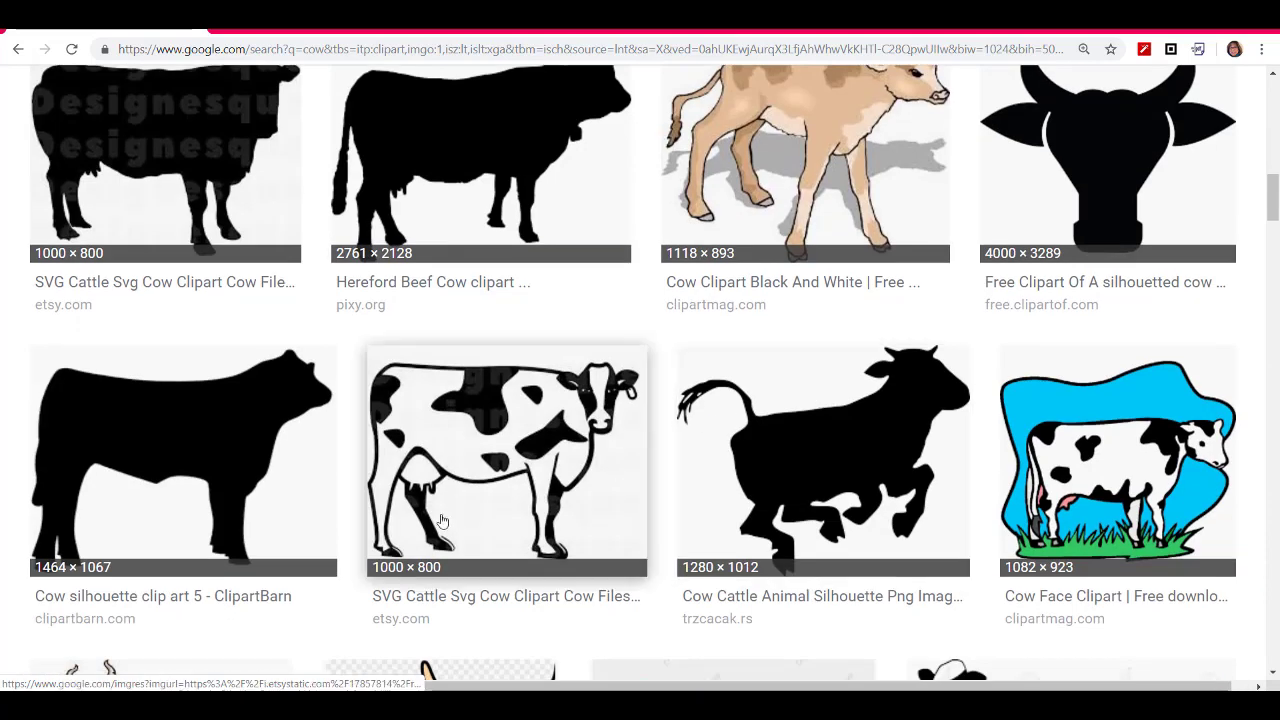
{"action": "scroll", "coordinate": [530, 571], "scroll_direction": "down", "scroll_amount": 4}
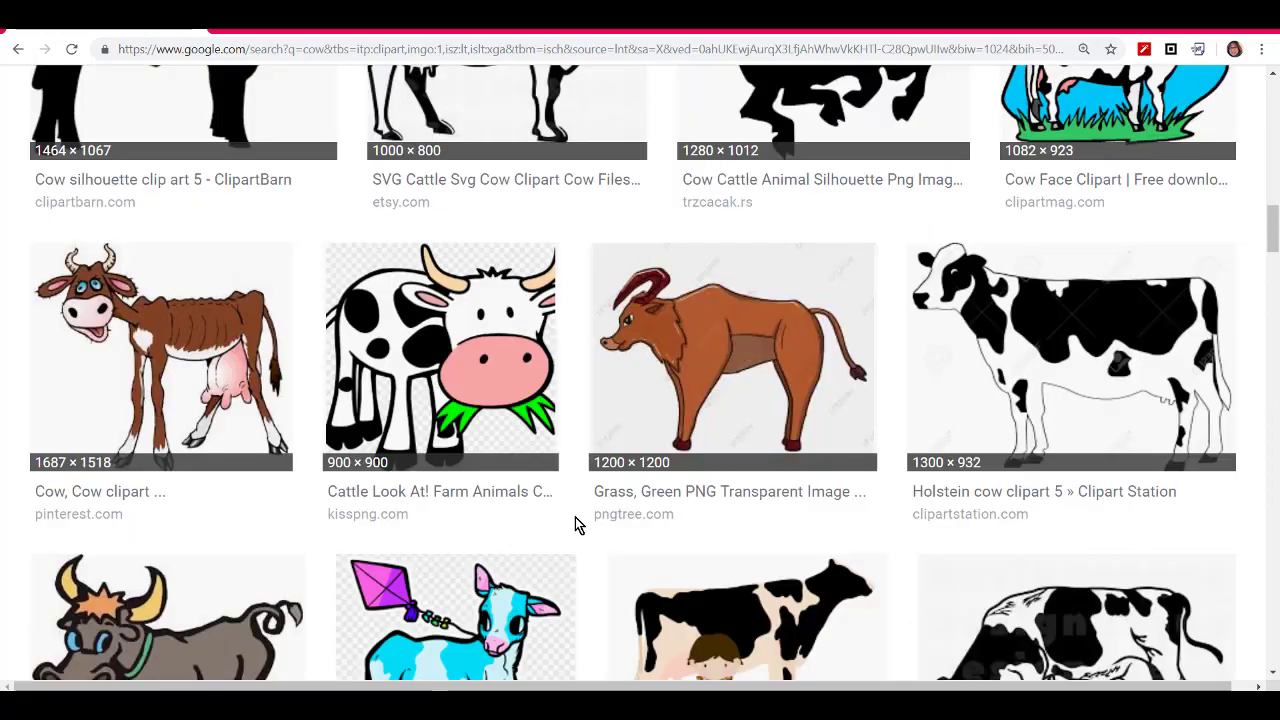
{"action": "scroll", "coordinate": [571, 518], "scroll_direction": "down", "scroll_amount": 4}
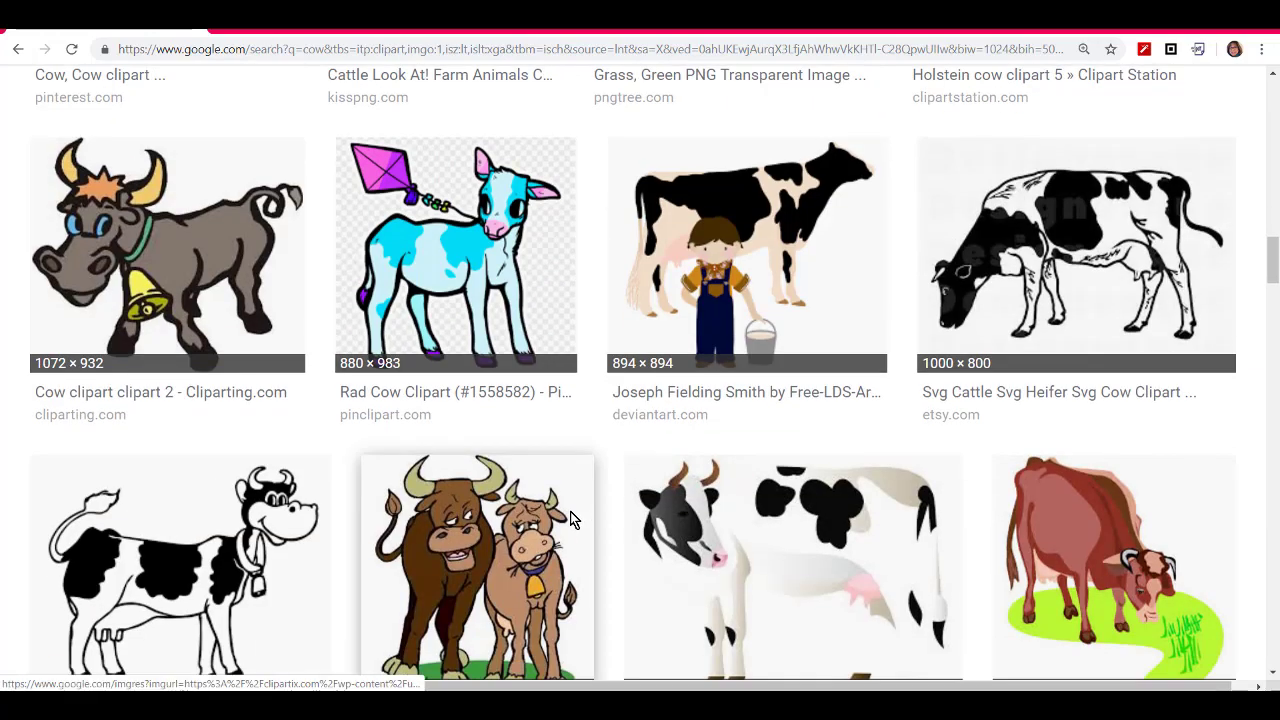
{"action": "scroll", "coordinate": [571, 517], "scroll_direction": "down", "scroll_amount": 4}
{"action": "scroll", "coordinate": [571, 517], "scroll_direction": "up", "scroll_amount": 20}
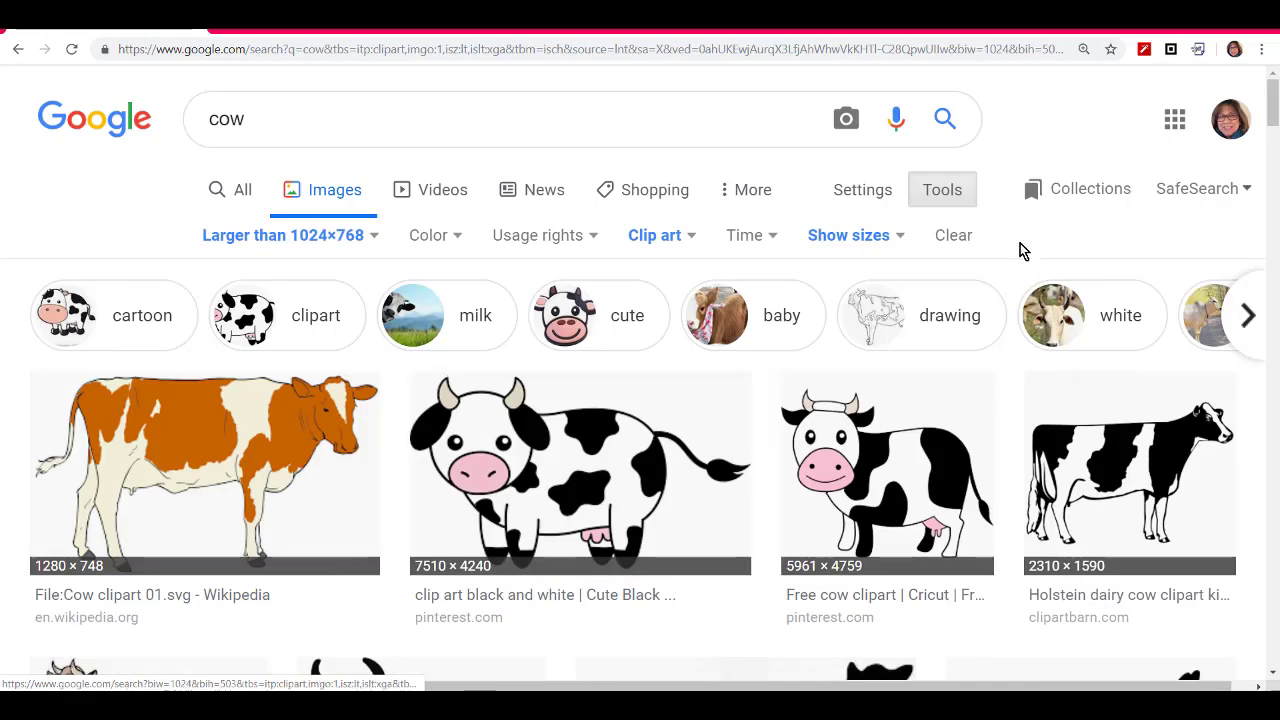
Switch the cow results from Show sizes to All results to hide the image dimensions.
{"action": "left_click", "coordinate": [896, 240]}
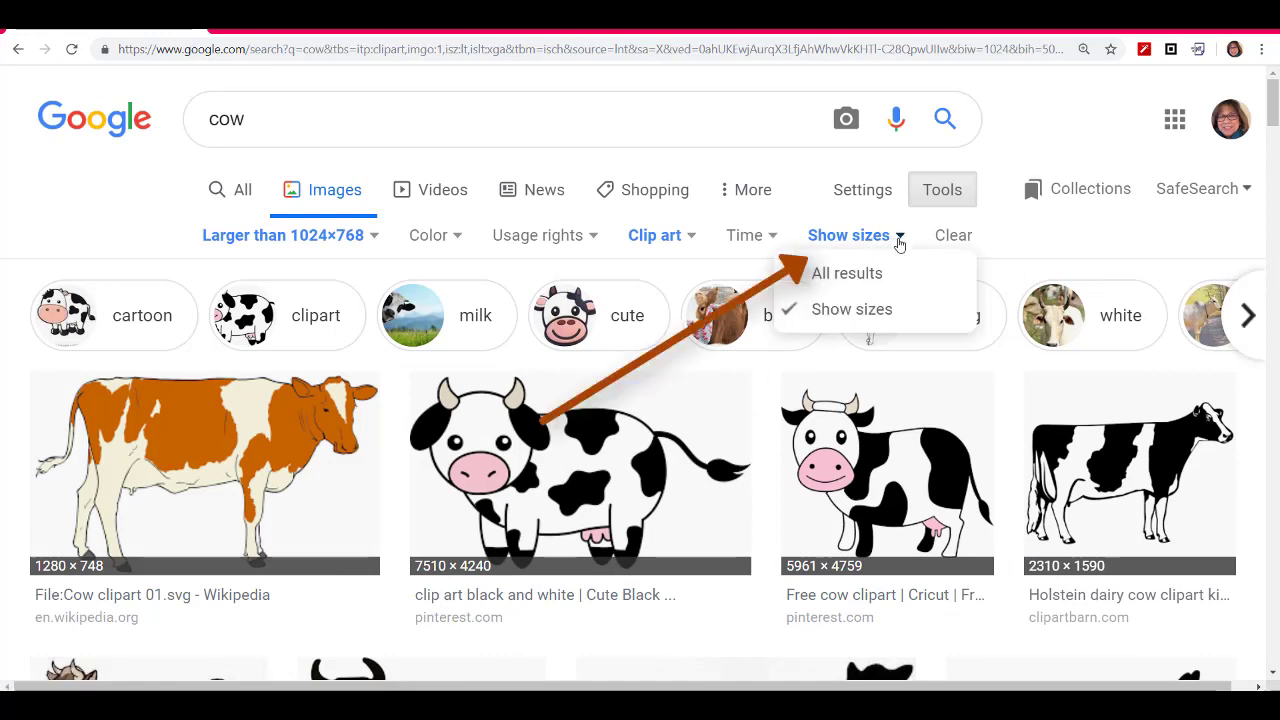
{"action": "left_click", "coordinate": [840, 273]}
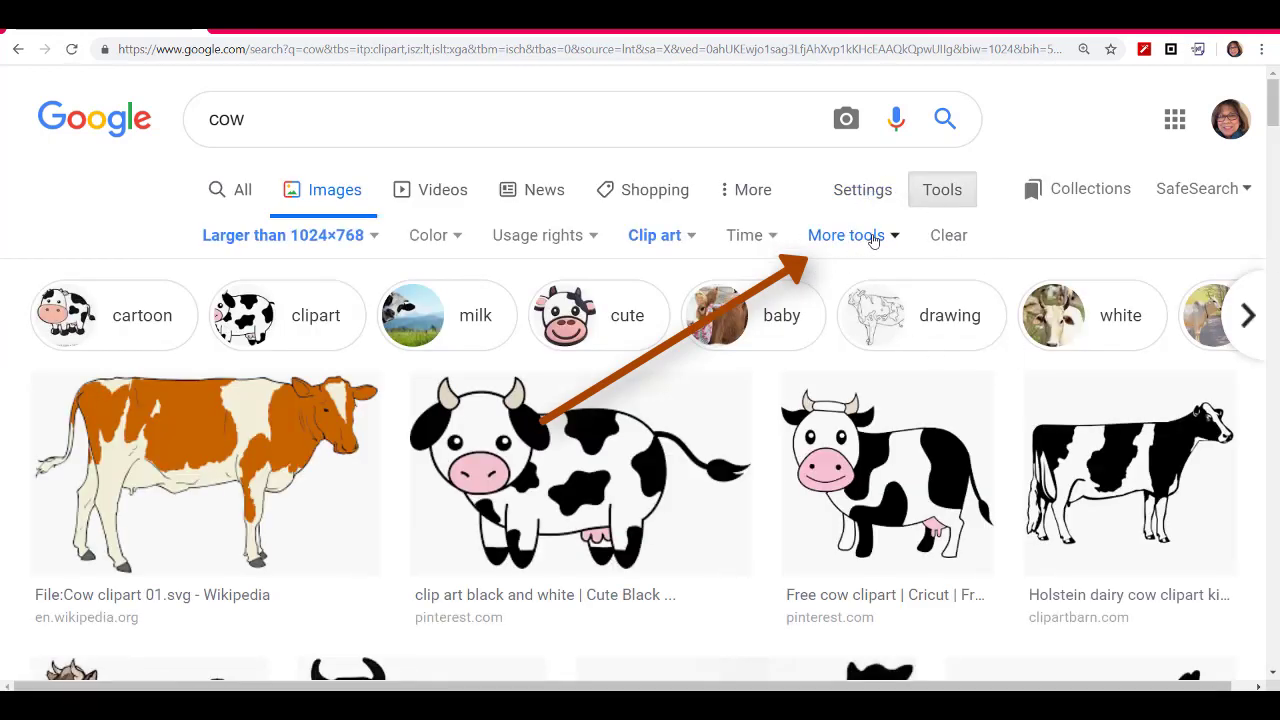
{"action": "scroll", "coordinate": [745, 440], "scroll_direction": "down", "scroll_amount": 4}
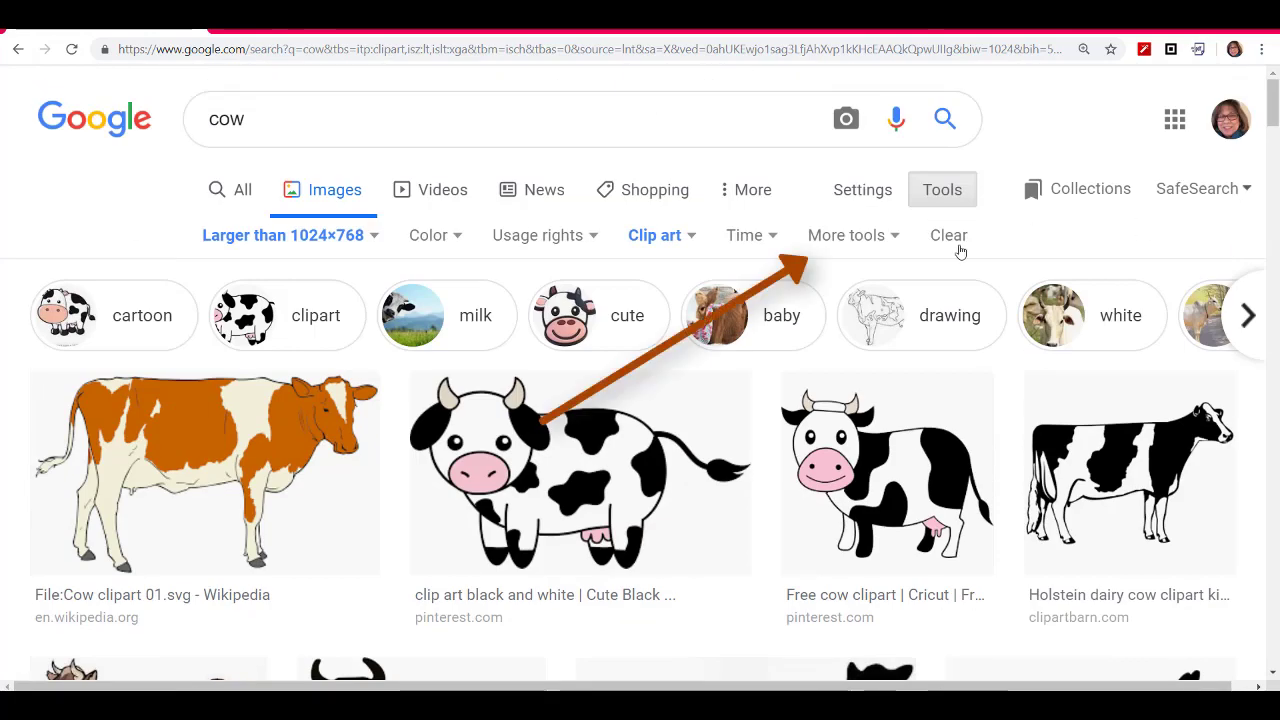
Turn on Show sizes for the cow results and browse the pictures with their dimensions.
{"action": "left_click", "coordinate": [853, 240]}
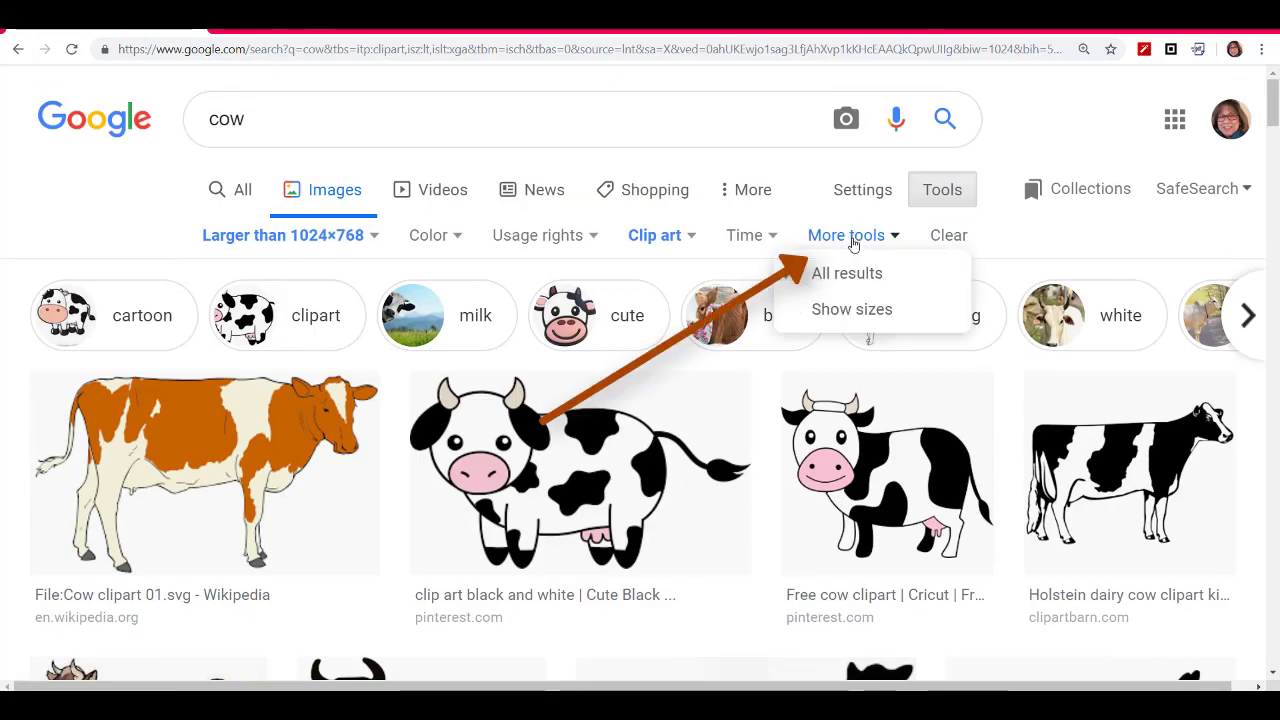
{"action": "left_click", "coordinate": [864, 312]}
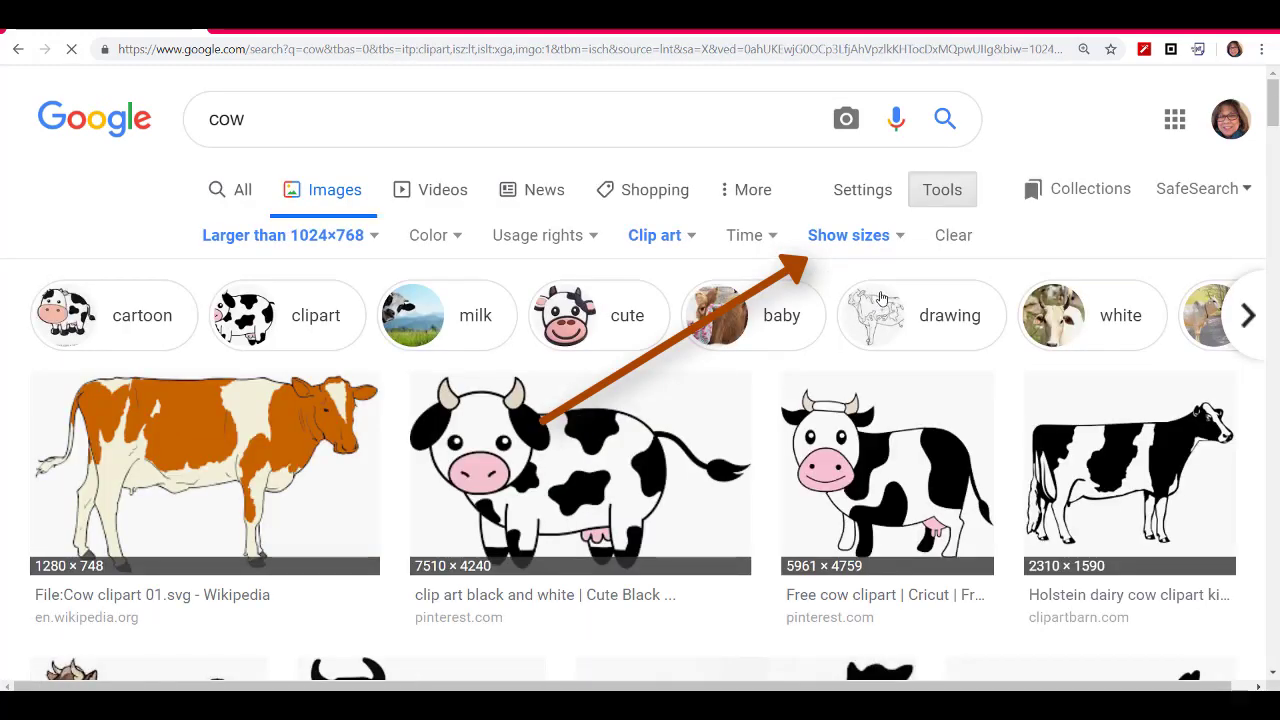
{"action": "scroll", "coordinate": [878, 305], "scroll_direction": "down", "scroll_amount": 3}
{"action": "scroll", "coordinate": [878, 305], "scroll_direction": "down", "scroll_amount": 4}
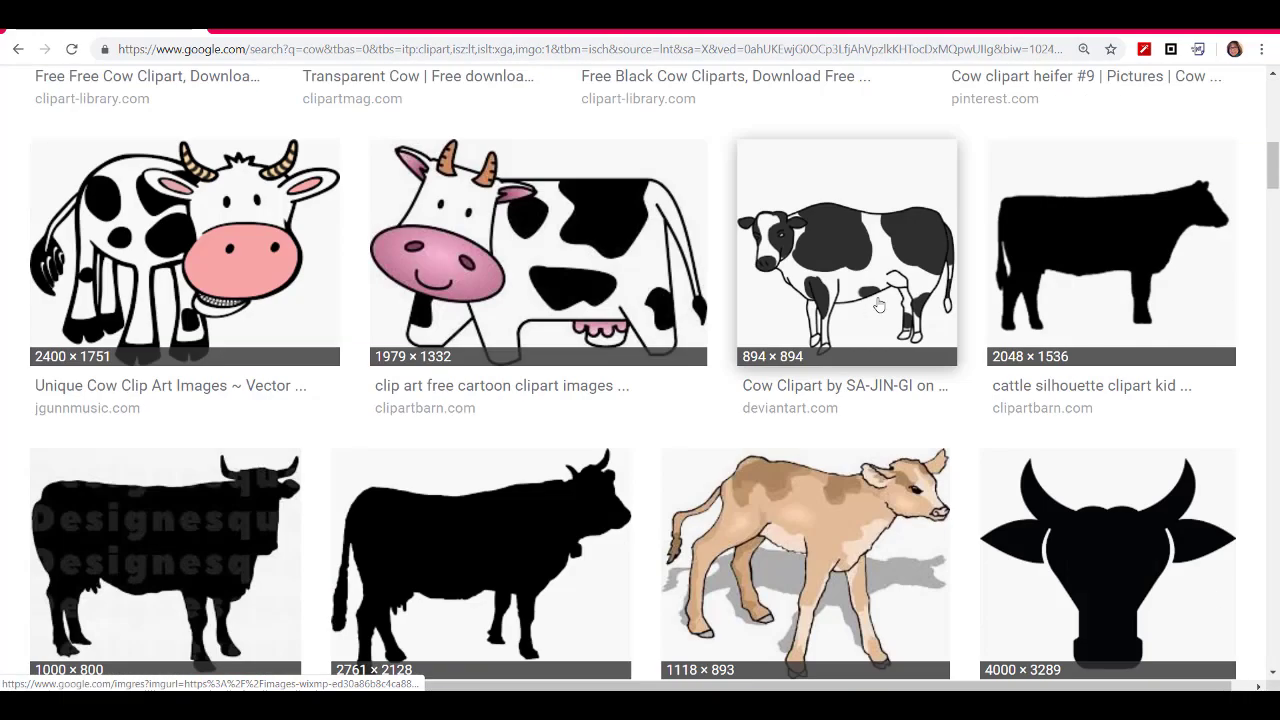
{"action": "scroll", "coordinate": [878, 305], "scroll_direction": "down", "scroll_amount": 4}
{"action": "scroll", "coordinate": [878, 305], "scroll_direction": "down", "scroll_amount": 4}
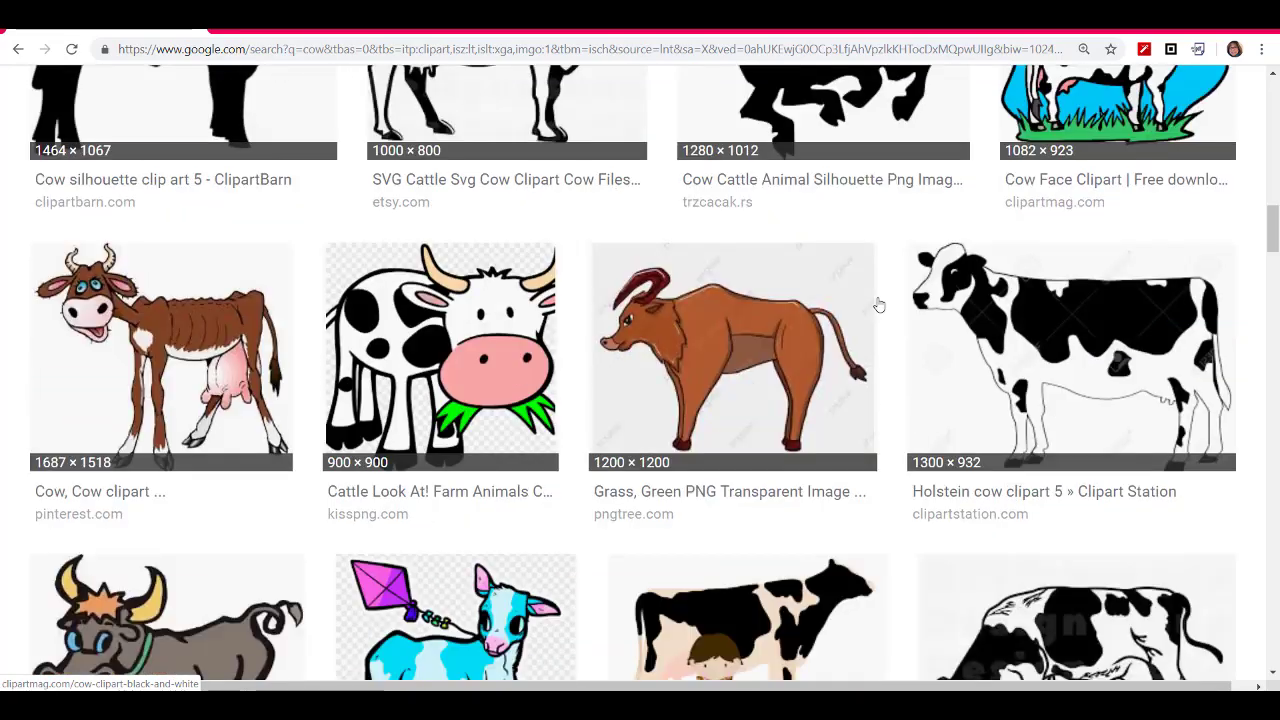
{"action": "scroll", "coordinate": [878, 305], "scroll_direction": "up", "scroll_amount": 4}
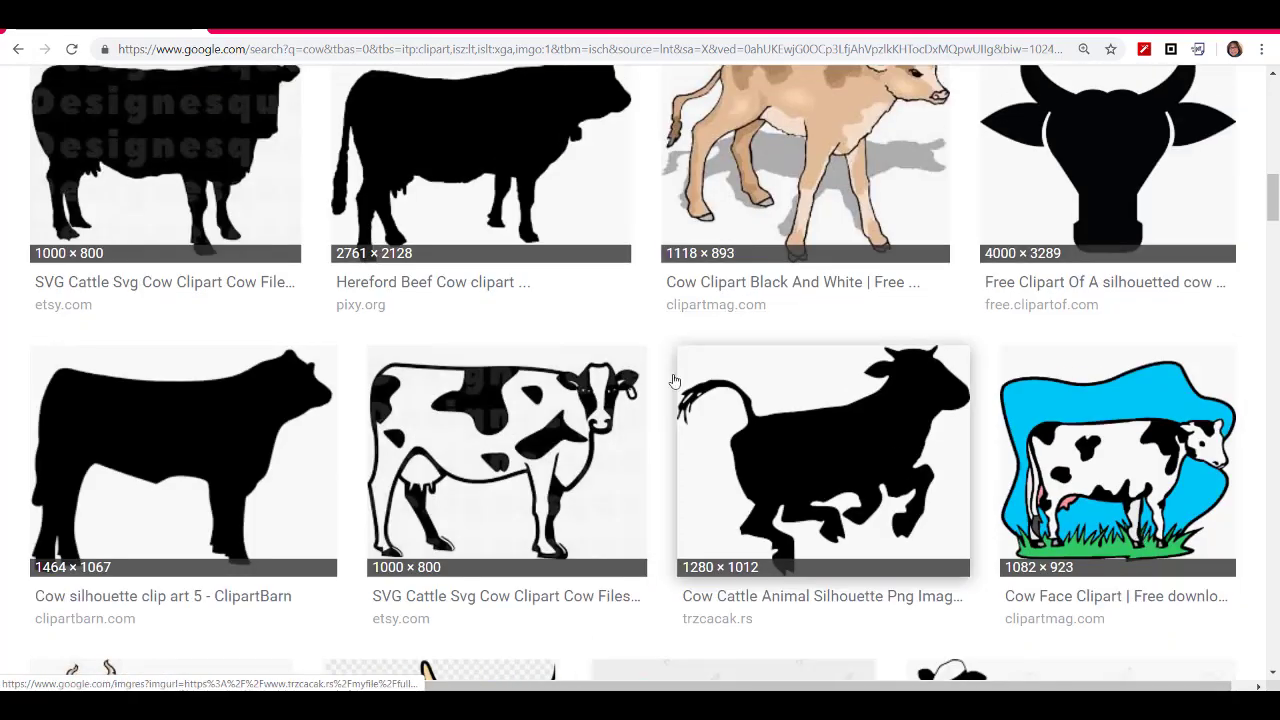